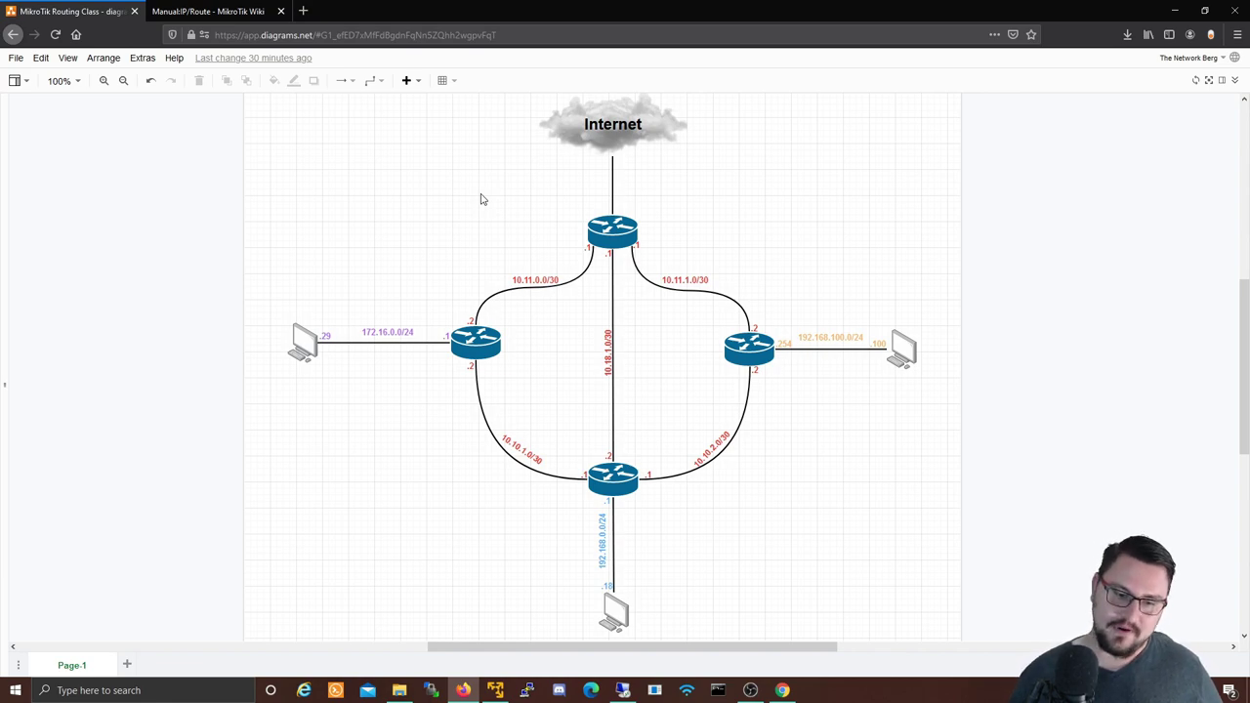
- Run 'route print' in the Developer Command Prompt for VS 2017
{"action": "left_click", "coordinate": [719, 691]}
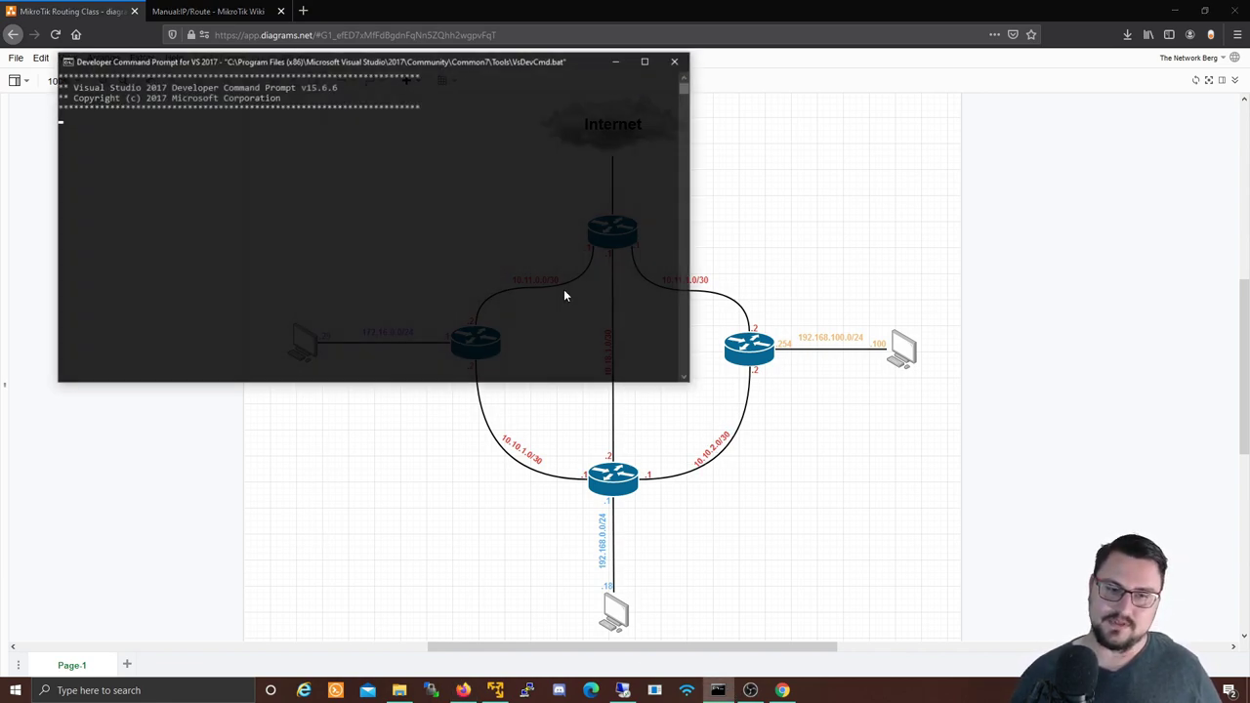
{"action": "key", "text": "Return"}
{"action": "key", "text": "Return"}
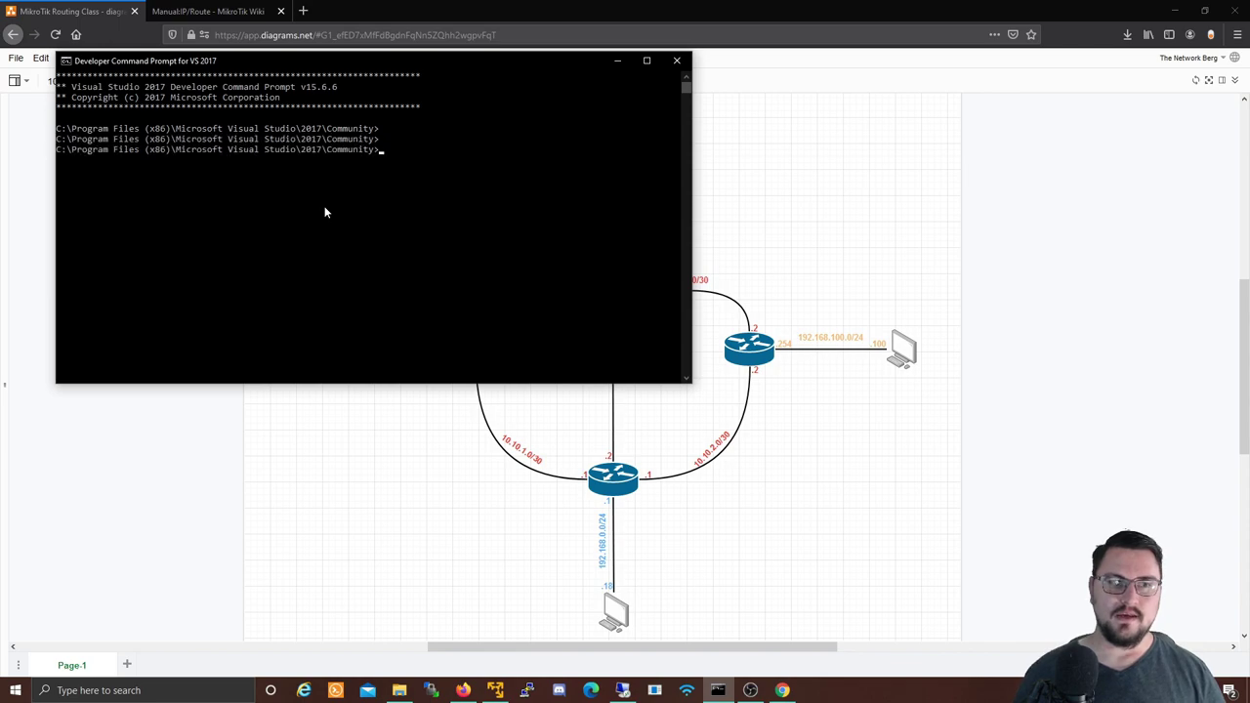
{"action": "type", "text": "route print"}
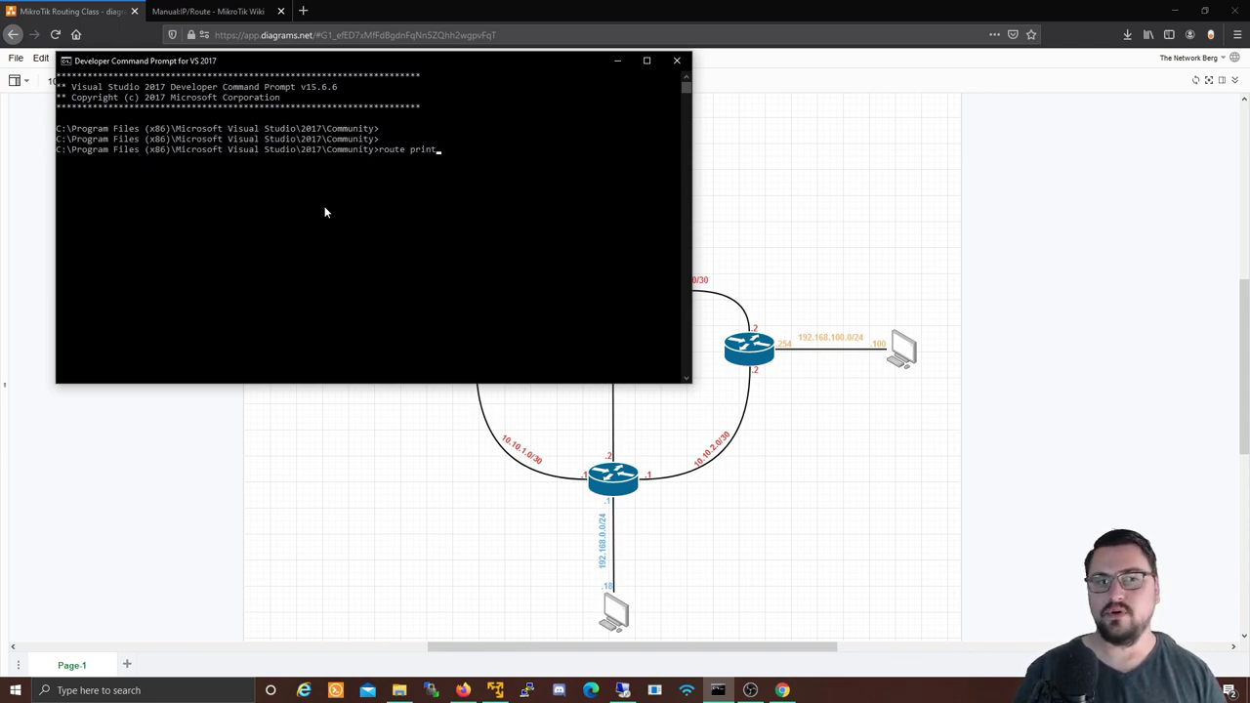
{"action": "key", "text": "Return"}
- Scroll up to the IPv4 Route Table and highlight its heading line
{"action": "scroll", "coordinate": [316, 215], "scroll_direction": "up", "scroll_amount": 6}
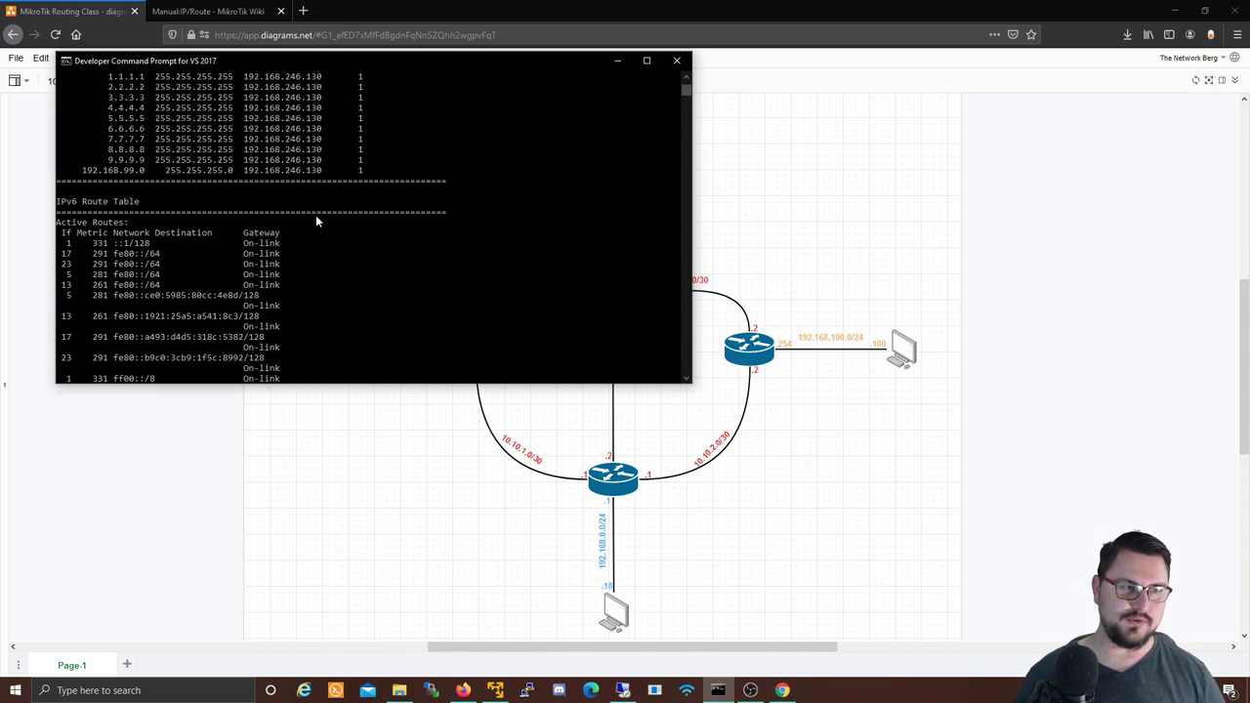
{"action": "scroll", "coordinate": [315, 214], "scroll_direction": "up", "scroll_amount": 13}
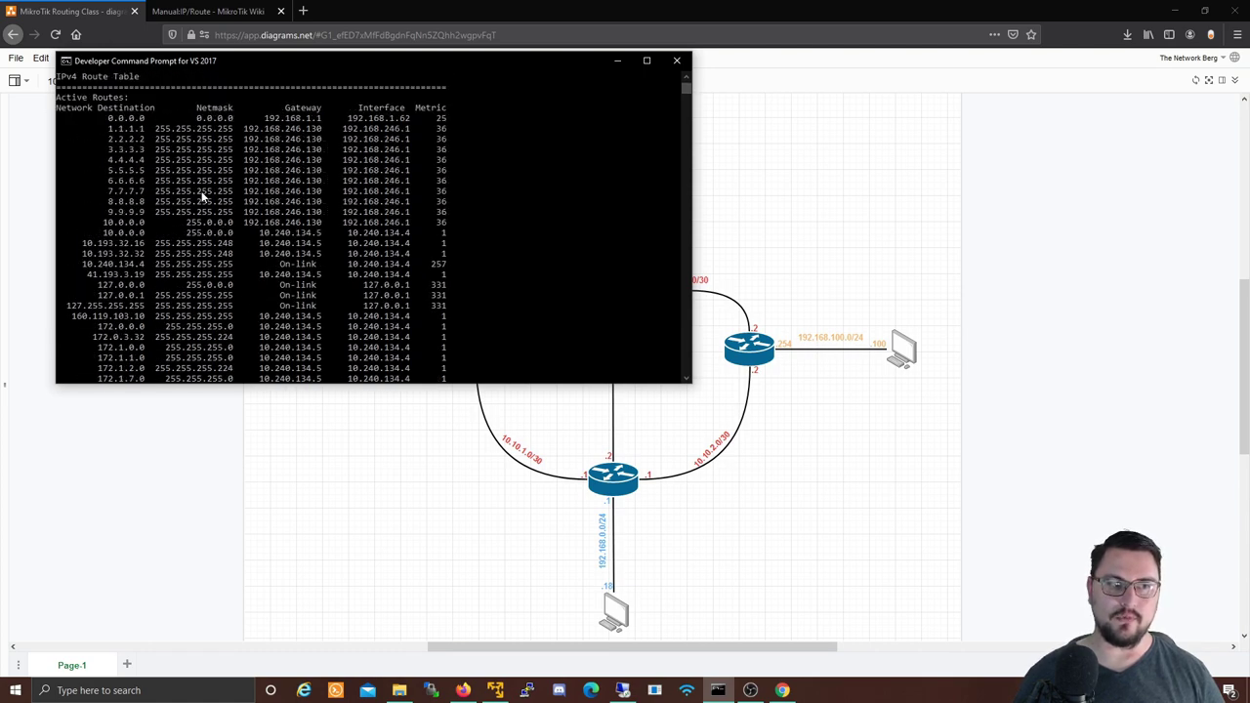
{"action": "scroll", "coordinate": [108, 162], "scroll_direction": "up", "scroll_amount": 1}
{"action": "left_click_drag", "start_coordinate": [56, 159], "coordinate": [465, 305]}
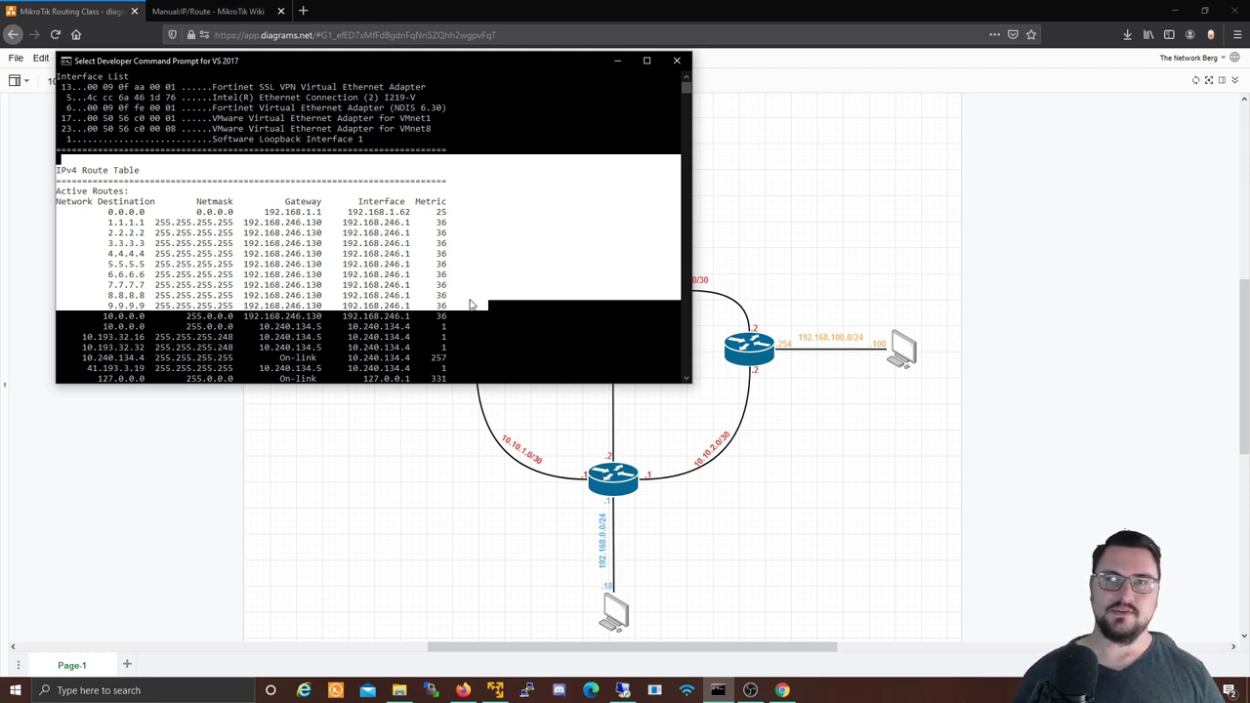
{"action": "left_click", "coordinate": [470, 298]}
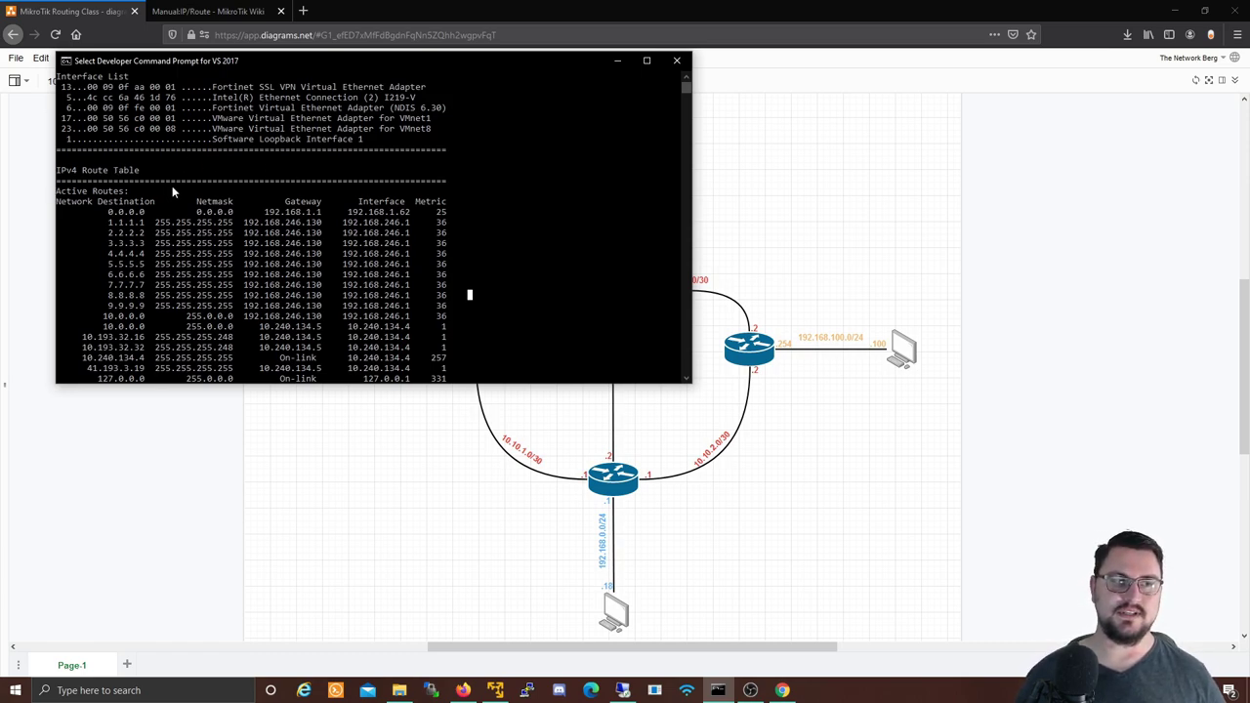
{"action": "left_click_drag", "start_coordinate": [68, 172], "coordinate": [147, 182]}
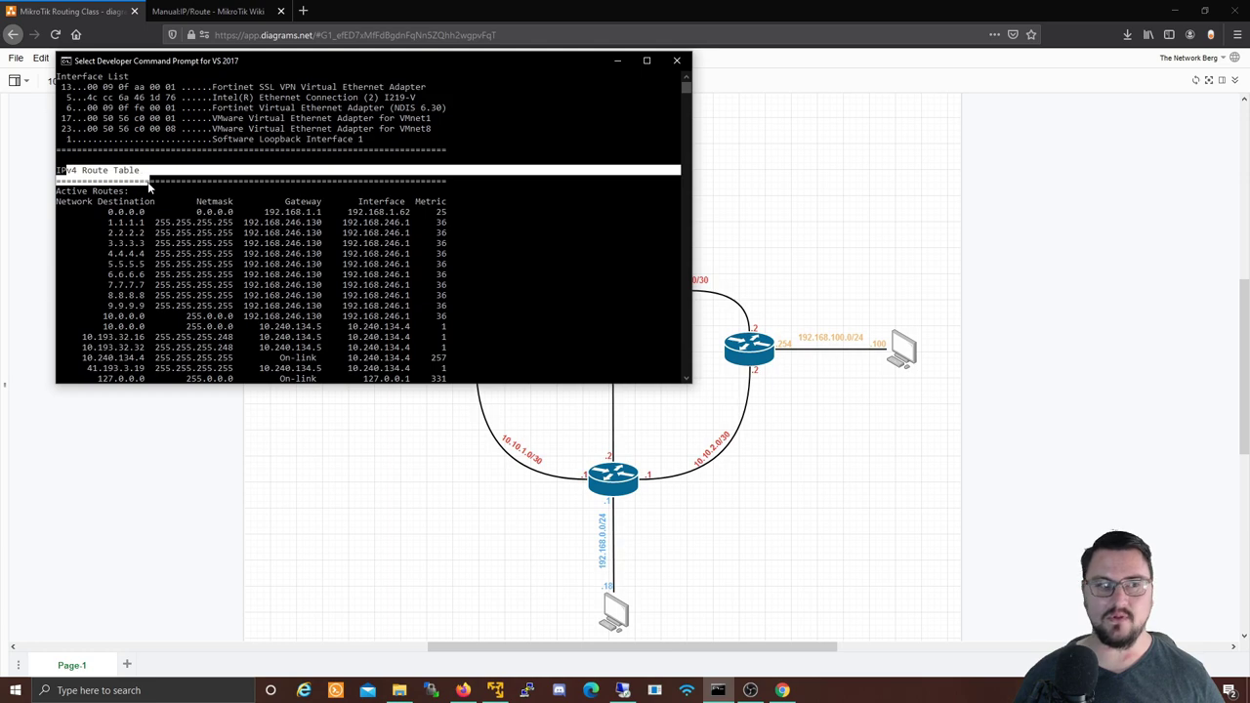
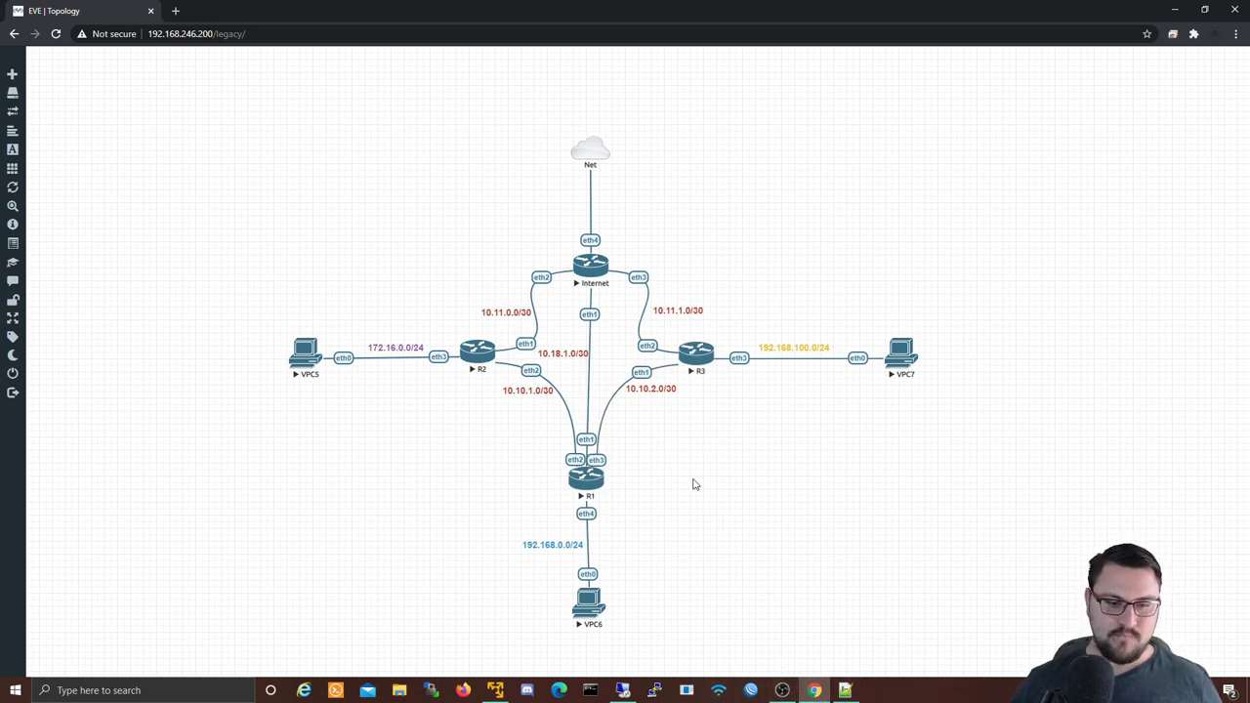
- Launch winbox64.exe and pick Internet_Router from the Neighbors list
{"action": "left_click", "coordinate": [589, 496]}
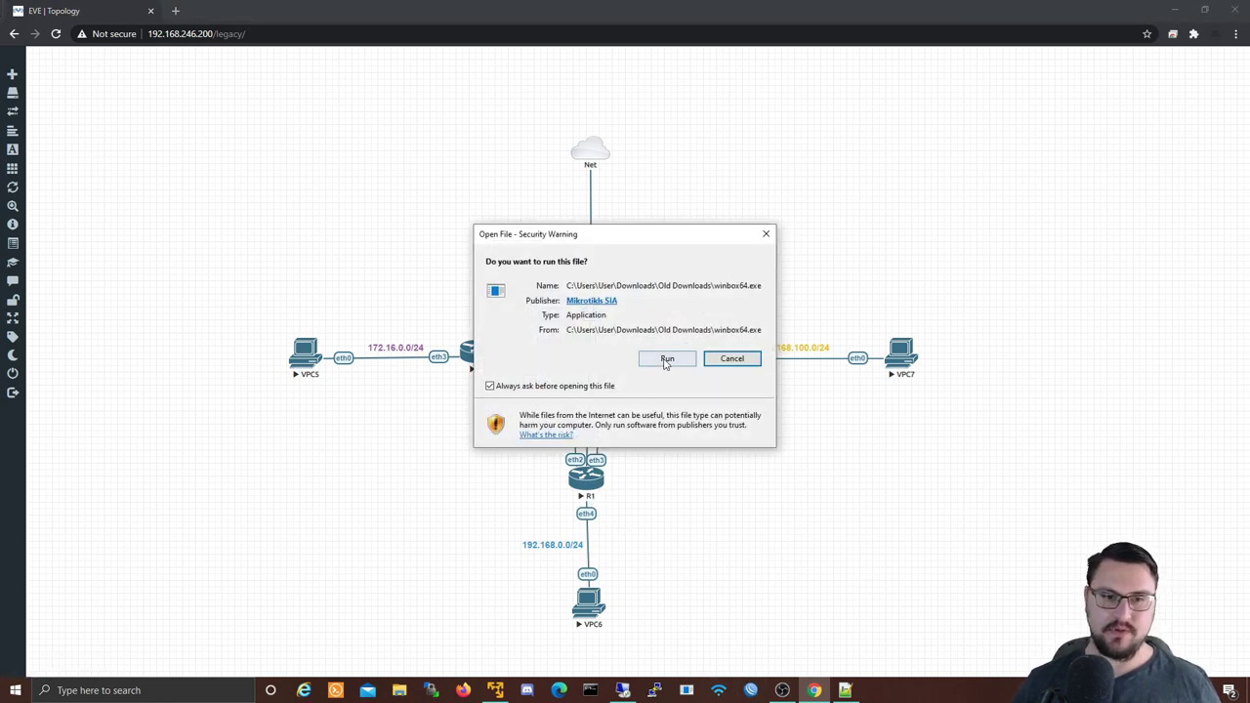
{"action": "left_click", "coordinate": [667, 359]}
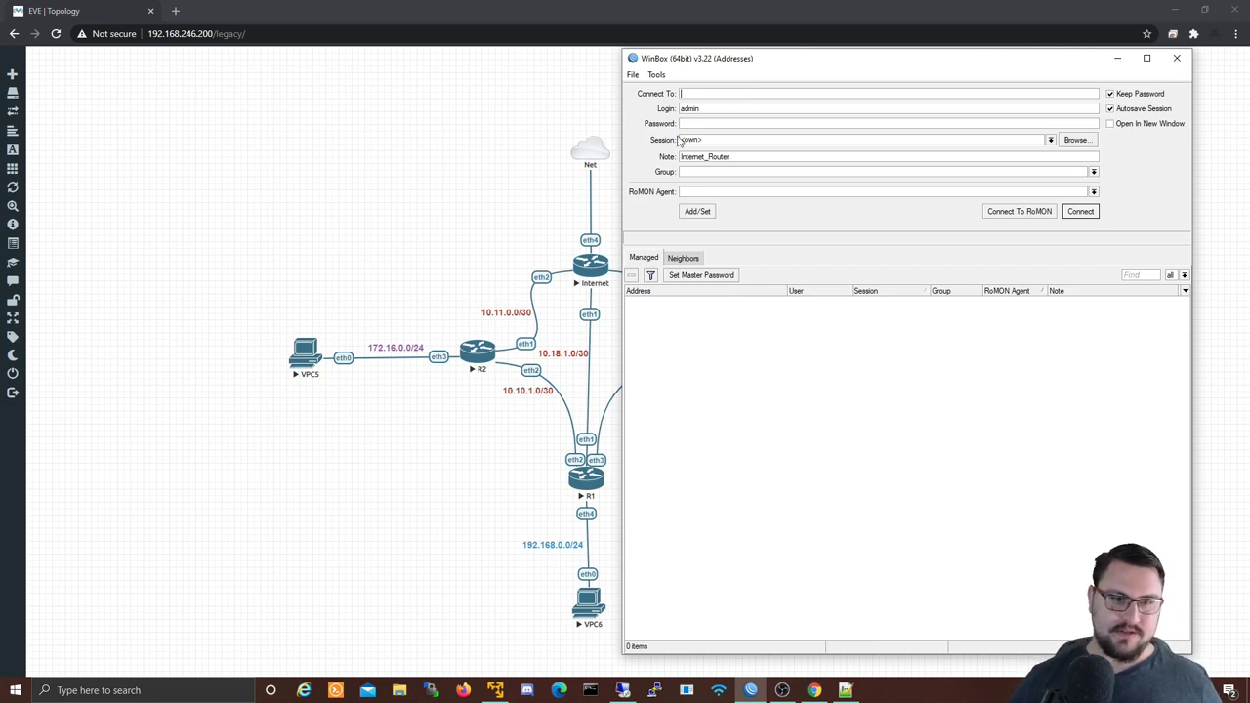
{"action": "left_click", "coordinate": [682, 258]}
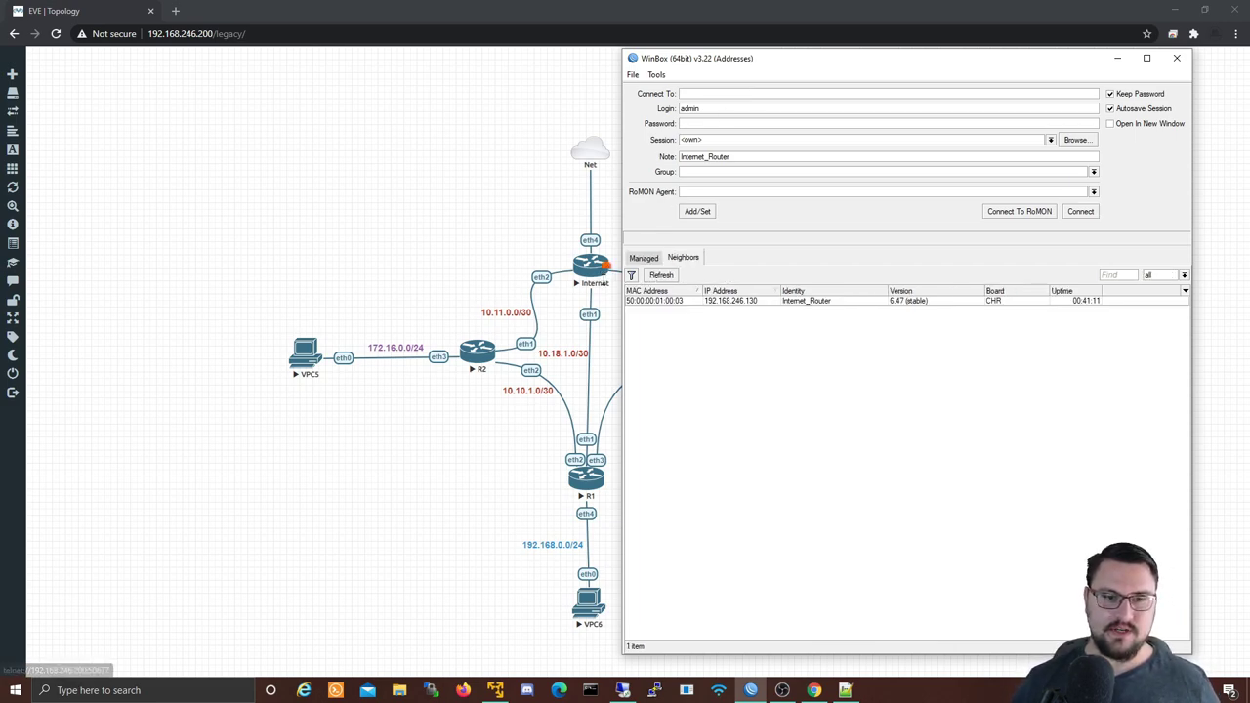
{"action": "left_click", "coordinate": [711, 305]}
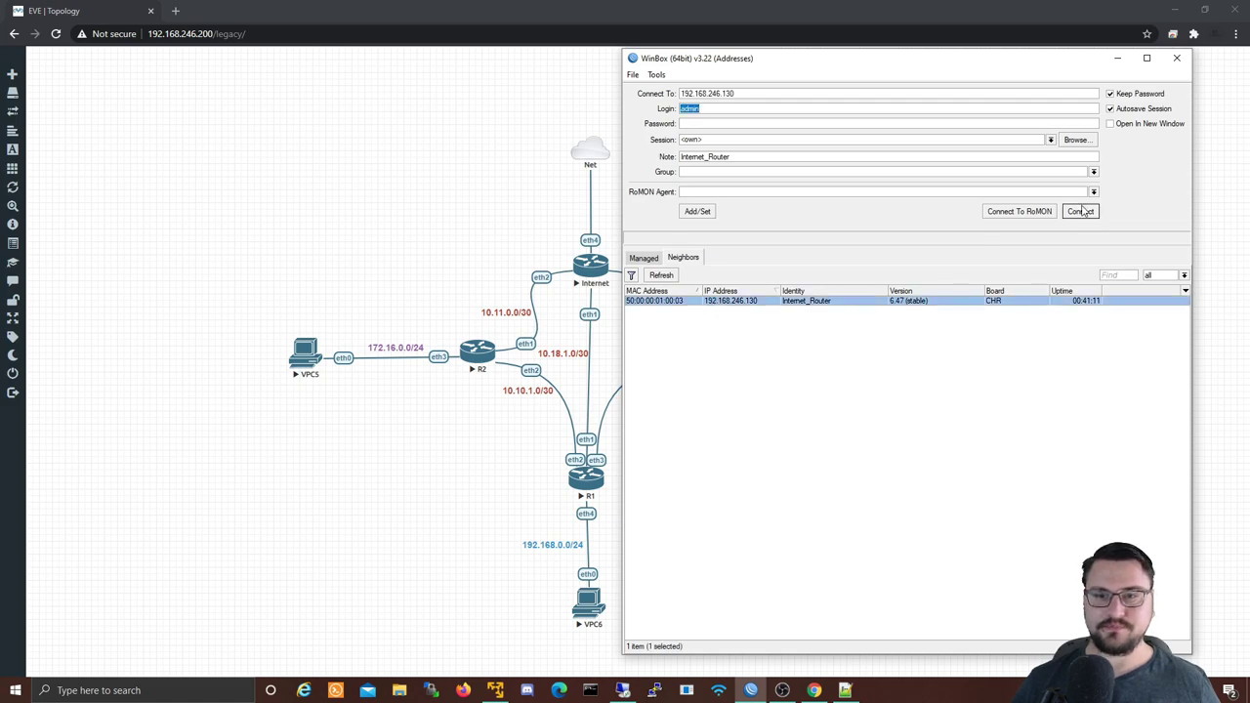
- Connect to R1 through Internet_Router's RoMON neighbours
{"action": "left_click", "coordinate": [1025, 214]}
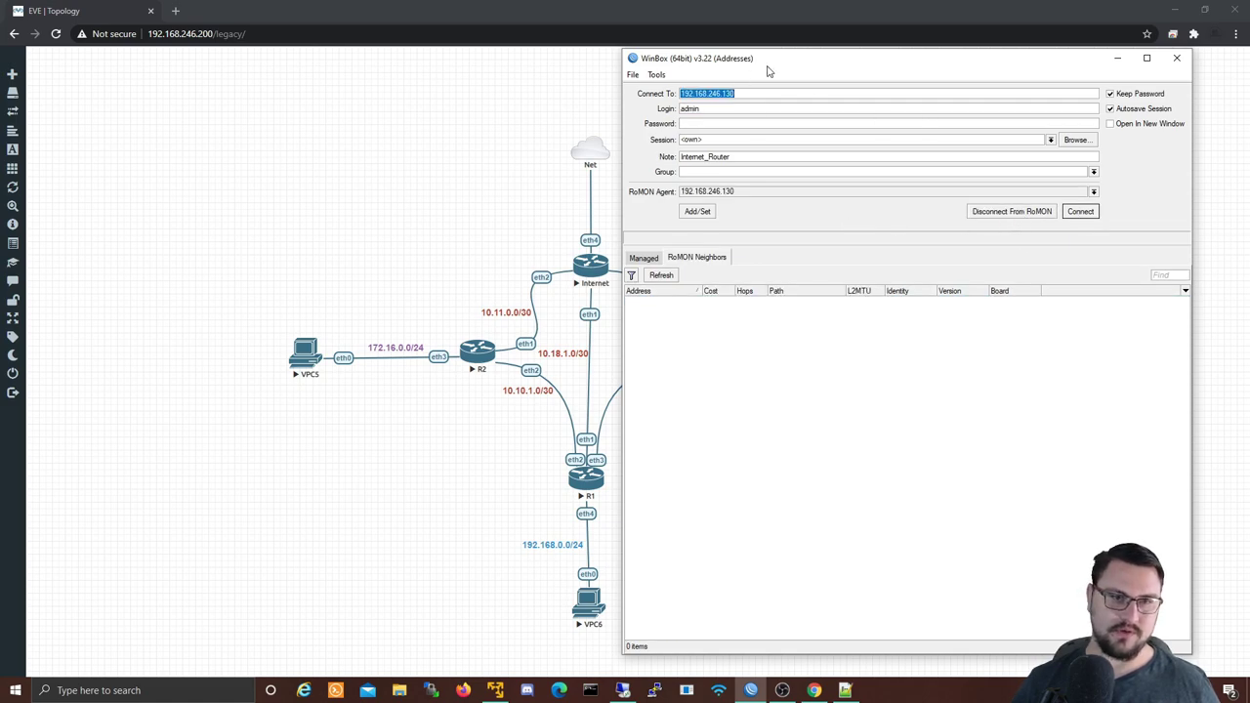
{"action": "left_click_drag", "start_coordinate": [768, 71], "coordinate": [927, 87]}
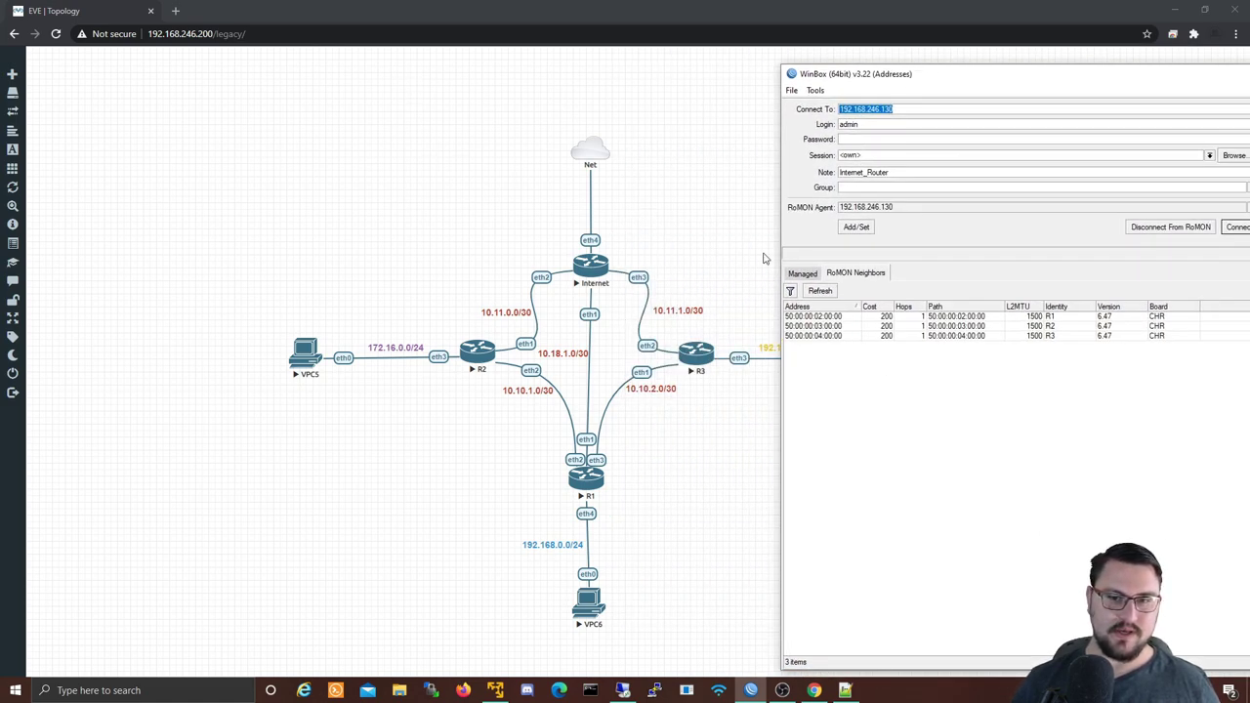
{"action": "left_click", "coordinate": [1069, 317]}
{"action": "left_click_drag", "start_coordinate": [916, 64], "coordinate": [644, 92]}
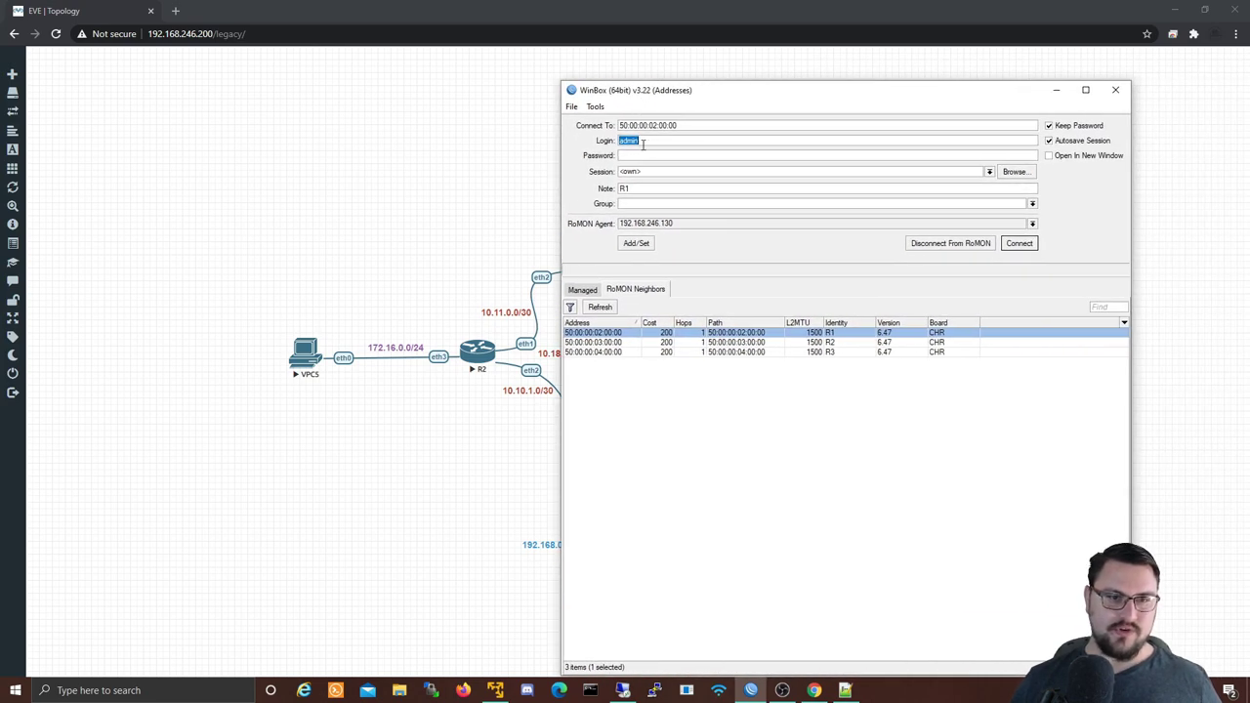
{"action": "left_click", "coordinate": [1021, 246]}
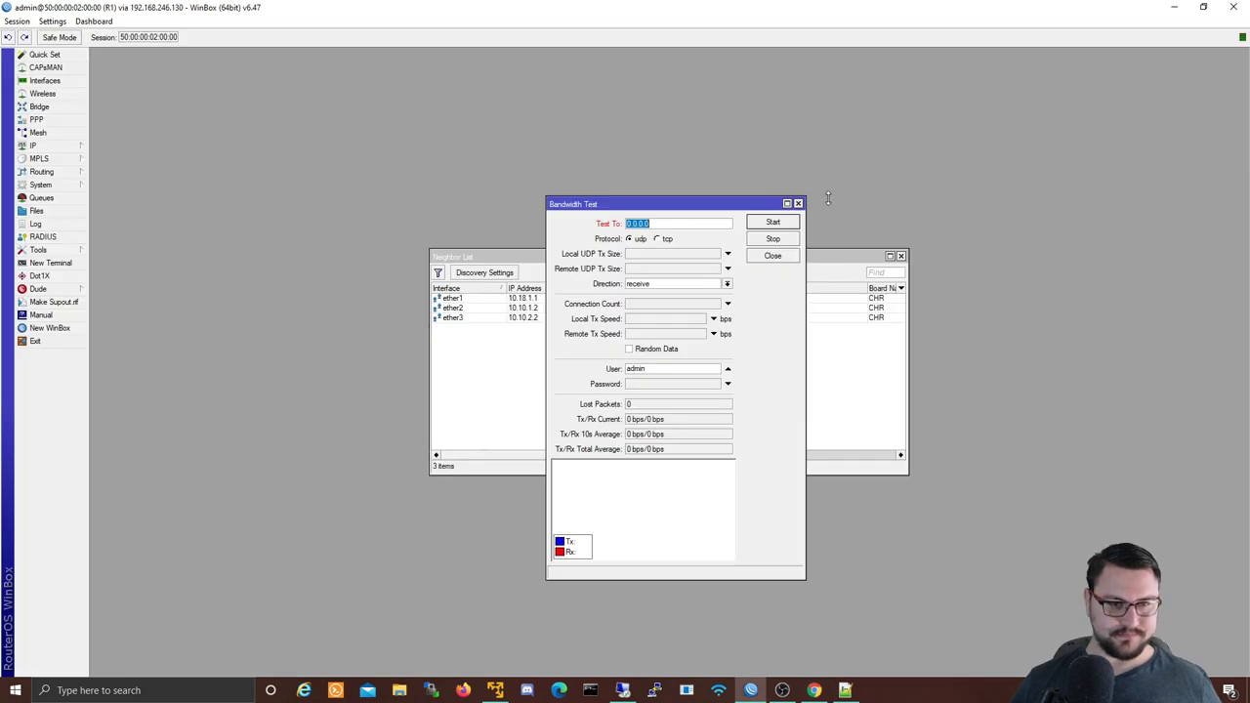
- Close Bandwidth Test and Neighbor List, then open R1's IP > Routes list maximized
{"action": "left_click", "coordinate": [798, 204]}
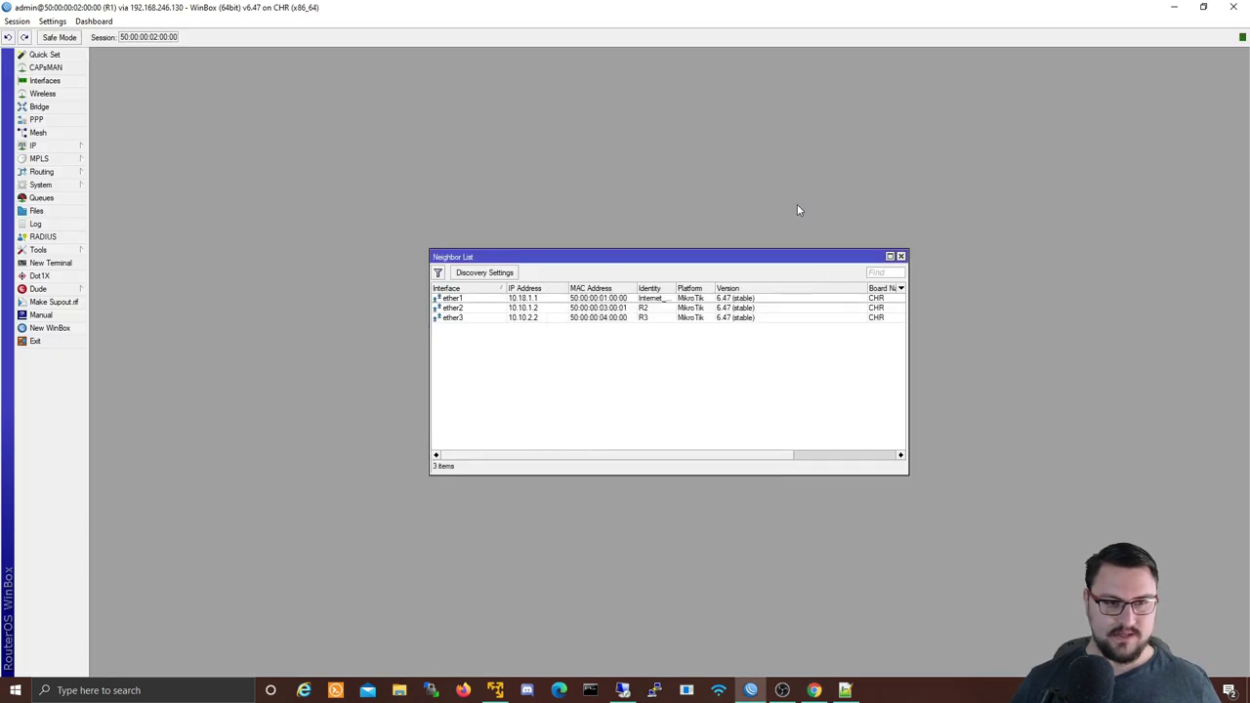
{"action": "left_click", "coordinate": [901, 257]}
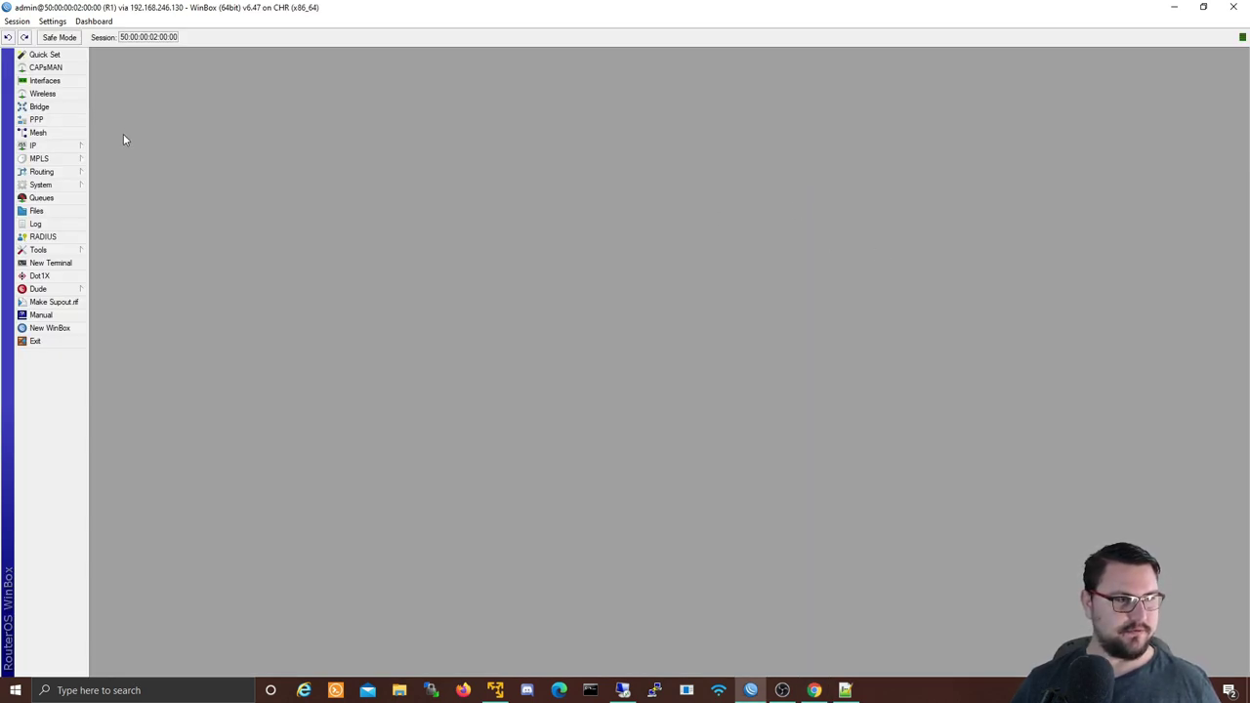
{"action": "left_click", "coordinate": [80, 149]}
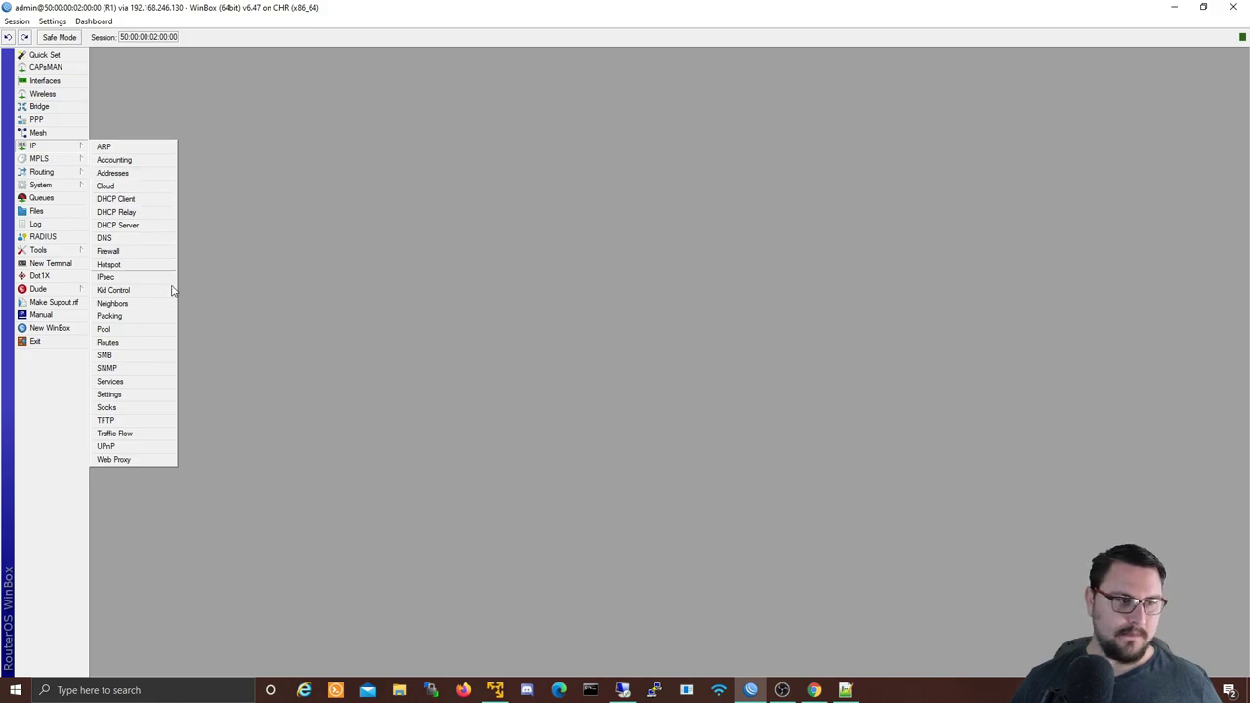
{"action": "left_click", "coordinate": [153, 344]}
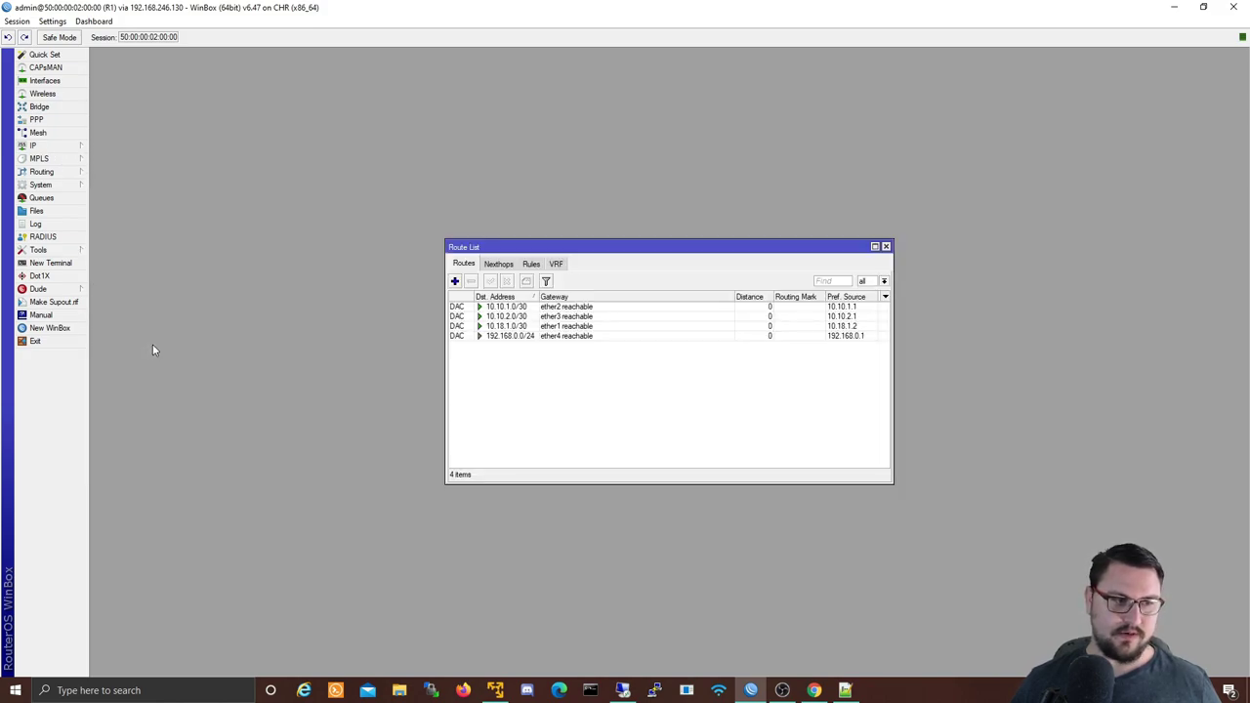
{"action": "double_click", "coordinate": [485, 252]}
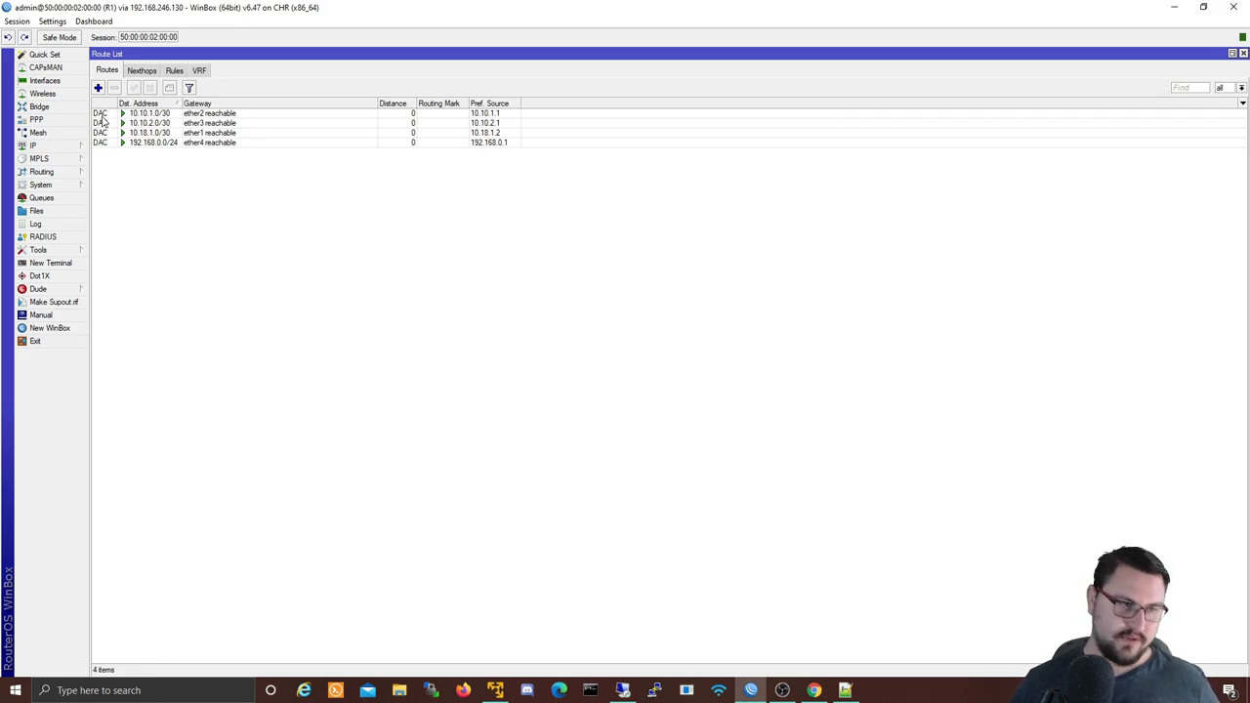
{"action": "mouse_move", "coordinate": [103, 120]}
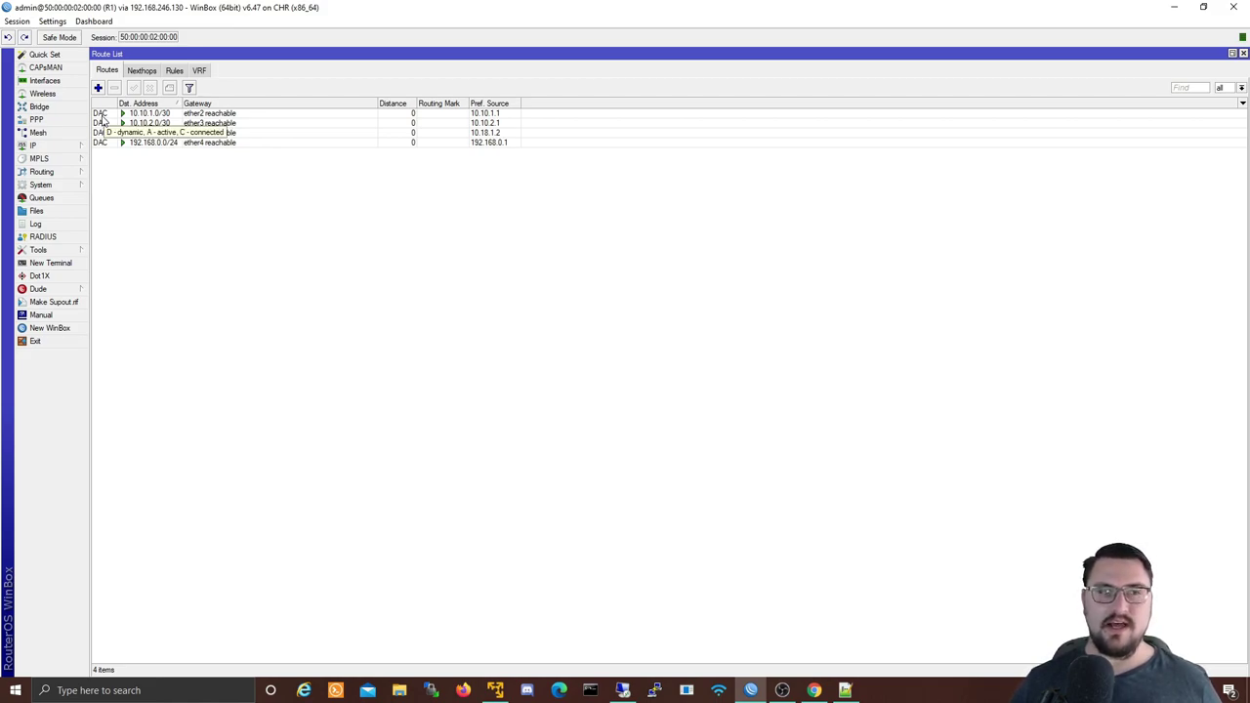
{"action": "left_click", "coordinate": [102, 114]}
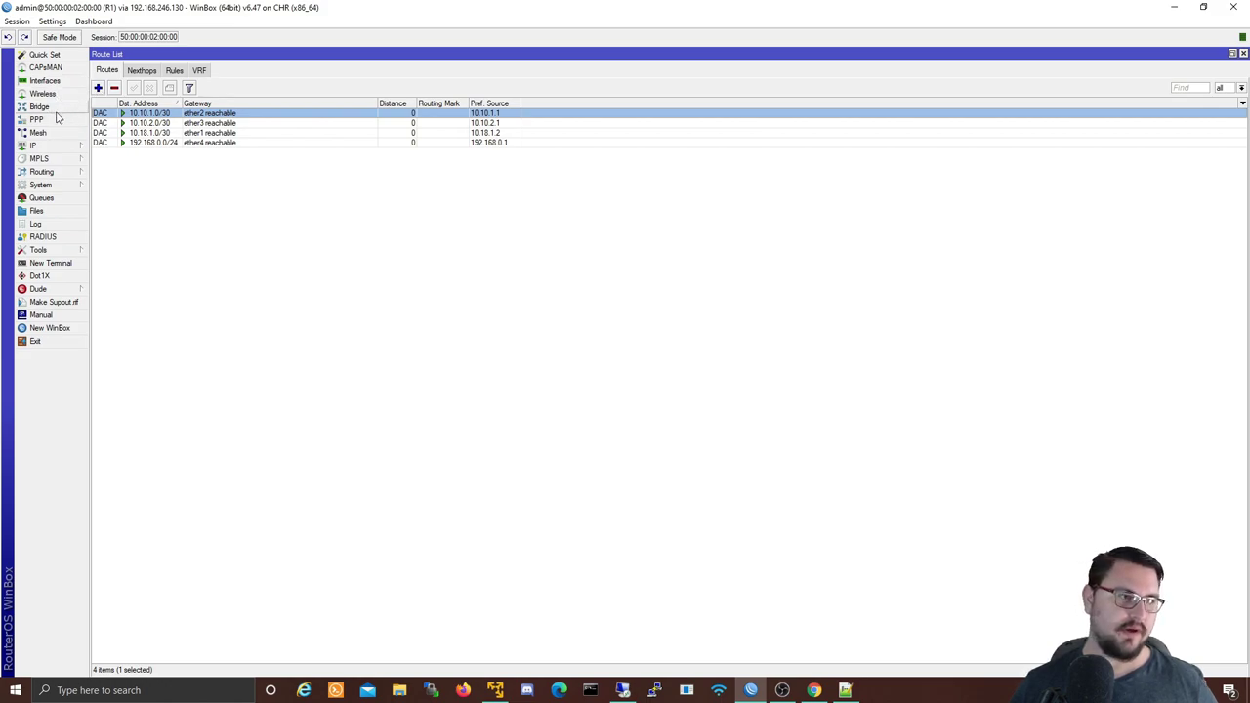
{"action": "left_click", "coordinate": [43, 148]}
{"action": "left_click", "coordinate": [133, 177]}
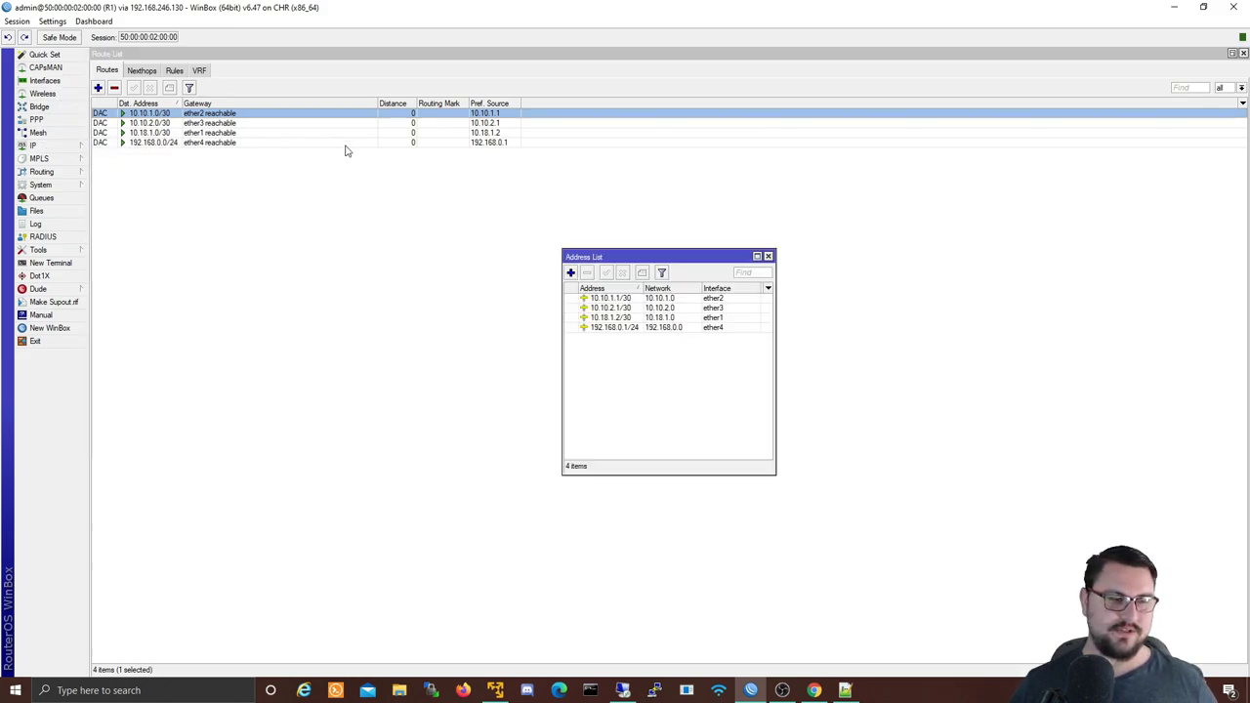
{"action": "left_click_drag", "start_coordinate": [587, 253], "coordinate": [395, 201]}
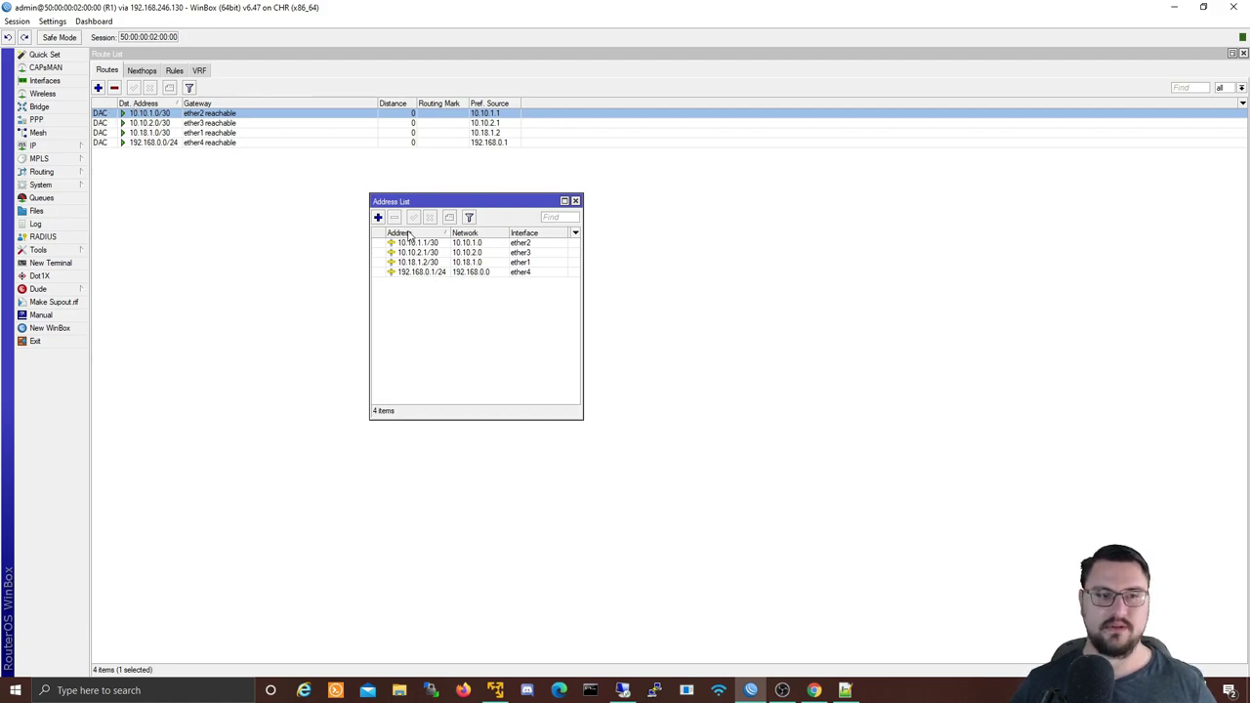
{"action": "left_click", "coordinate": [378, 218]}
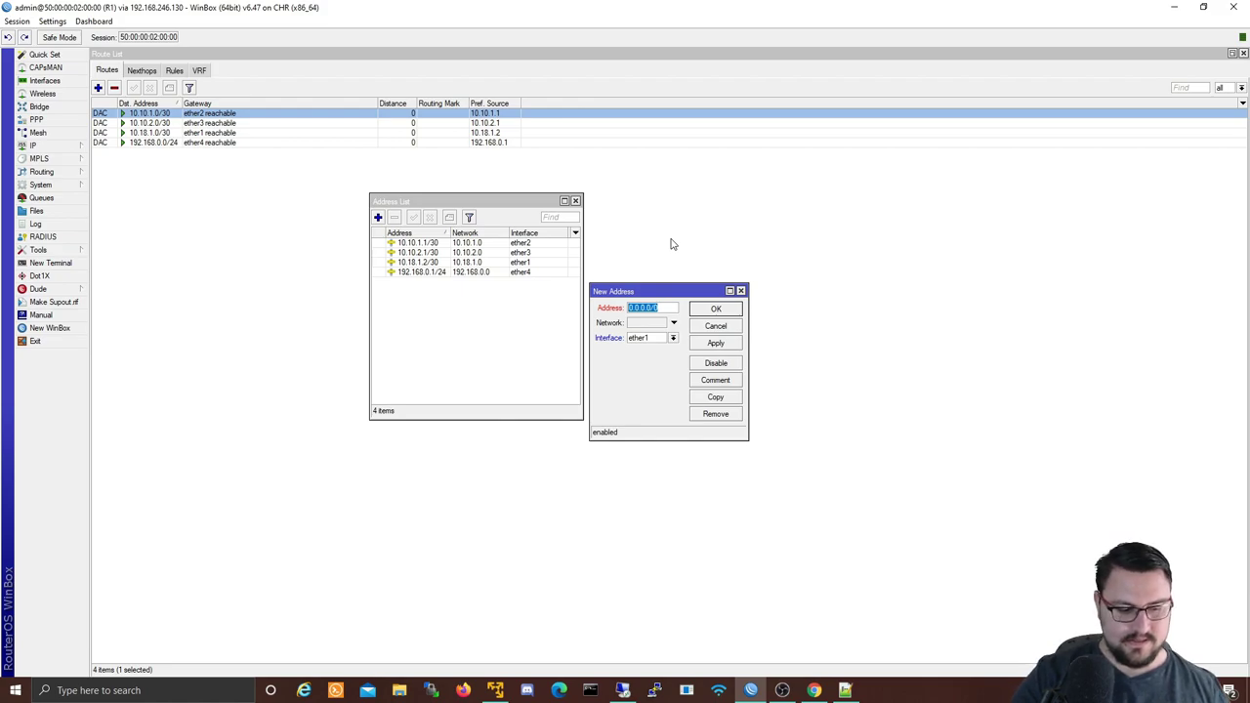
{"action": "type", "text": "1.2.3.4/24"}
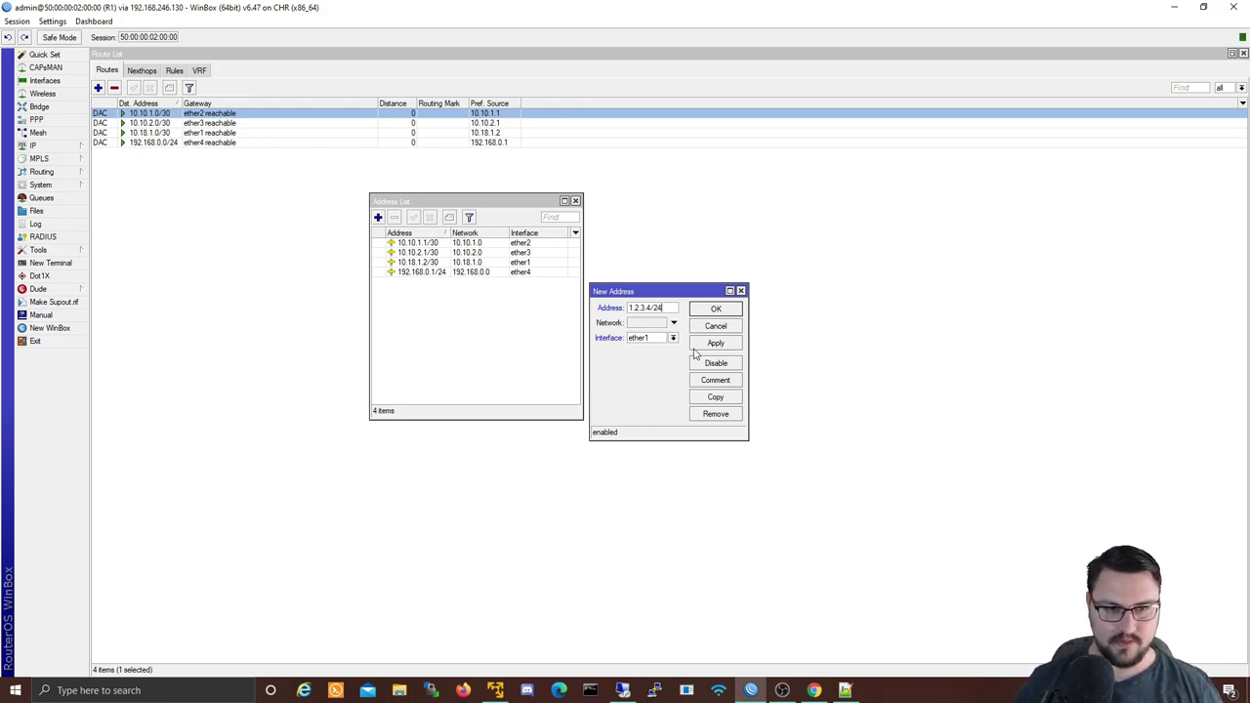
{"action": "left_click", "coordinate": [672, 340]}
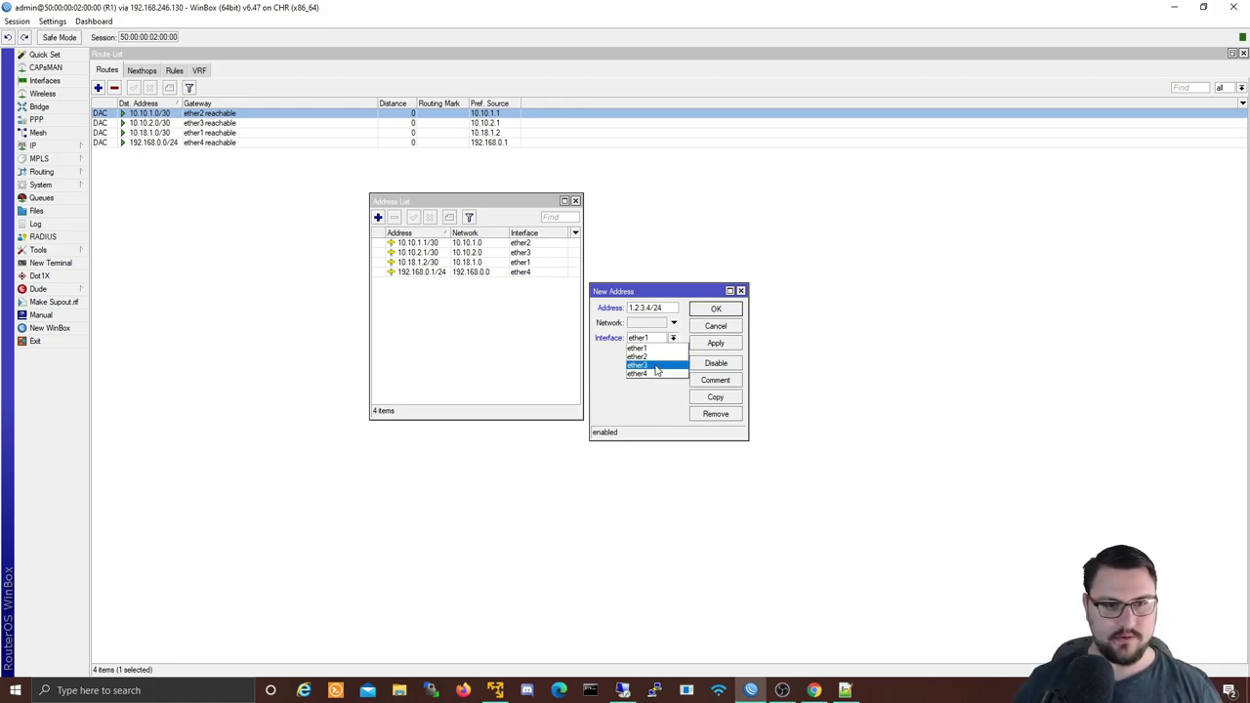
{"action": "left_click", "coordinate": [656, 368]}
{"action": "left_click", "coordinate": [695, 344]}
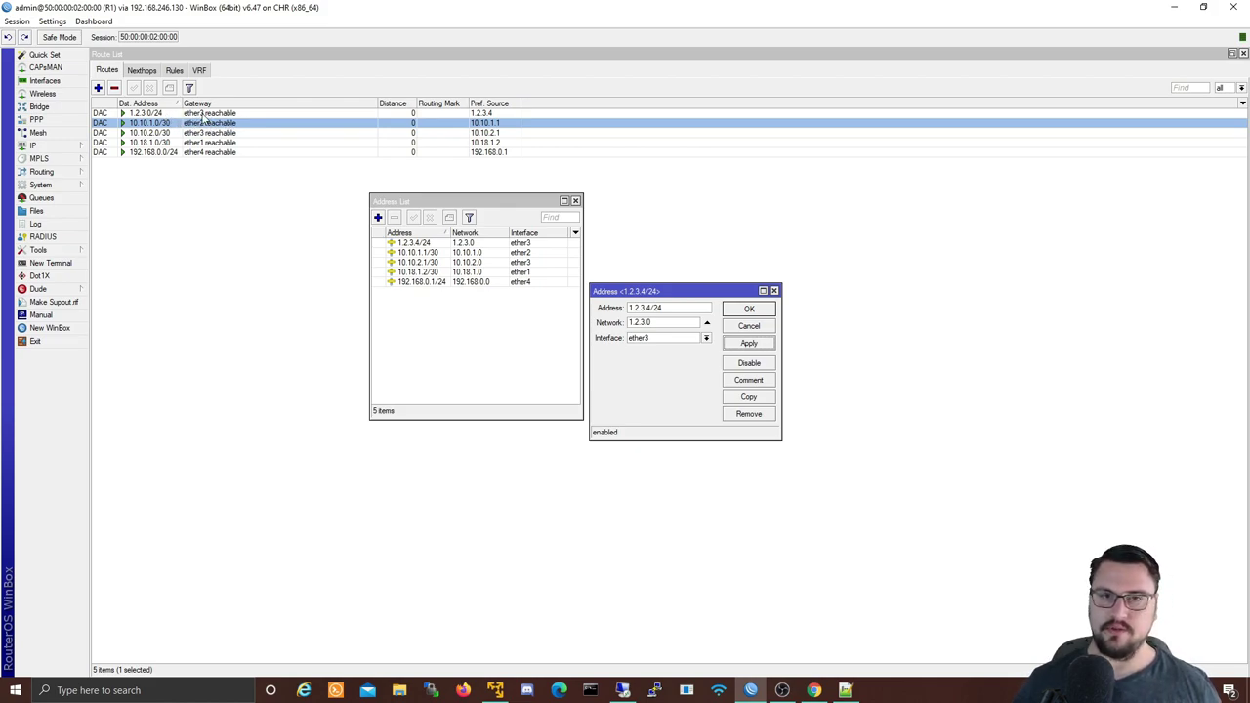
{"action": "left_click", "coordinate": [462, 244]}
{"action": "left_click", "coordinate": [396, 218]}
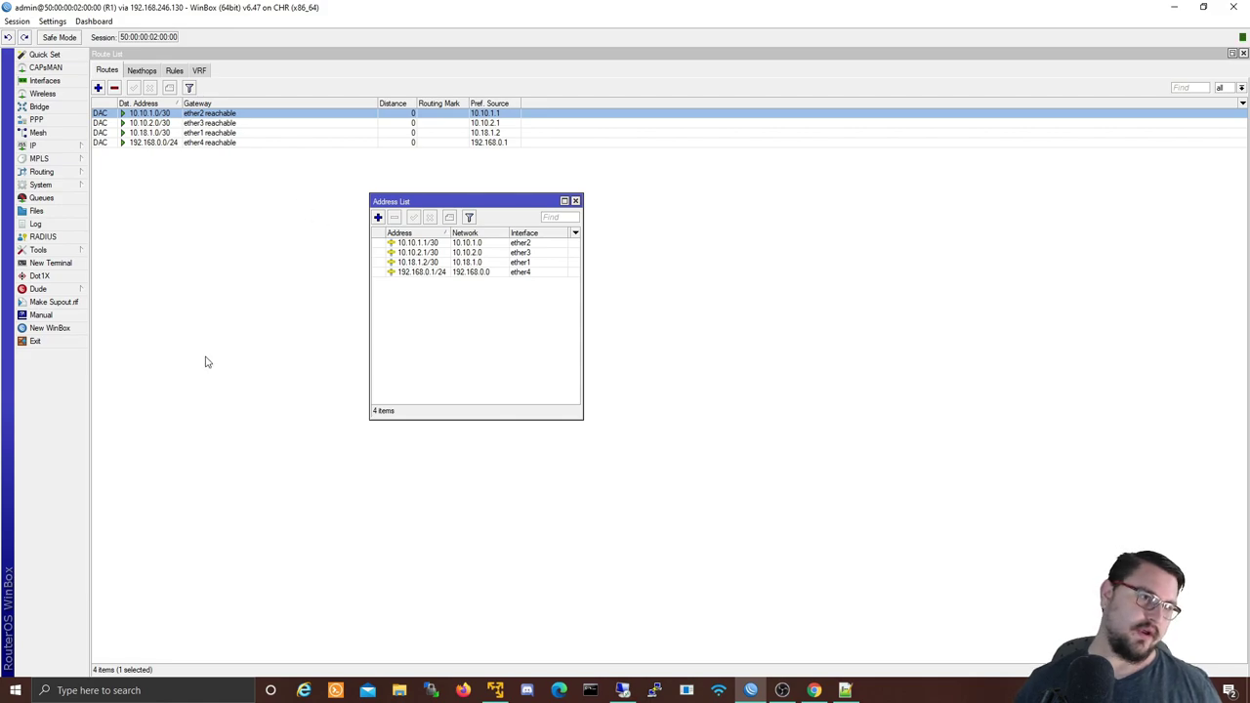
{"action": "left_click", "coordinate": [210, 201]}
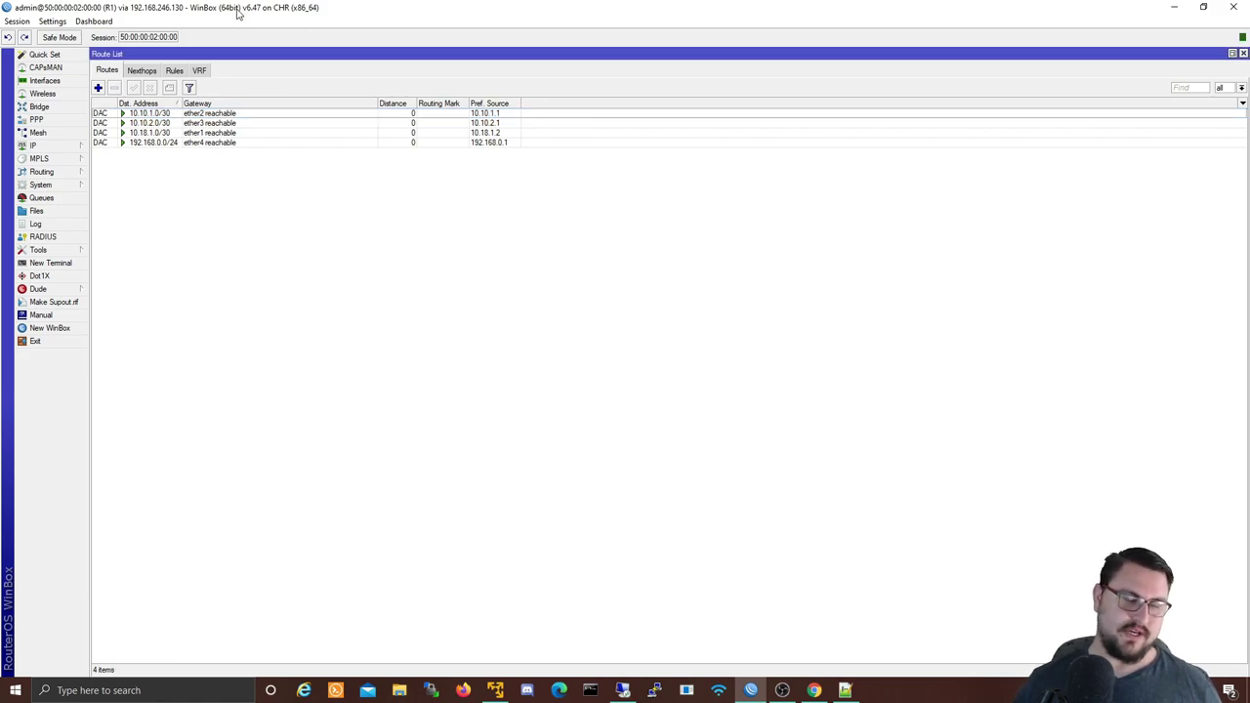
- Open VPC6's console and ping gateway 192.168.0.1 successfully, then stop it
{"action": "left_click_drag", "start_coordinate": [237, 13], "coordinate": [959, 61]}
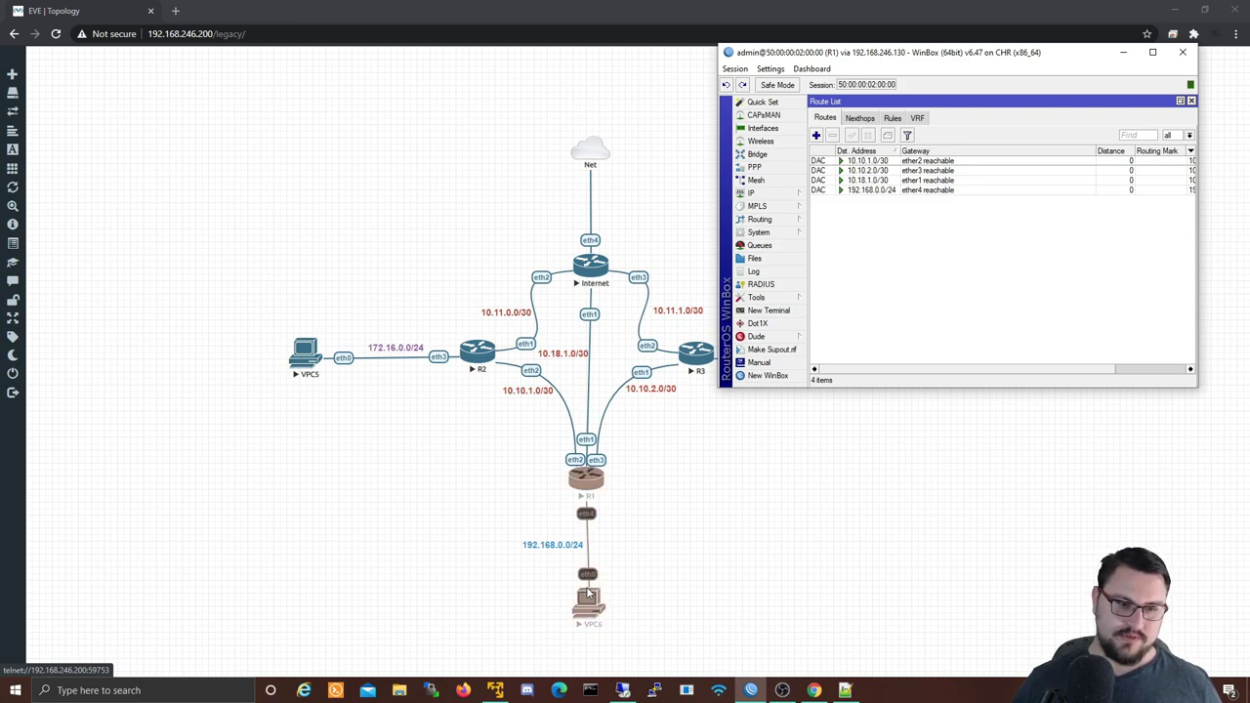
{"action": "left_click", "coordinate": [589, 605]}
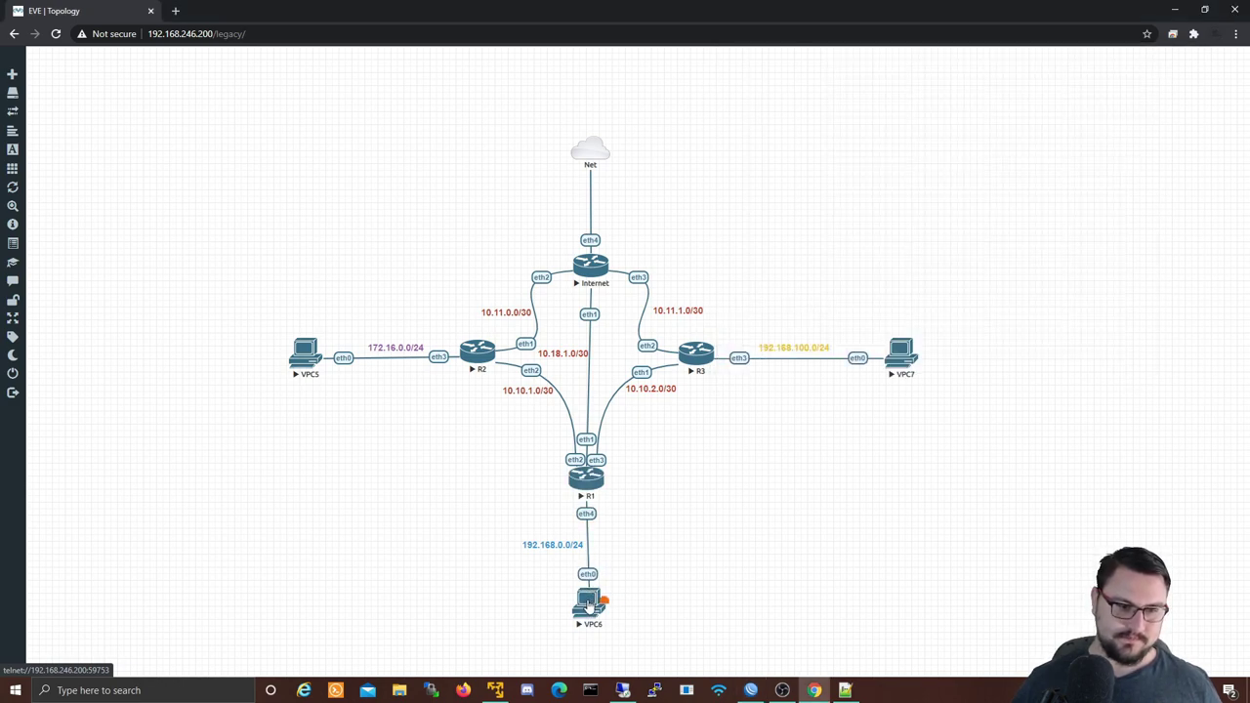
{"action": "left_click", "coordinate": [589, 606]}
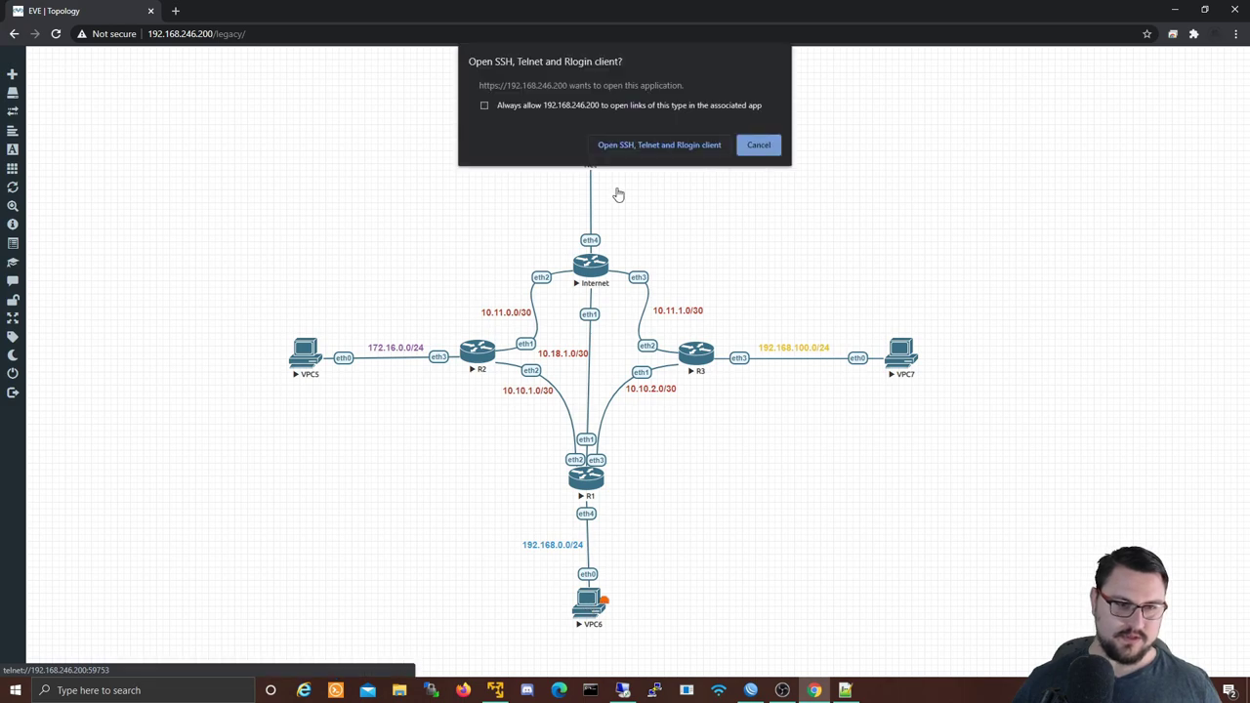
{"action": "left_click", "coordinate": [638, 148]}
{"action": "key", "text": "Return"}
{"action": "key", "text": "Return"}
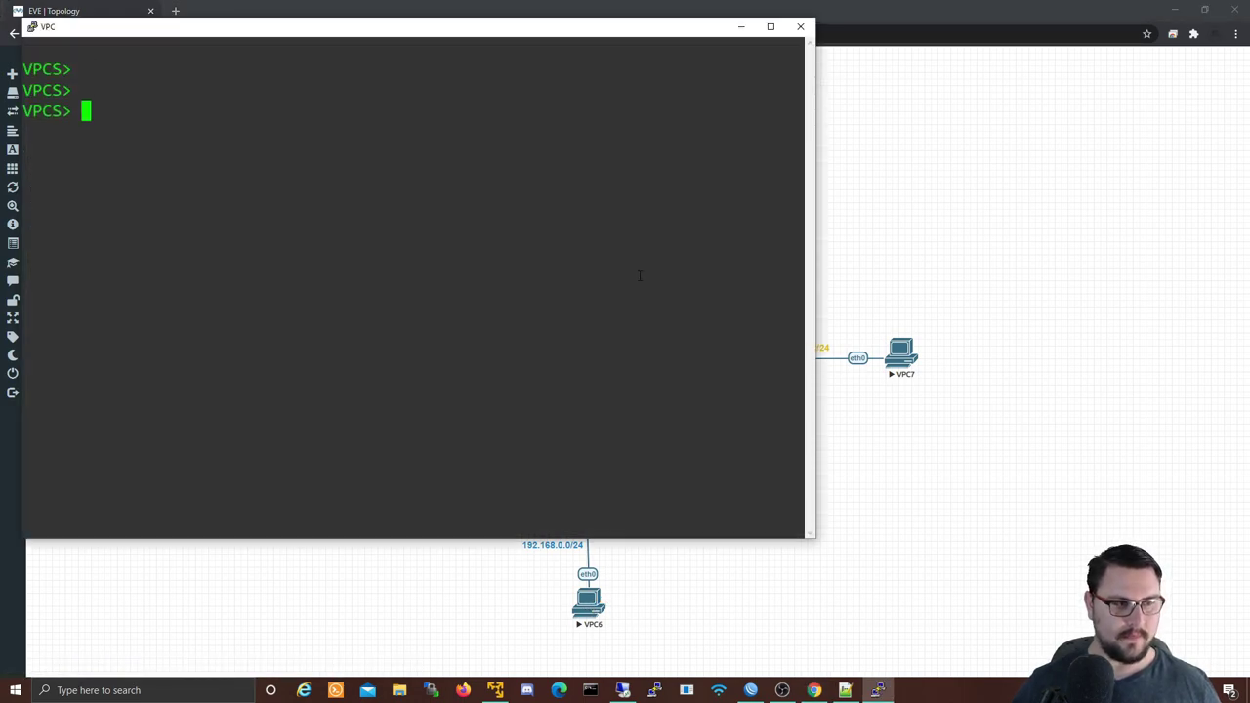
{"action": "type", "text": "ping 192"}
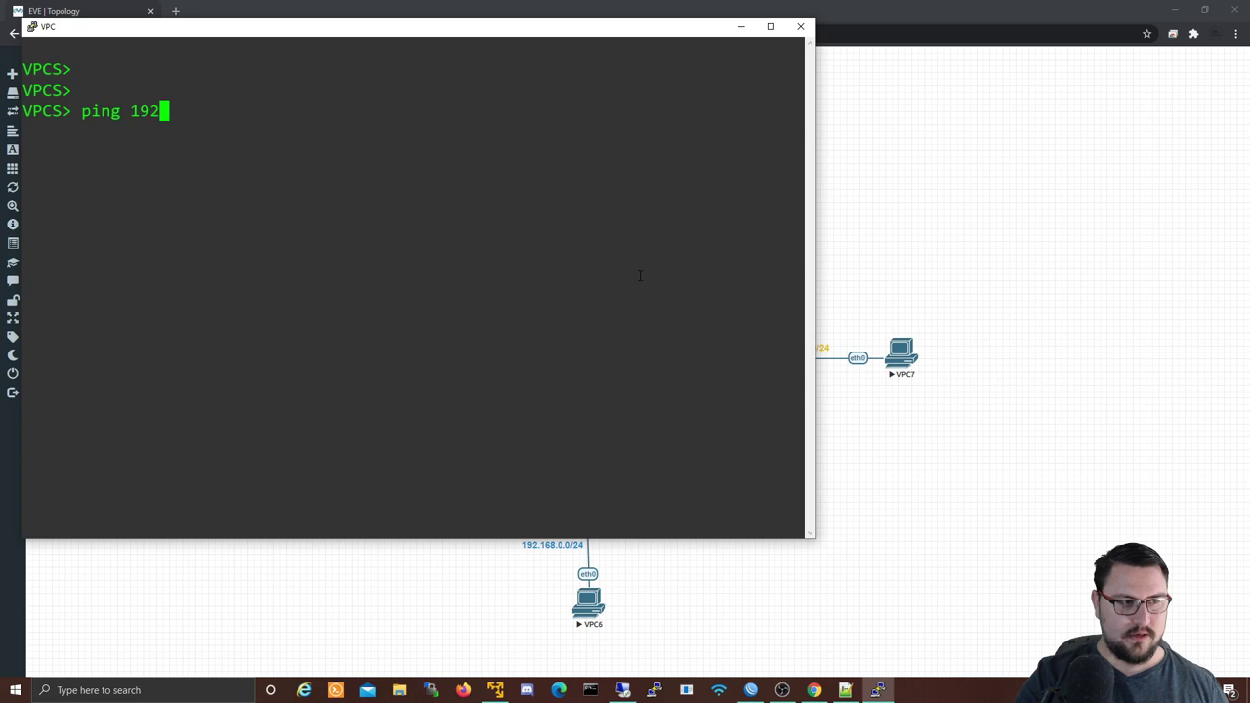
{"action": "type", "text": ".168.0.1"}
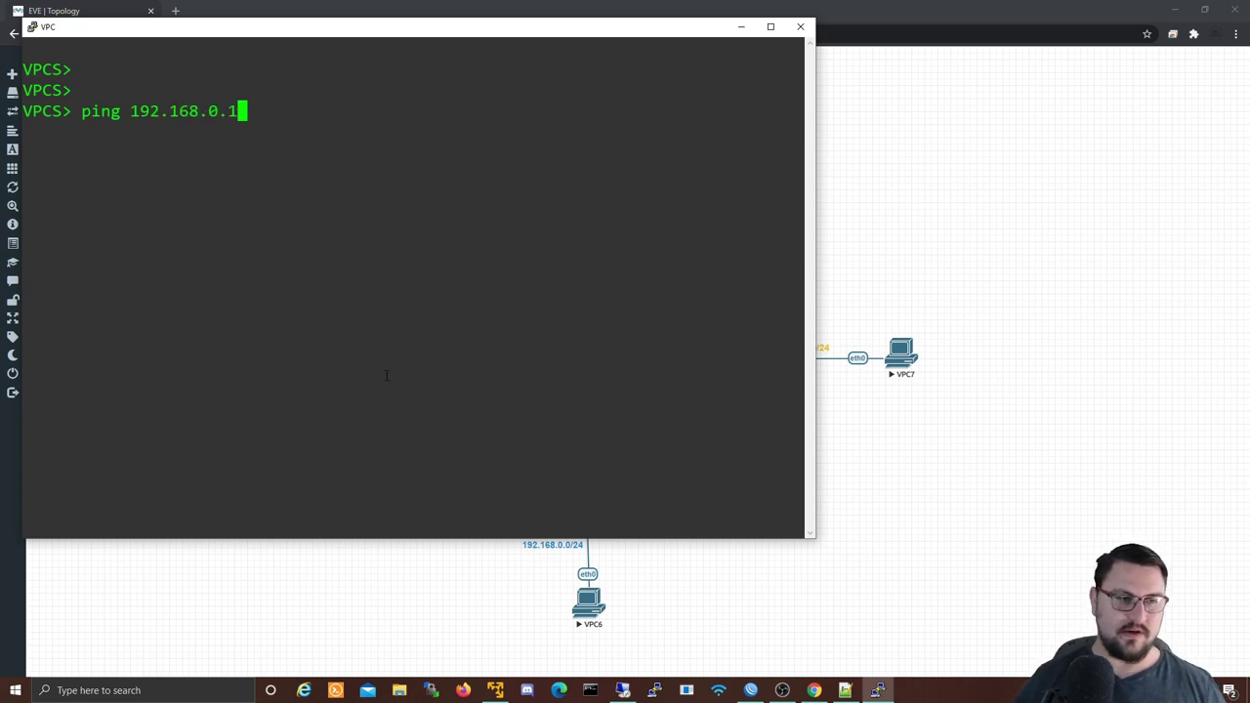
{"action": "left_click_drag", "start_coordinate": [419, 31], "coordinate": [631, 97]}
{"action": "key", "text": "Return"}
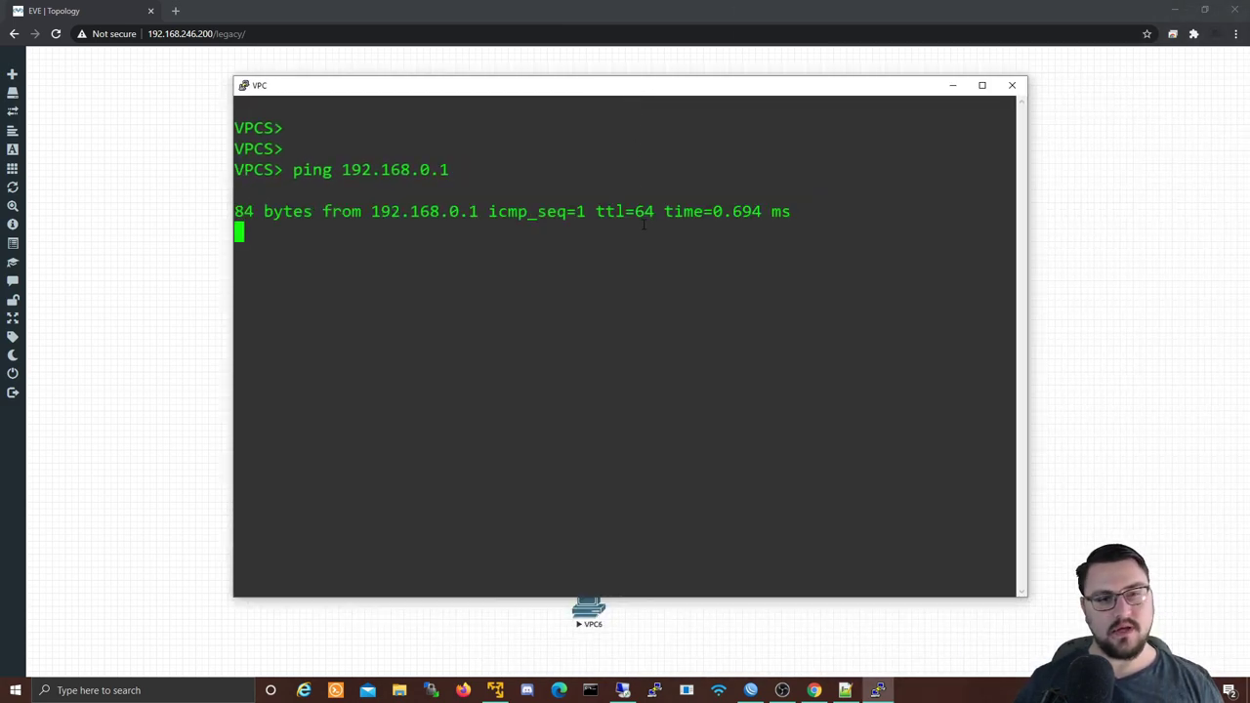
{"action": "key", "text": "ctrl+c"}
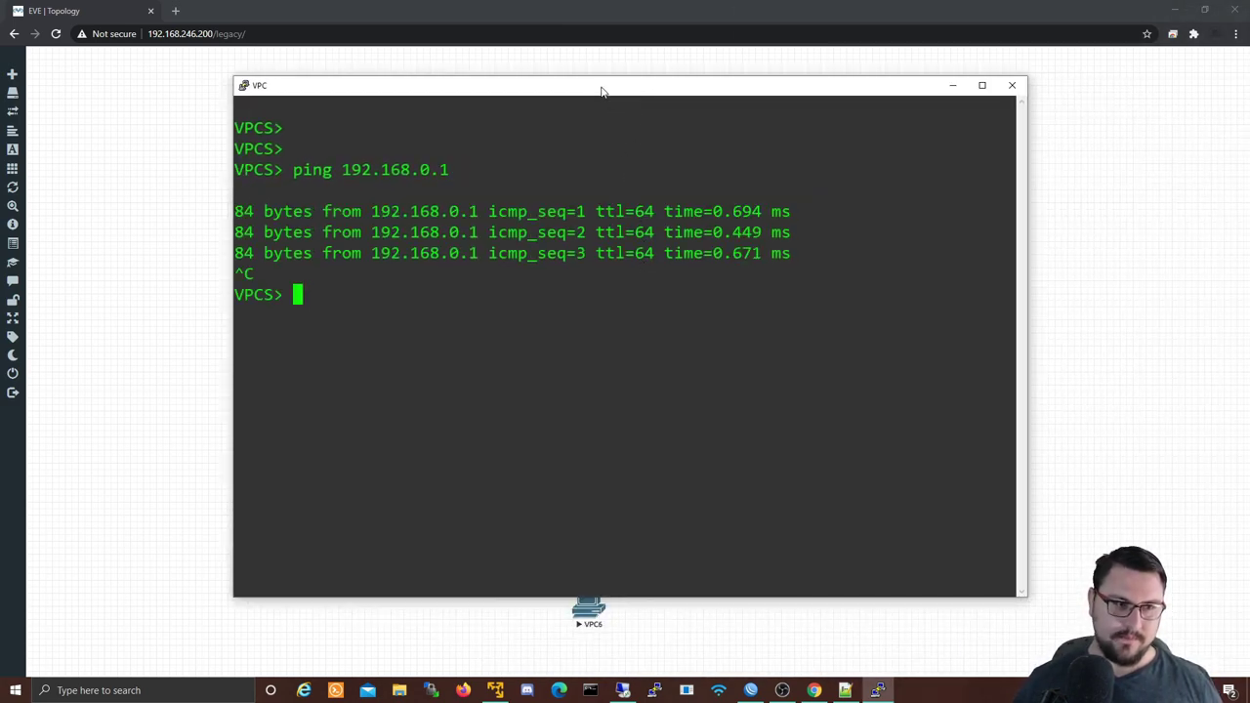
- Ping 172.16.0.1 from VPC6, getting destination network unreachable, then stop it
{"action": "left_click_drag", "start_coordinate": [602, 91], "coordinate": [639, 423]}
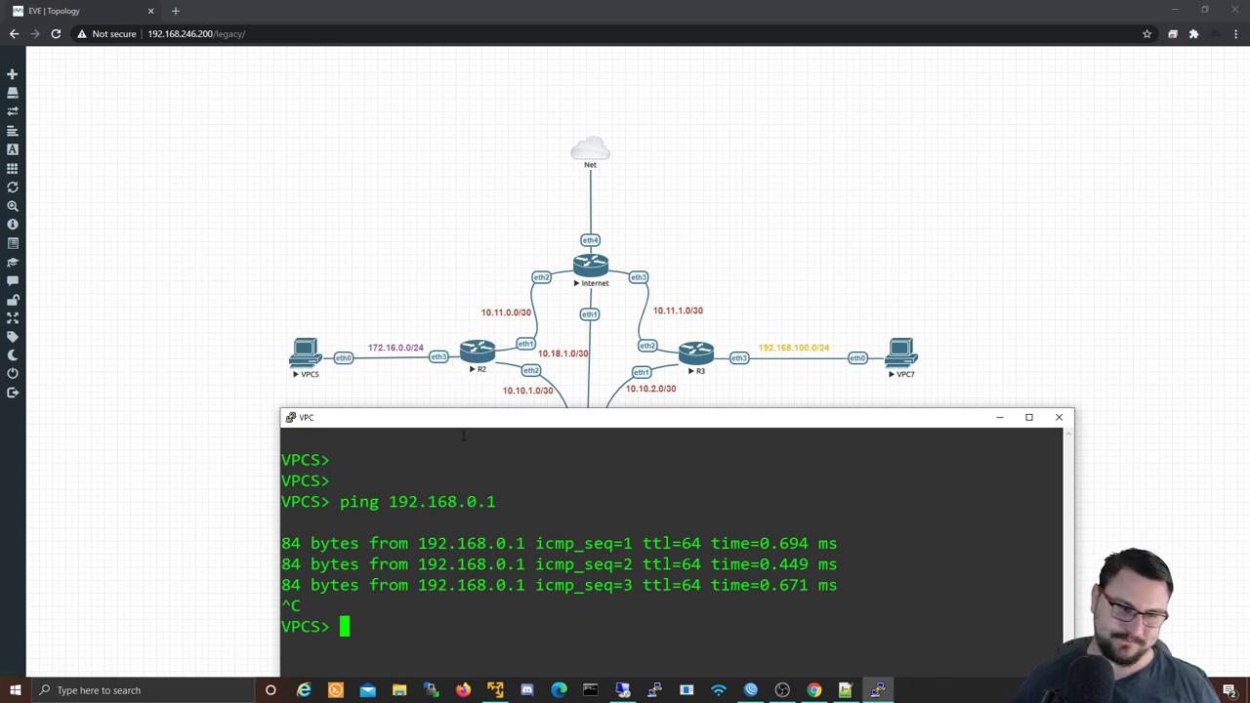
{"action": "type", "text": "ping "}
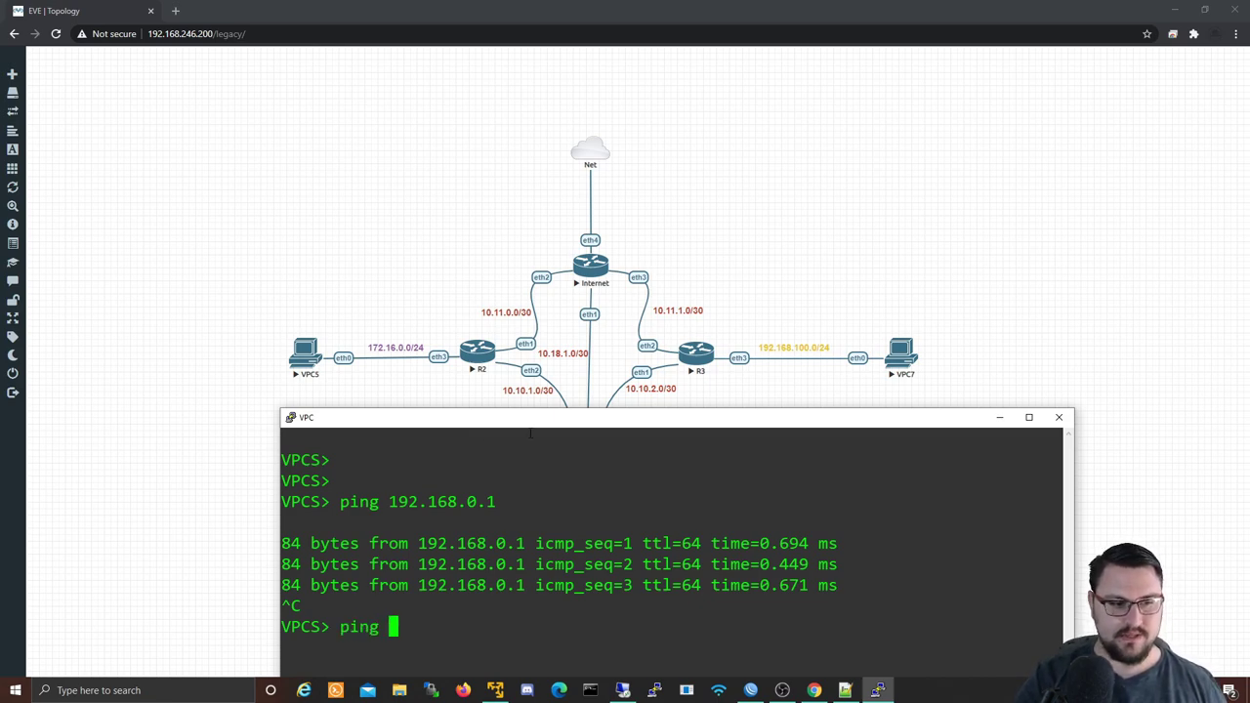
{"action": "type", "text": "172"}
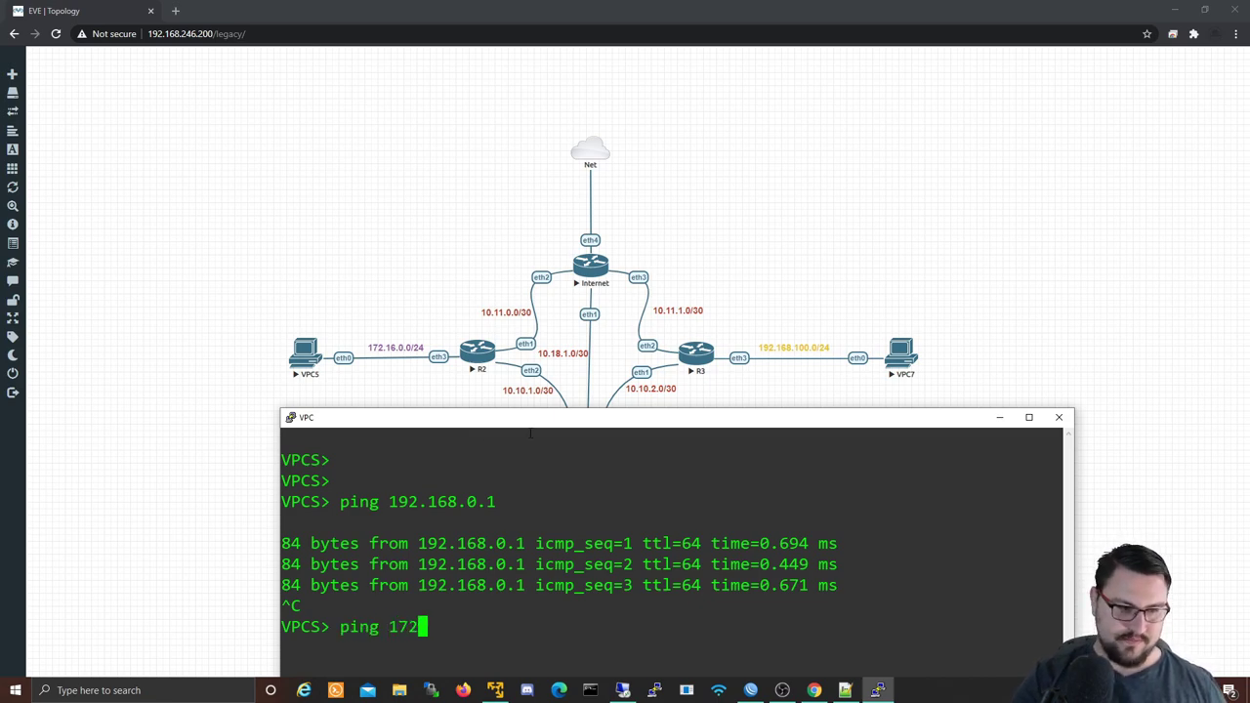
{"action": "type", "text": ".16.0.1"}
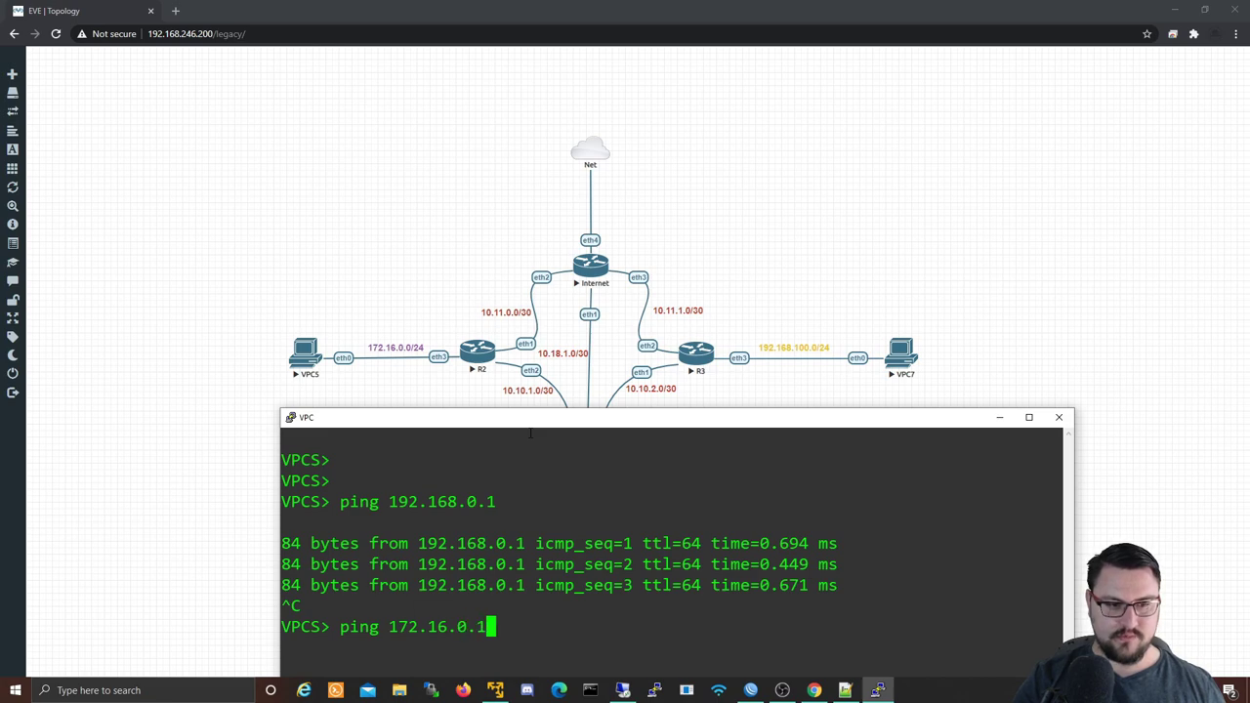
{"action": "key", "text": "Return"}
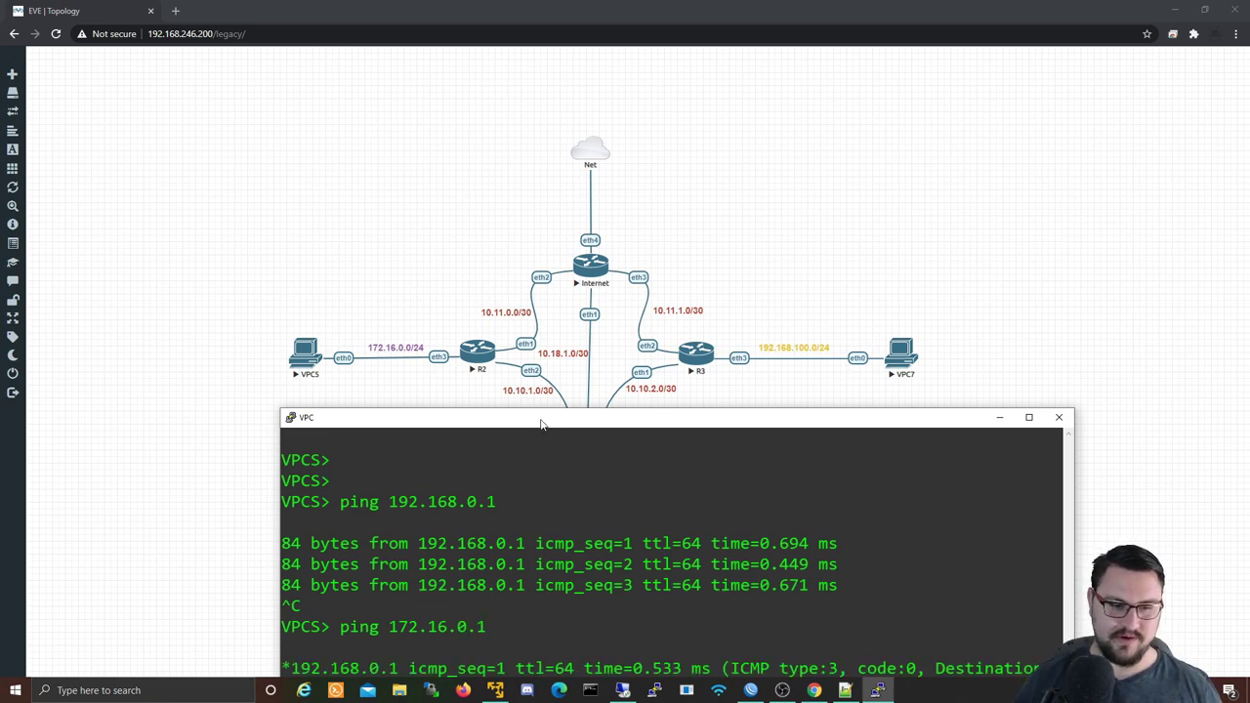
{"action": "left_click_drag", "start_coordinate": [524, 425], "coordinate": [515, 147]}
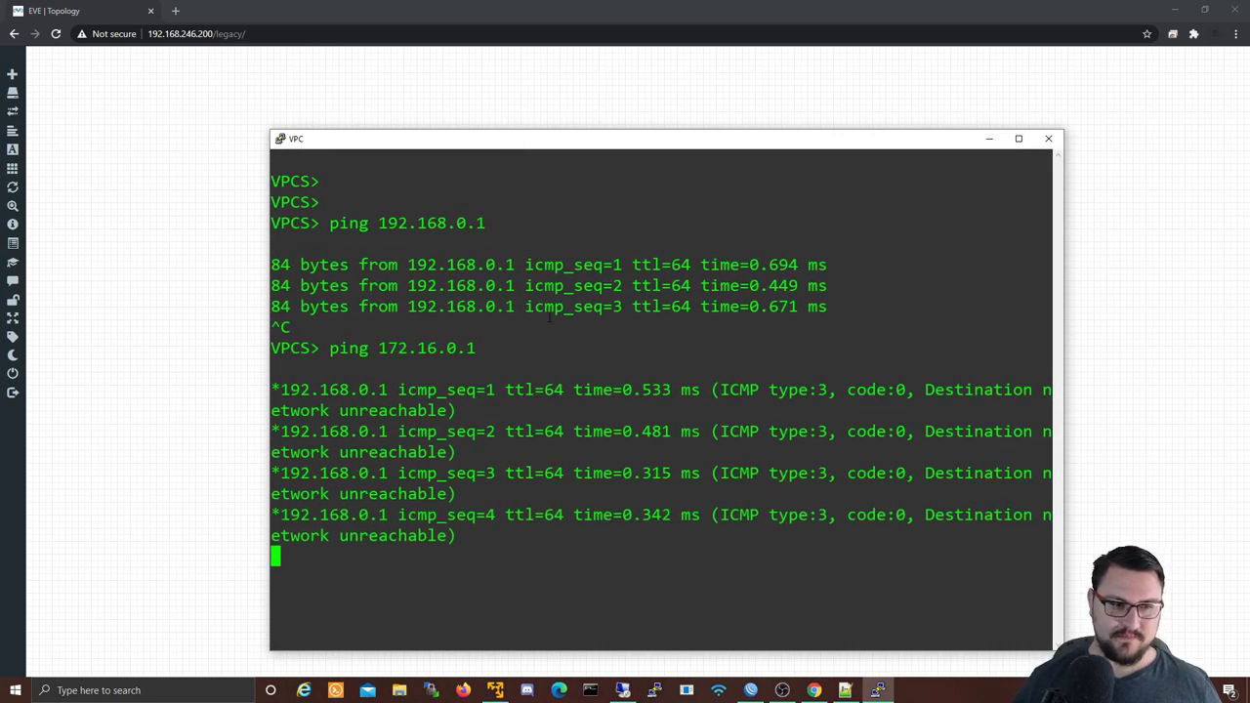
{"action": "key", "text": "ctrl+c"}
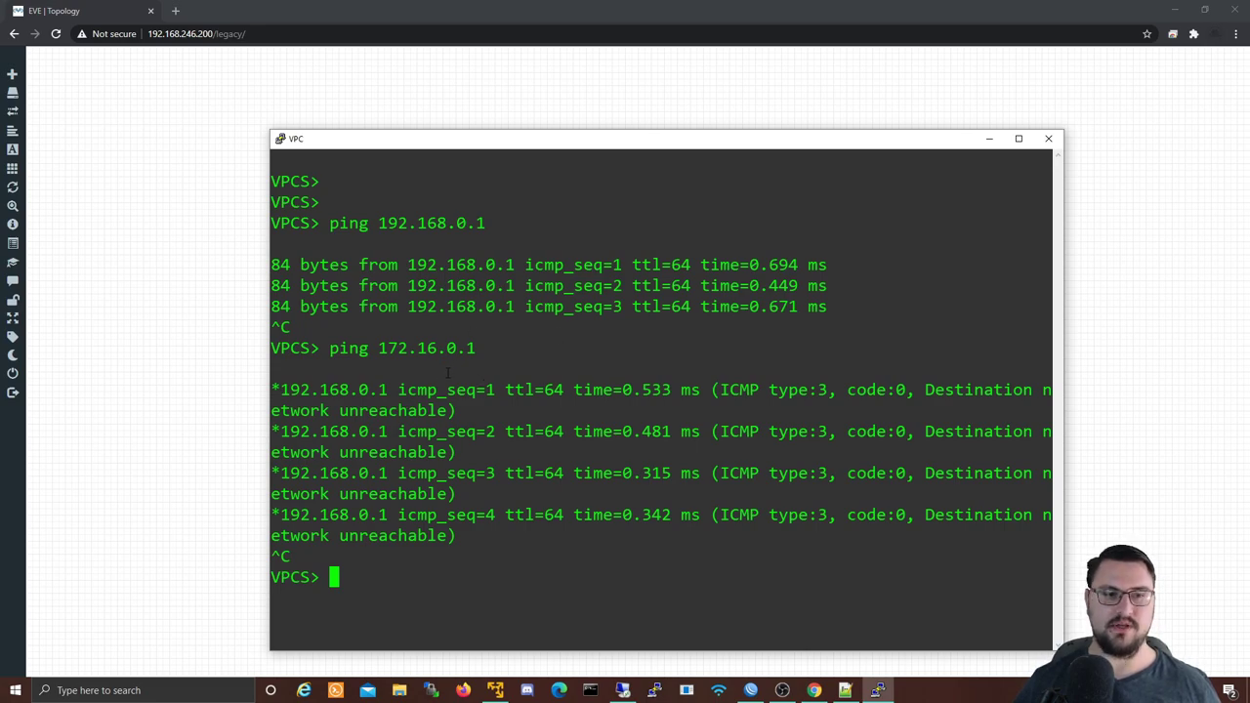
- Hide the VPC6 console and place R1's WinBox route list beside the lab topology
{"action": "left_click", "coordinate": [990, 139]}
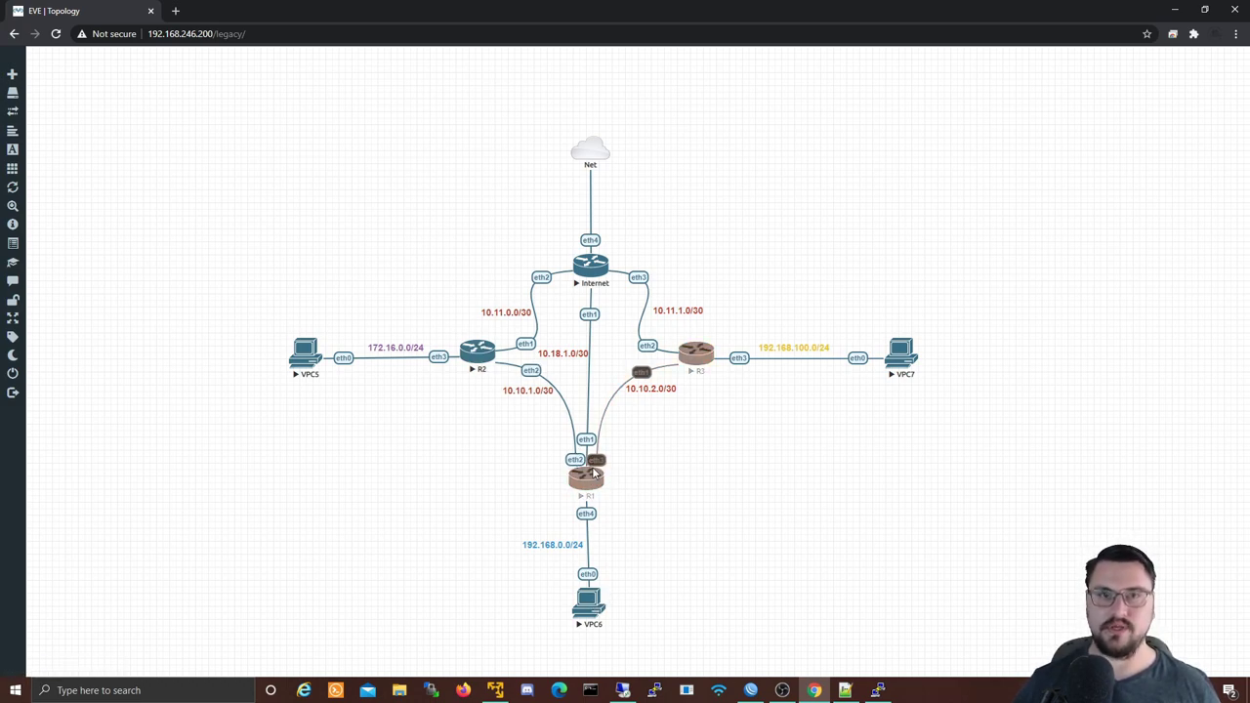
{"action": "left_click", "coordinate": [771, 688]}
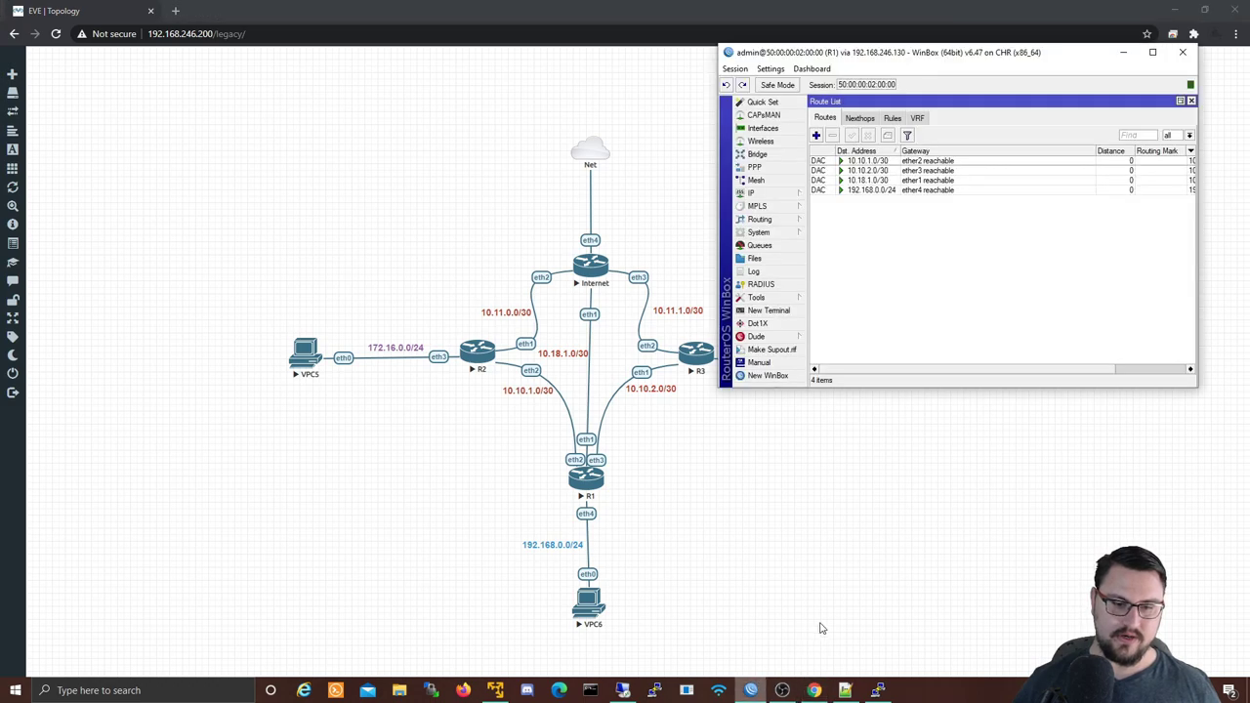
{"action": "double_click", "coordinate": [862, 51]}
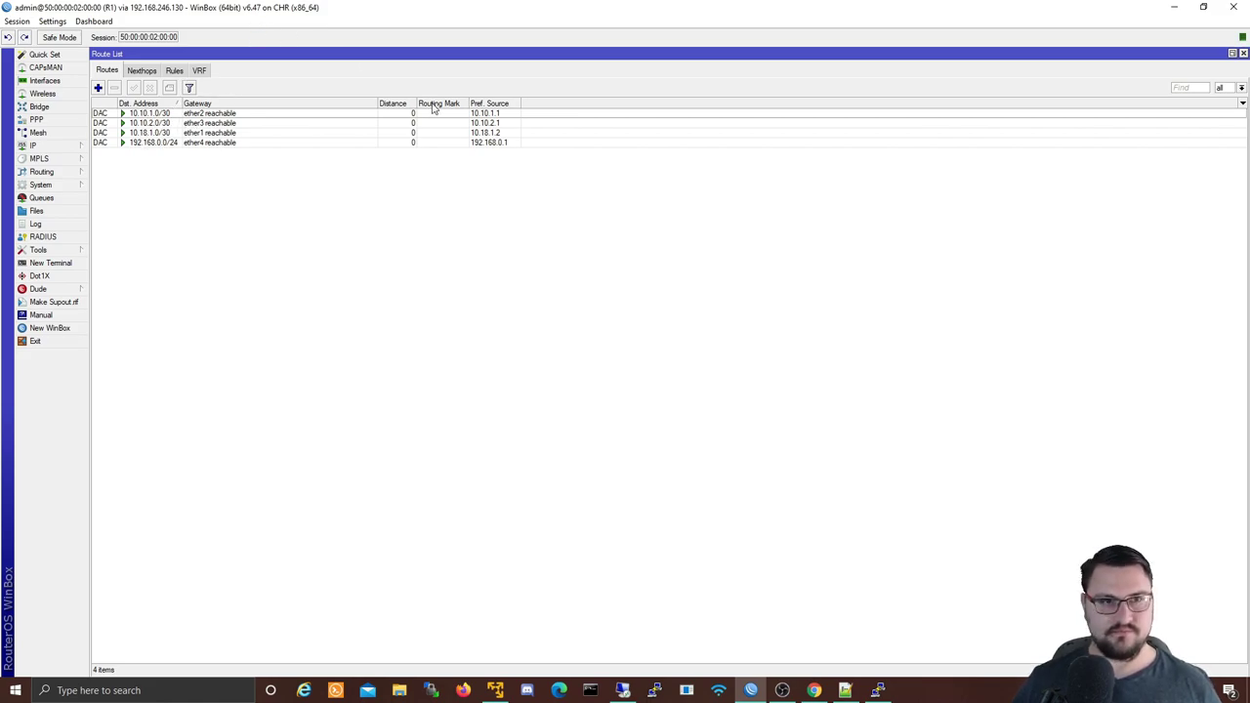
{"action": "left_click_drag", "start_coordinate": [400, 17], "coordinate": [615, 143]}
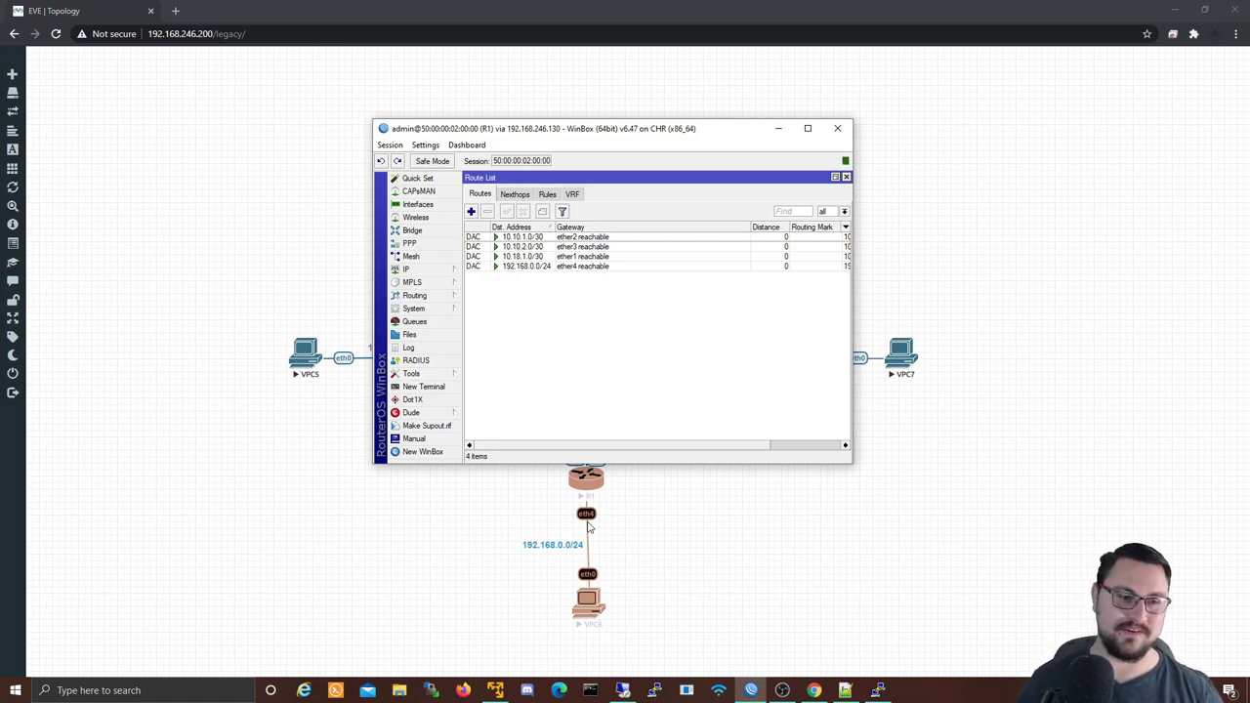
{"action": "left_click_drag", "start_coordinate": [560, 131], "coordinate": [922, 170]}
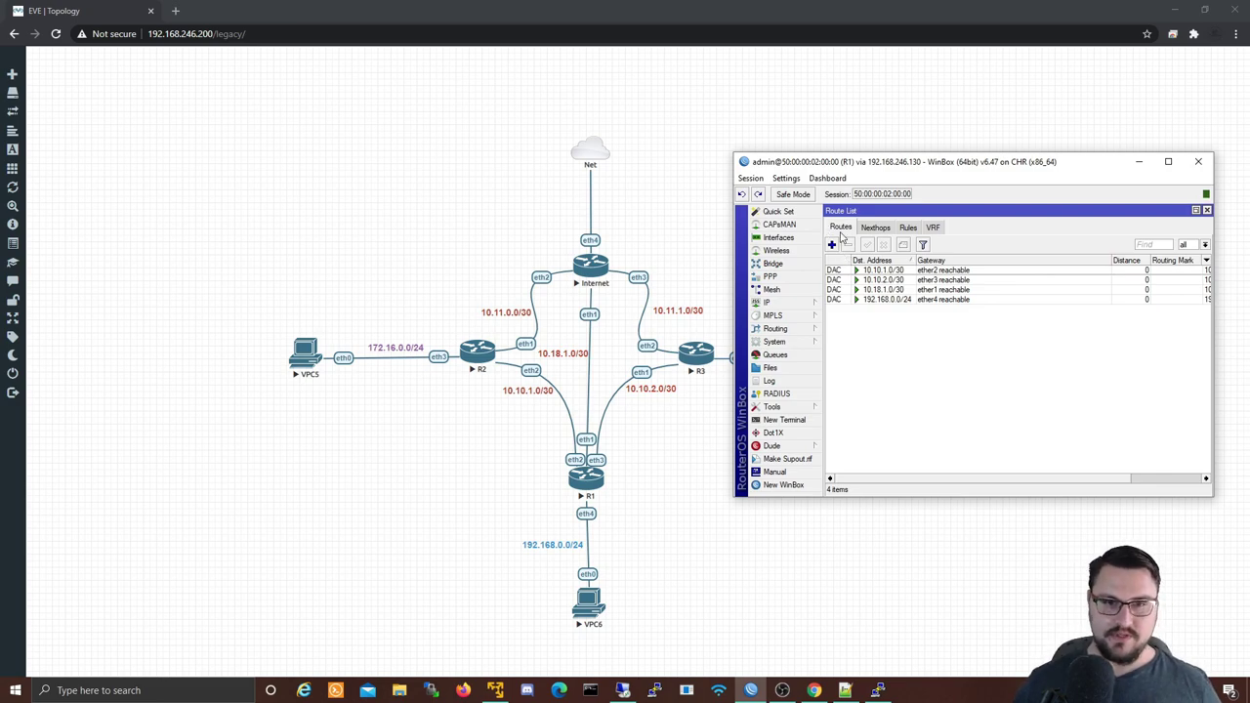
- Add a new route on R1 with destination 172.16.0.0/24
{"action": "left_click", "coordinate": [832, 247]}
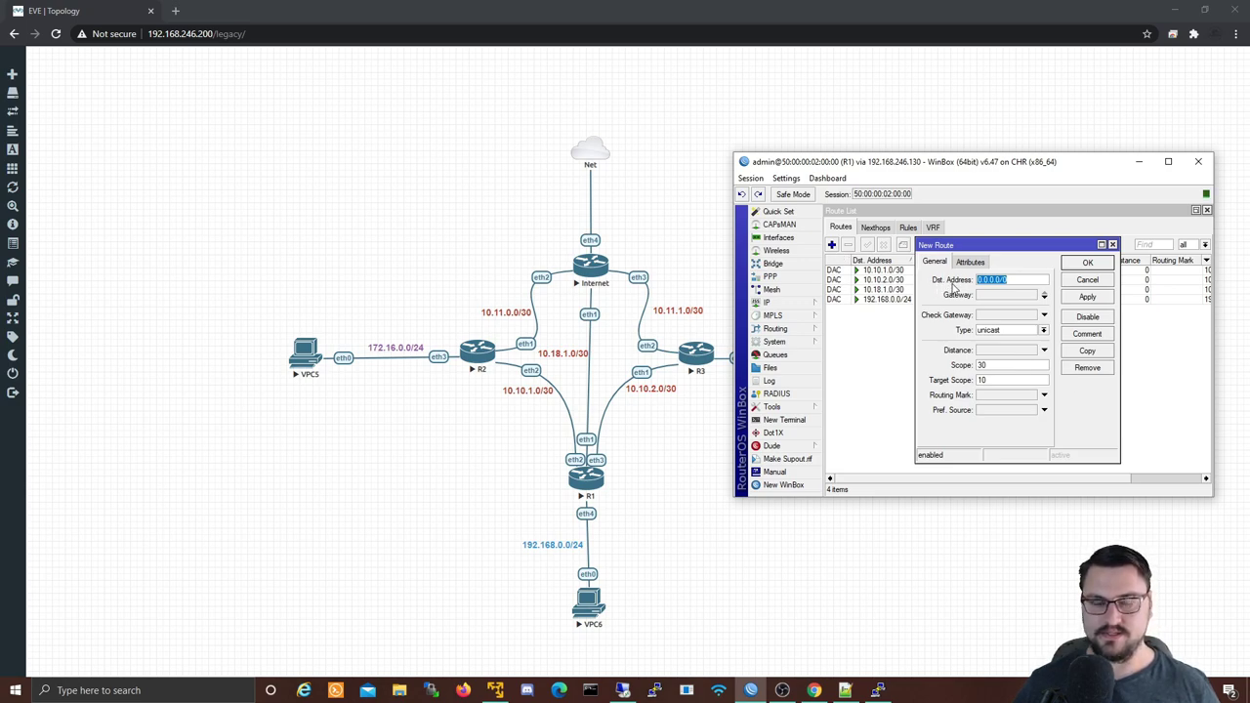
{"action": "left_click_drag", "start_coordinate": [977, 246], "coordinate": [931, 257]}
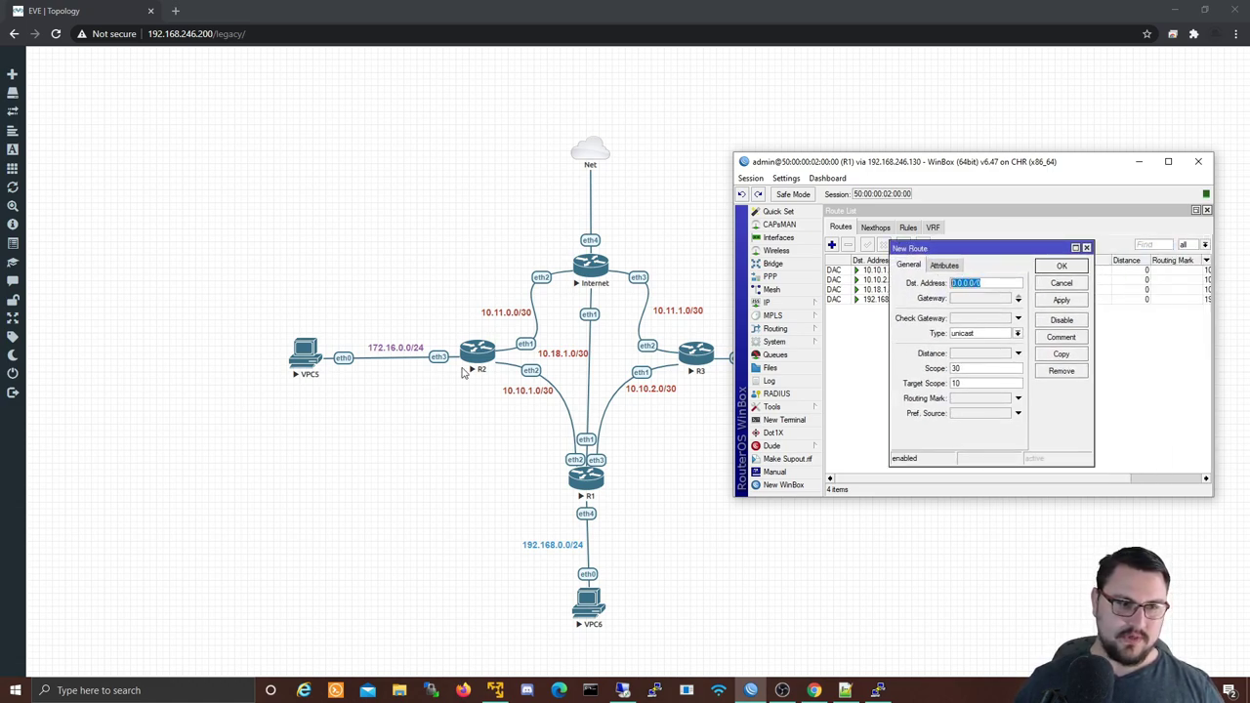
{"action": "type", "text": "172.16.0."}
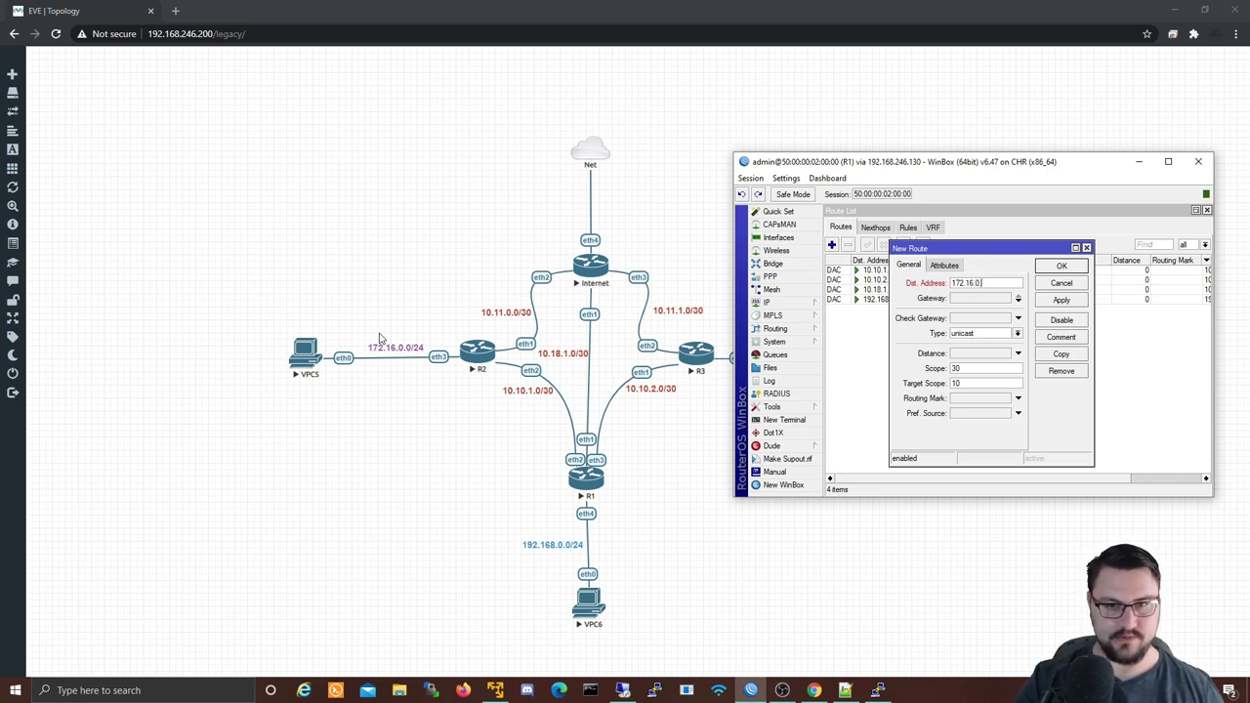
{"action": "type", "text": "0/24"}
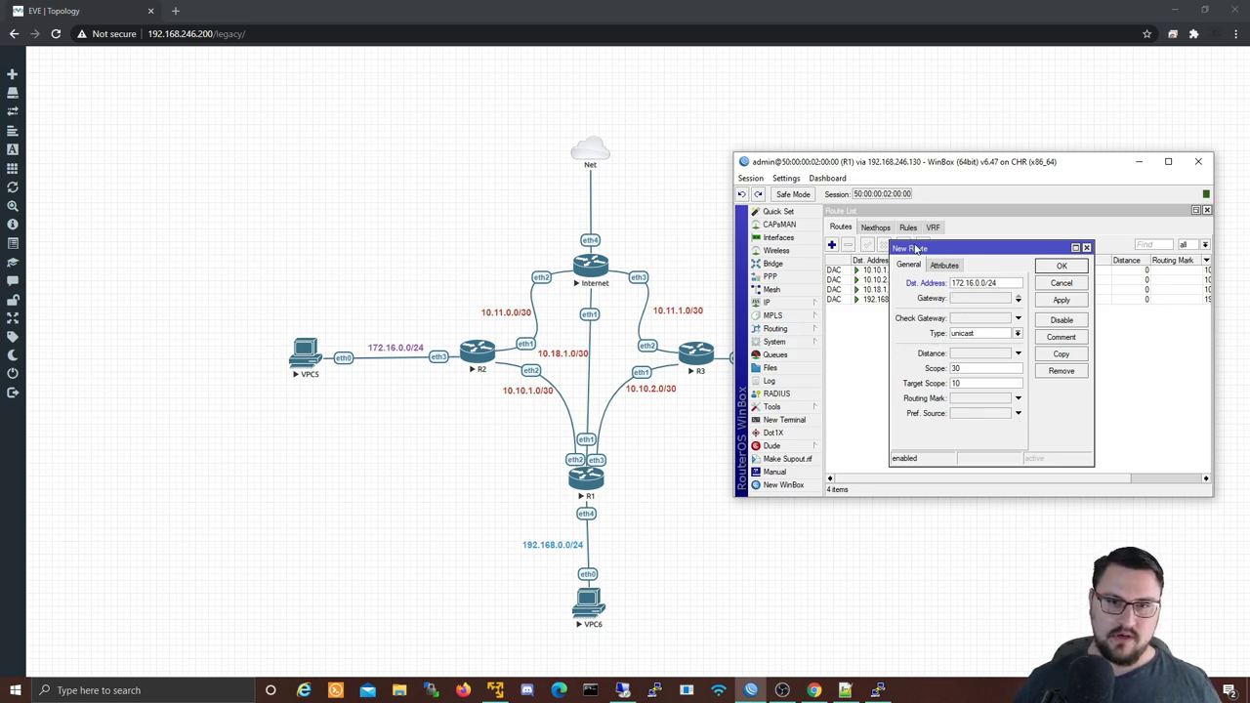
{"action": "left_click_drag", "start_coordinate": [918, 249], "coordinate": [937, 325]}
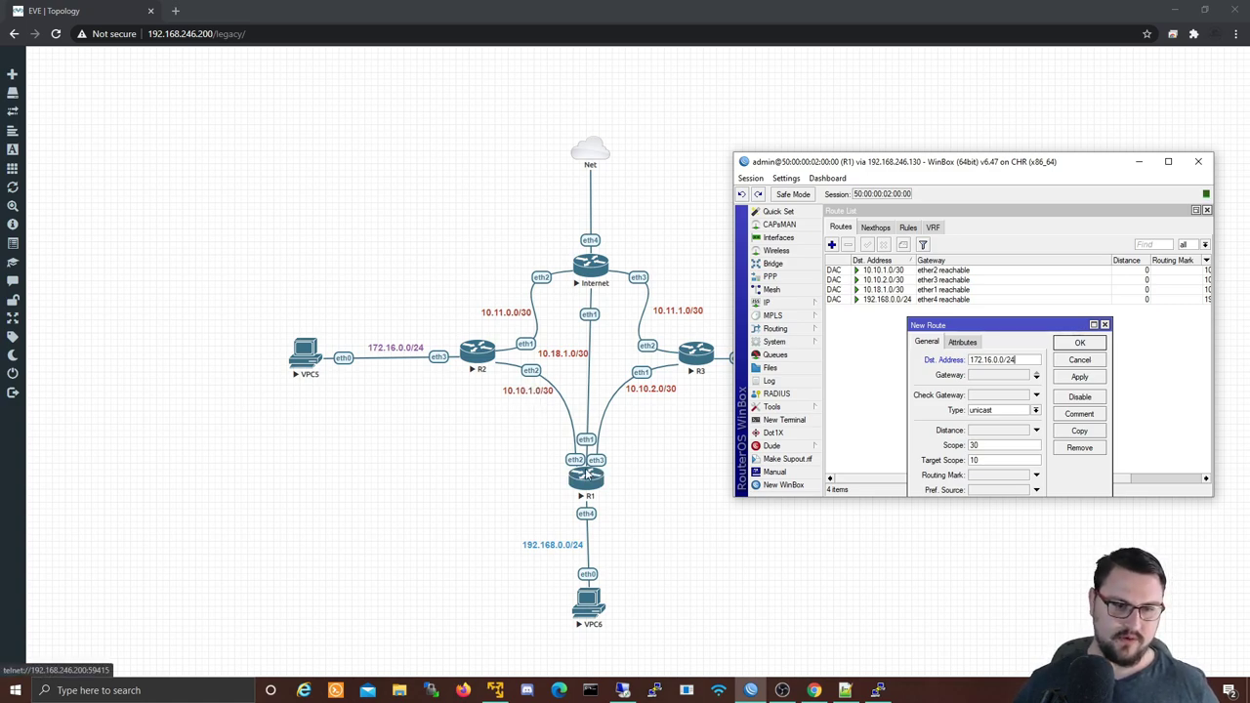
- Check R1's interface addresses in IP > Addresses, then close the list
{"action": "left_click", "coordinate": [793, 307]}
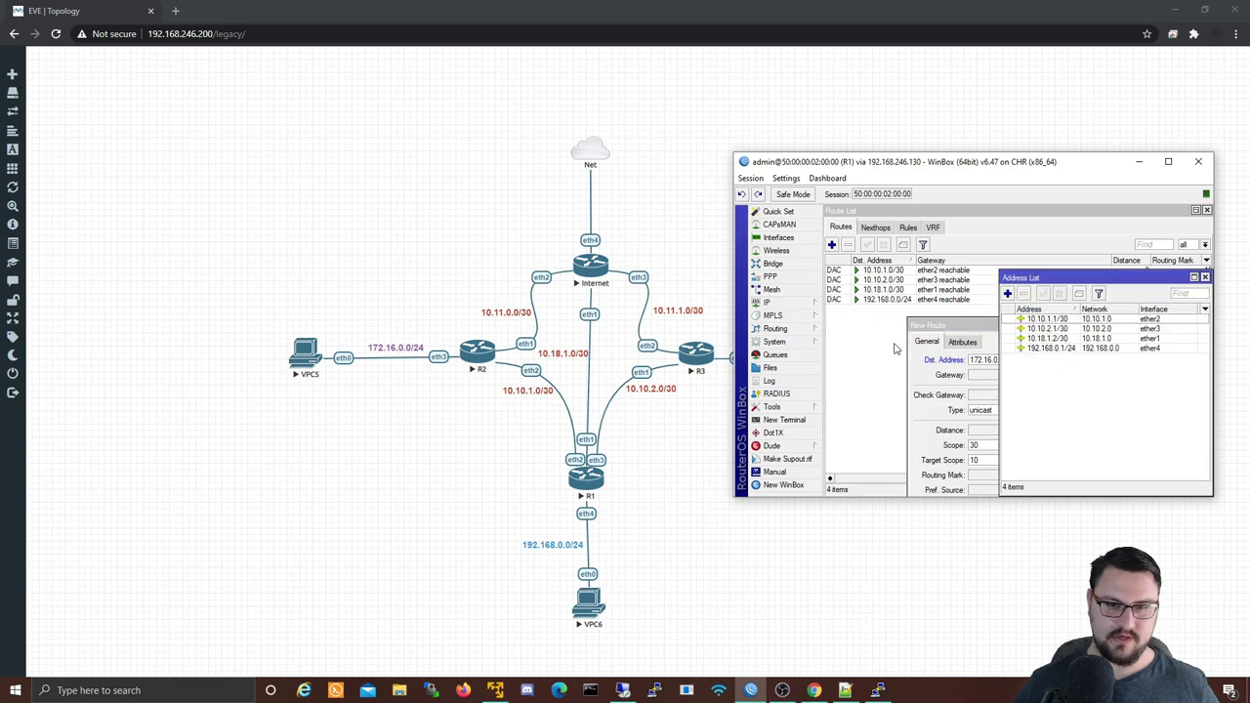
{"action": "left_click", "coordinate": [846, 331]}
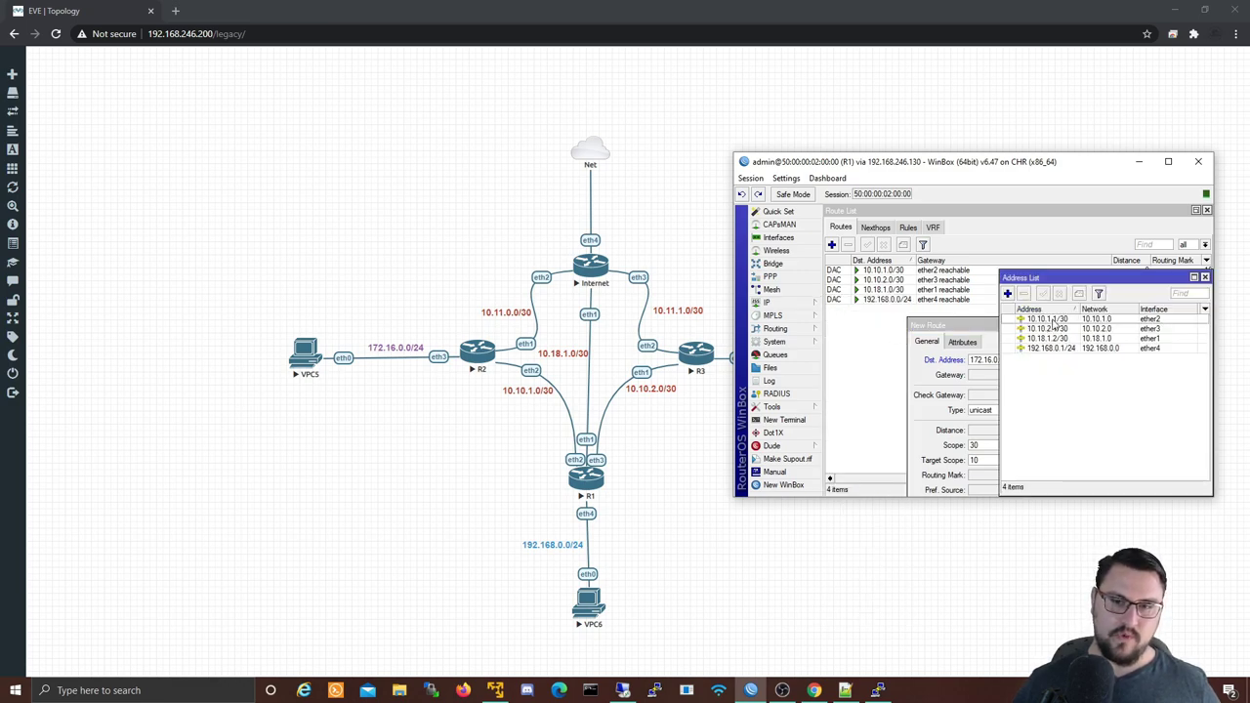
{"action": "left_click", "coordinate": [1206, 278]}
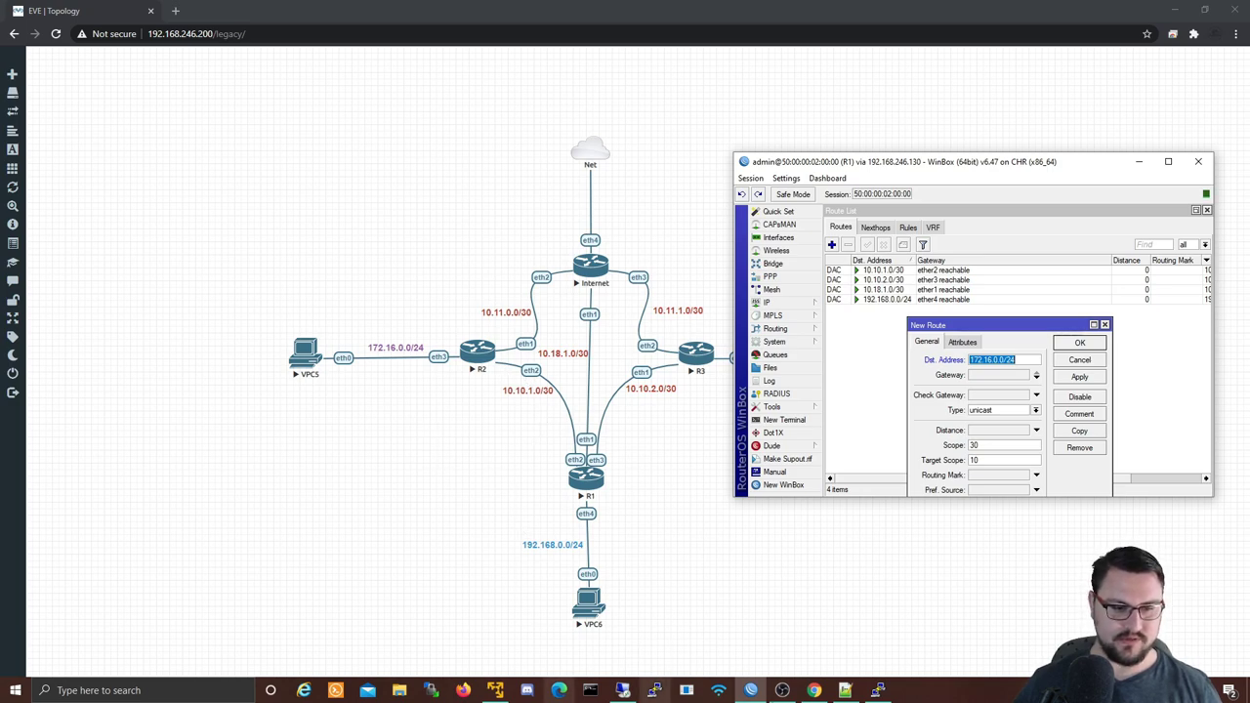
- Start a second WinBox and connect to R2 via Internet_Router's RoMON neighbours
{"action": "right_click", "coordinate": [751, 691]}
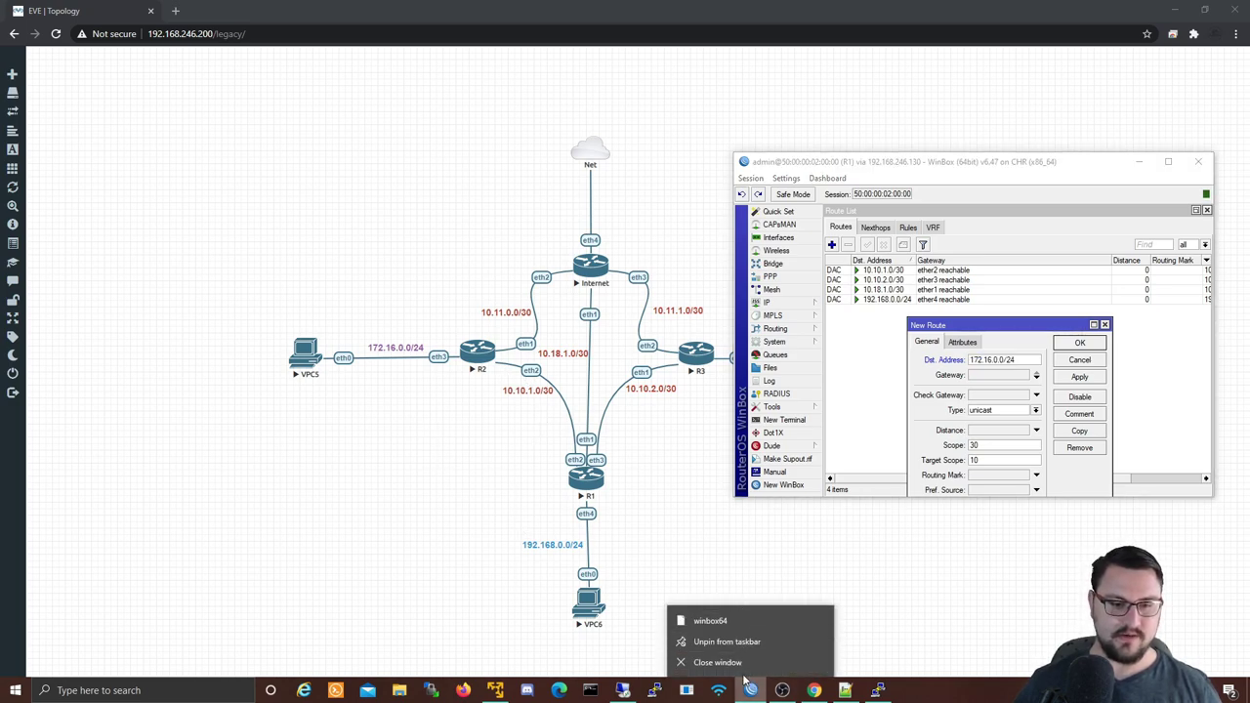
{"action": "left_click", "coordinate": [748, 688]}
{"action": "left_click", "coordinate": [749, 690]}
{"action": "right_click", "coordinate": [751, 690]}
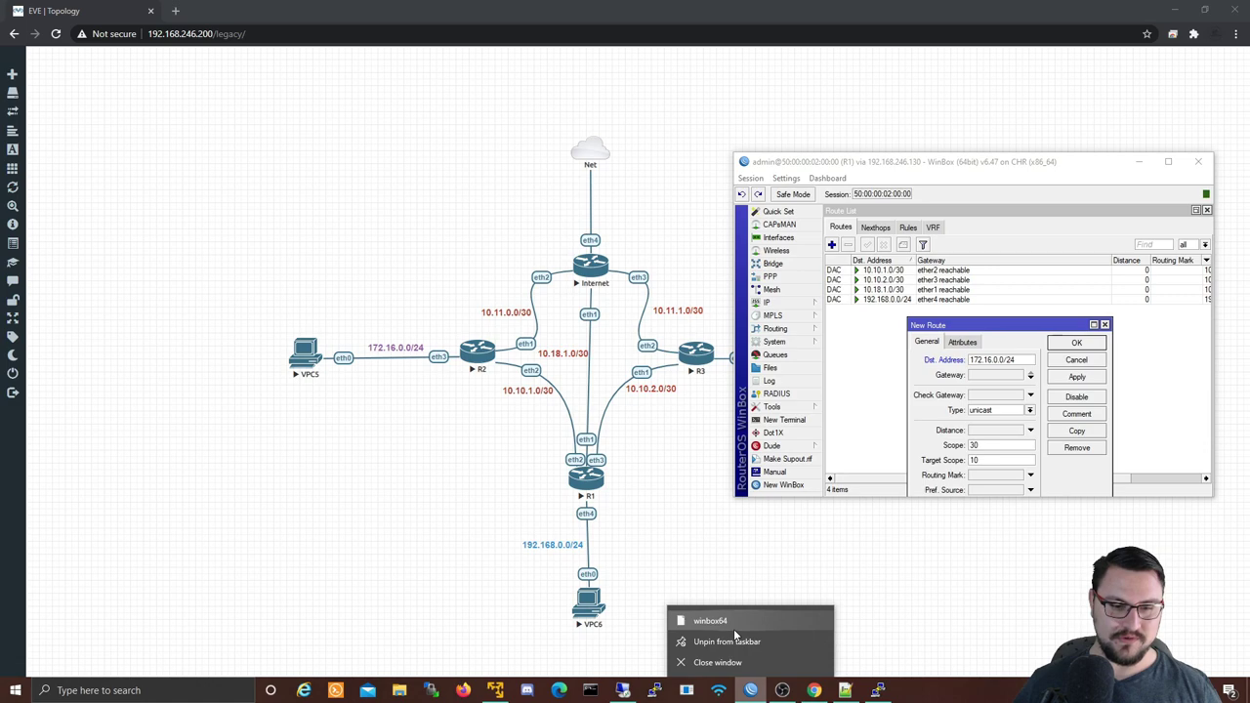
{"action": "left_click", "coordinate": [734, 619]}
{"action": "left_click", "coordinate": [668, 360]}
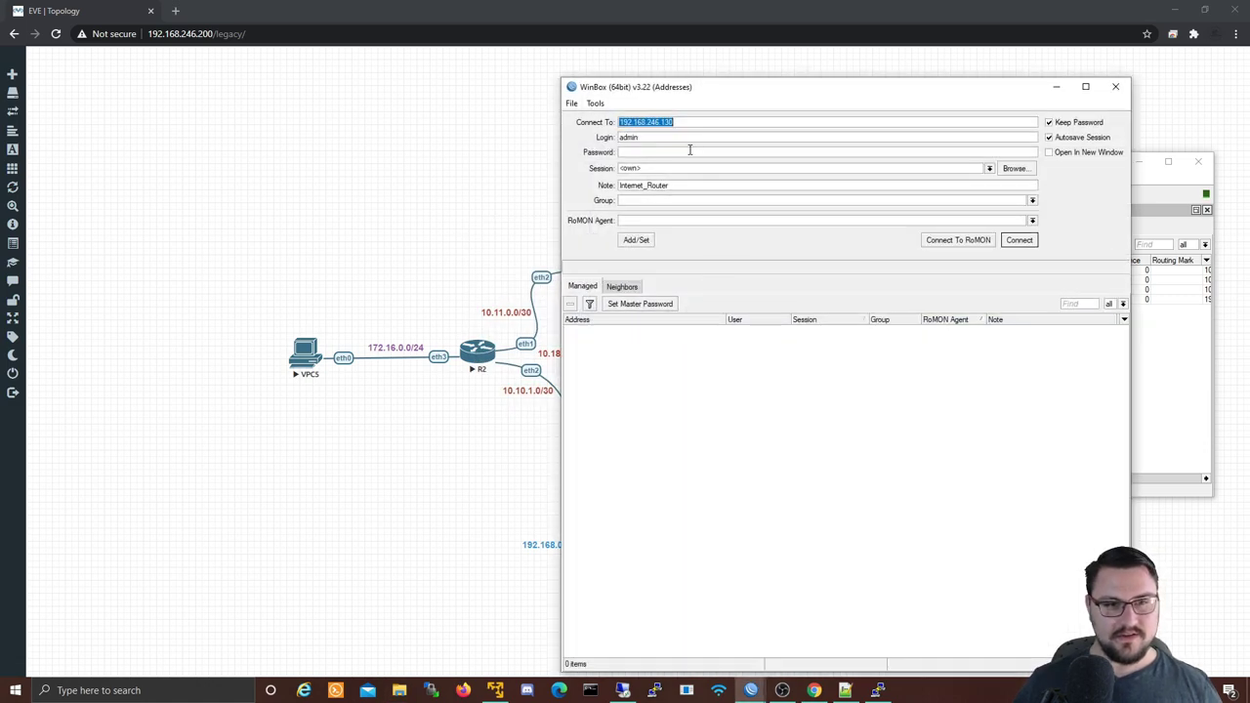
{"action": "left_click", "coordinate": [626, 287]}
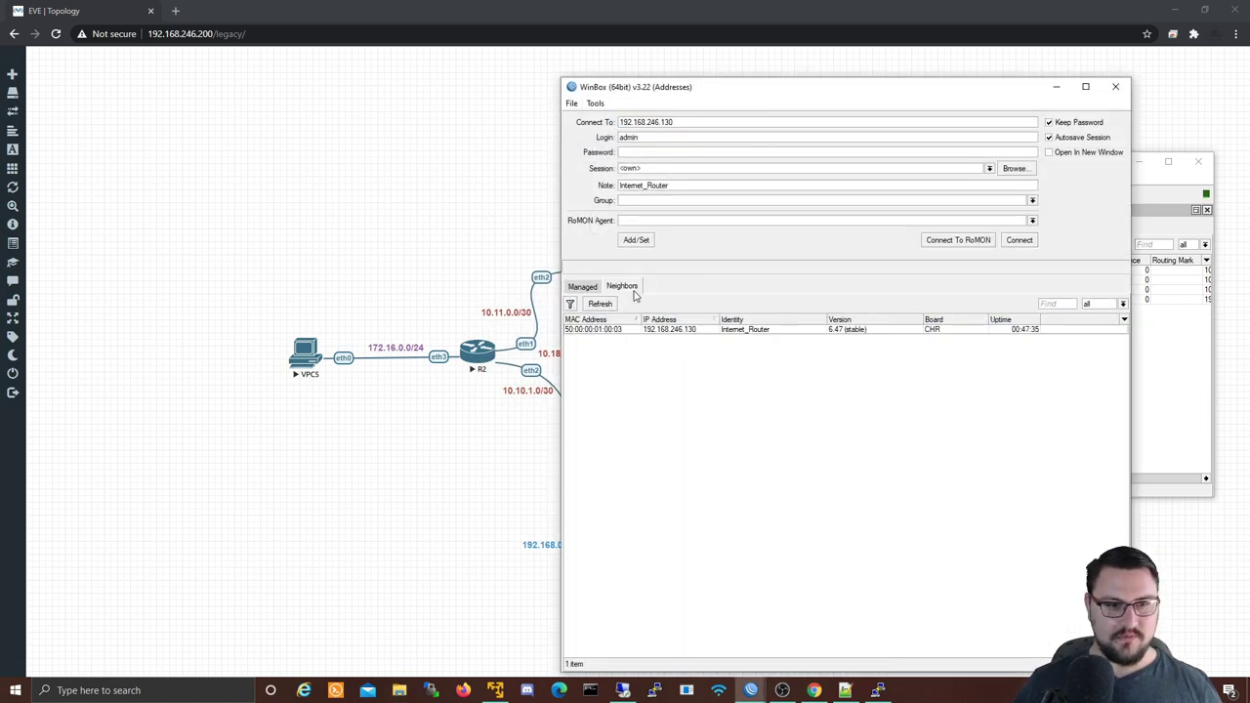
{"action": "left_click", "coordinate": [669, 331]}
{"action": "double_click", "coordinate": [669, 331]}
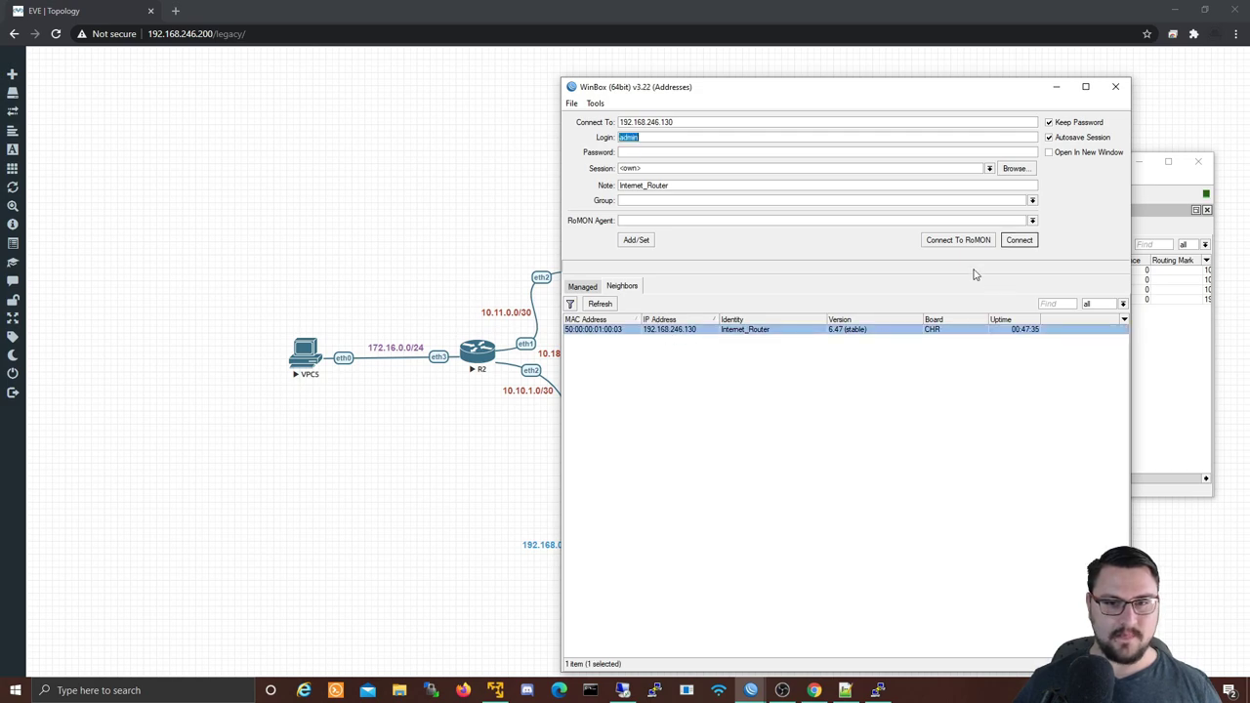
{"action": "left_click", "coordinate": [957, 241]}
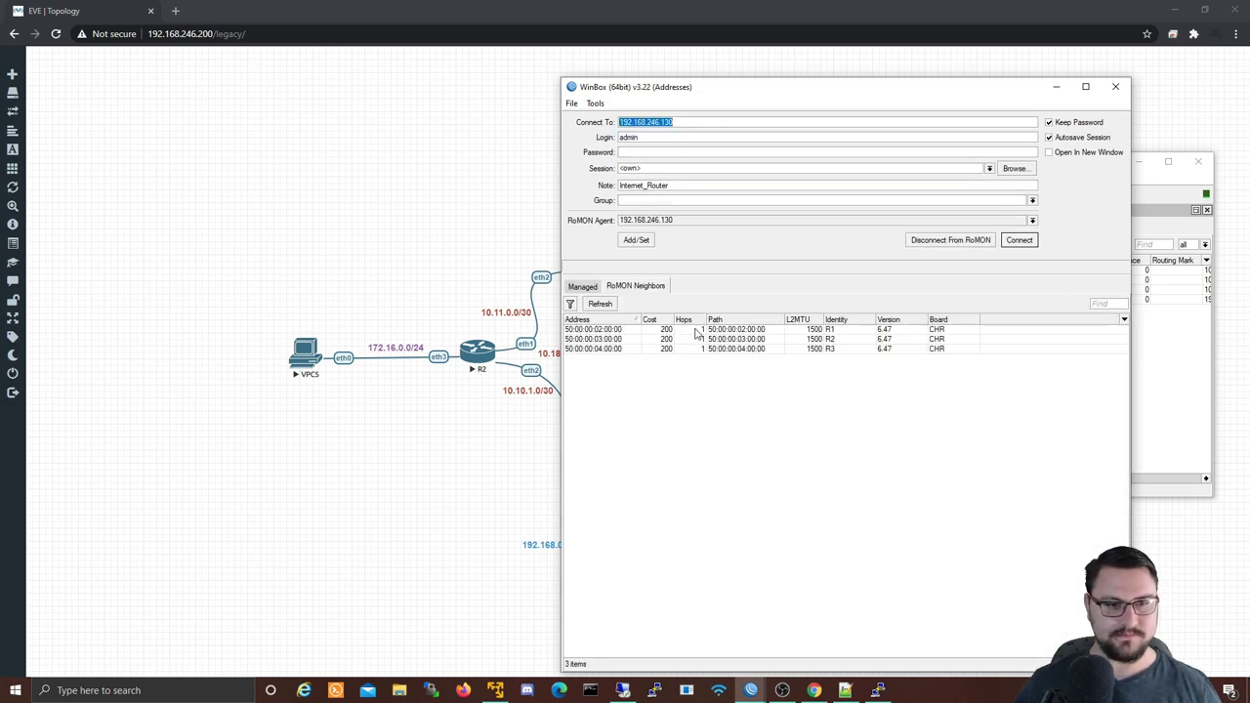
{"action": "left_click", "coordinate": [781, 339]}
{"action": "left_click", "coordinate": [1016, 240]}
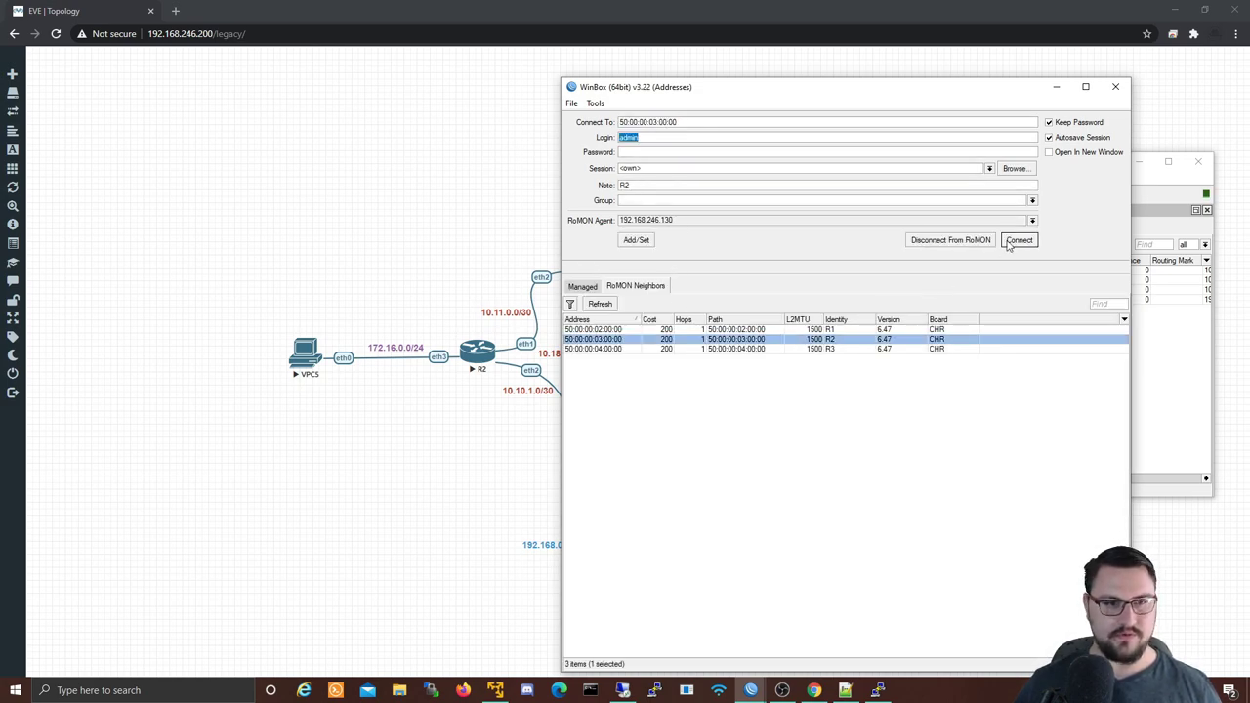
{"action": "left_click_drag", "start_coordinate": [691, 90], "coordinate": [208, 155]}
- Show R2's routing table and its IP addresses
{"action": "left_click", "coordinate": [115, 291]}
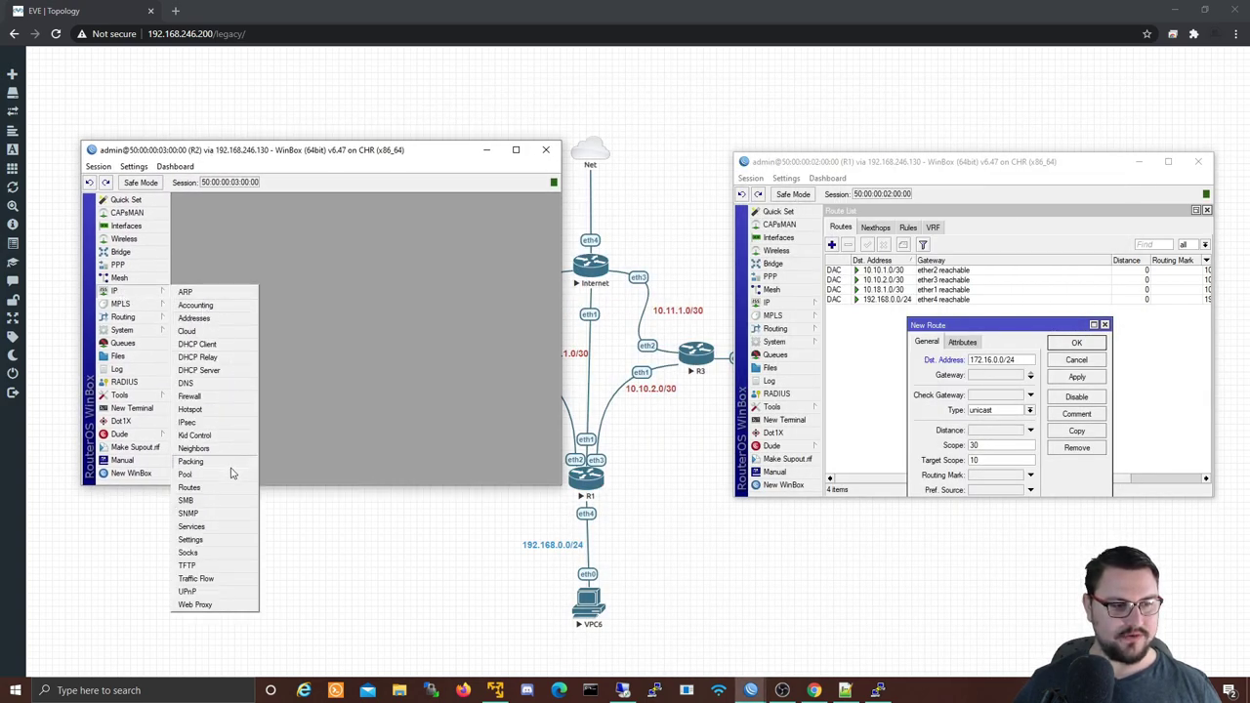
{"action": "left_click", "coordinate": [189, 487]}
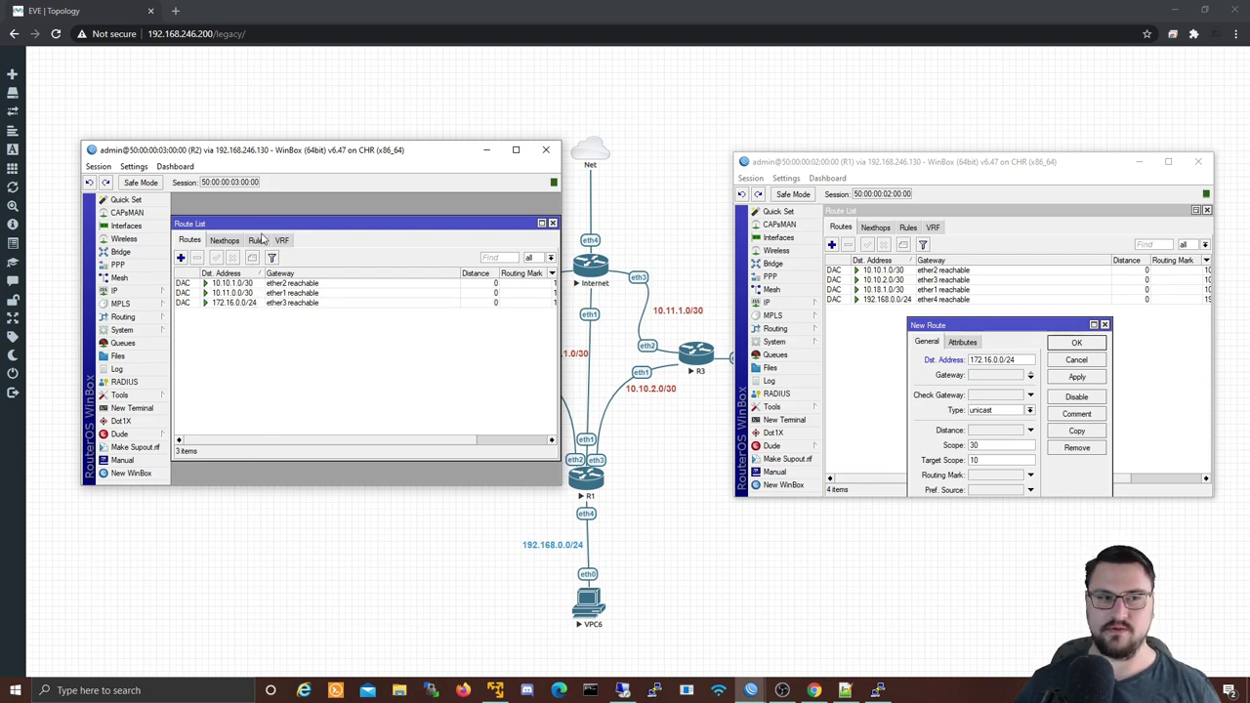
{"action": "left_click", "coordinate": [129, 295]}
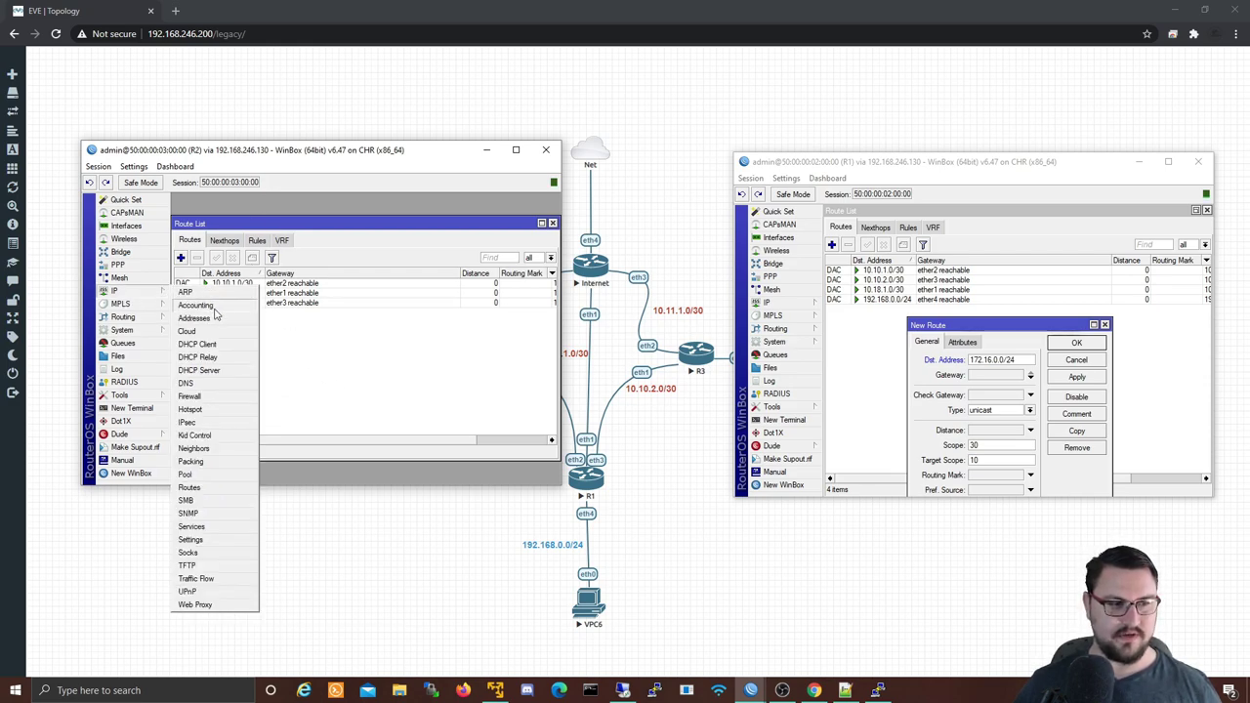
{"action": "left_click", "coordinate": [207, 316]}
{"action": "left_click_drag", "start_coordinate": [322, 159], "coordinate": [268, 326]}
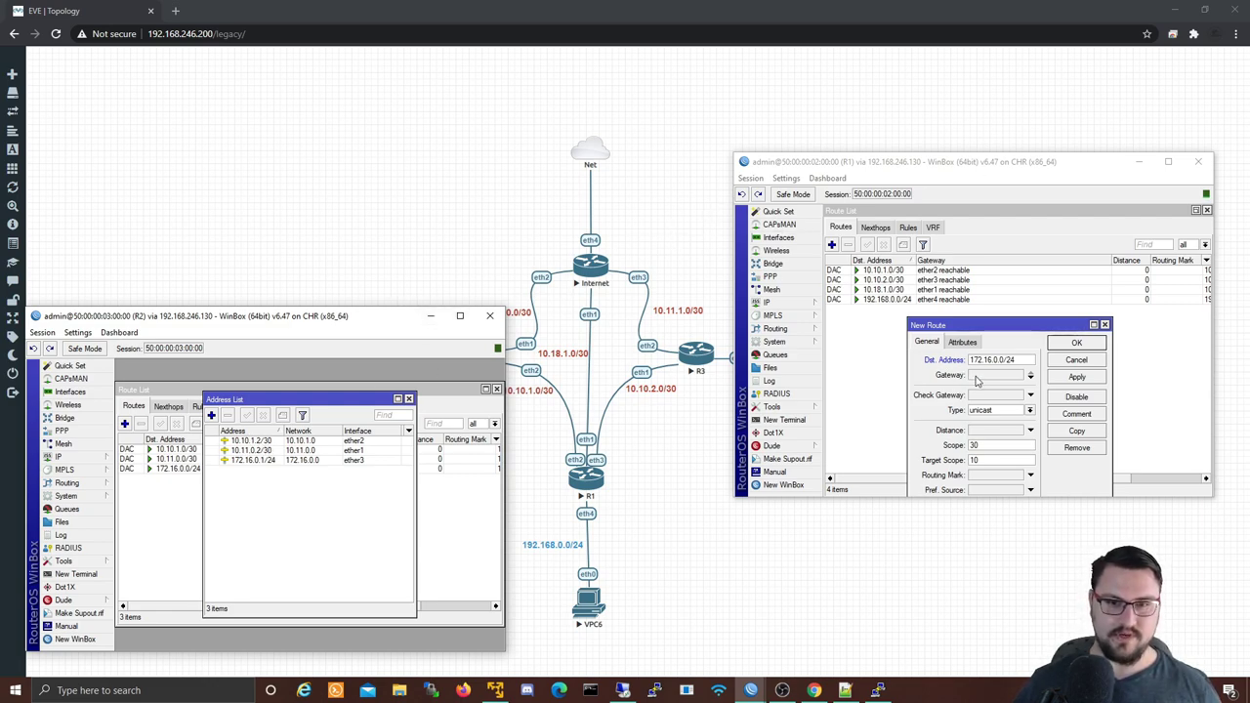
- Enter gateway 10.10.1.2 for R1's new 172.16.0.0/24 route
{"action": "left_click", "coordinate": [982, 377]}
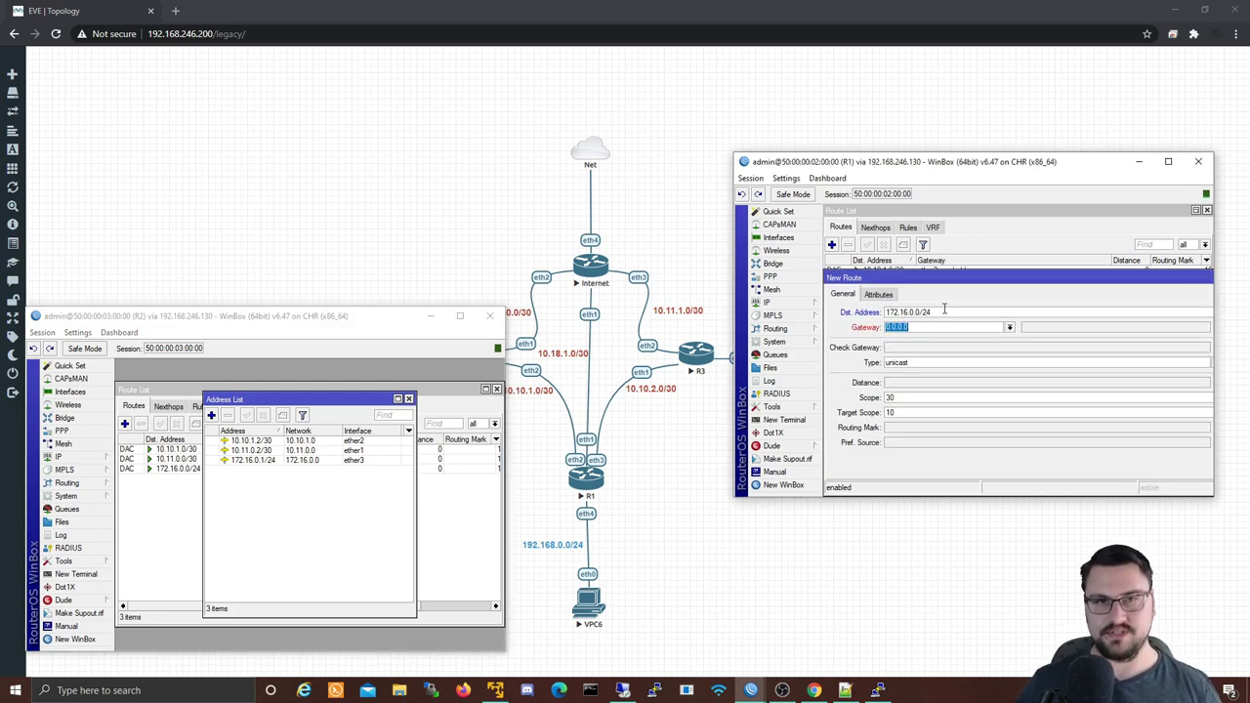
{"action": "type", "text": "1"}
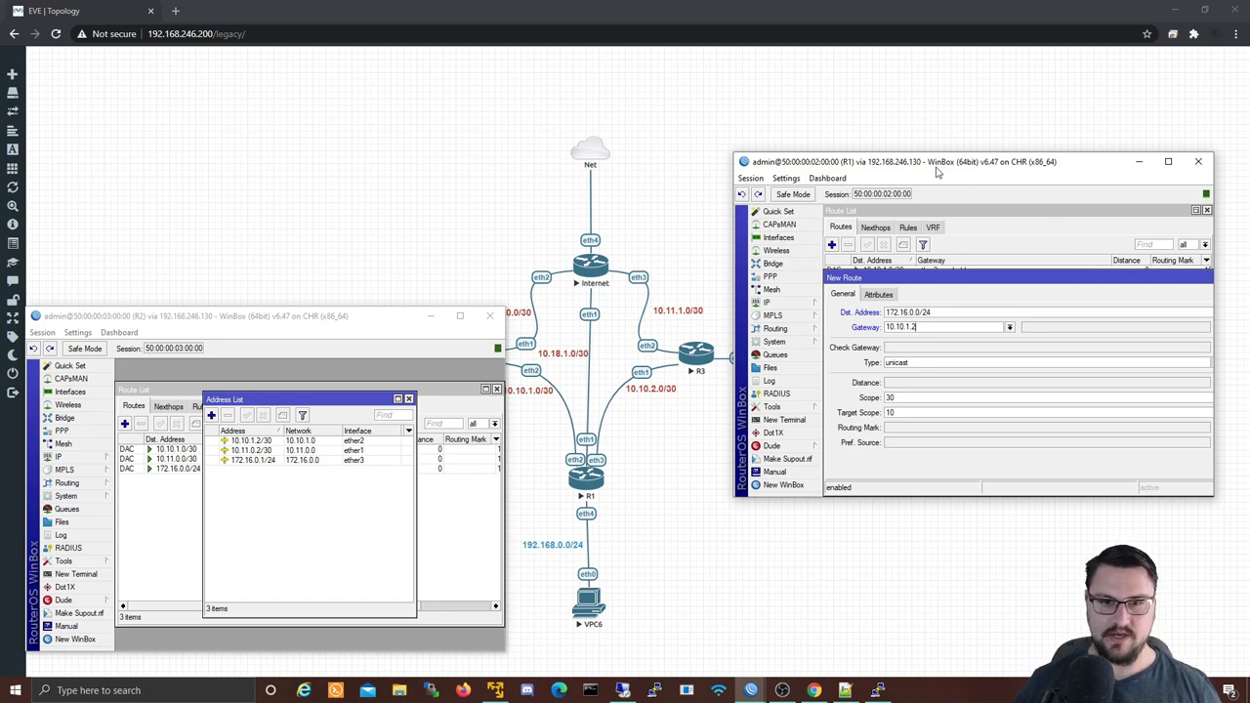
{"action": "left_click_drag", "start_coordinate": [945, 175], "coordinate": [796, 178]}
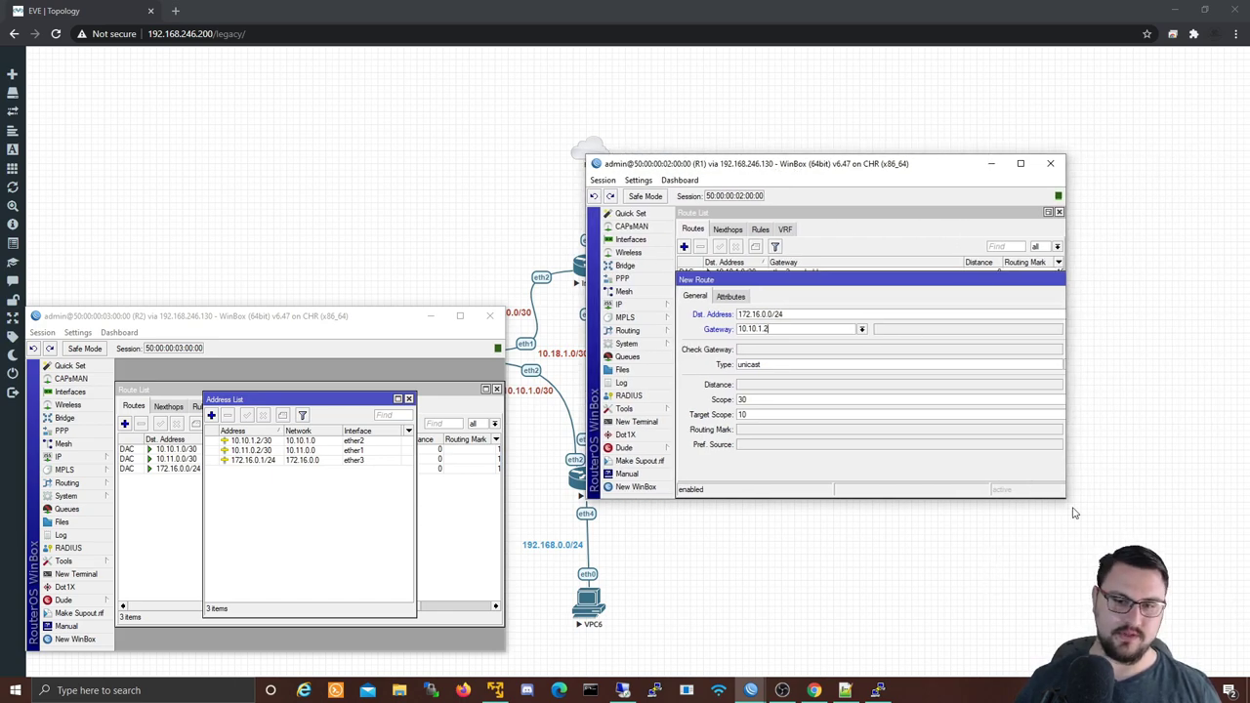
{"action": "double_click", "coordinate": [926, 168]}
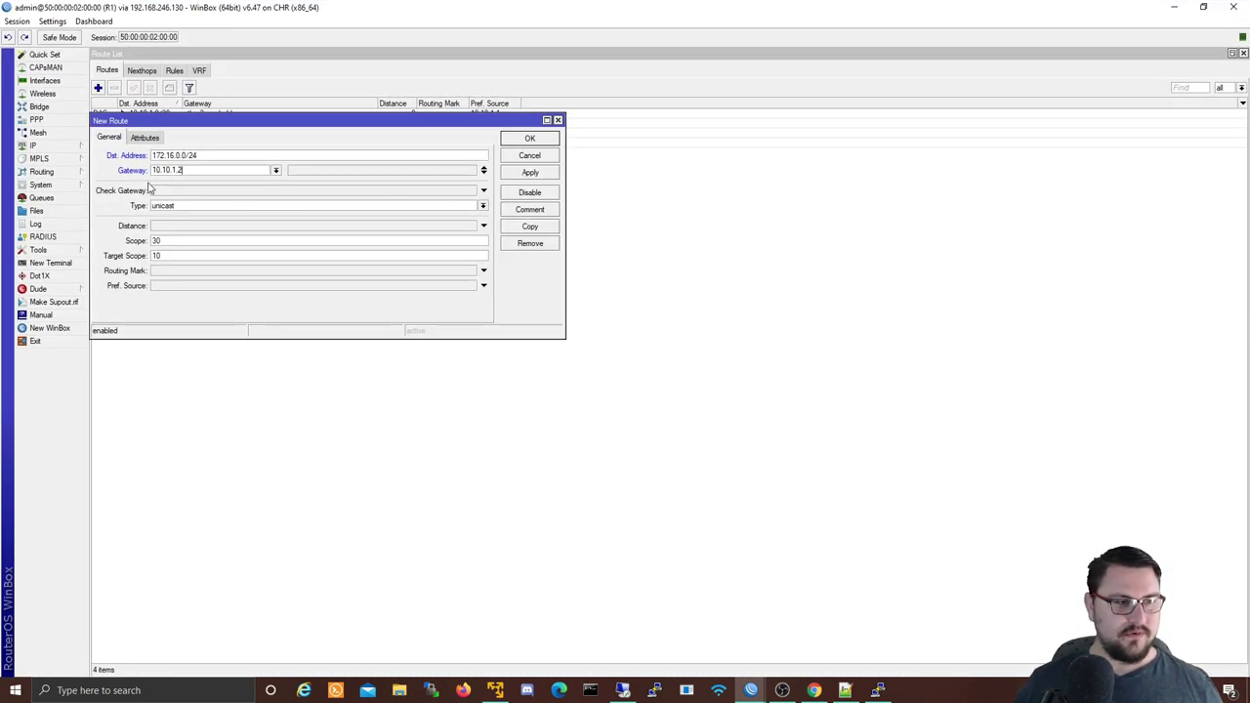
- Leave Check Gateway empty, keep type unicast, and apply the route
{"action": "left_click", "coordinate": [217, 193]}
{"action": "left_click", "coordinate": [217, 194]}
{"action": "left_click", "coordinate": [218, 198]}
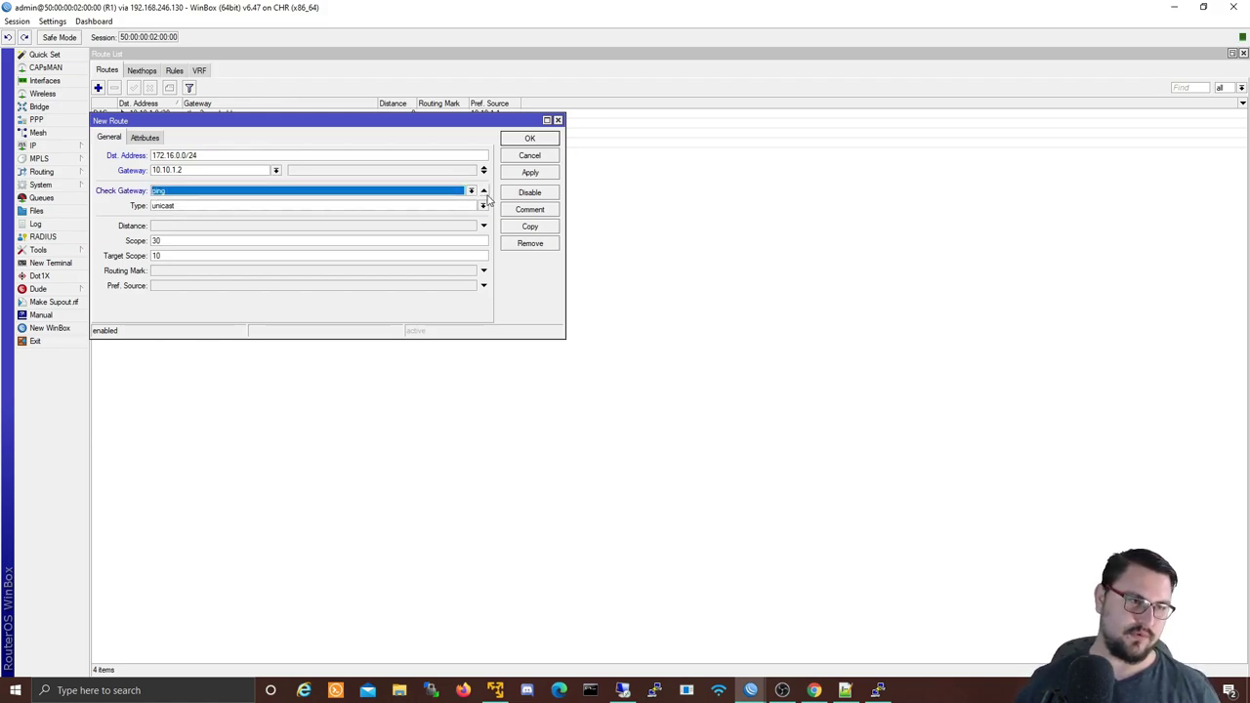
{"action": "left_click", "coordinate": [484, 191]}
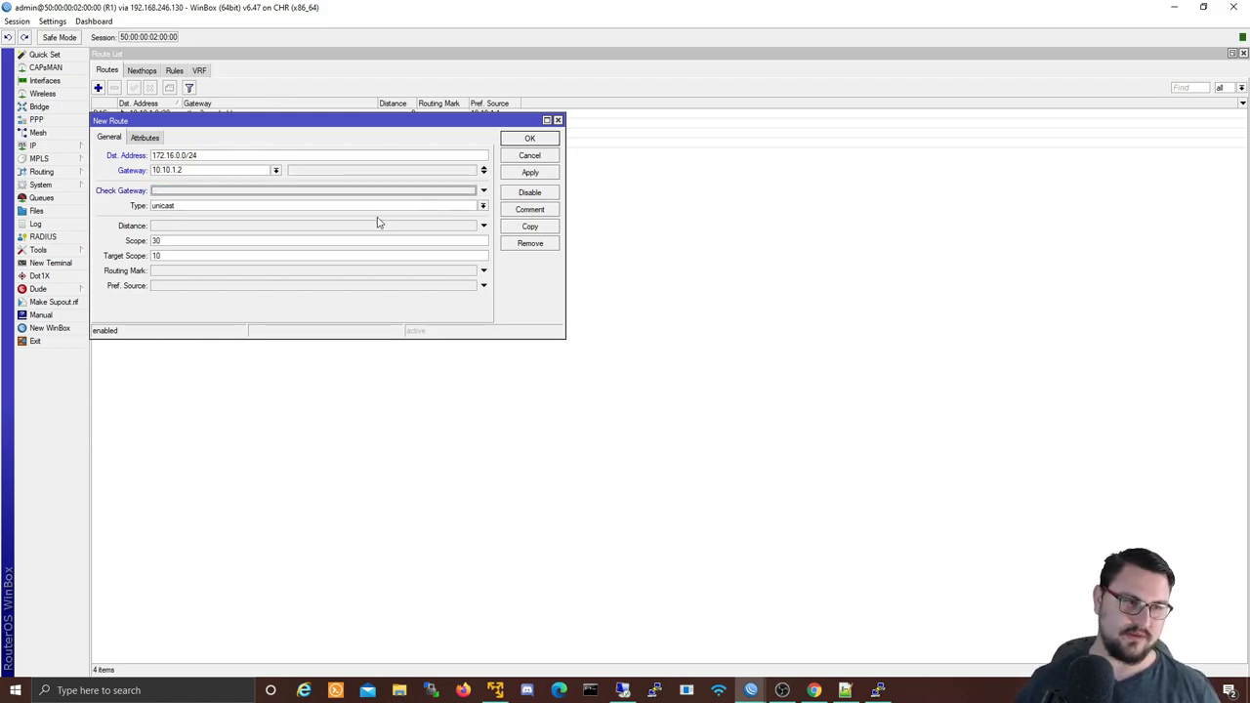
{"action": "left_click", "coordinate": [315, 209]}
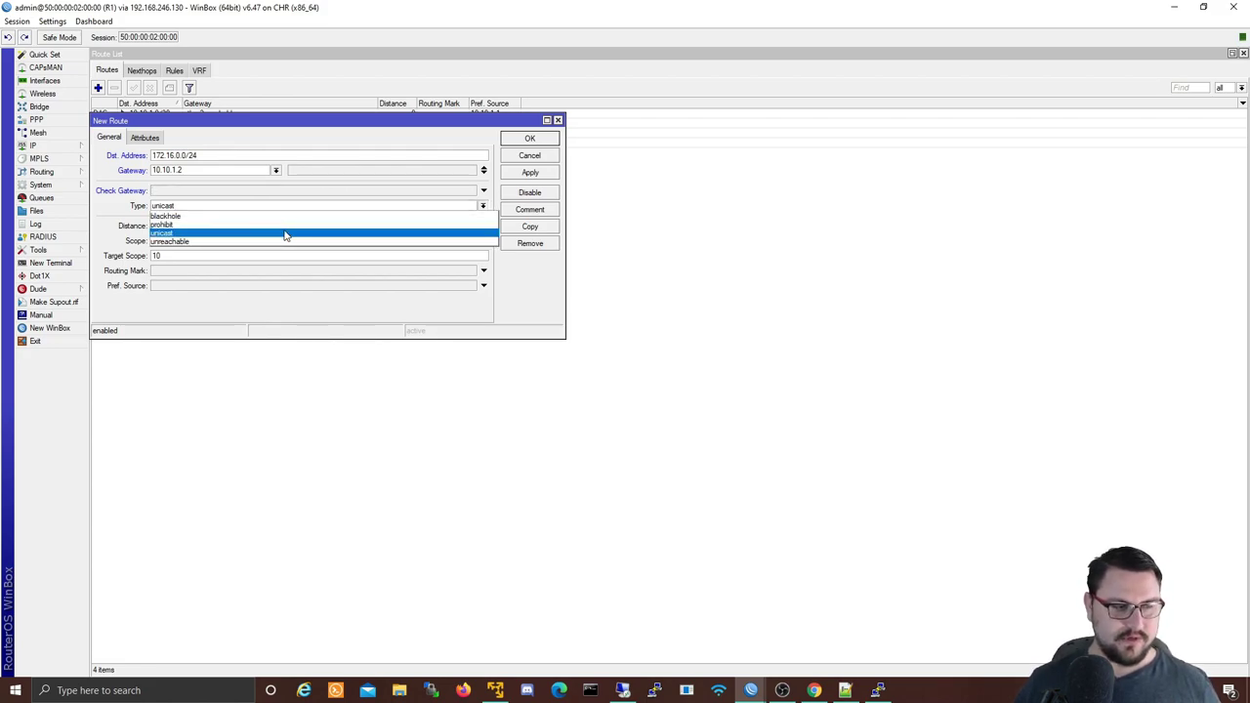
{"action": "left_click", "coordinate": [285, 235]}
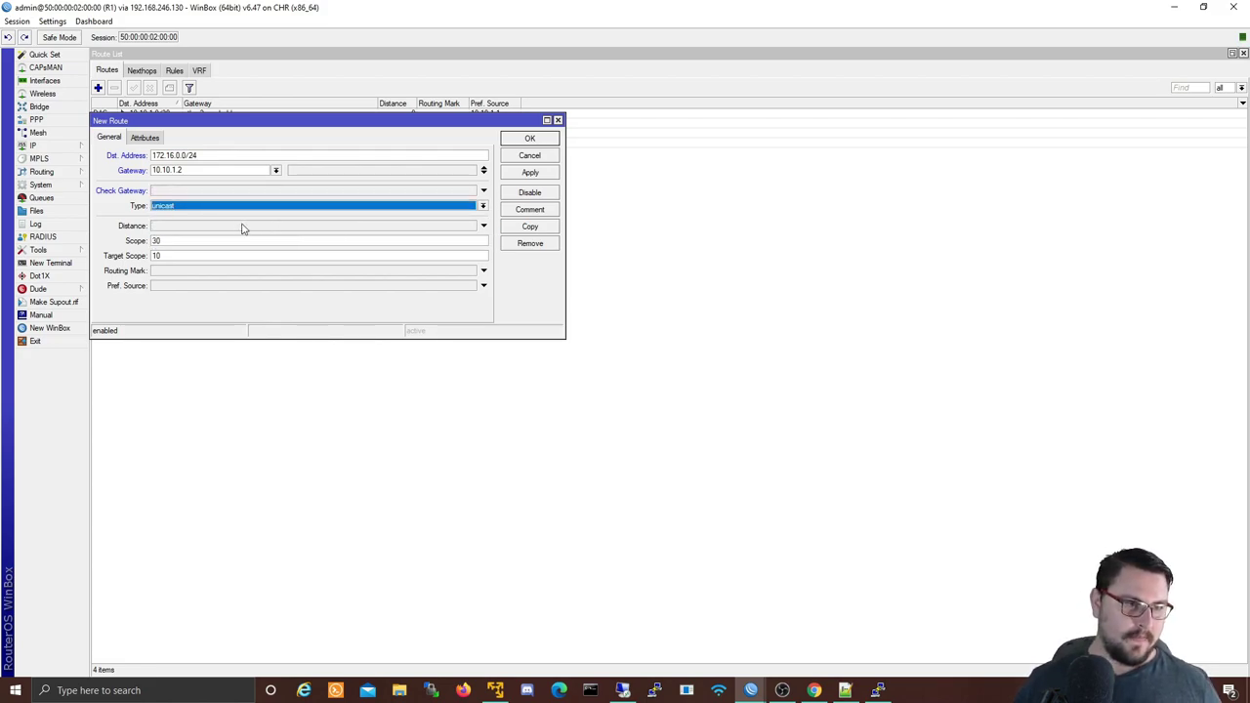
{"action": "left_click_drag", "start_coordinate": [214, 124], "coordinate": [574, 208]}
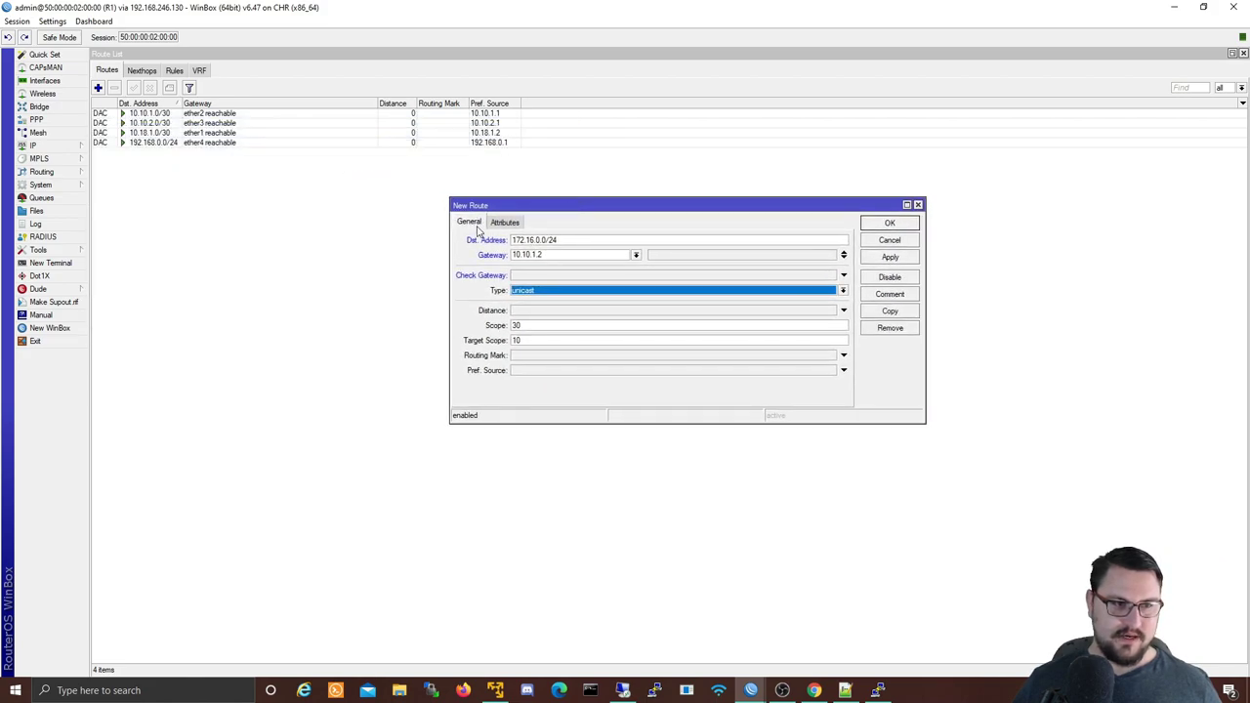
{"action": "left_click", "coordinate": [535, 325]}
{"action": "left_click", "coordinate": [524, 340]}
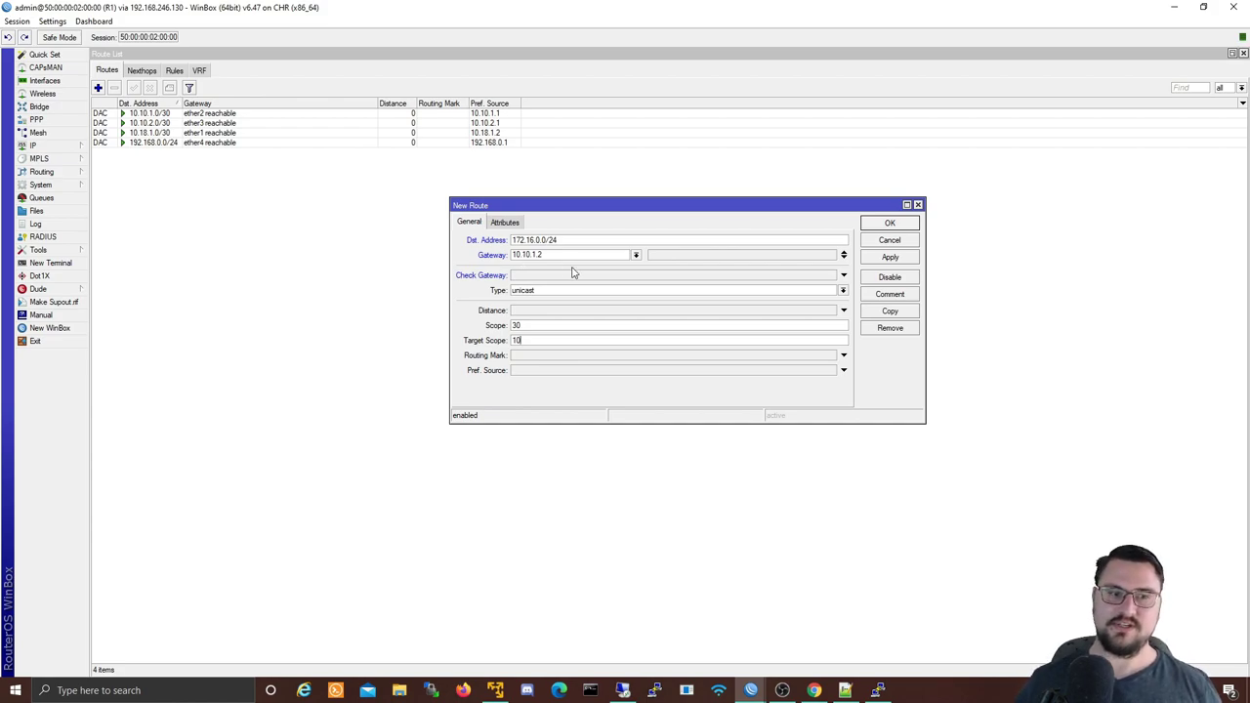
{"action": "left_click", "coordinate": [883, 258]}
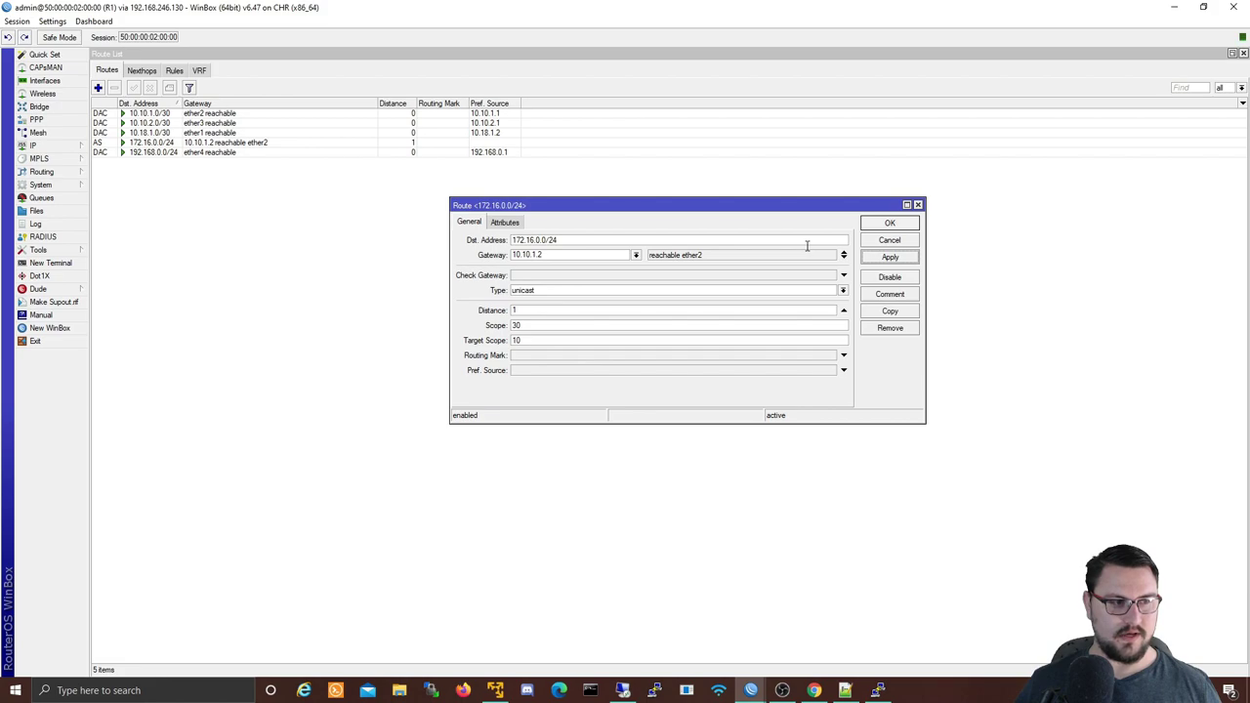
- Reopen R1's 172.16.0.0/24 route, set its Distance to 10, and restore the window
{"action": "left_click", "coordinate": [909, 223]}
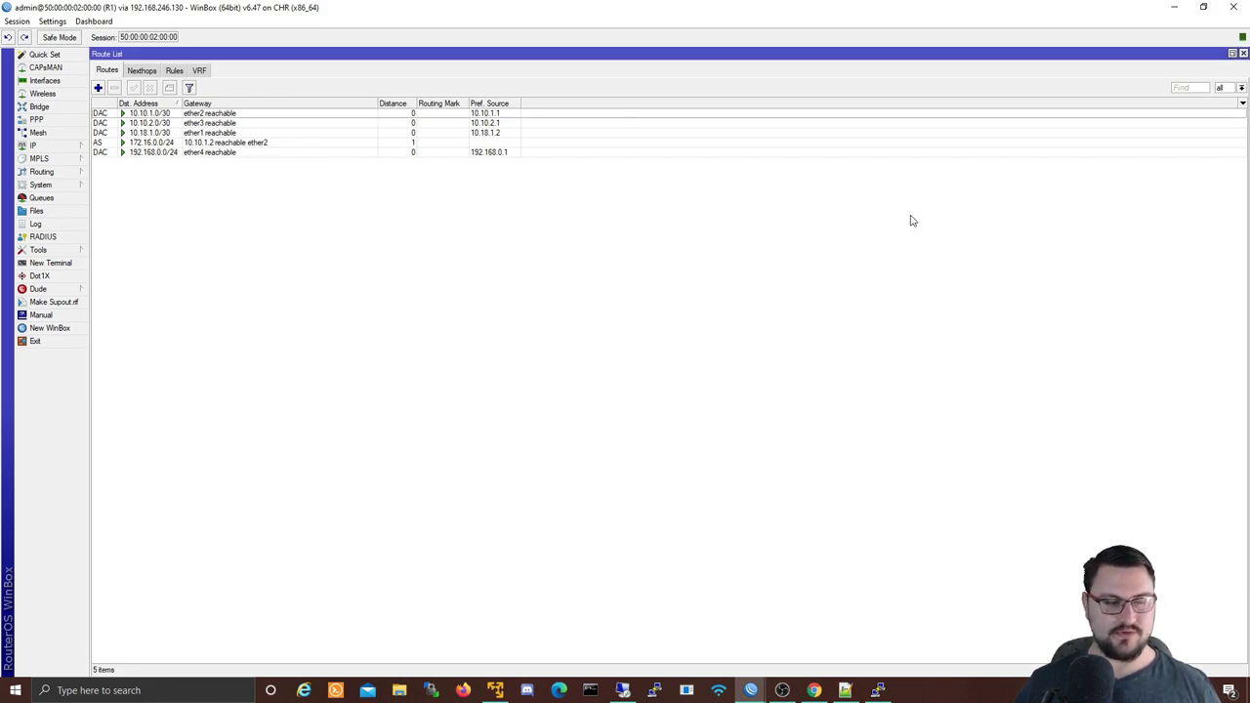
{"action": "left_click", "coordinate": [114, 143]}
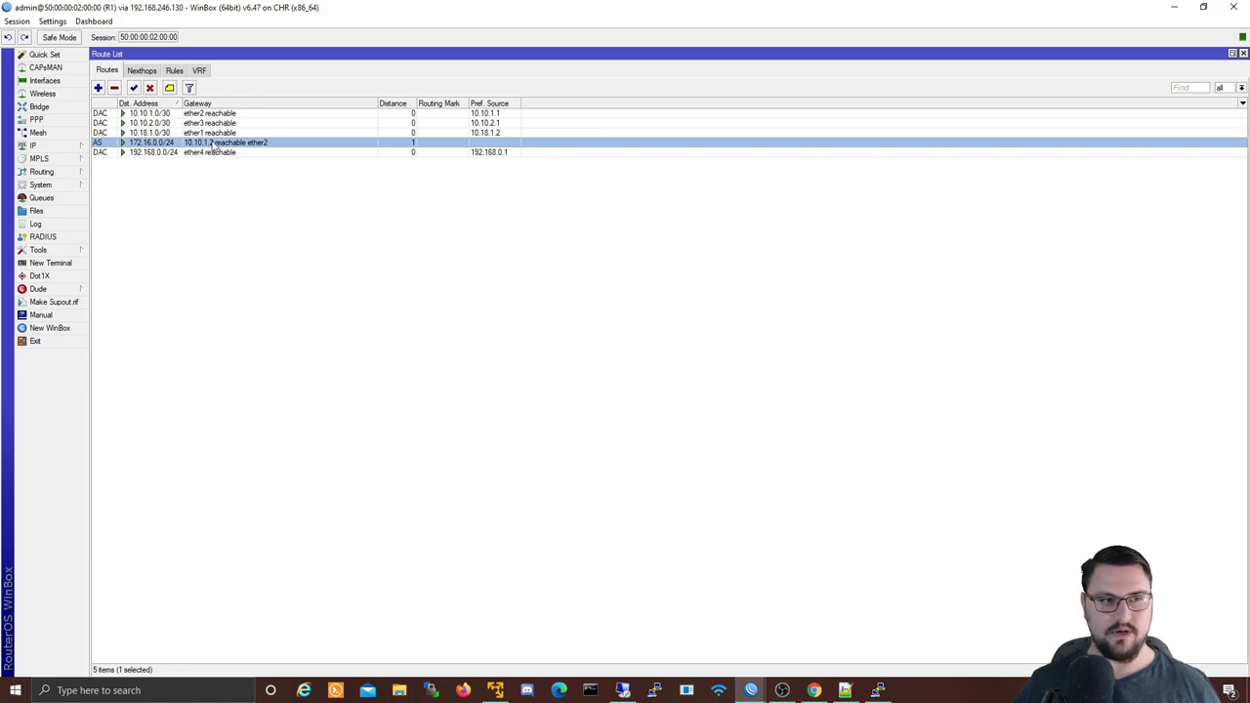
{"action": "left_click", "coordinate": [414, 154]}
{"action": "left_click", "coordinate": [412, 144]}
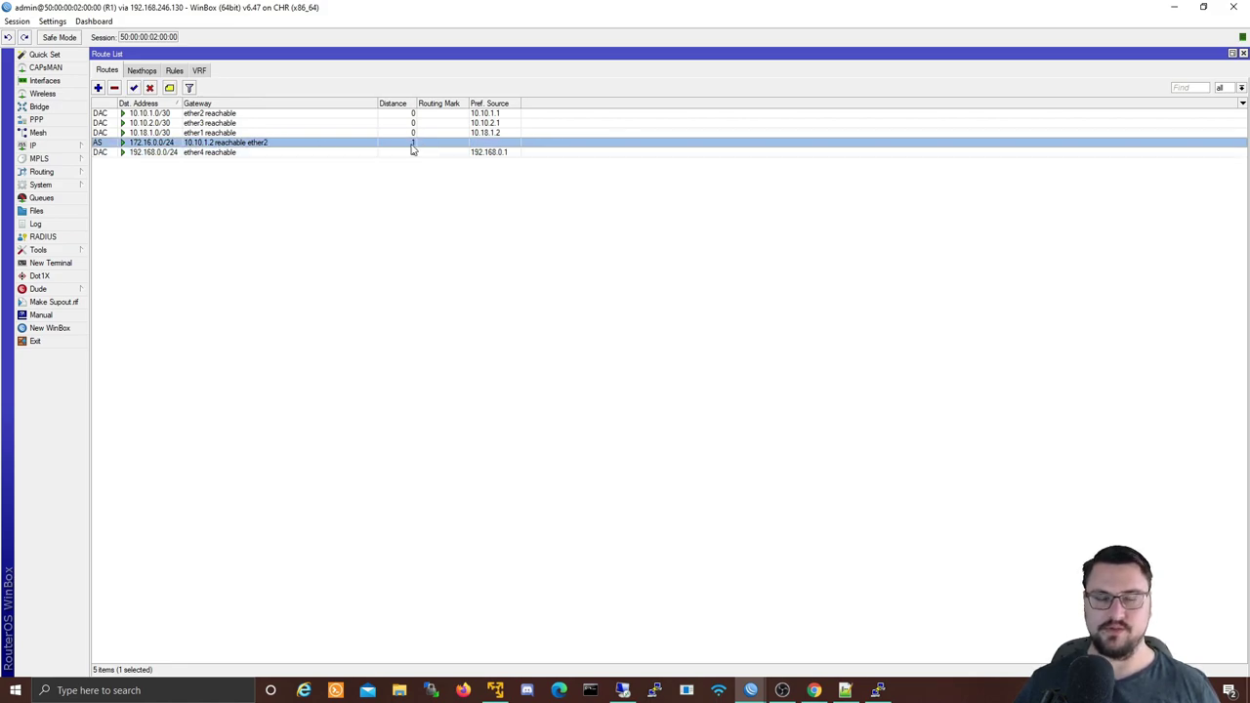
{"action": "double_click", "coordinate": [412, 144]}
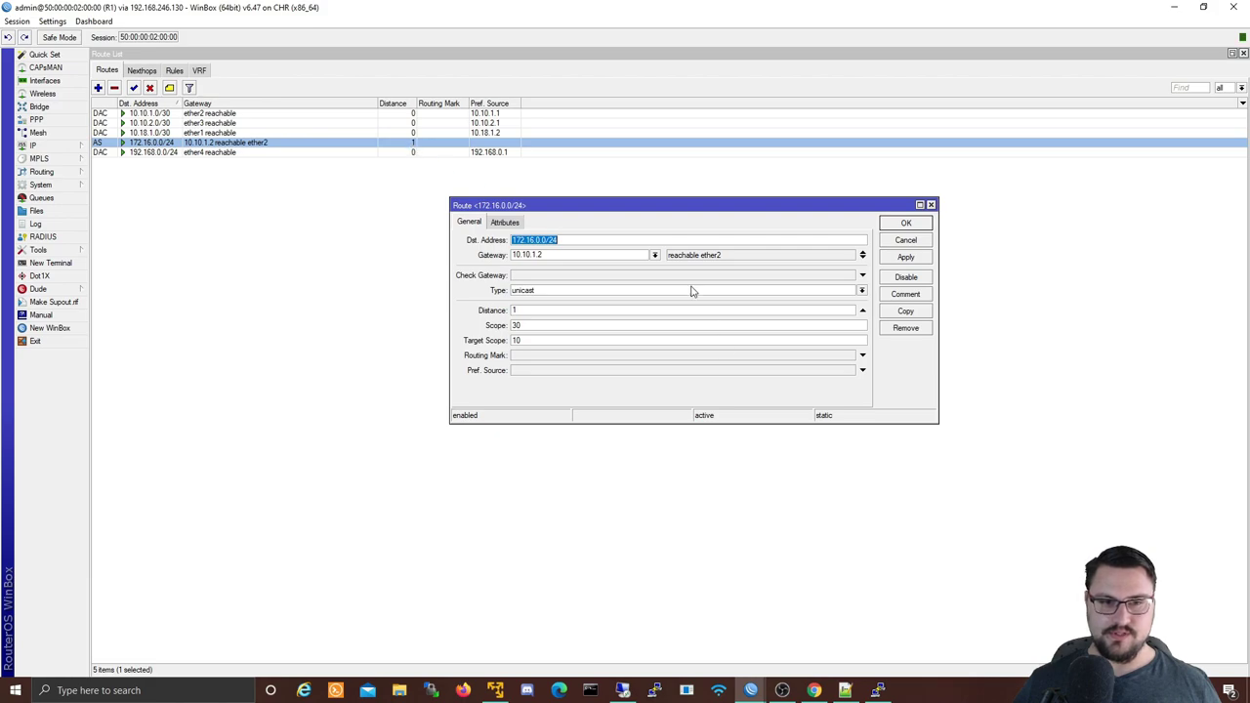
{"action": "left_click", "coordinate": [549, 310]}
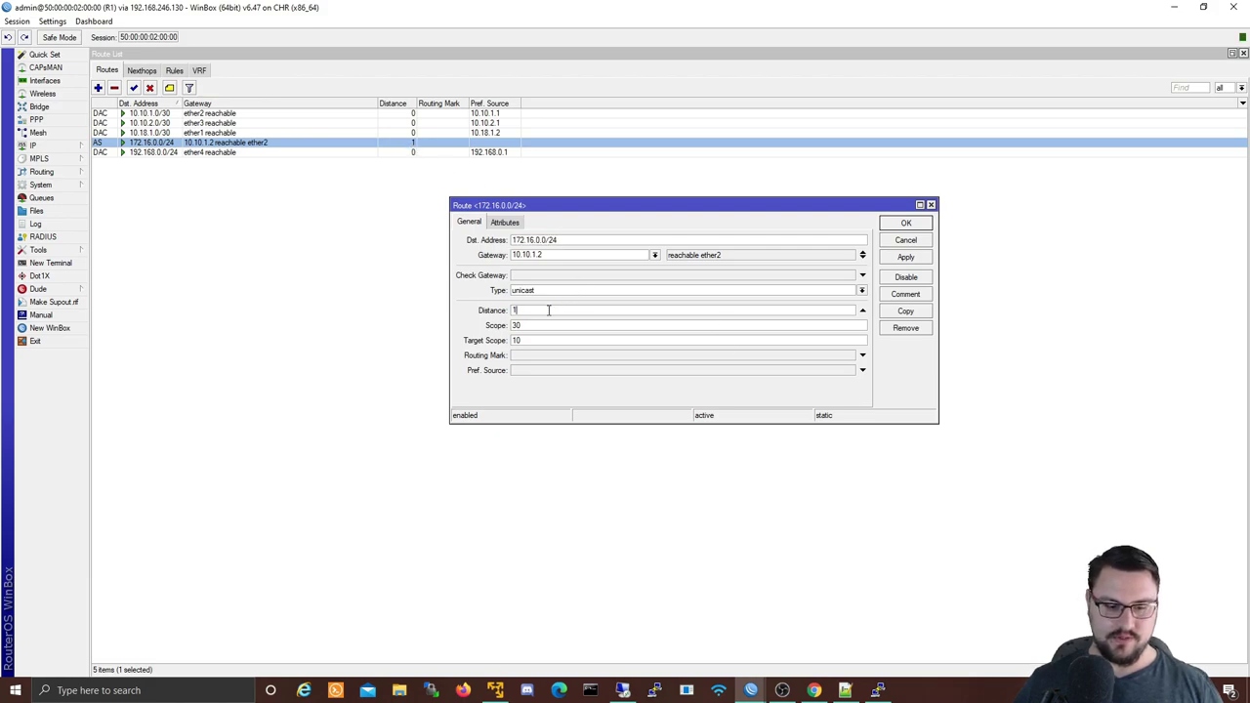
{"action": "left_click", "coordinate": [891, 227]}
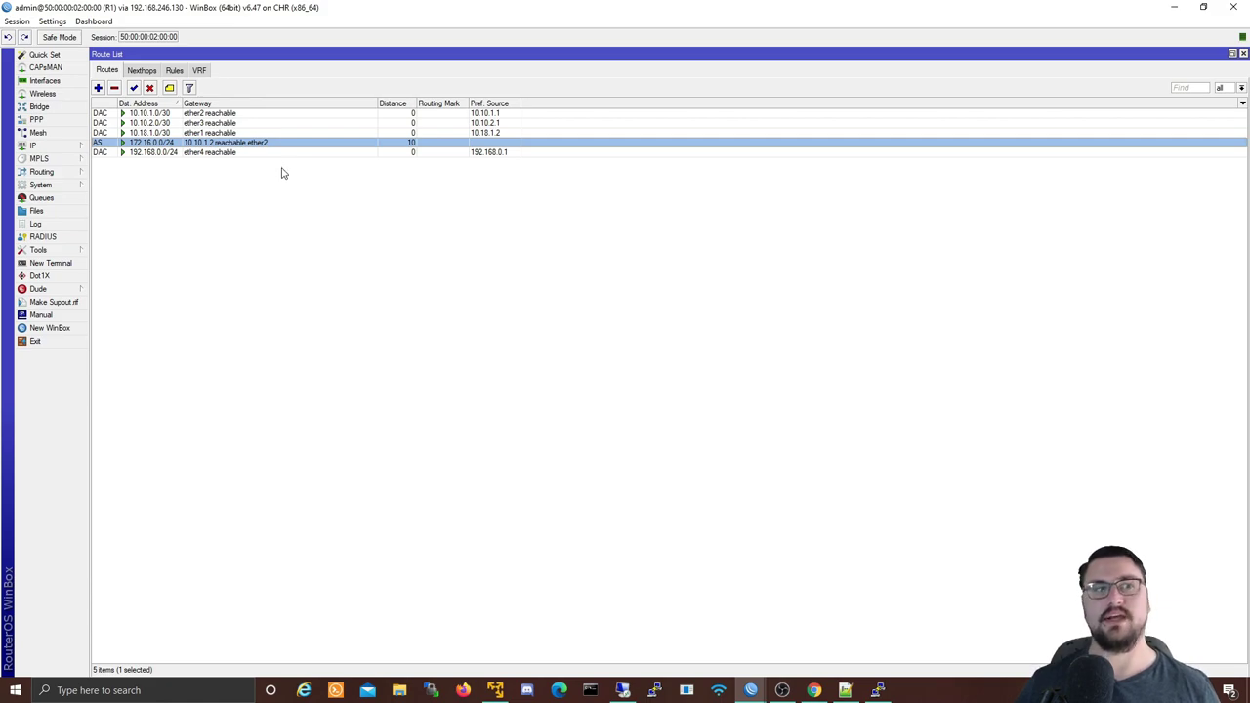
{"action": "double_click", "coordinate": [642, 7]}
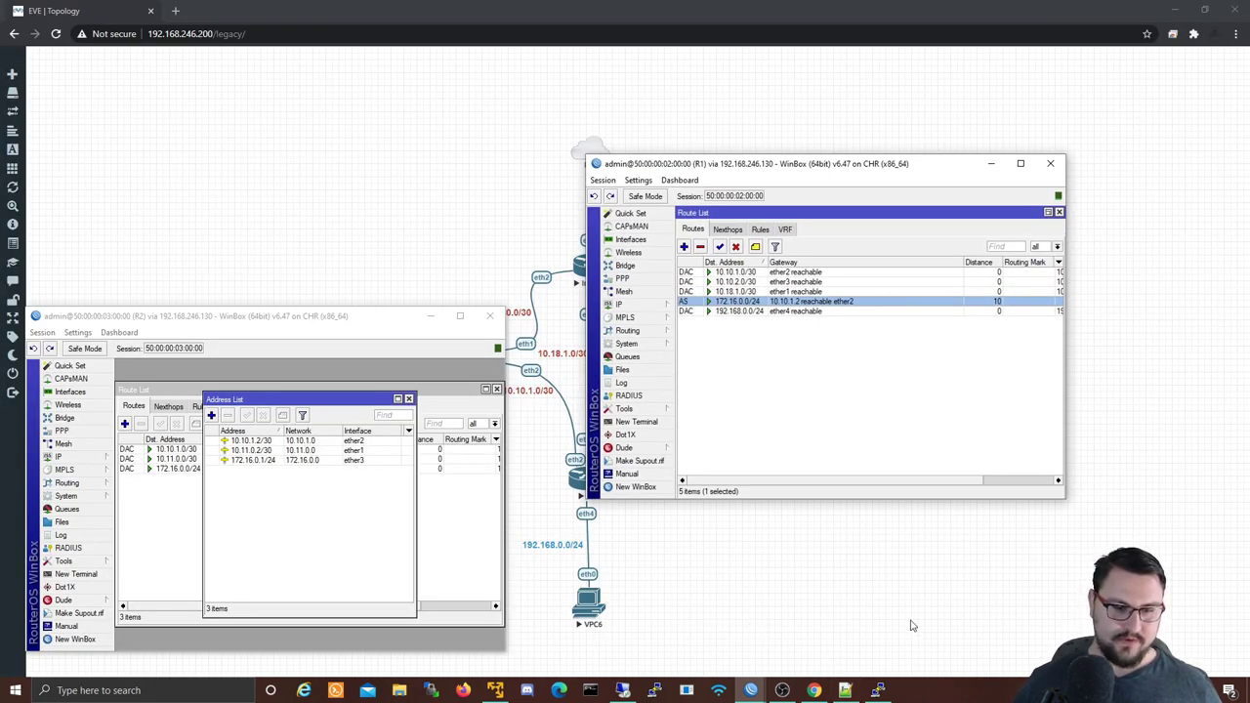
- Rerun the ping to 172.16.0.1 from VPC6, which now times out
{"action": "left_click", "coordinate": [878, 691]}
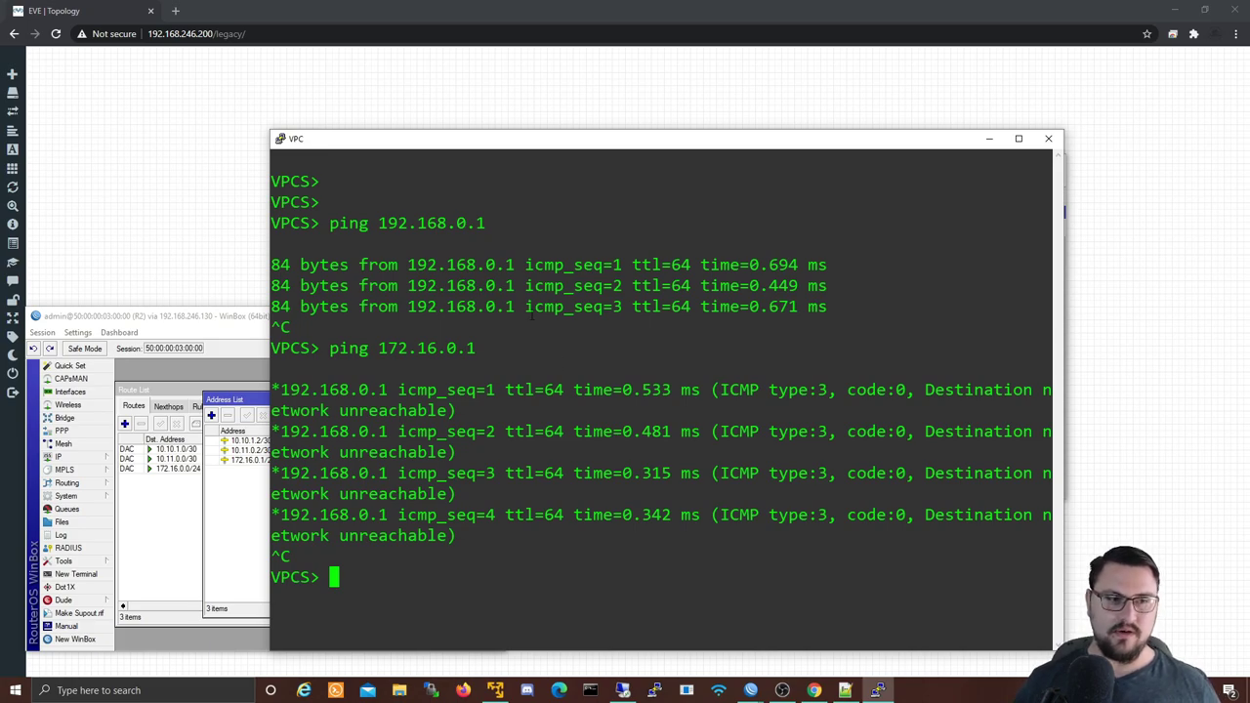
{"action": "left_click_drag", "start_coordinate": [476, 138], "coordinate": [890, 257]}
{"action": "left_click_drag", "start_coordinate": [422, 316], "coordinate": [339, 392]}
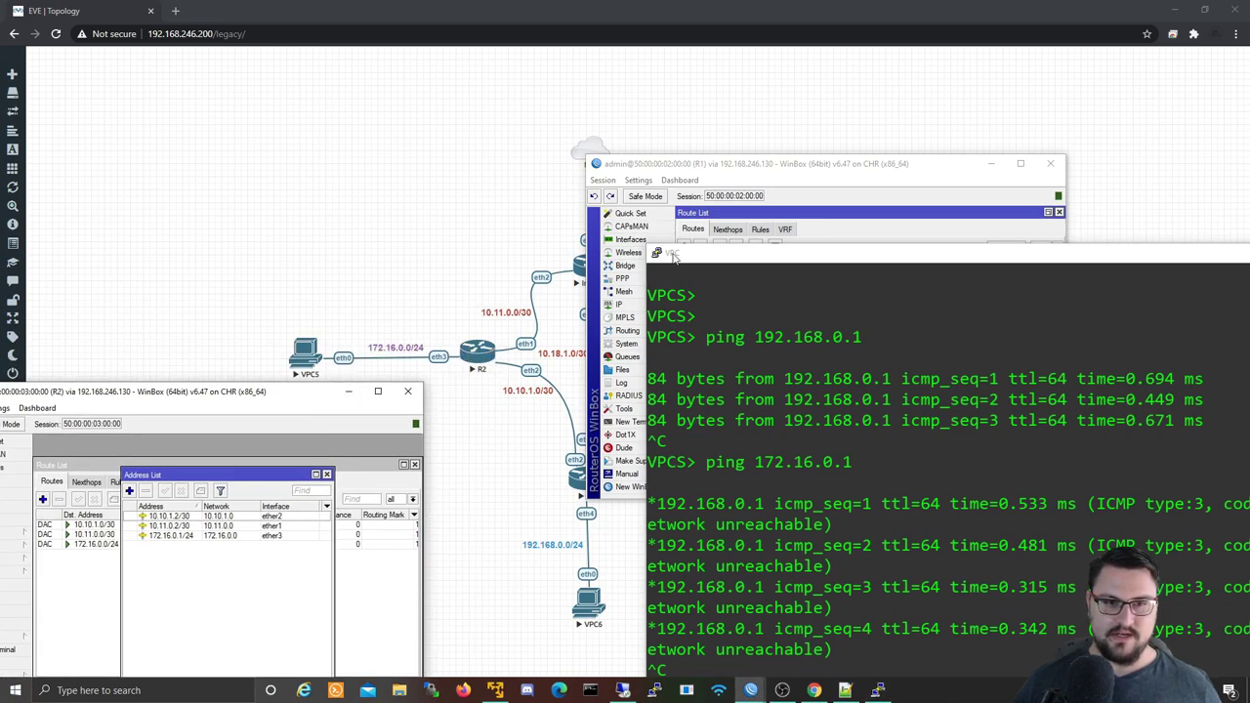
{"action": "left_click_drag", "start_coordinate": [683, 260], "coordinate": [496, 150]}
{"action": "key", "text": "Up"}
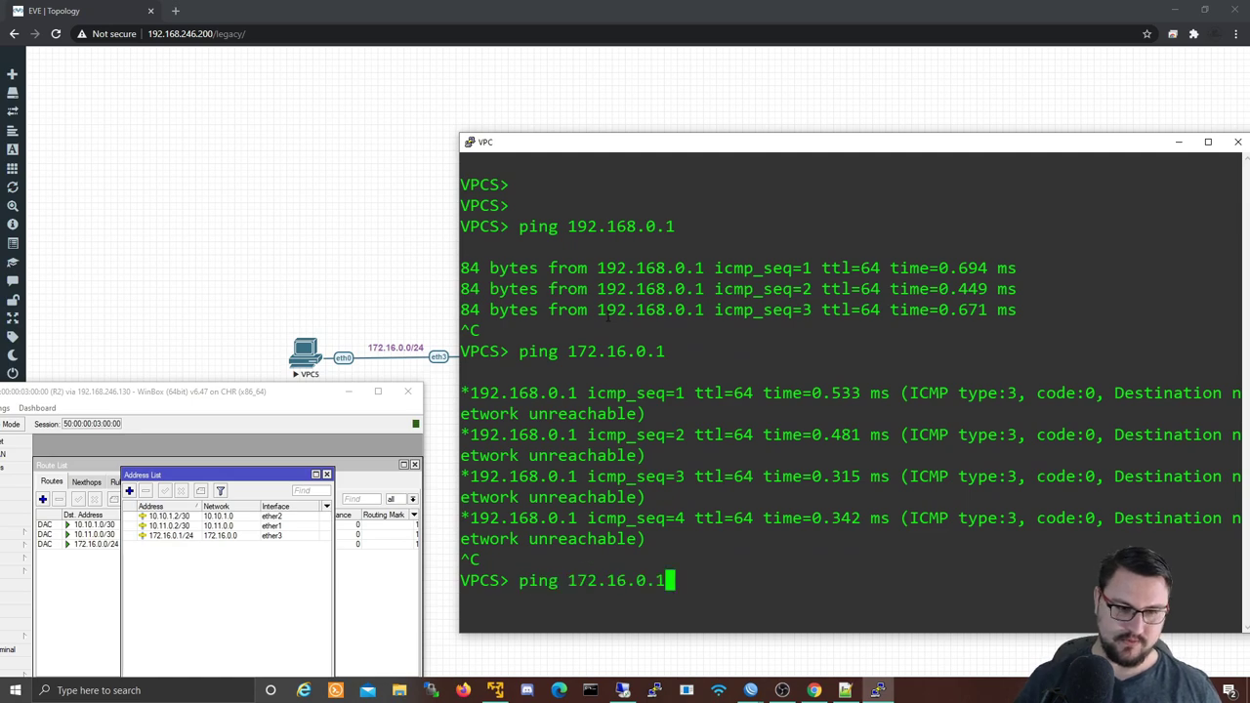
{"action": "key", "text": "Return"}
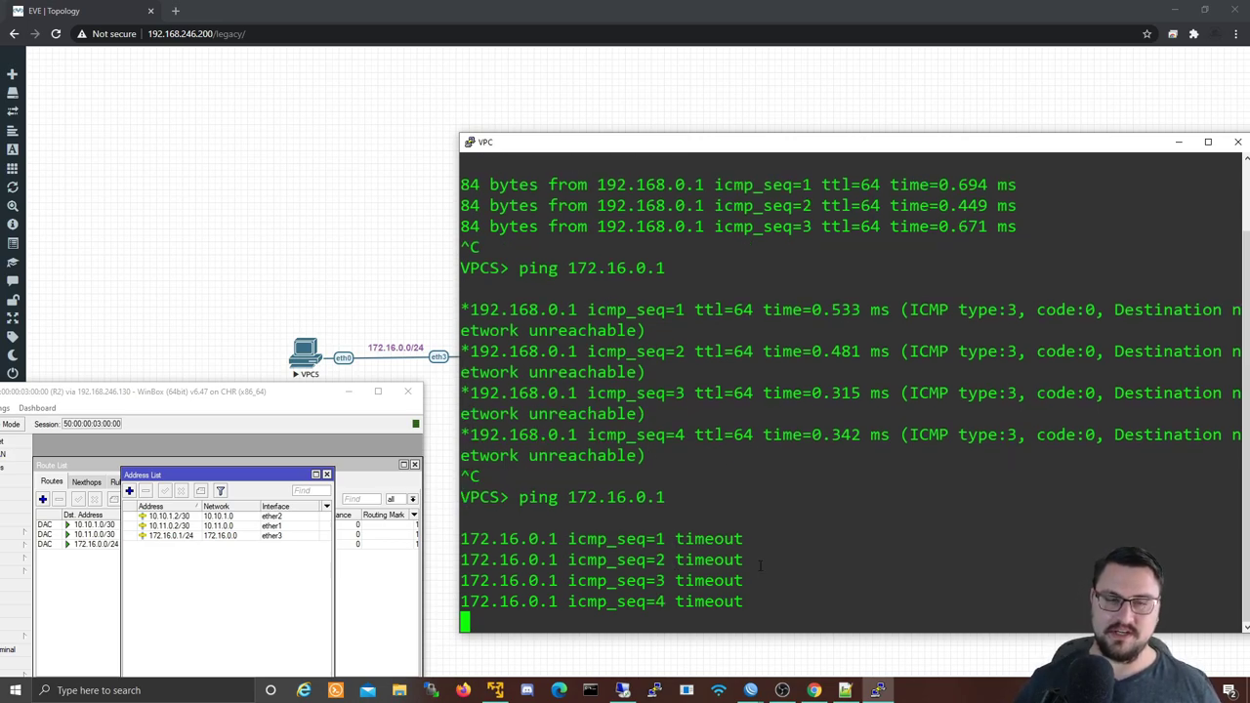
{"action": "key", "text": "ctrl+c"}
{"action": "double_click", "coordinate": [590, 435]}
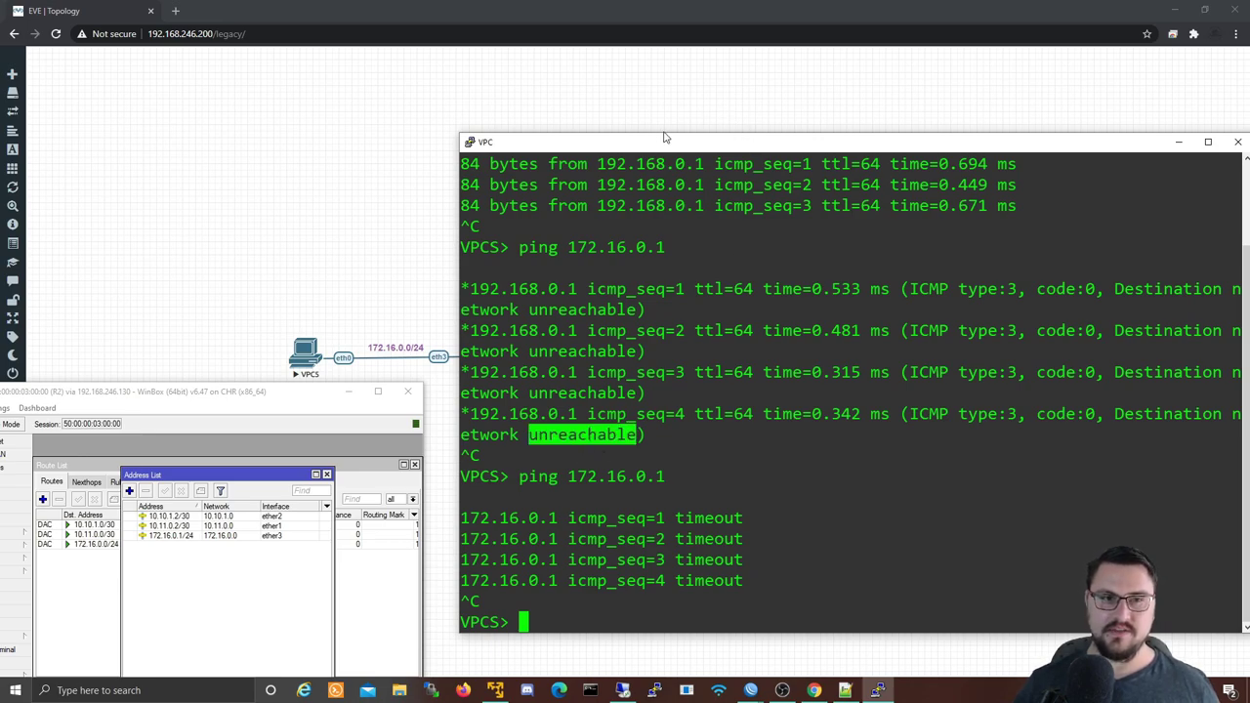
- Close the VPC6 PuTTY console window
{"action": "left_click_drag", "start_coordinate": [670, 148], "coordinate": [892, 185]}
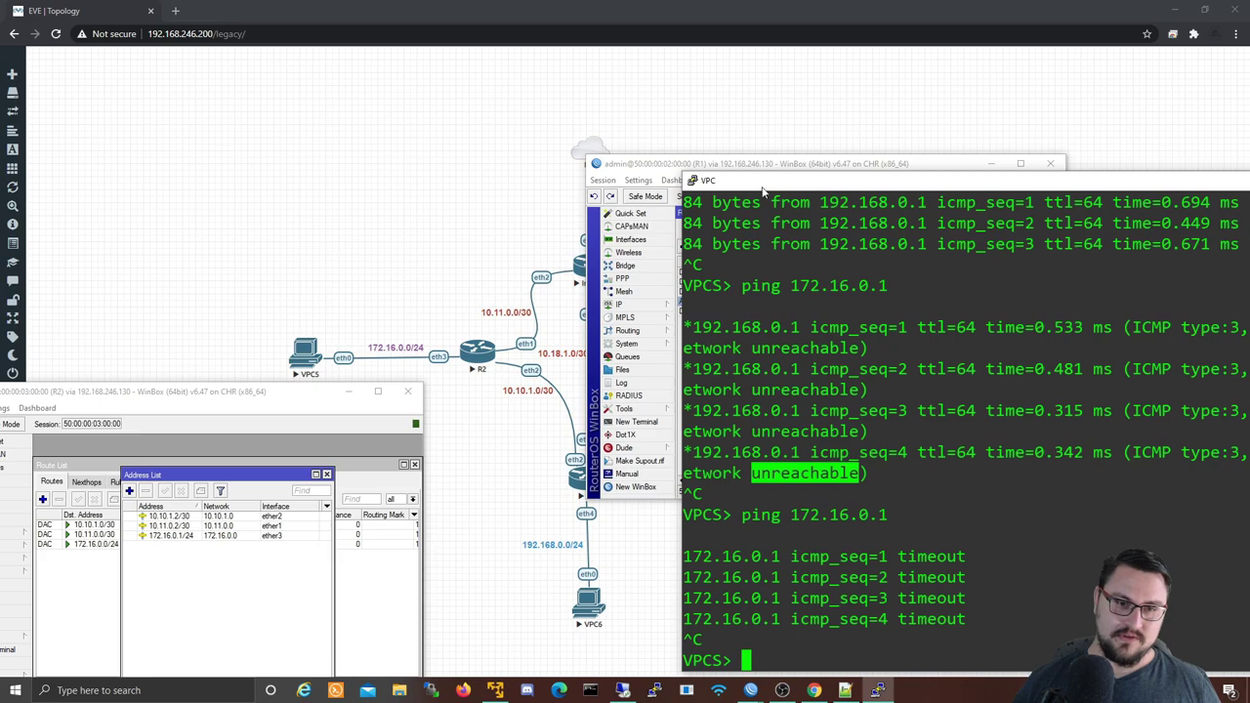
{"action": "left_click_drag", "start_coordinate": [764, 191], "coordinate": [547, 135]}
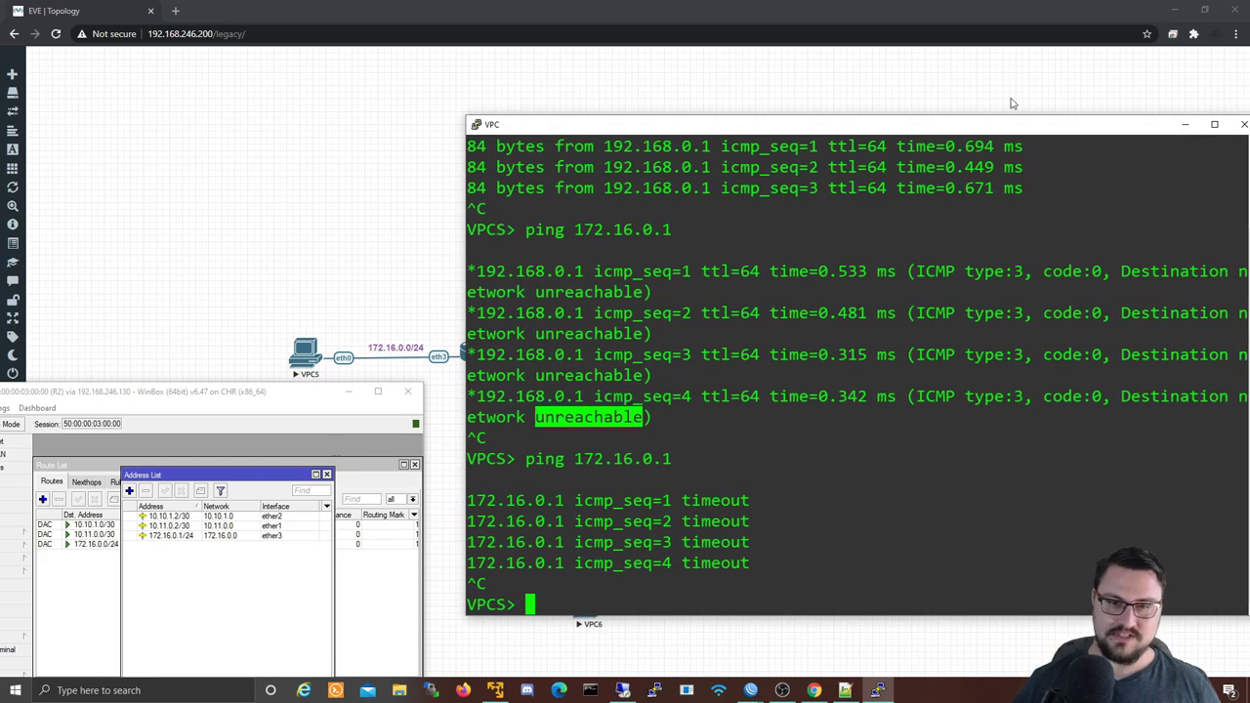
{"action": "left_click_drag", "start_coordinate": [981, 131], "coordinate": [766, 136]}
{"action": "left_click", "coordinate": [1030, 129]}
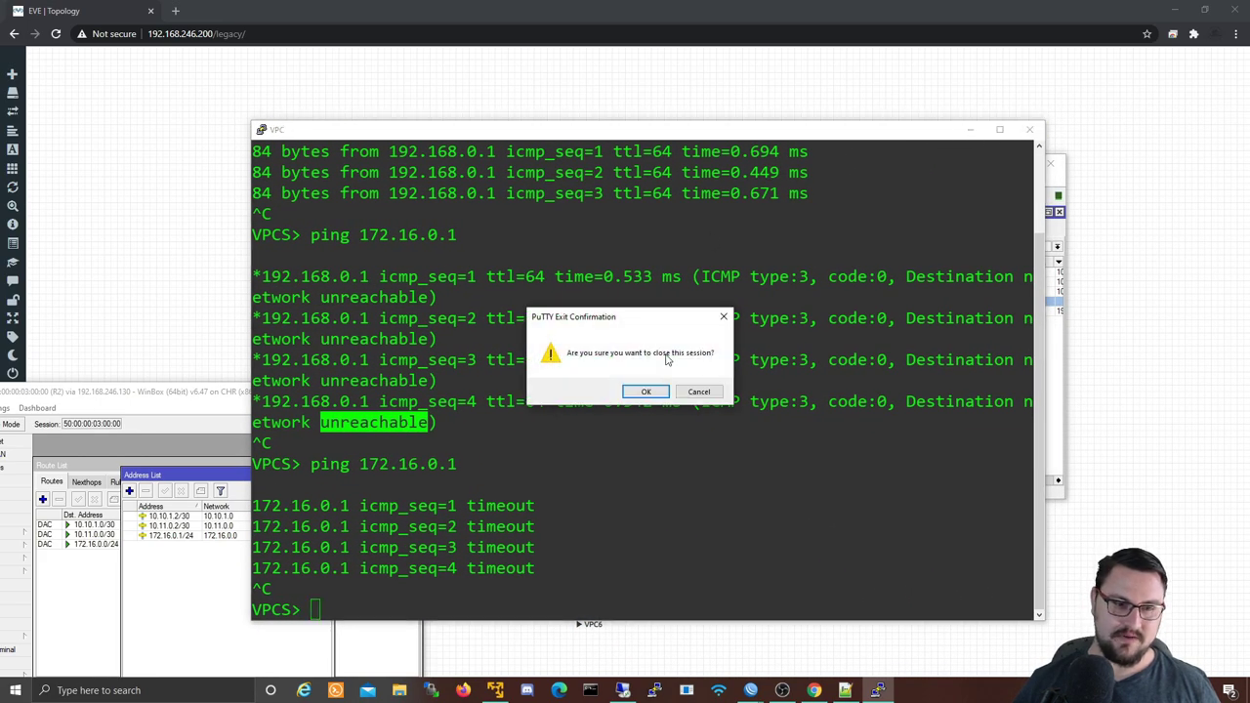
- Confirm closing PuTTY and maximize R2's WinBox route list
{"action": "left_click", "coordinate": [645, 392]}
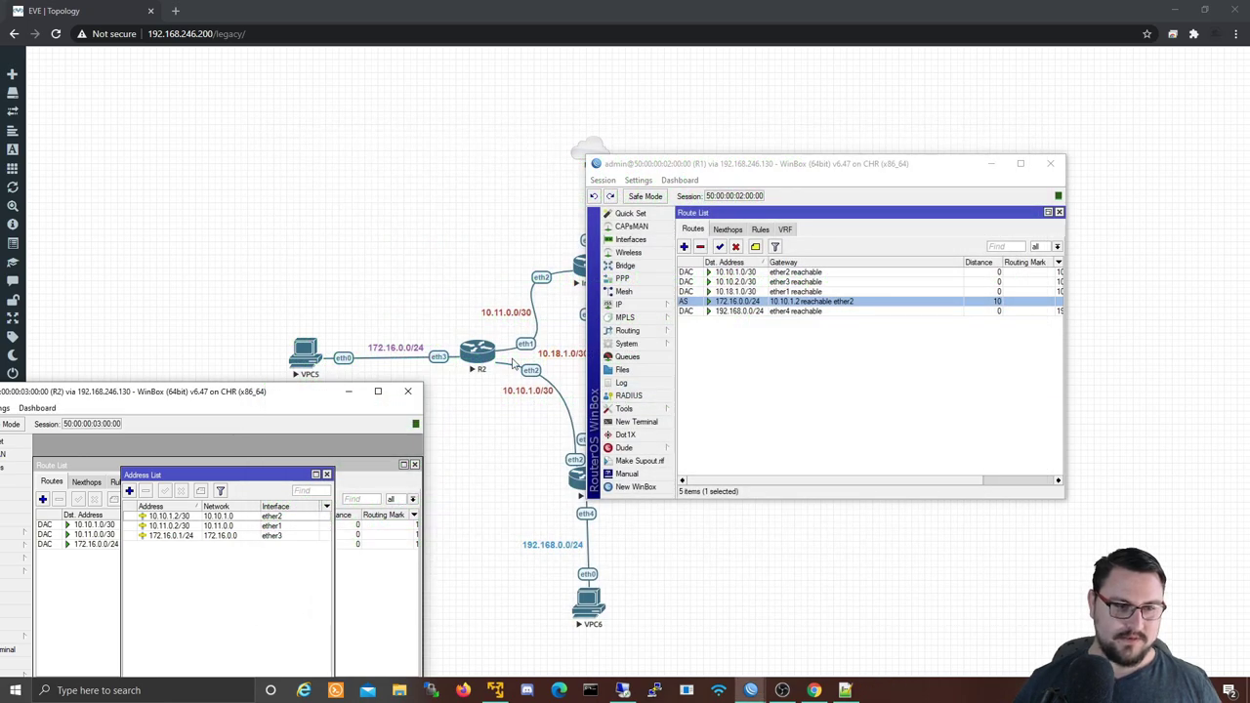
{"action": "left_click_drag", "start_coordinate": [286, 390], "coordinate": [314, 340]}
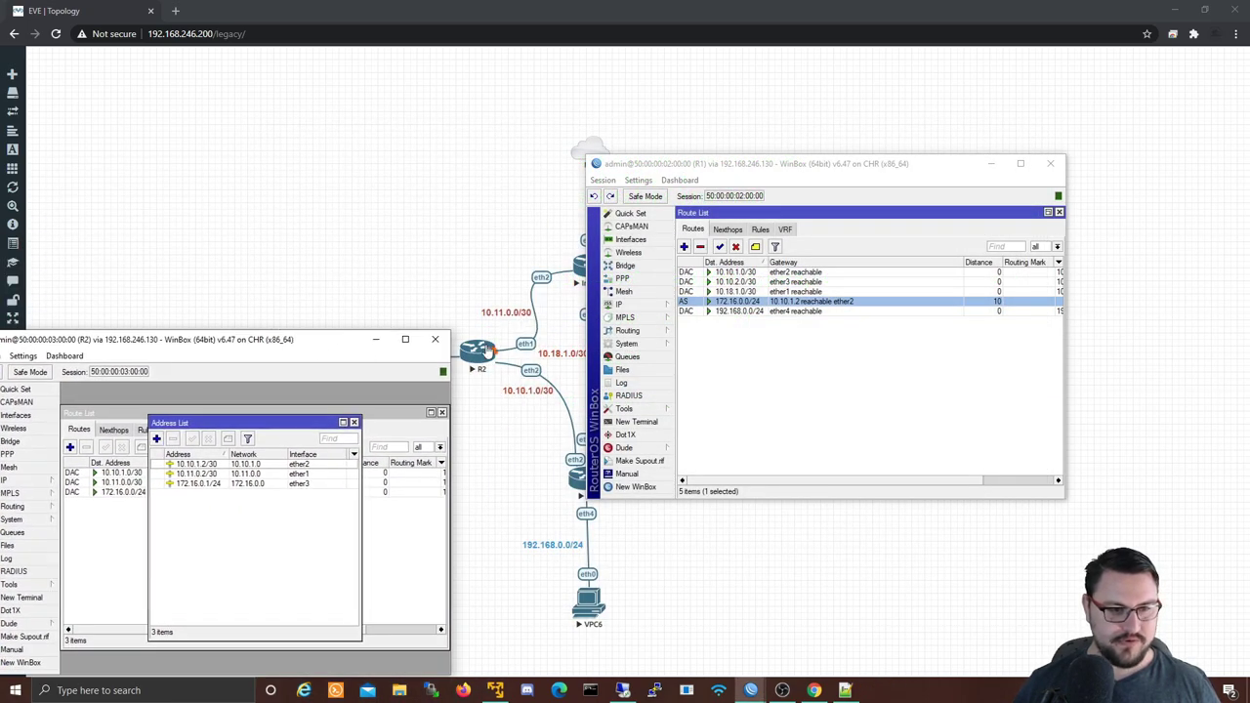
{"action": "left_click_drag", "start_coordinate": [610, 168], "coordinate": [835, 328]}
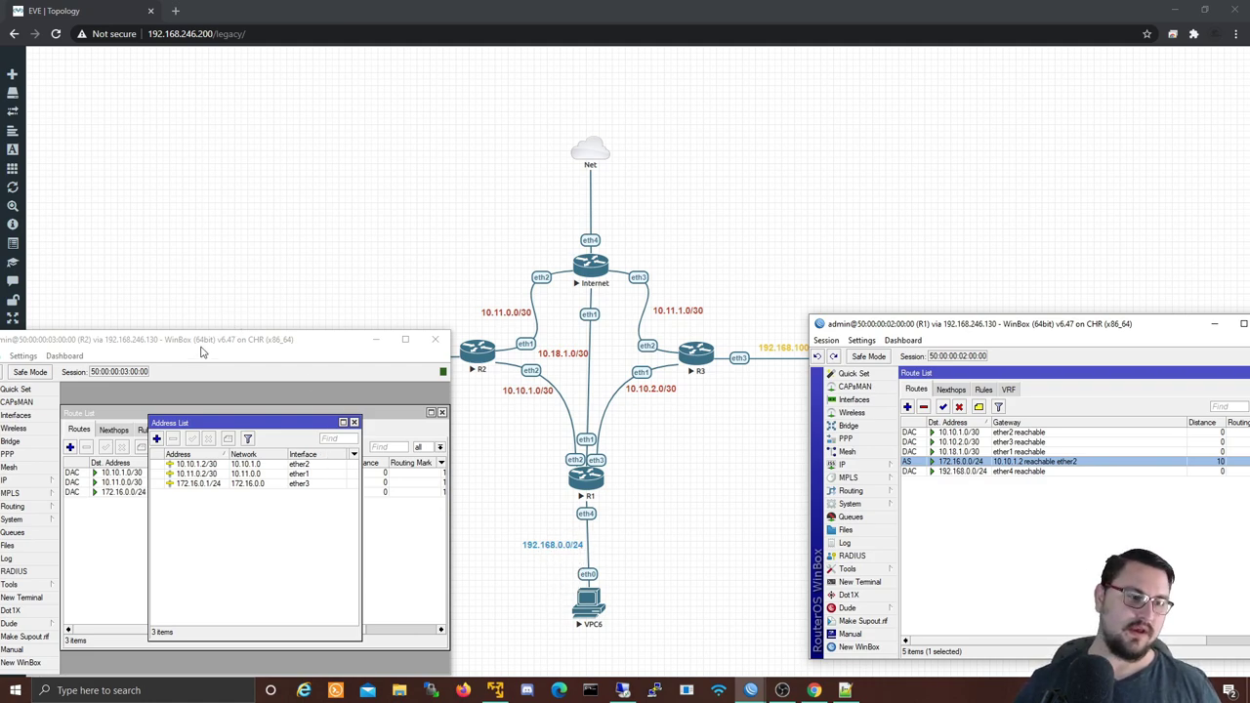
{"action": "left_click_drag", "start_coordinate": [203, 352], "coordinate": [456, 259]}
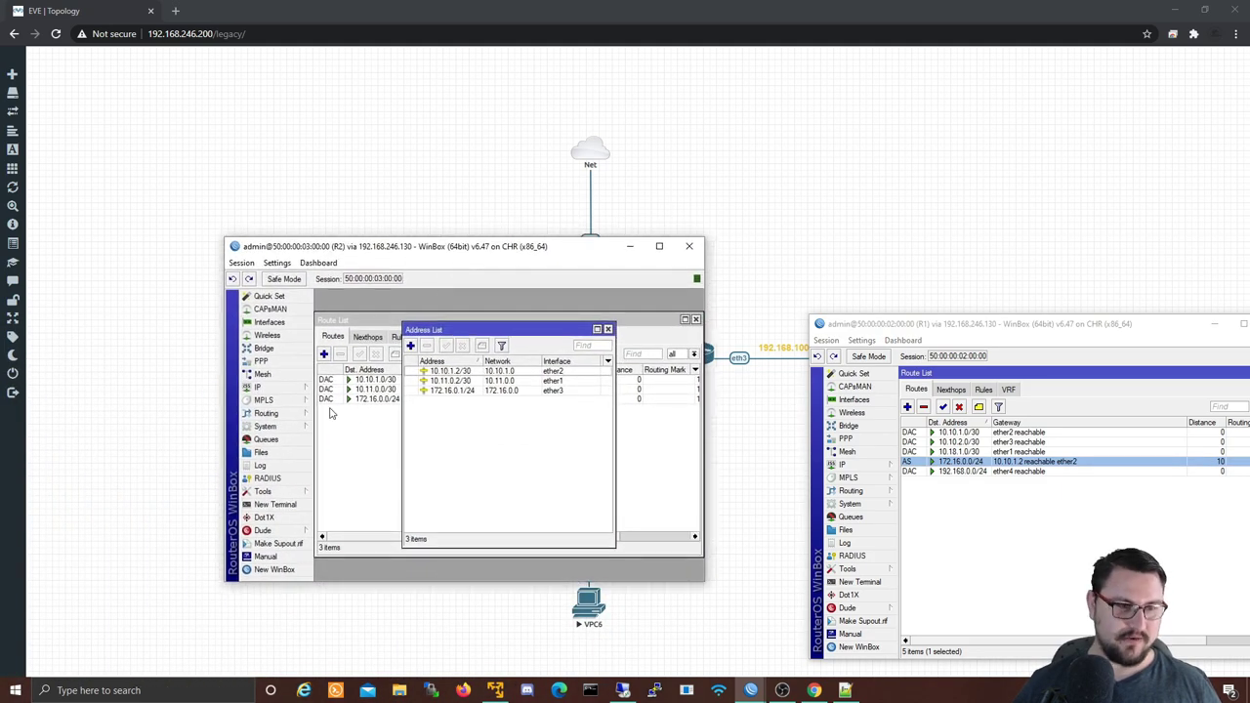
{"action": "double_click", "coordinate": [347, 246]}
{"action": "double_click", "coordinate": [142, 83]}
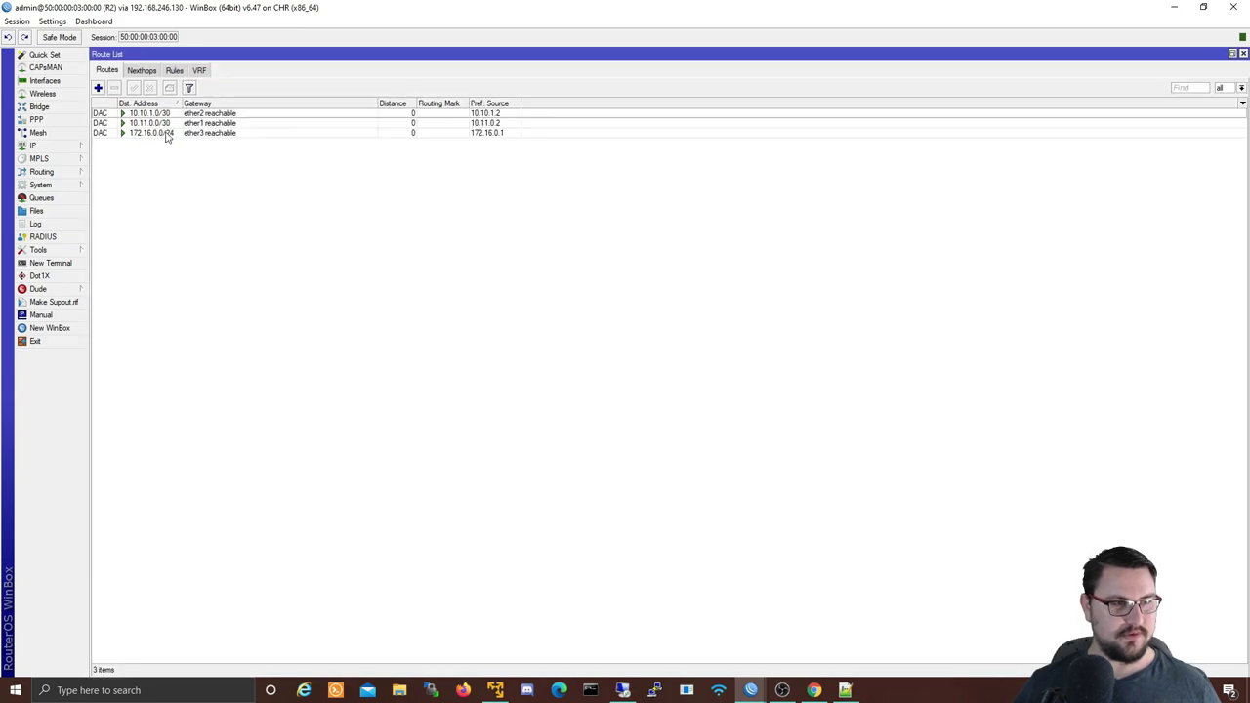
- Add R2 static route 192.168.0.0/24 via gateway 10.10.1.1 and apply it
{"action": "left_click", "coordinate": [98, 88]}
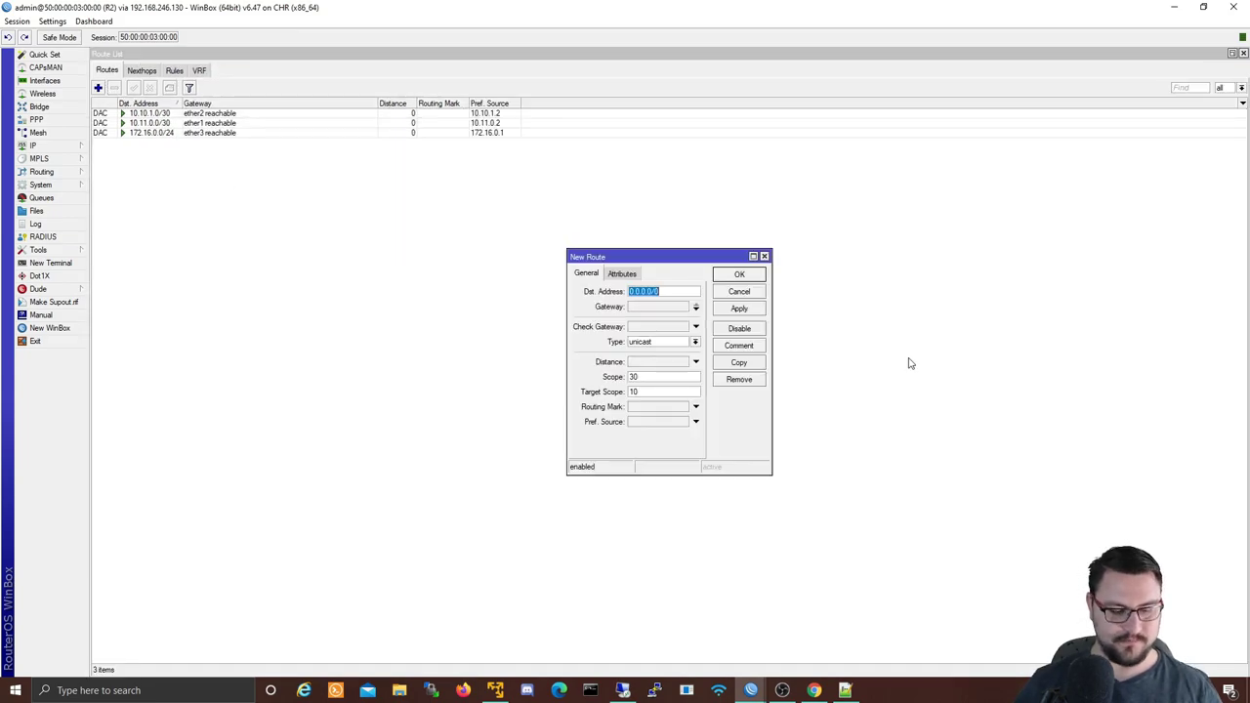
{"action": "type", "text": "192.1"}
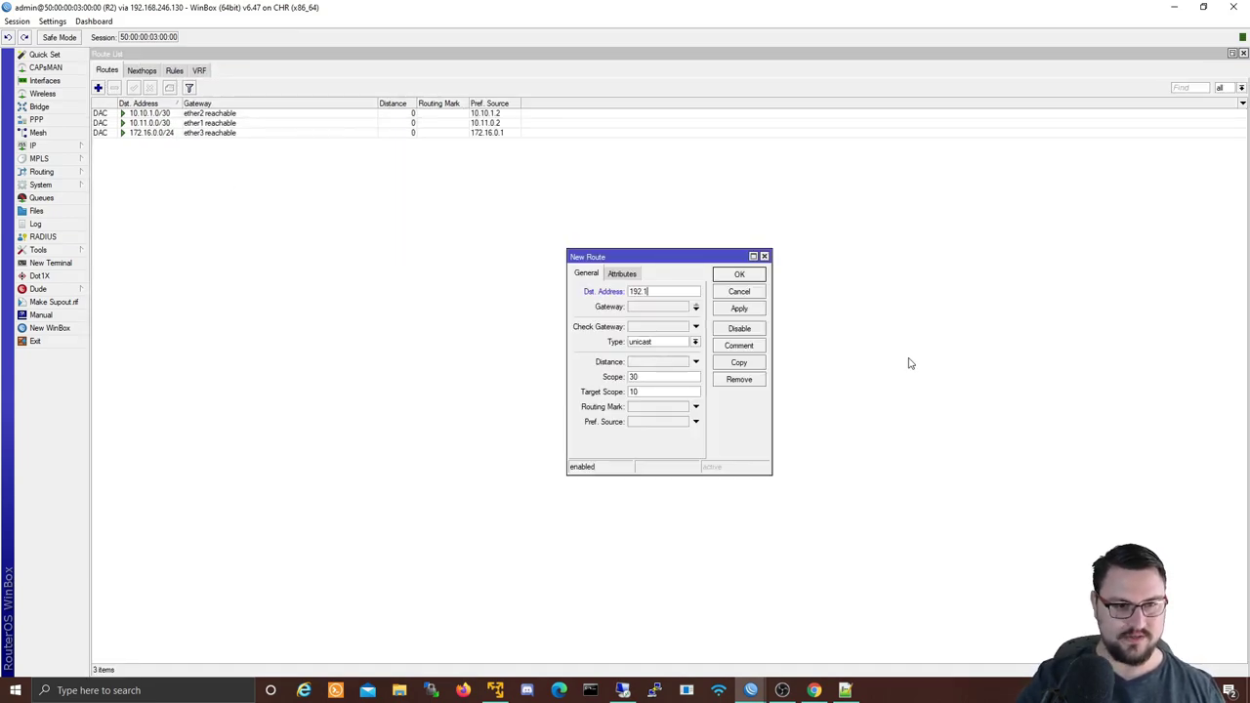
{"action": "type", "text": "68.0.0/"}
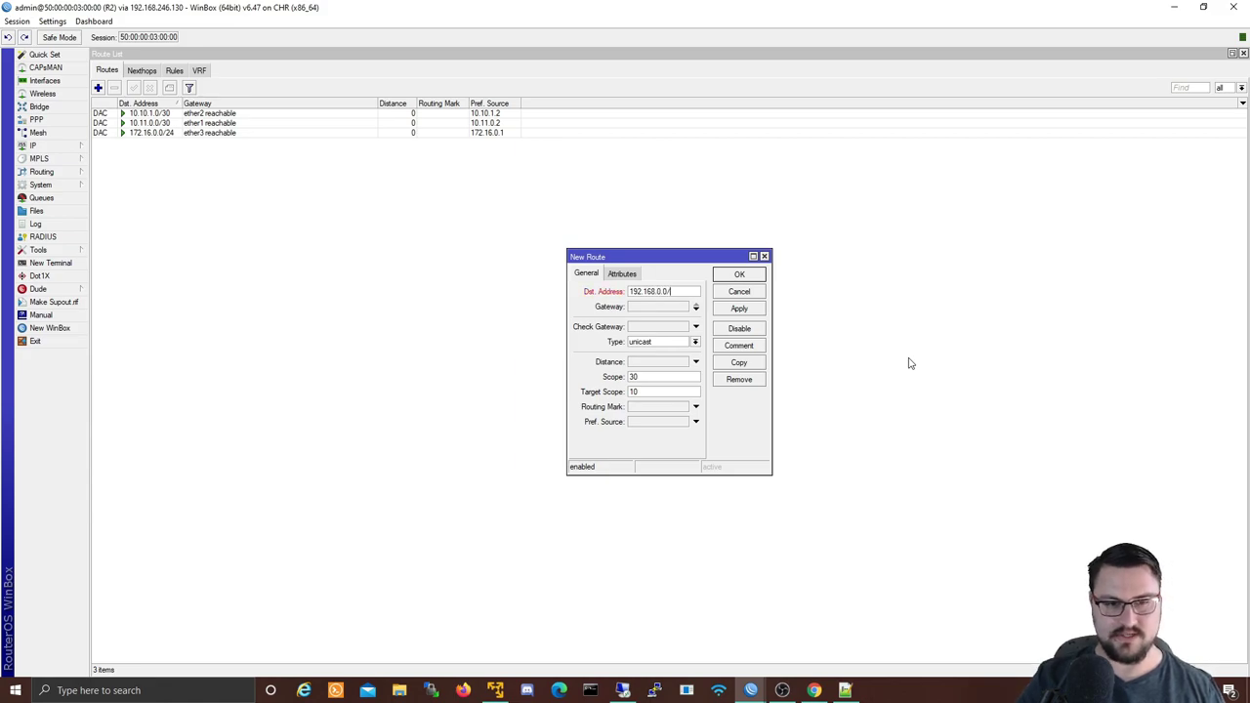
{"action": "type", "text": "24"}
{"action": "left_click_drag", "start_coordinate": [398, 19], "coordinate": [203, 114]}
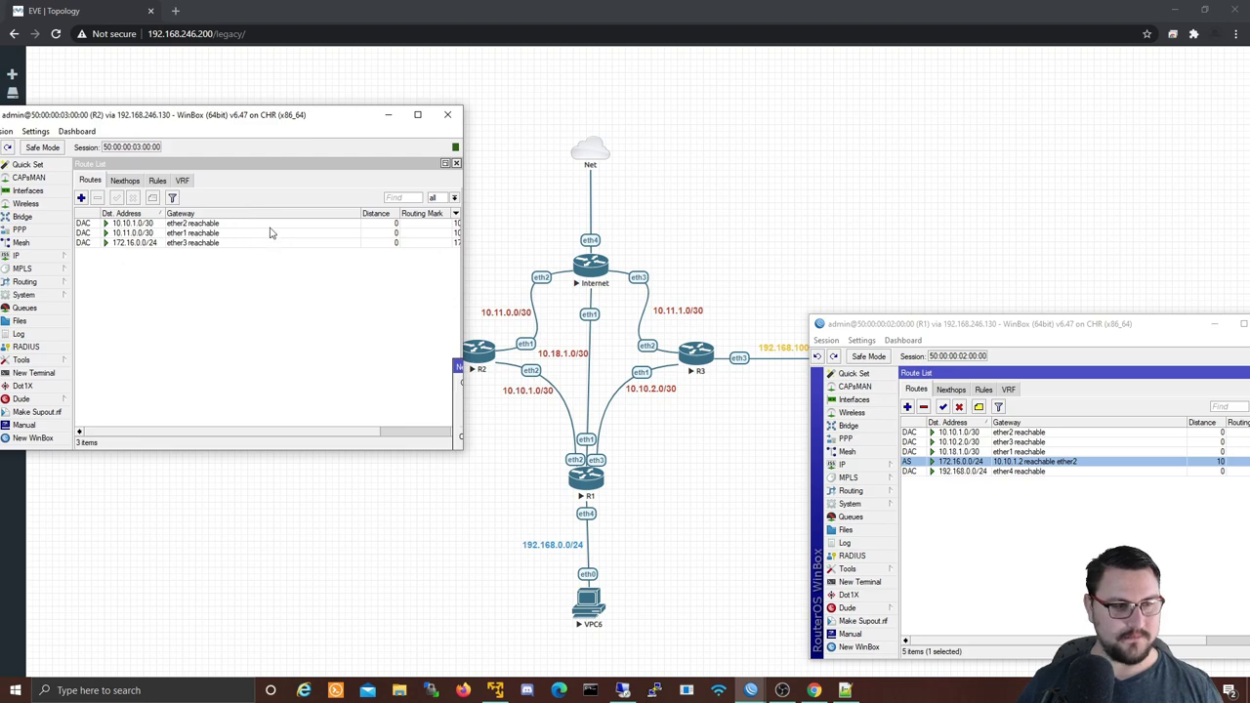
{"action": "left_click", "coordinate": [418, 116]}
{"action": "key", "text": "Tab"}
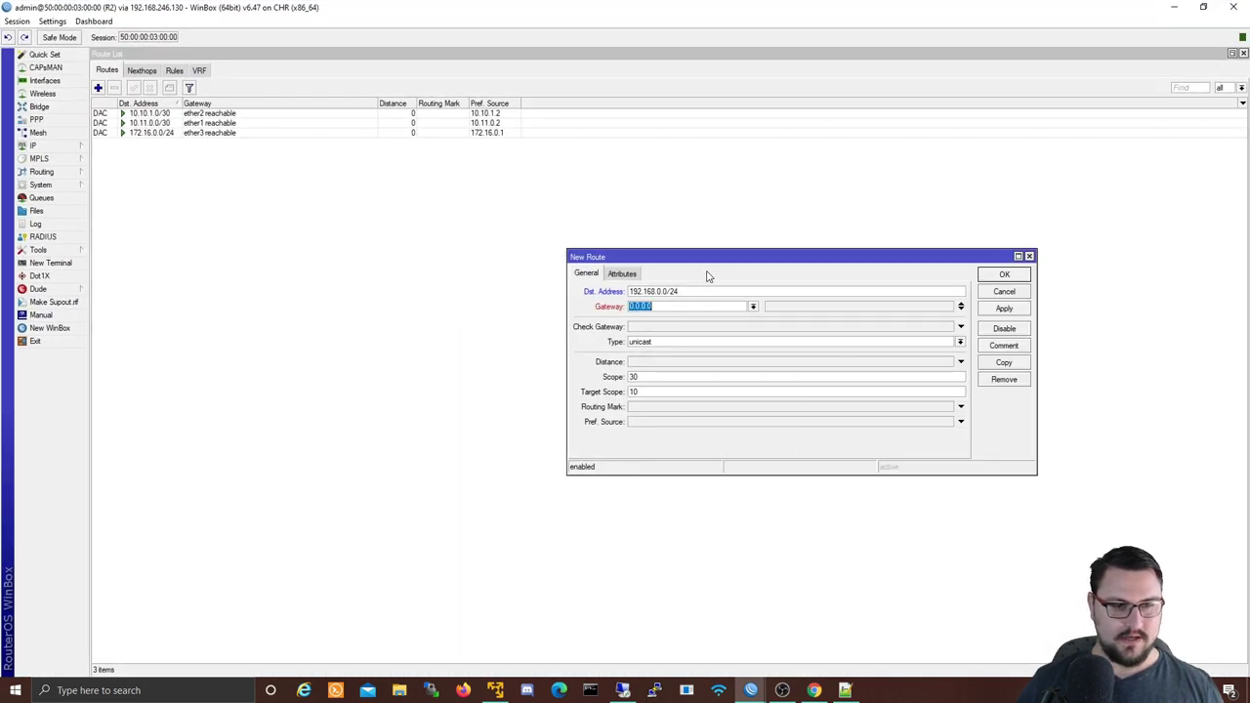
{"action": "type", "text": "10"}
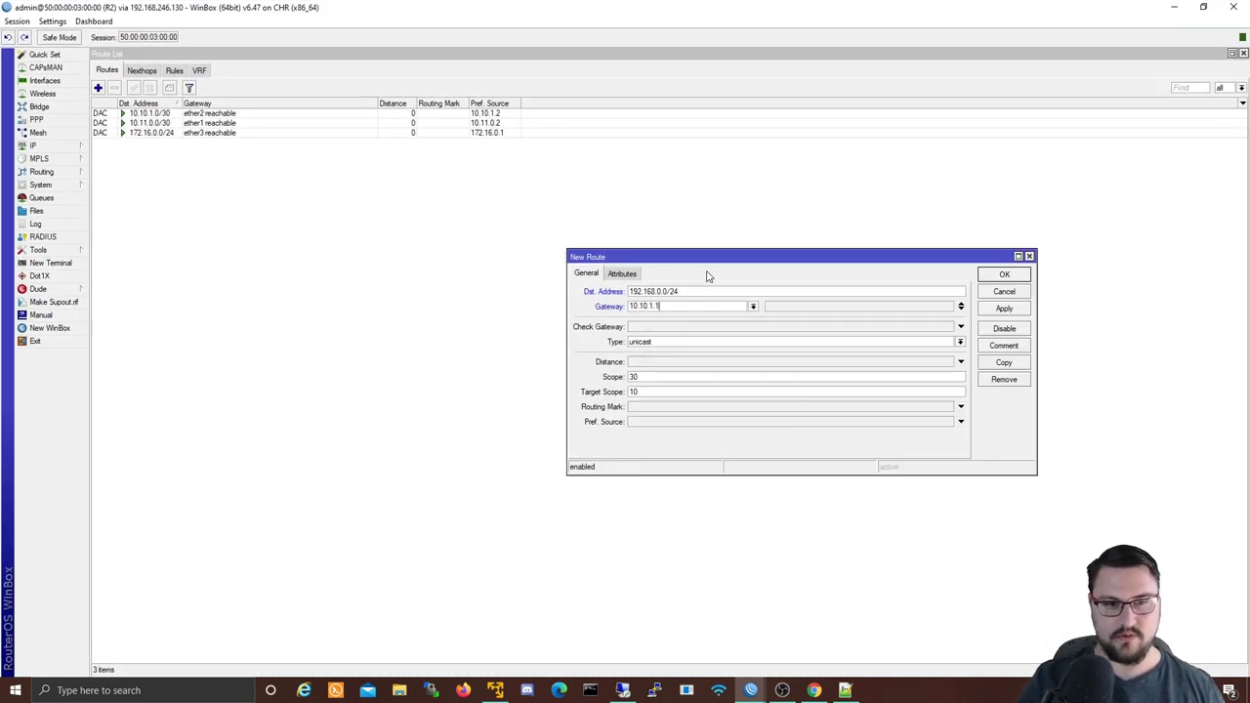
{"action": "left_click", "coordinate": [1005, 308]}
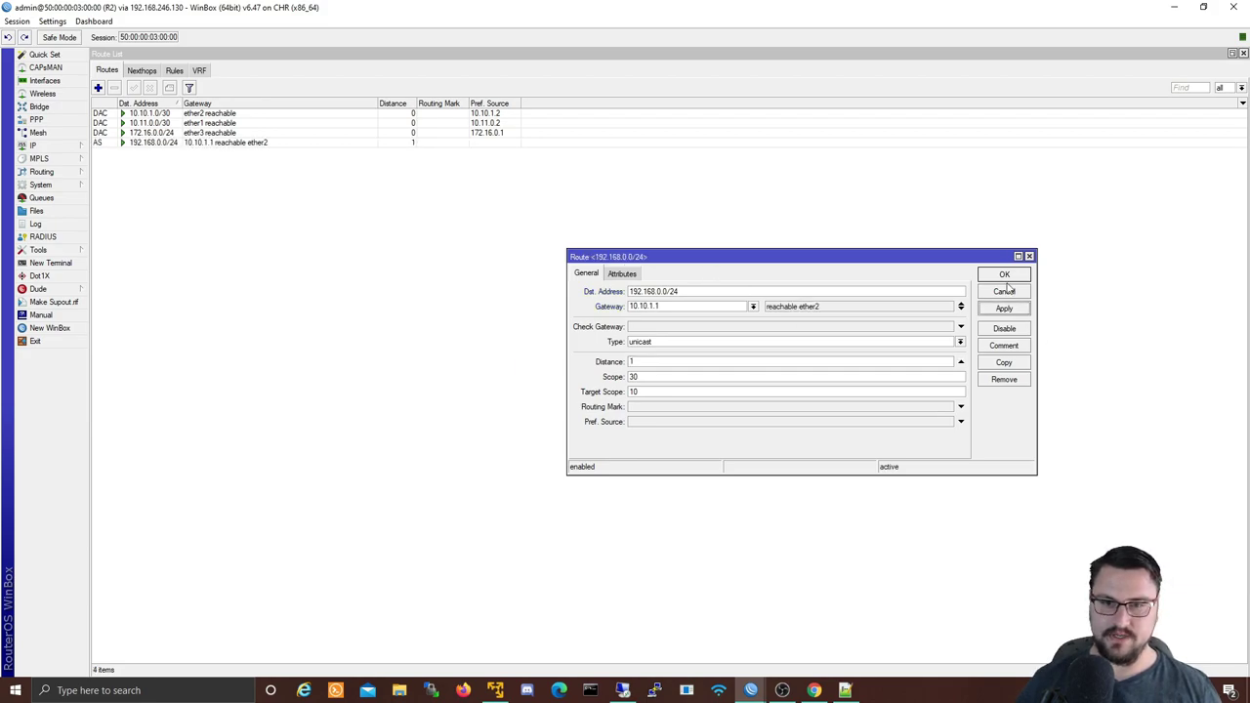
{"action": "left_click", "coordinate": [1004, 275]}
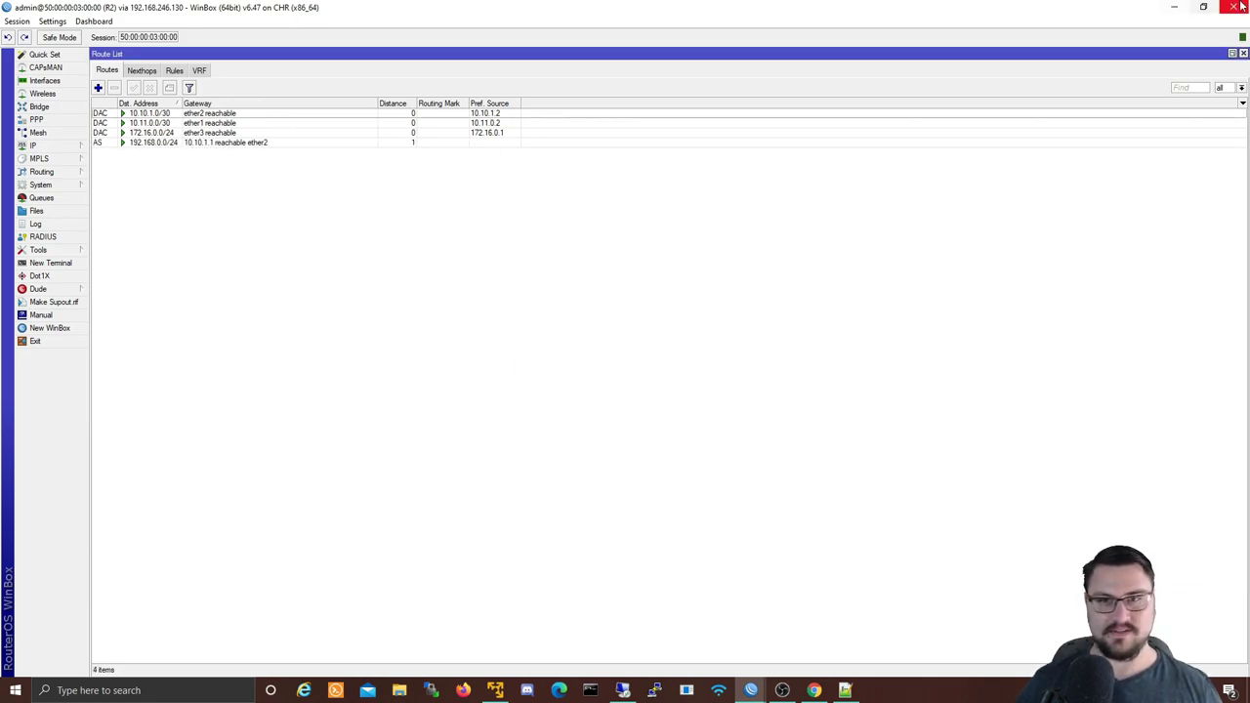
- Ping 172.16.0.1 from VPC6's console, confirm replies arrive, then minimize the console
{"action": "left_click", "coordinate": [1170, 8]}
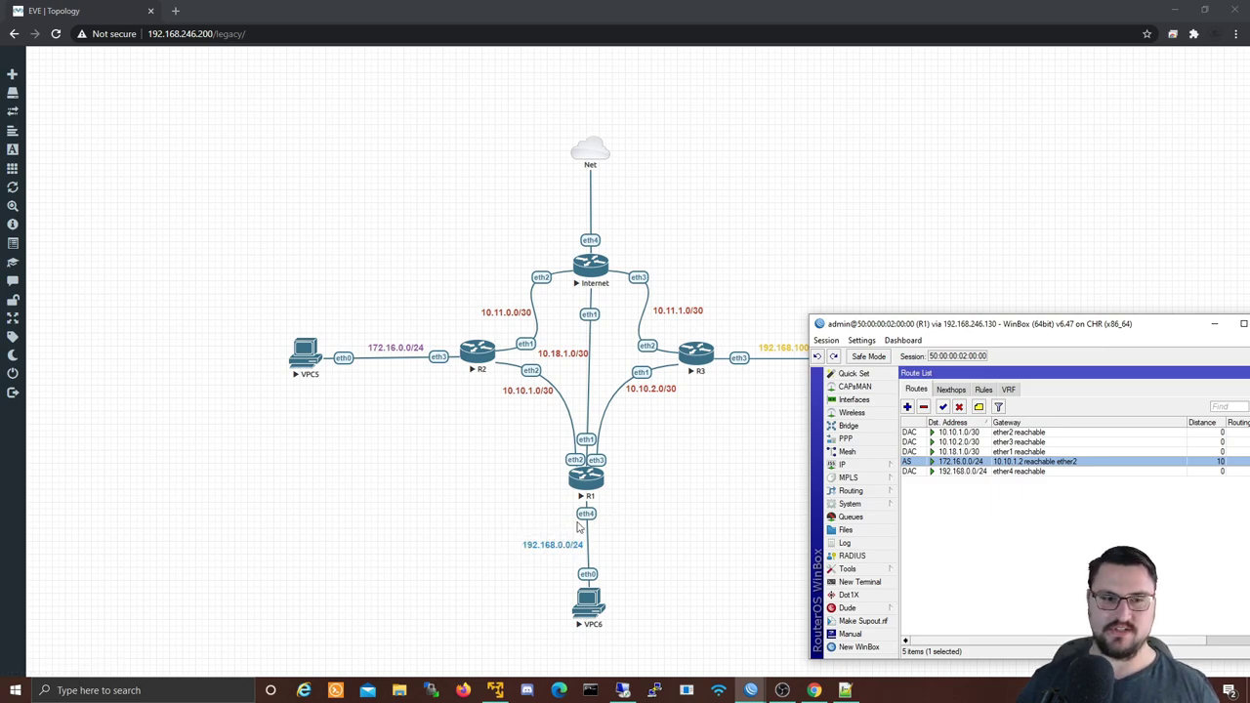
{"action": "left_click", "coordinate": [591, 602]}
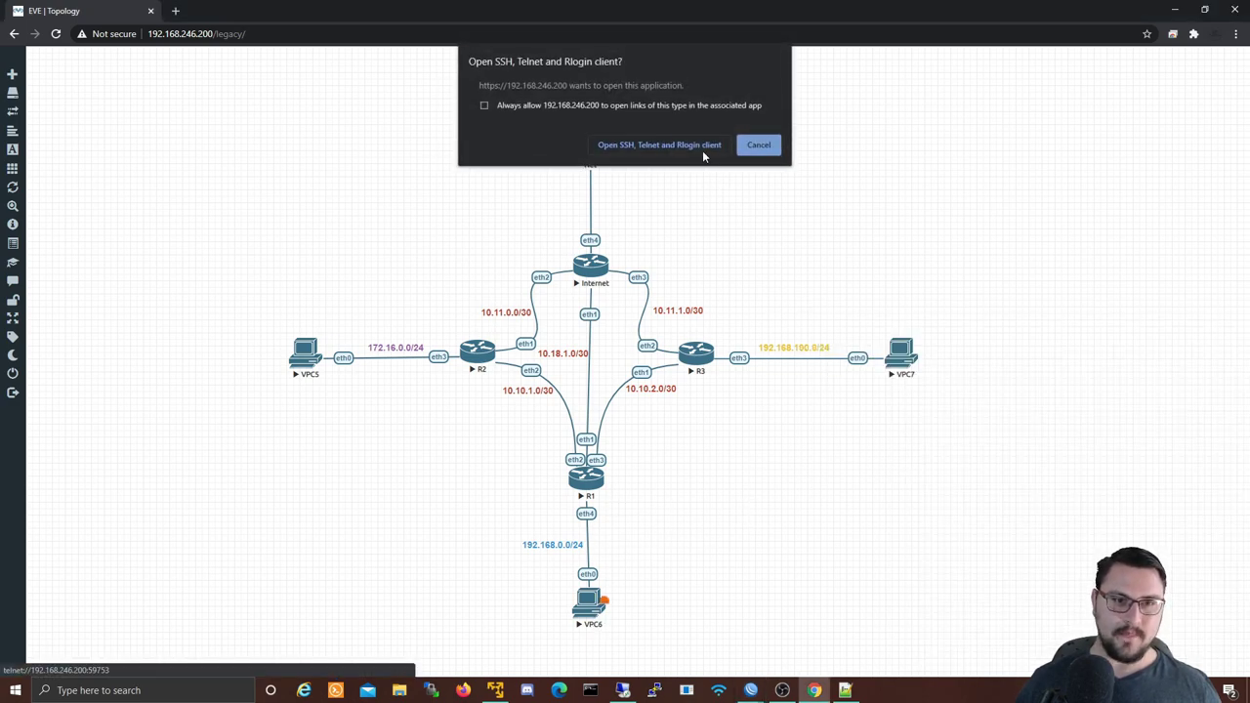
{"action": "left_click", "coordinate": [702, 146]}
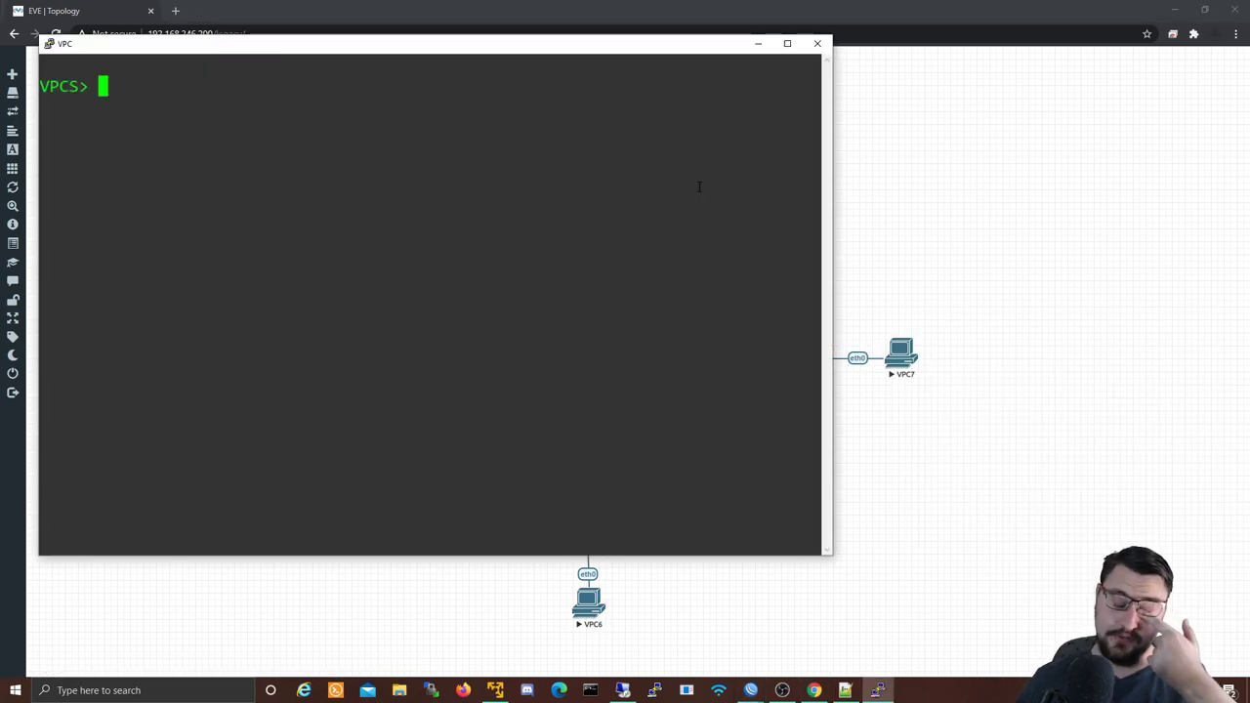
{"action": "right_click", "coordinate": [623, 270]}
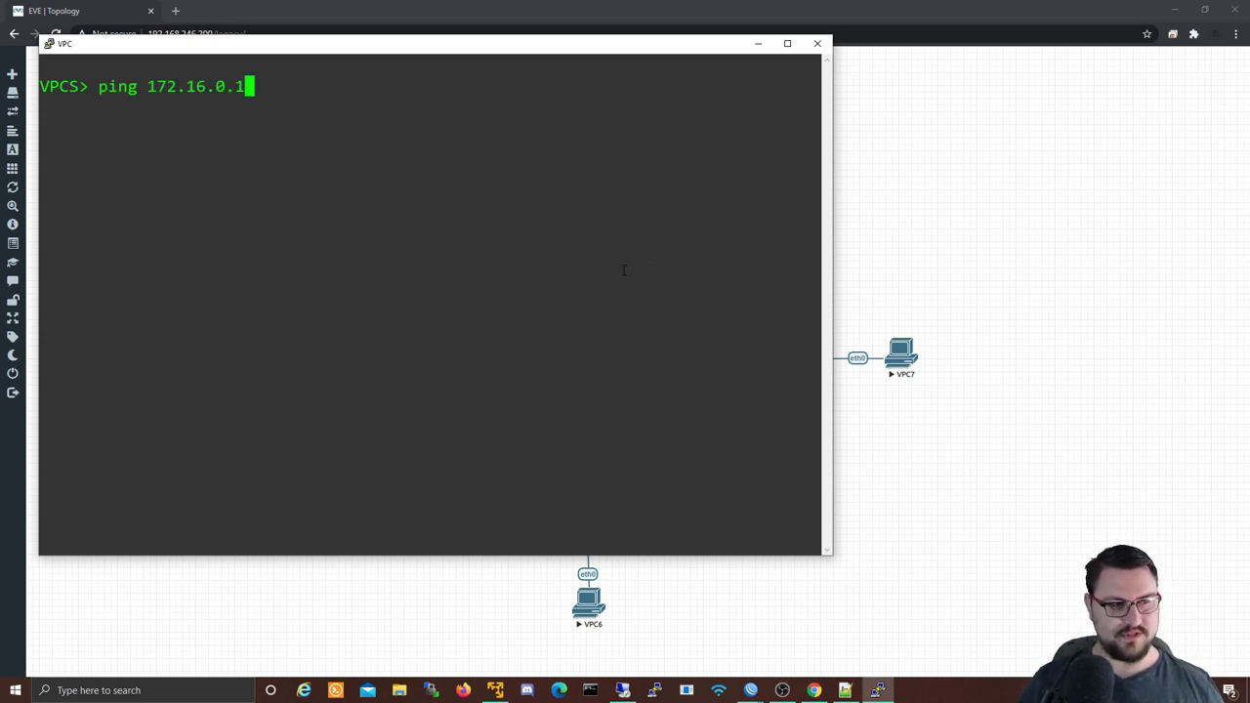
{"action": "key", "text": "Return"}
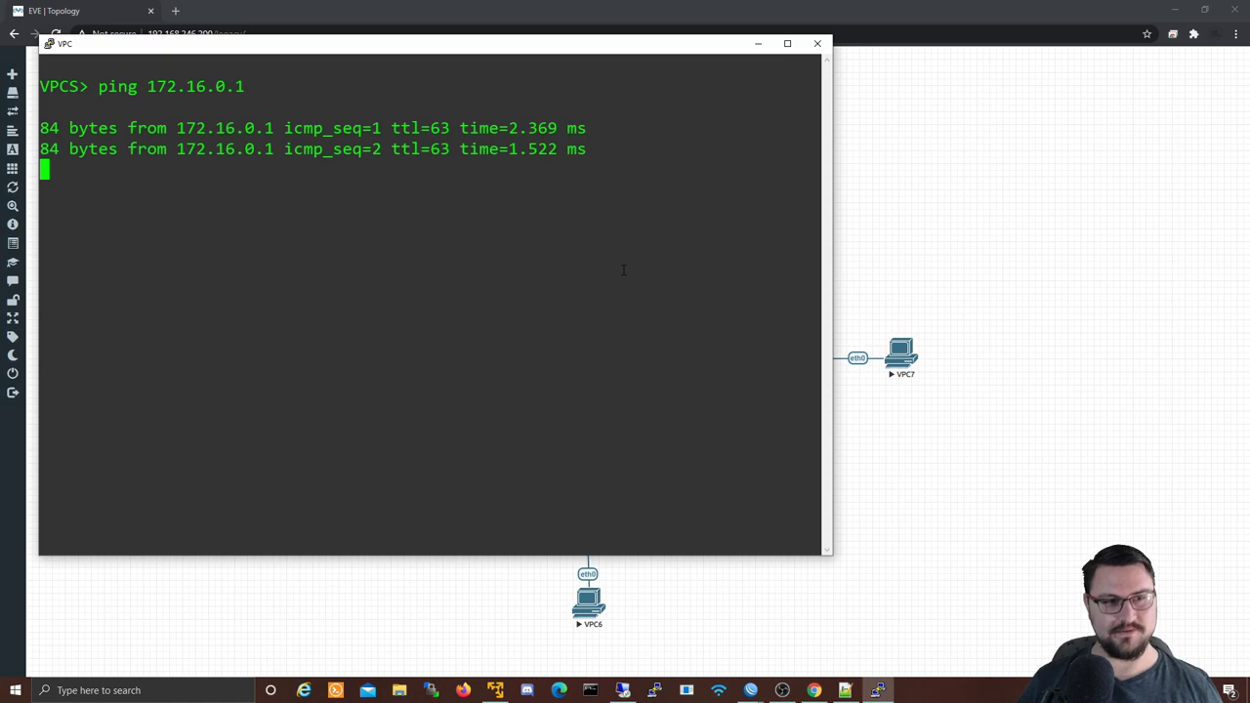
{"action": "key", "text": "ctrl+c"}
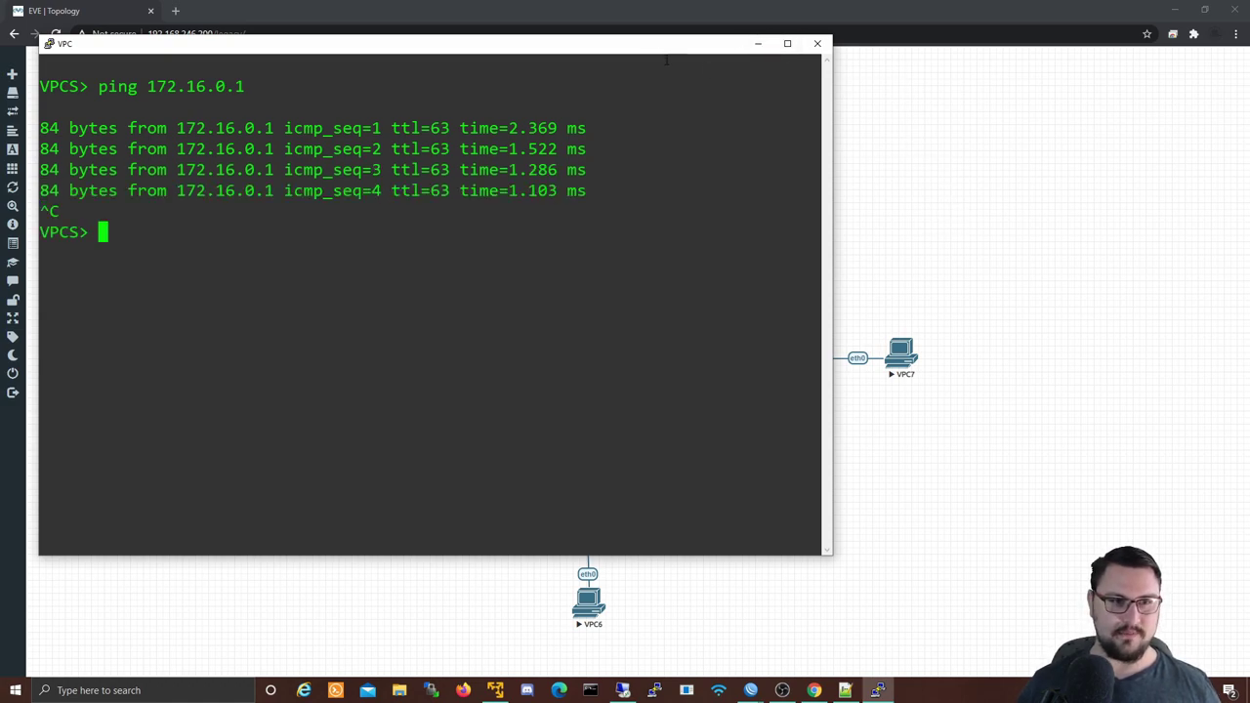
{"action": "left_click", "coordinate": [758, 43]}
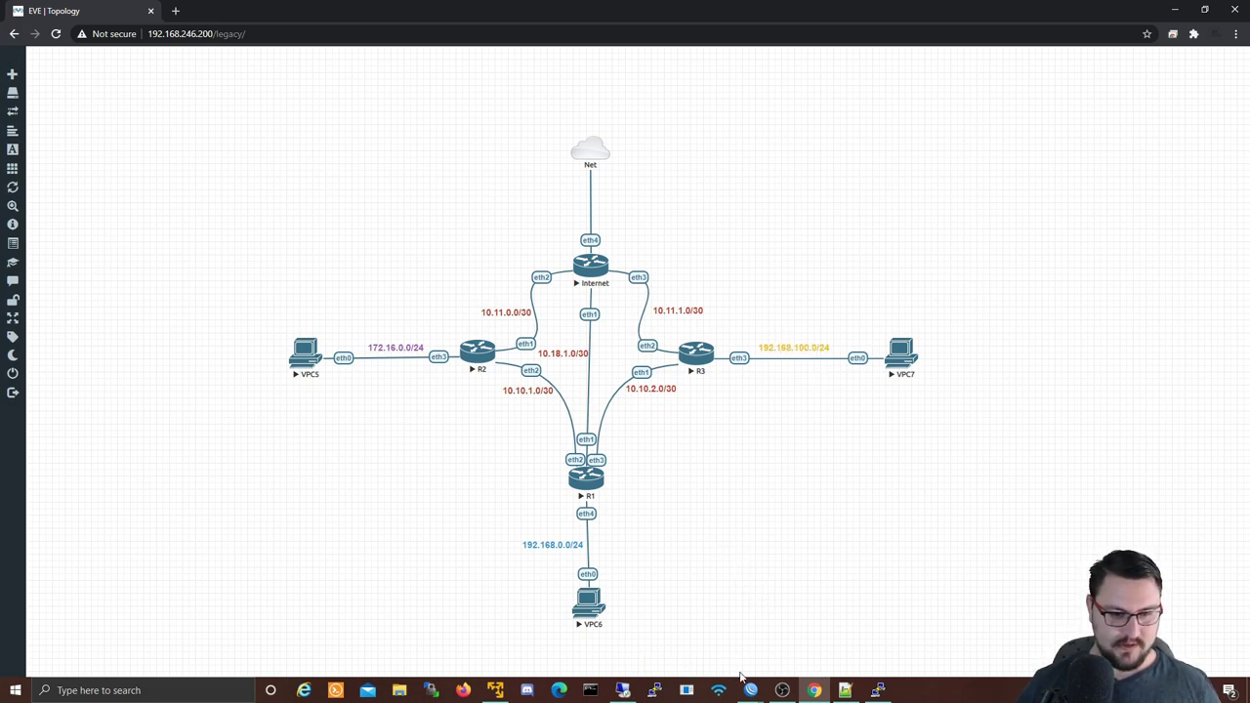
- Minimize R2's WinBox window and place R1's window beside the lab topology
{"action": "mouse_move", "coordinate": [750, 689]}
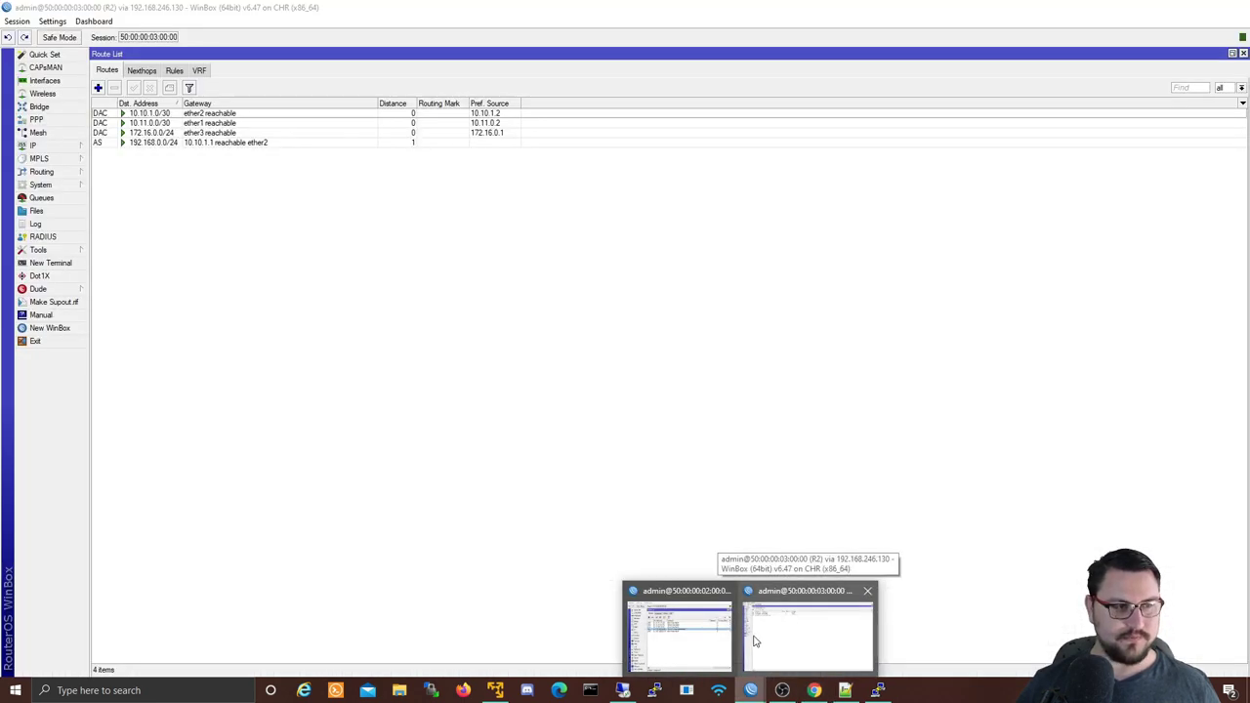
{"action": "left_click", "coordinate": [753, 642]}
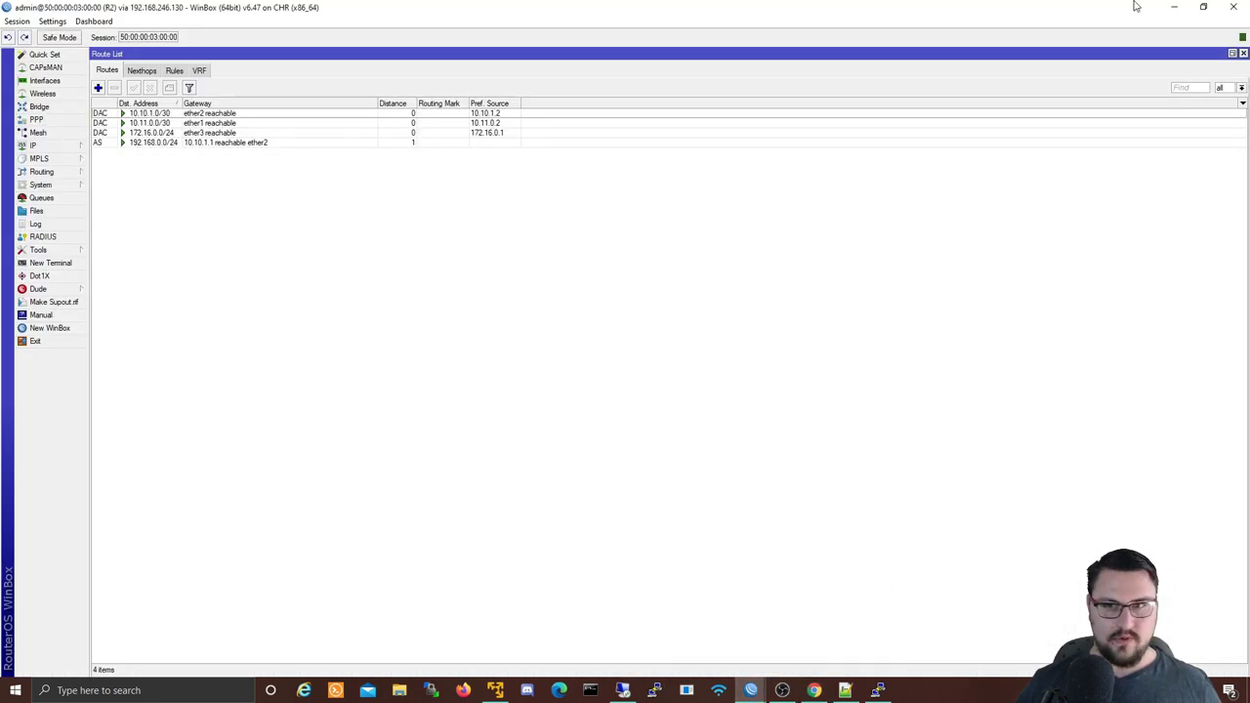
{"action": "left_click", "coordinate": [1175, 7]}
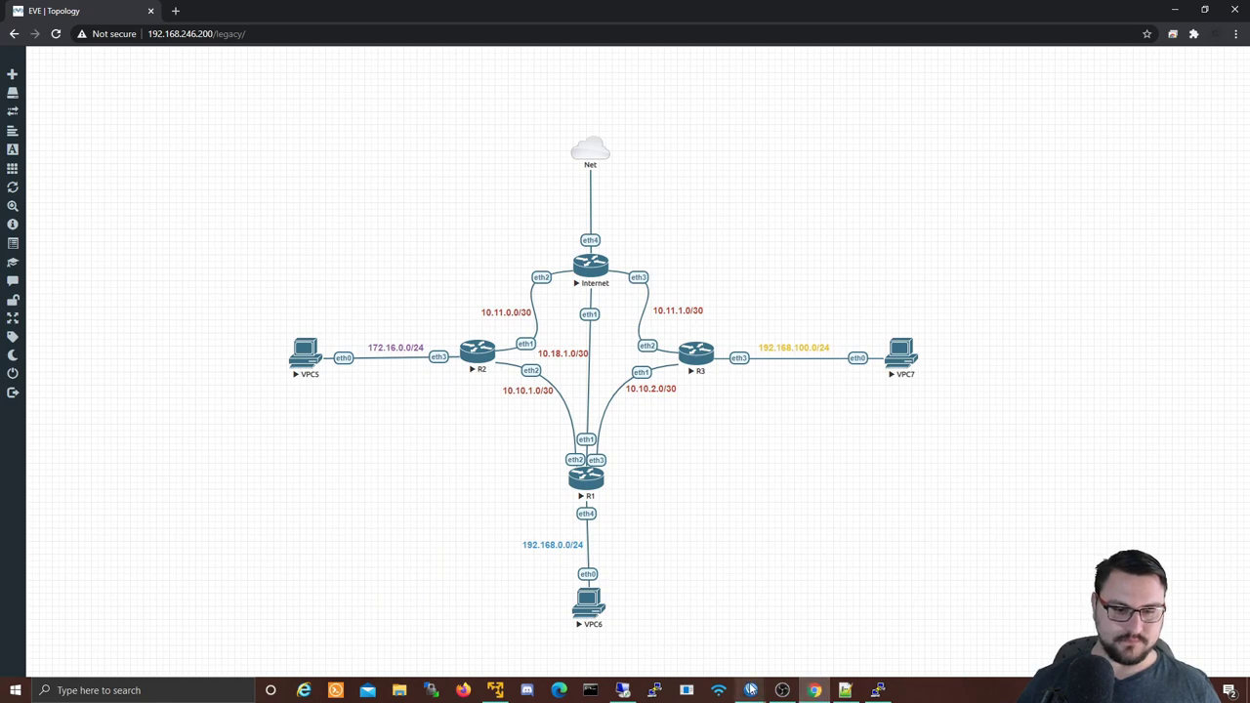
{"action": "mouse_move", "coordinate": [750, 689]}
{"action": "left_click", "coordinate": [807, 630]}
{"action": "double_click", "coordinate": [938, 245]}
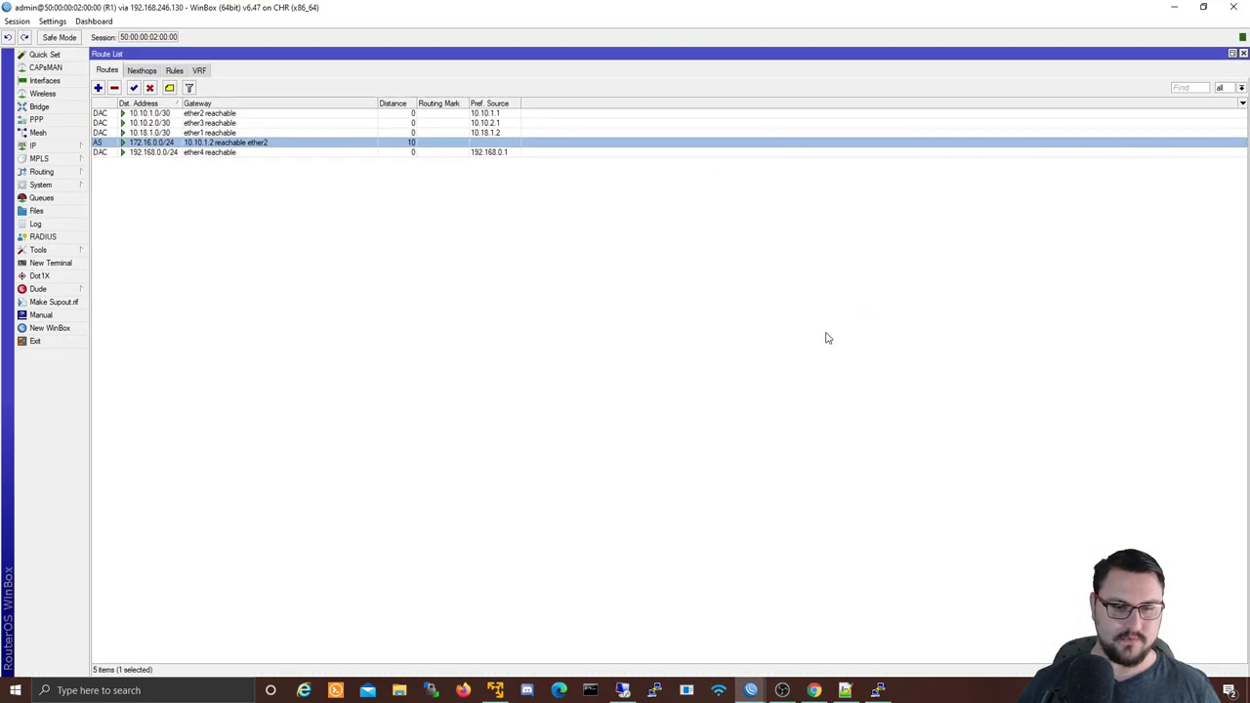
{"action": "left_click_drag", "start_coordinate": [224, 18], "coordinate": [207, 293]}
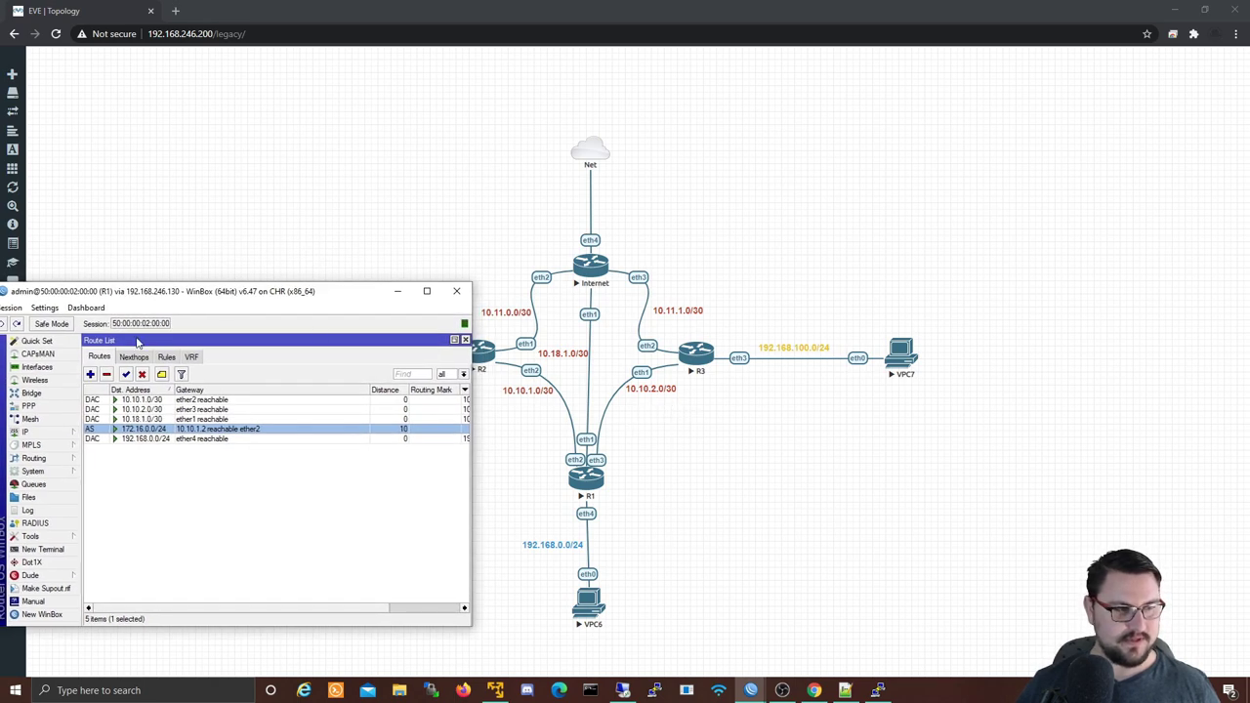
- Add an R1 route to 192.168.100.0/24 via gateway 10.10.2.2 and save it
{"action": "left_click", "coordinate": [90, 375]}
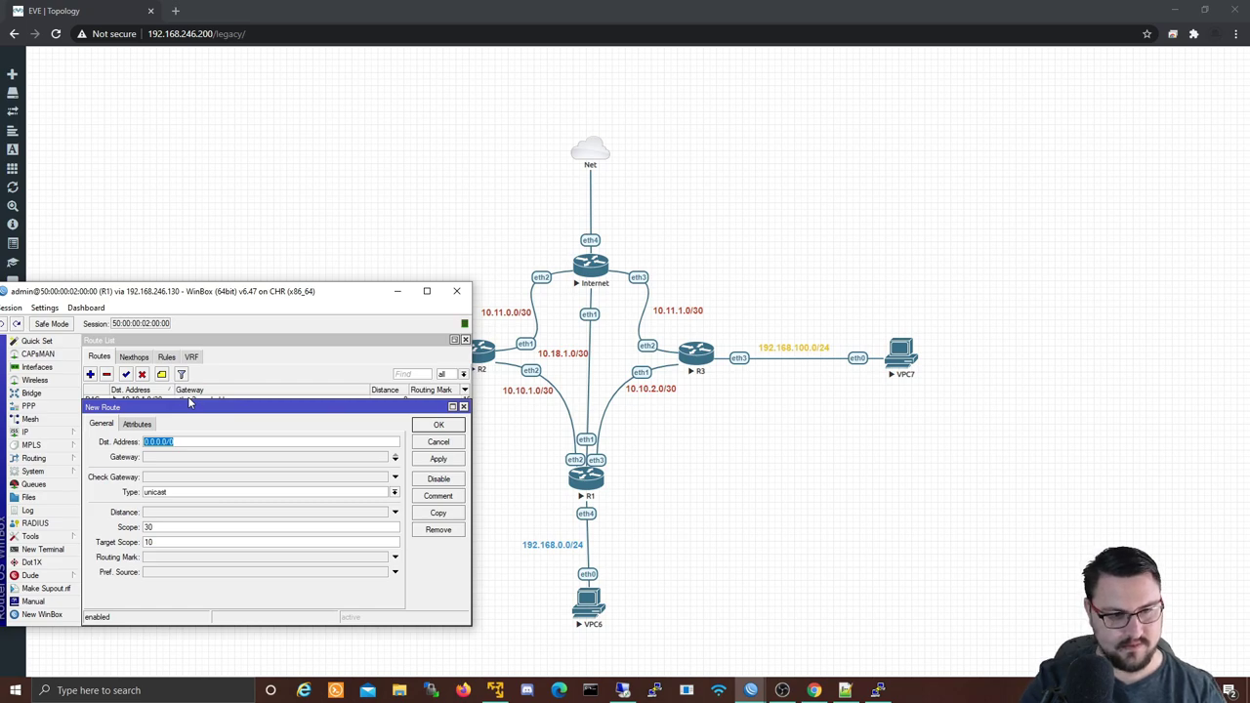
{"action": "type", "text": "192.168.1"}
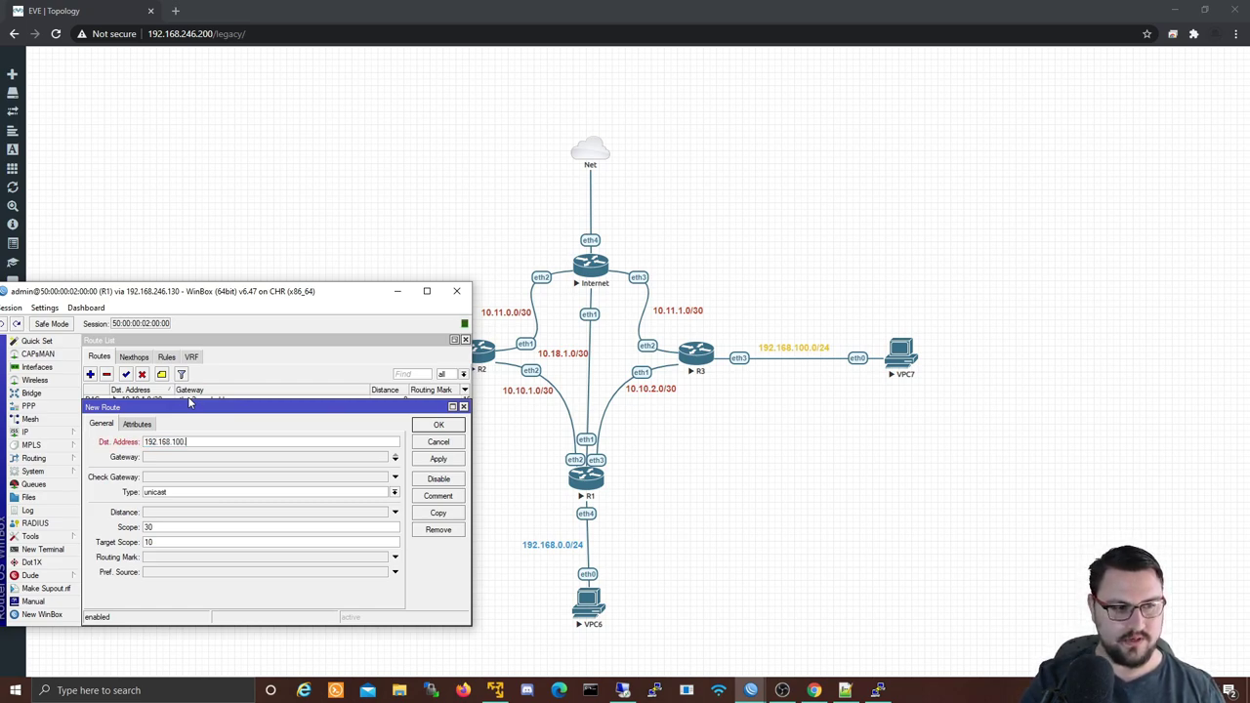
{"action": "key", "text": "Tab"}
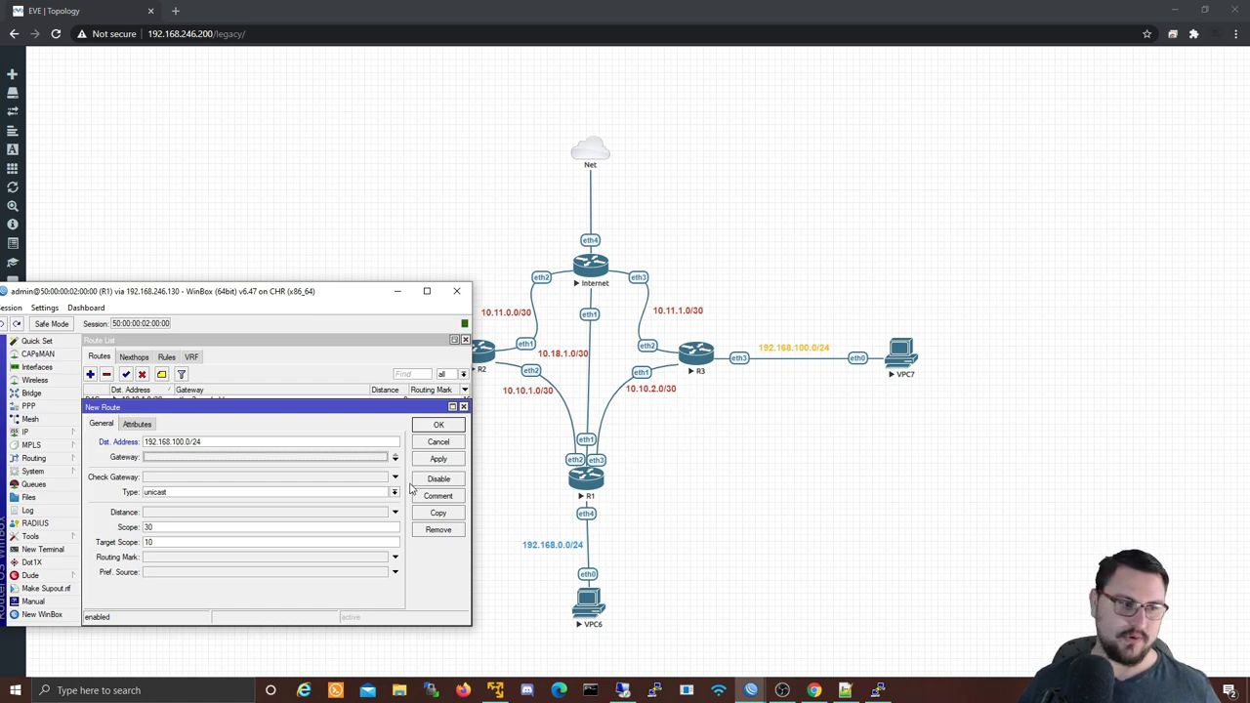
{"action": "left_click", "coordinate": [153, 457]}
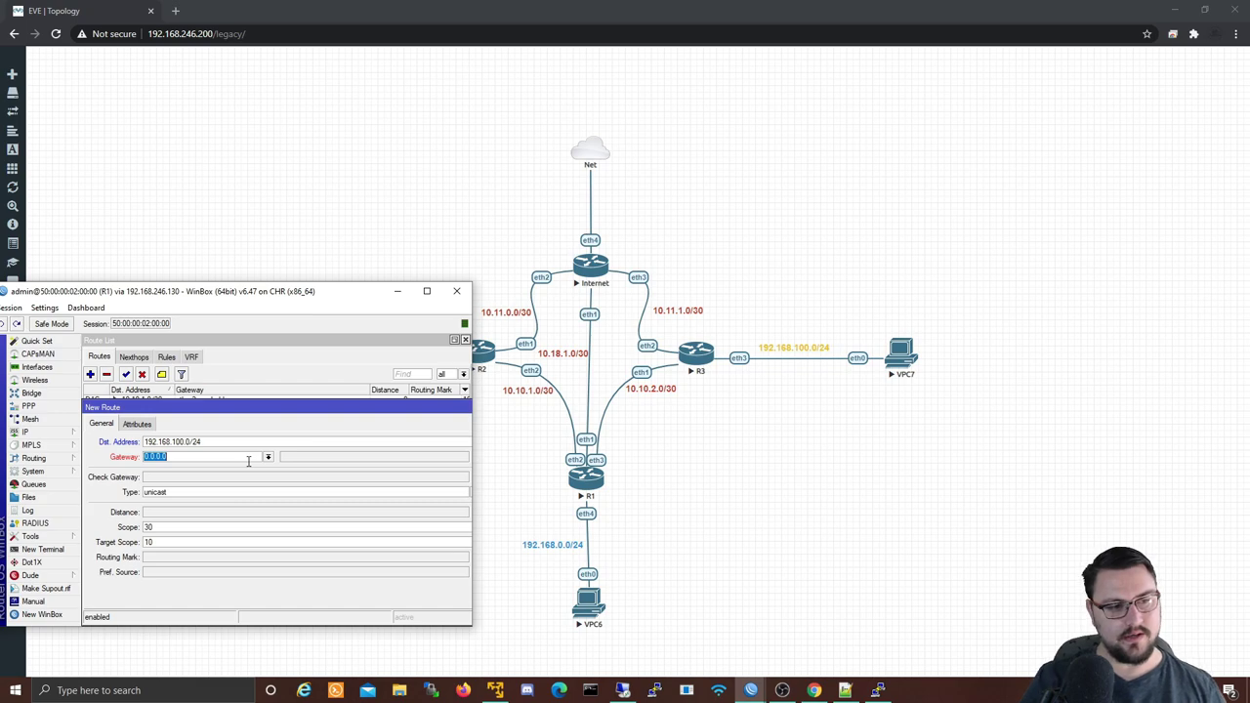
{"action": "type", "text": "1"}
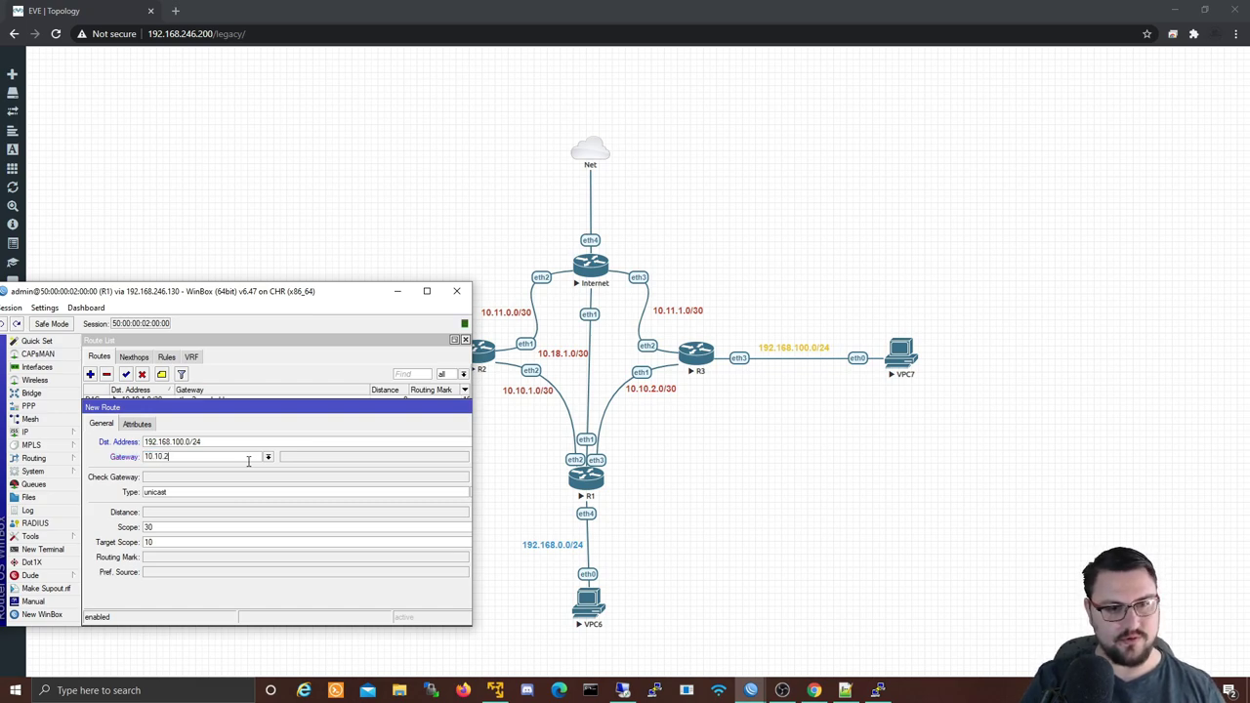
{"action": "left_click", "coordinate": [427, 291]}
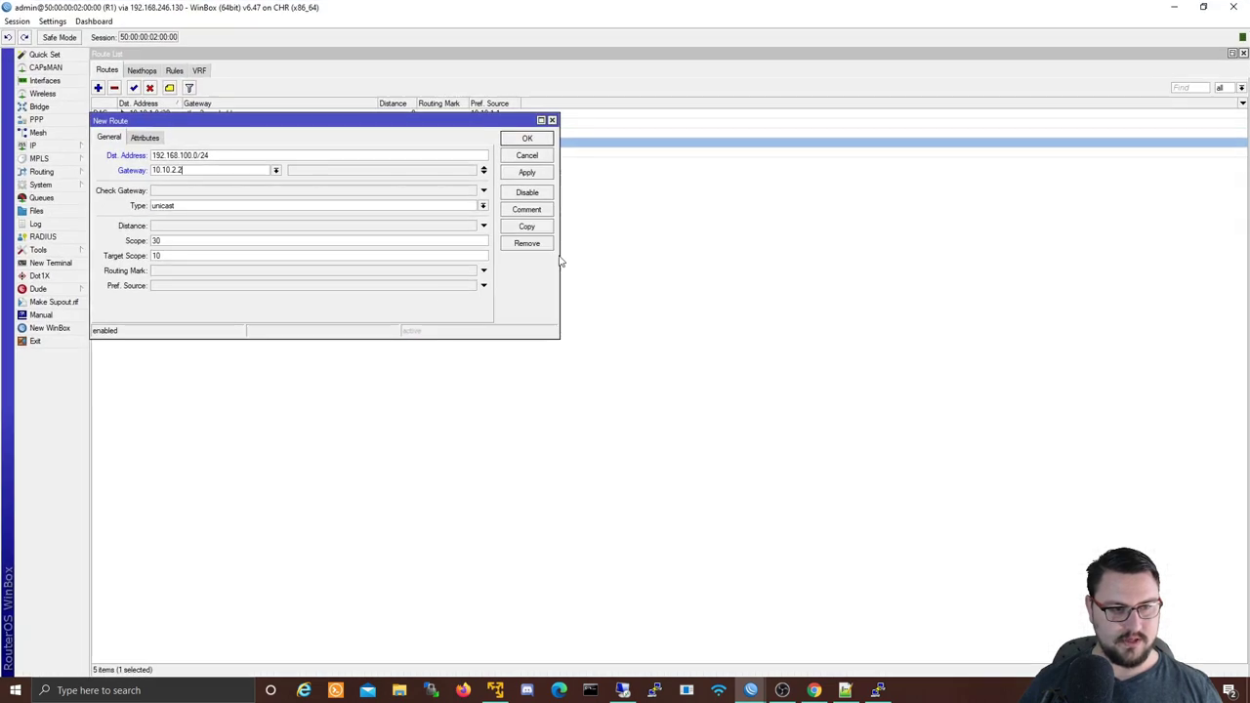
{"action": "left_click", "coordinate": [528, 174]}
{"action": "left_click", "coordinate": [525, 137]}
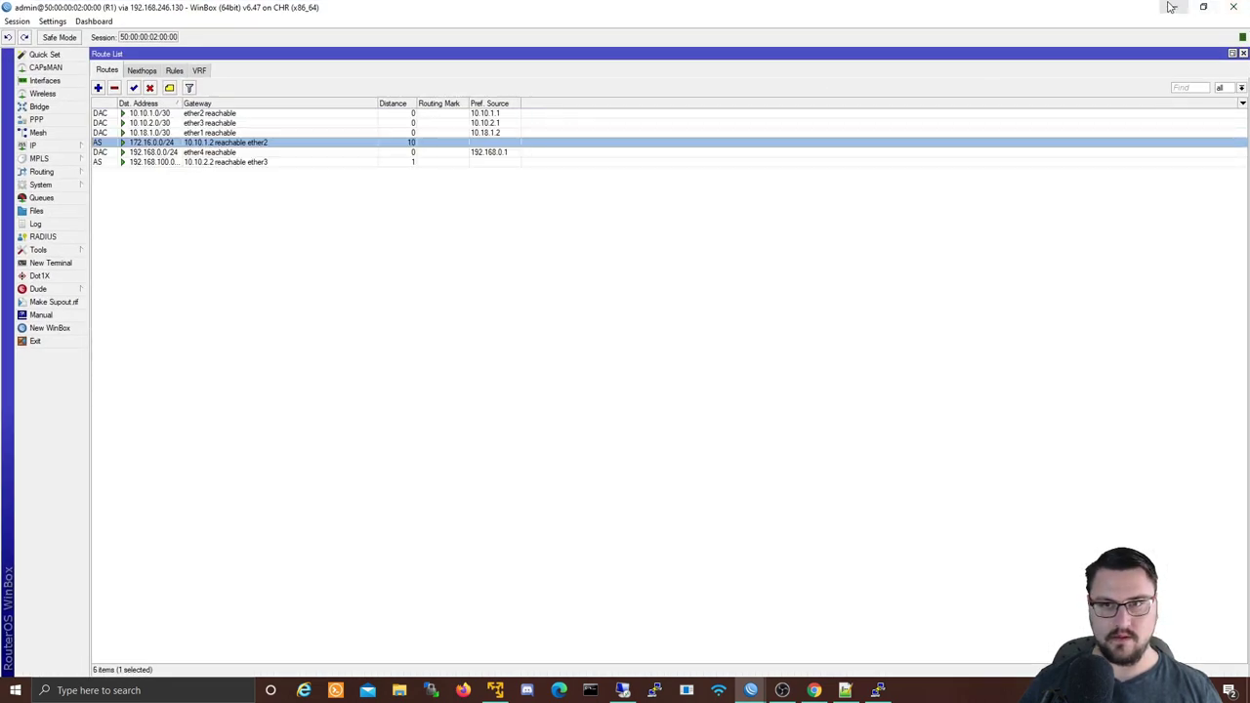
{"action": "double_click", "coordinate": [1123, 12]}
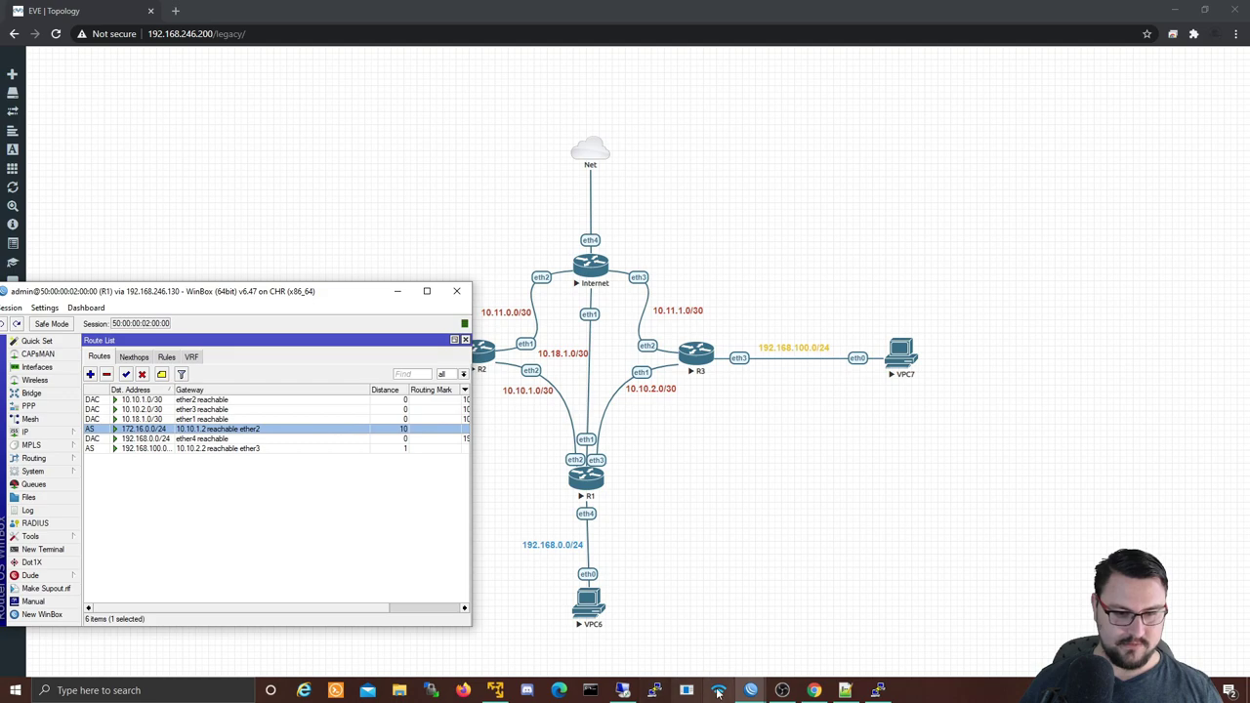
- Launch WinBox, reach R3 over RoMON through Internet_Router, and open its IP > Routes list
{"action": "right_click", "coordinate": [750, 691]}
{"action": "left_click", "coordinate": [736, 618]}
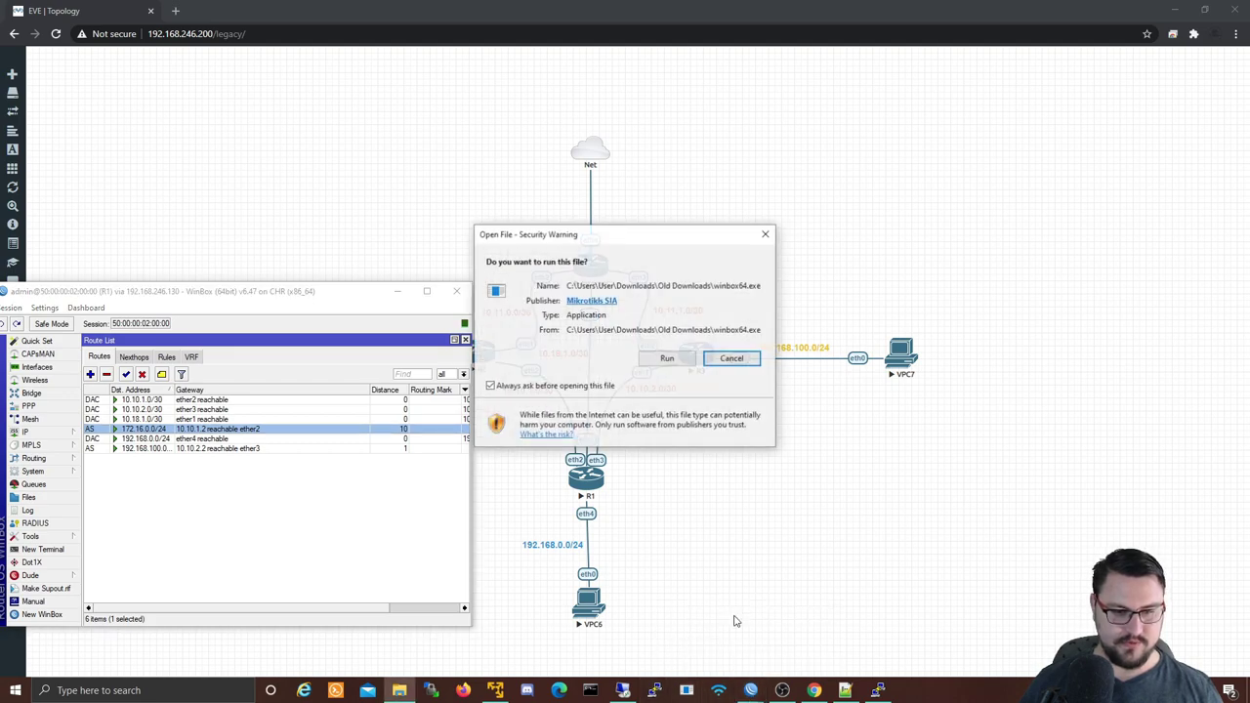
{"action": "left_click", "coordinate": [667, 357]}
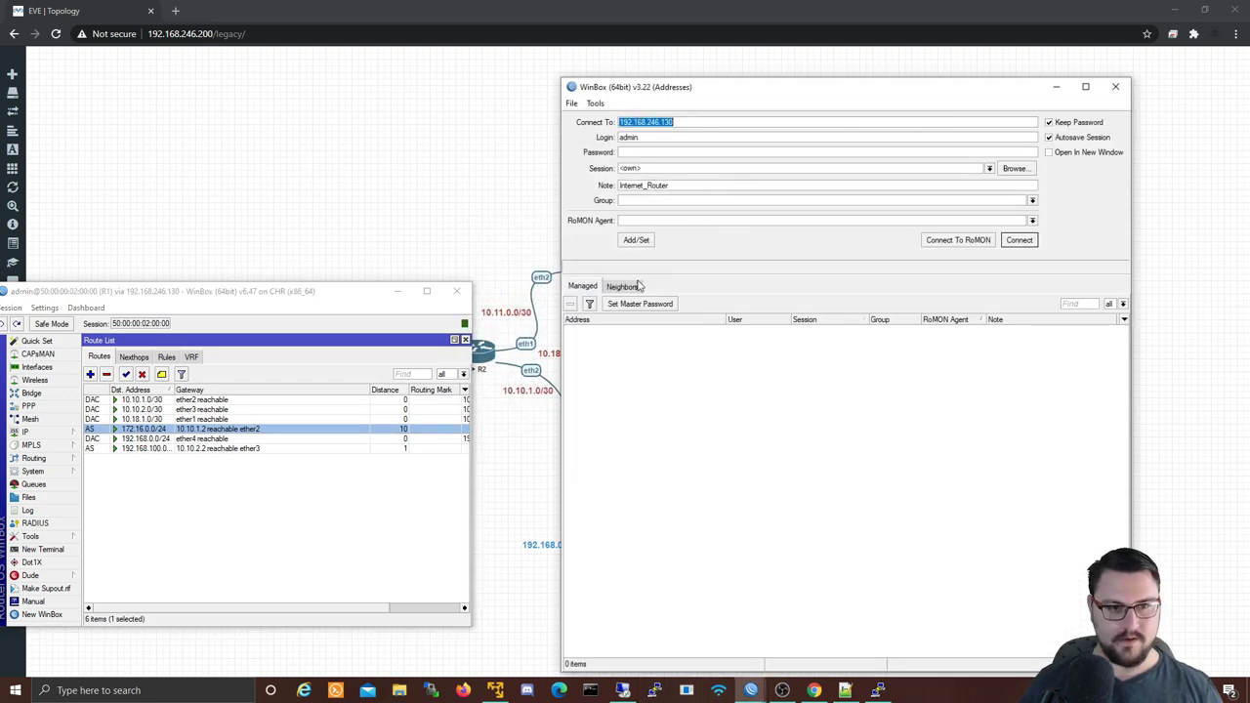
{"action": "left_click", "coordinate": [633, 286]}
{"action": "left_click", "coordinate": [668, 329]}
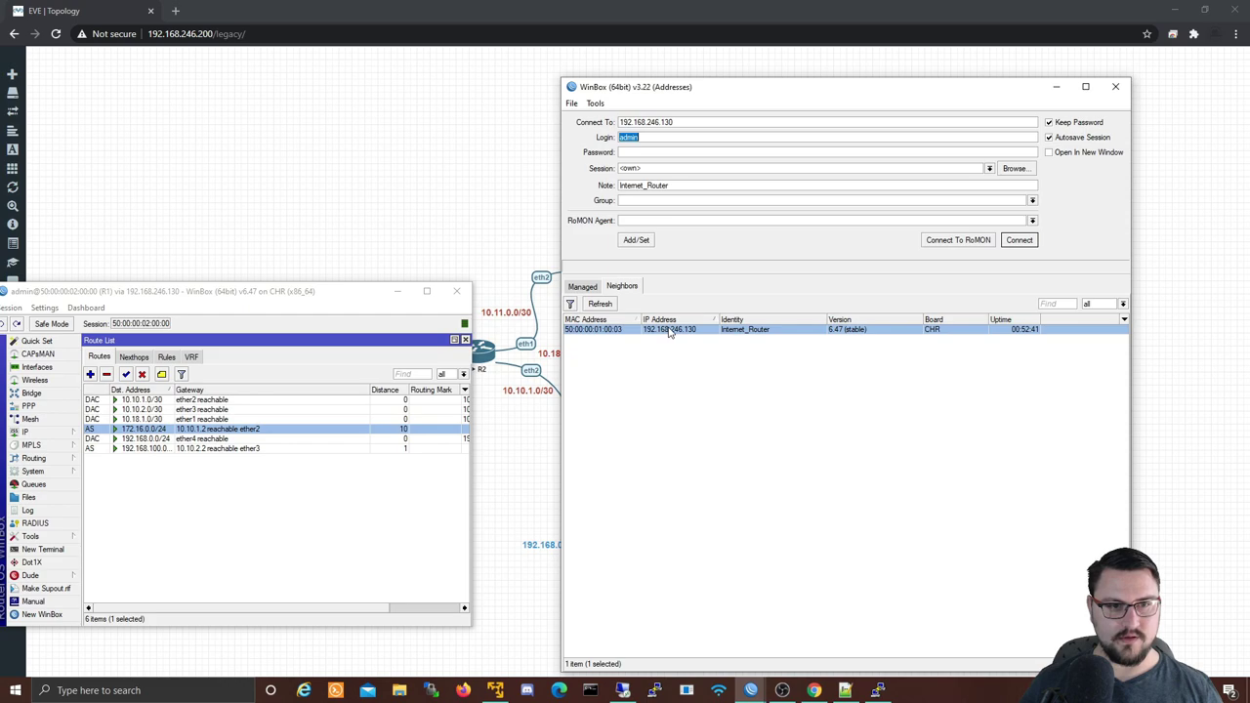
{"action": "left_click", "coordinate": [977, 242]}
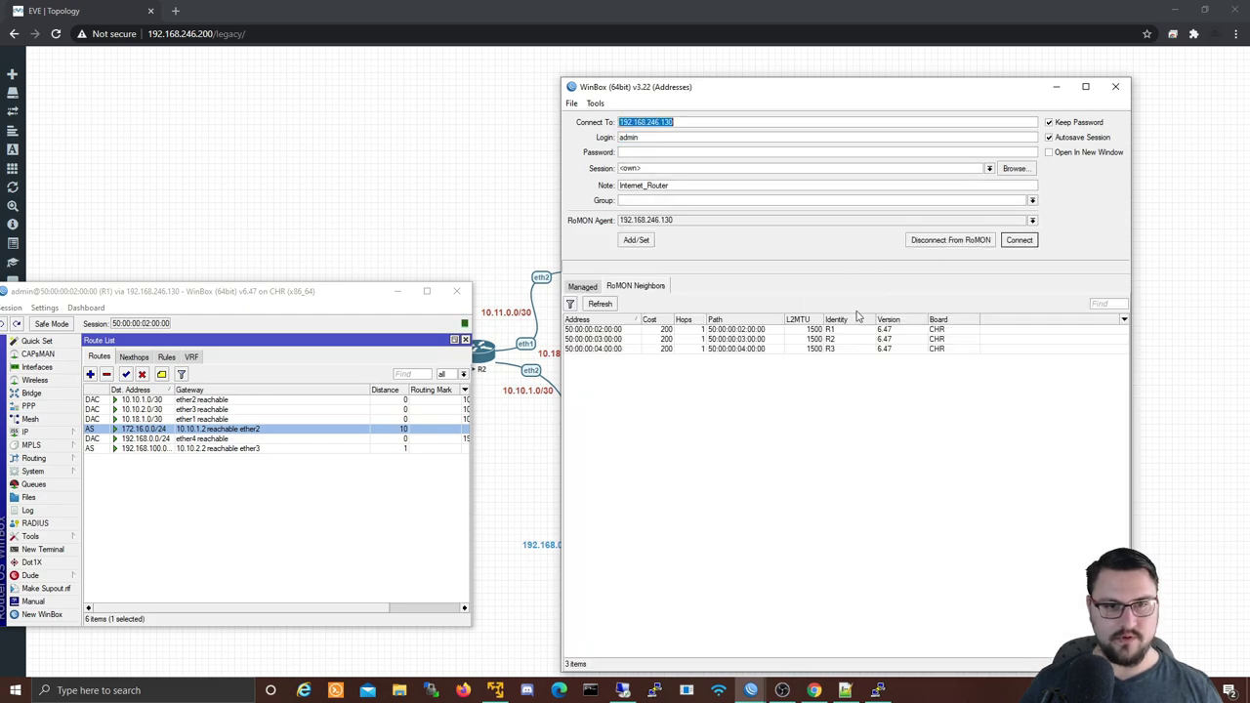
{"action": "left_click", "coordinate": [807, 349]}
{"action": "left_click", "coordinate": [1018, 240]}
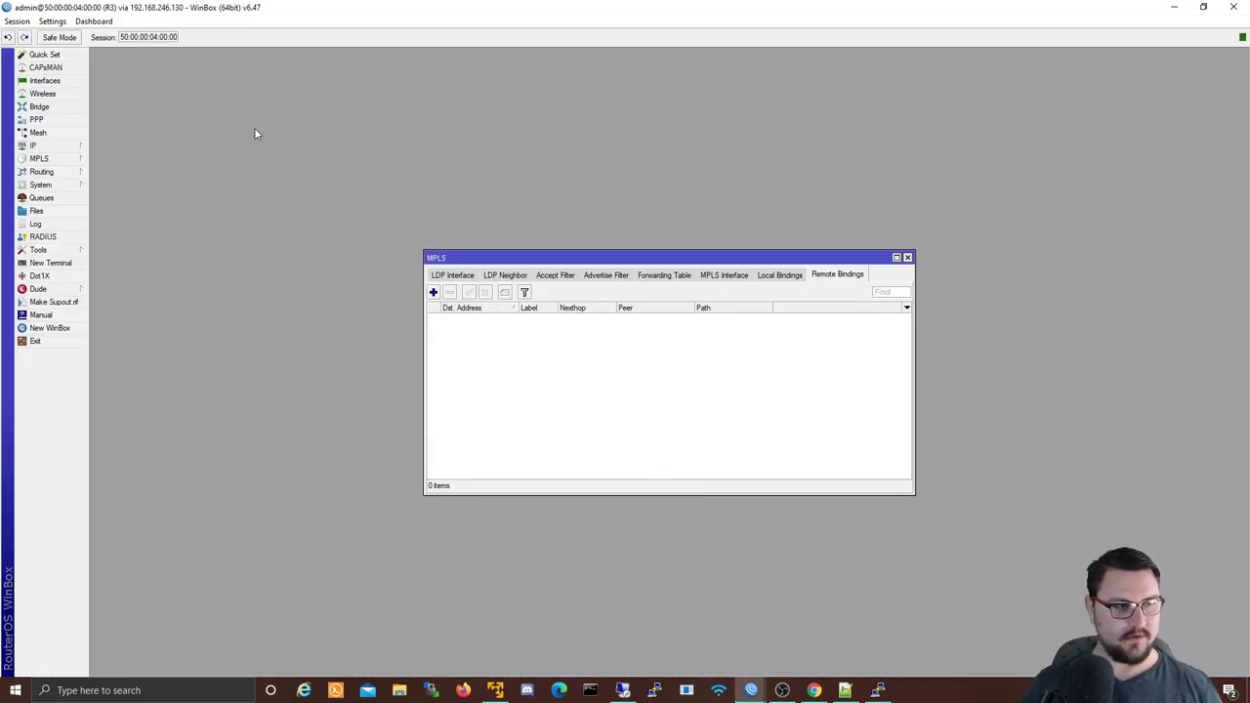
{"action": "left_click", "coordinate": [67, 146]}
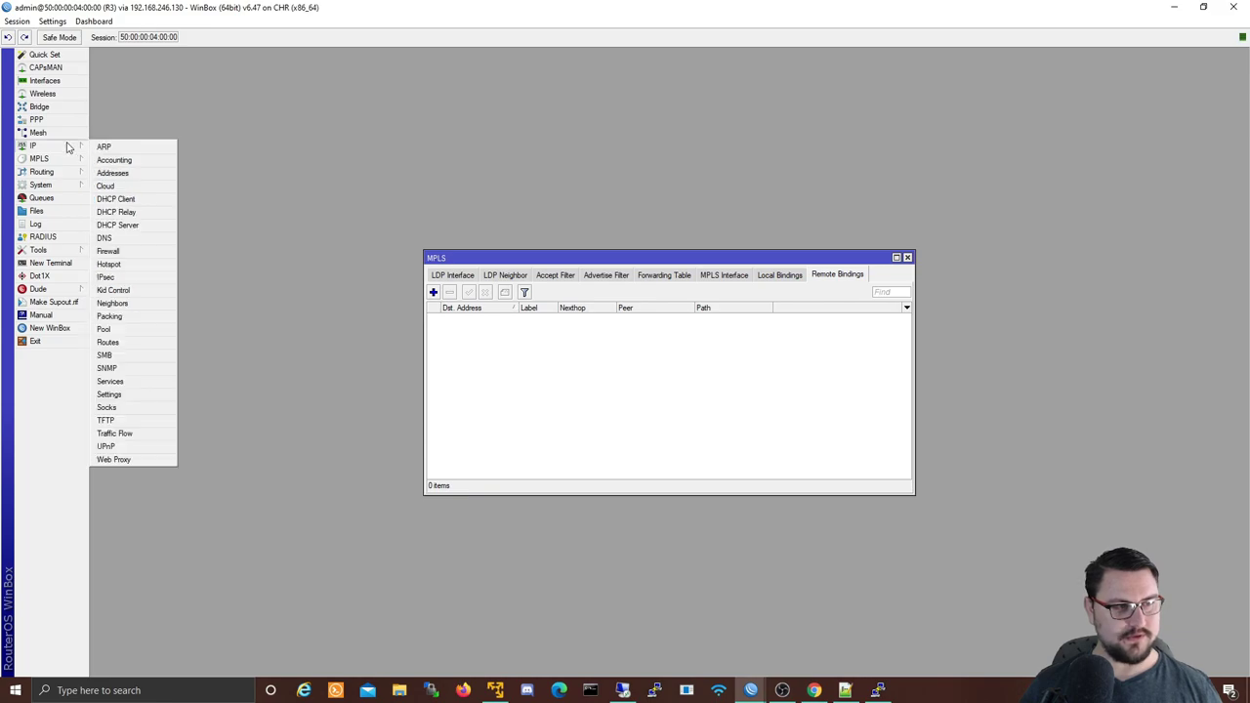
{"action": "left_click", "coordinate": [122, 341]}
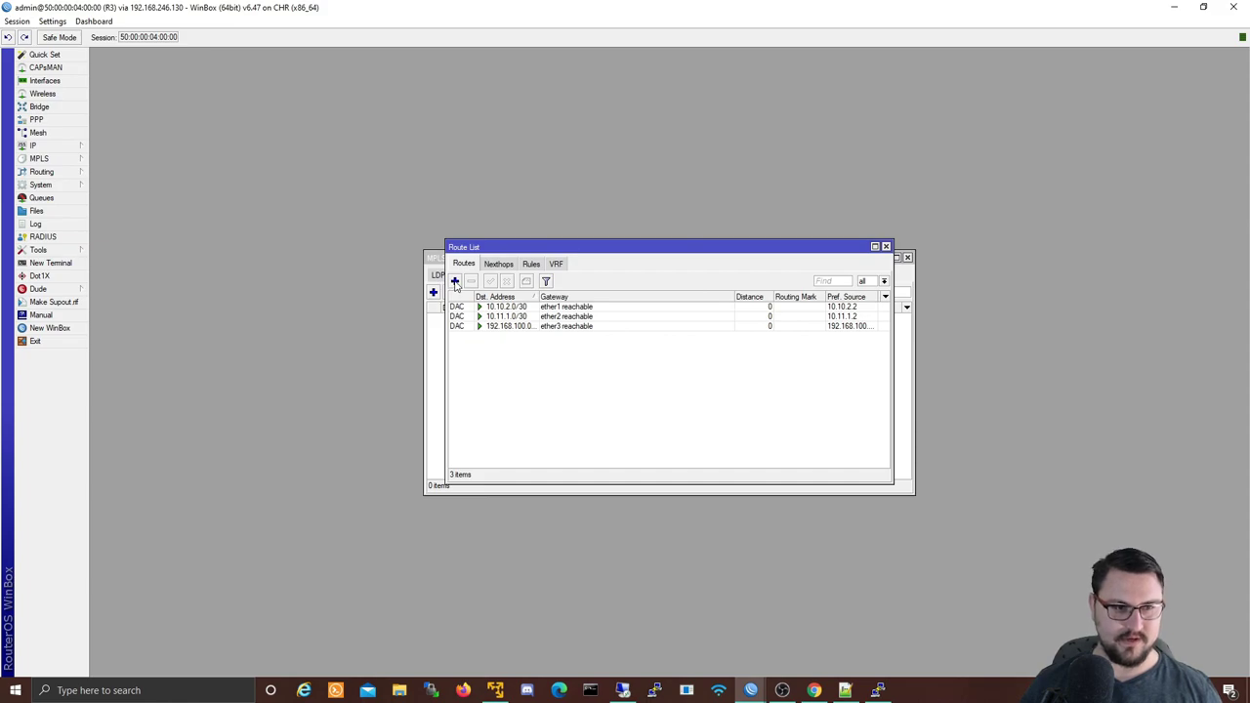
- Add an R3 route to 192.168.0.0/24 via gateway 10.10.2.1 and save it
{"action": "left_click", "coordinate": [455, 283]}
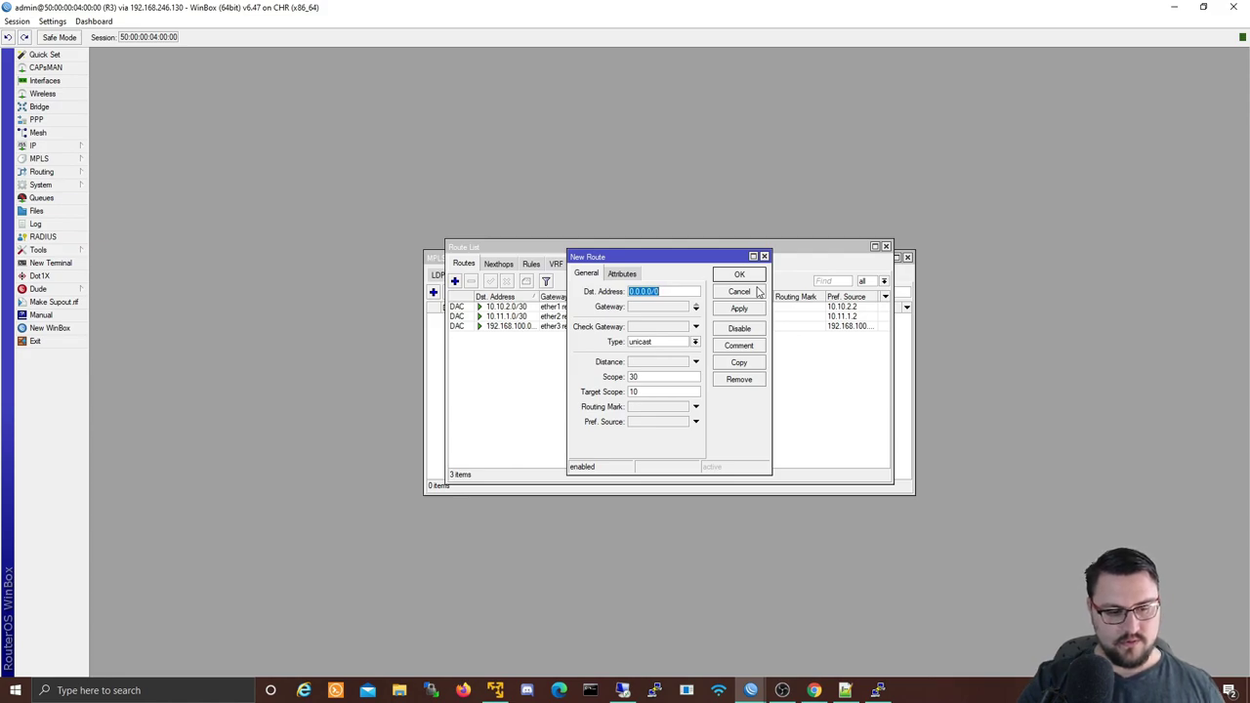
{"action": "type", "text": "192.168.0"}
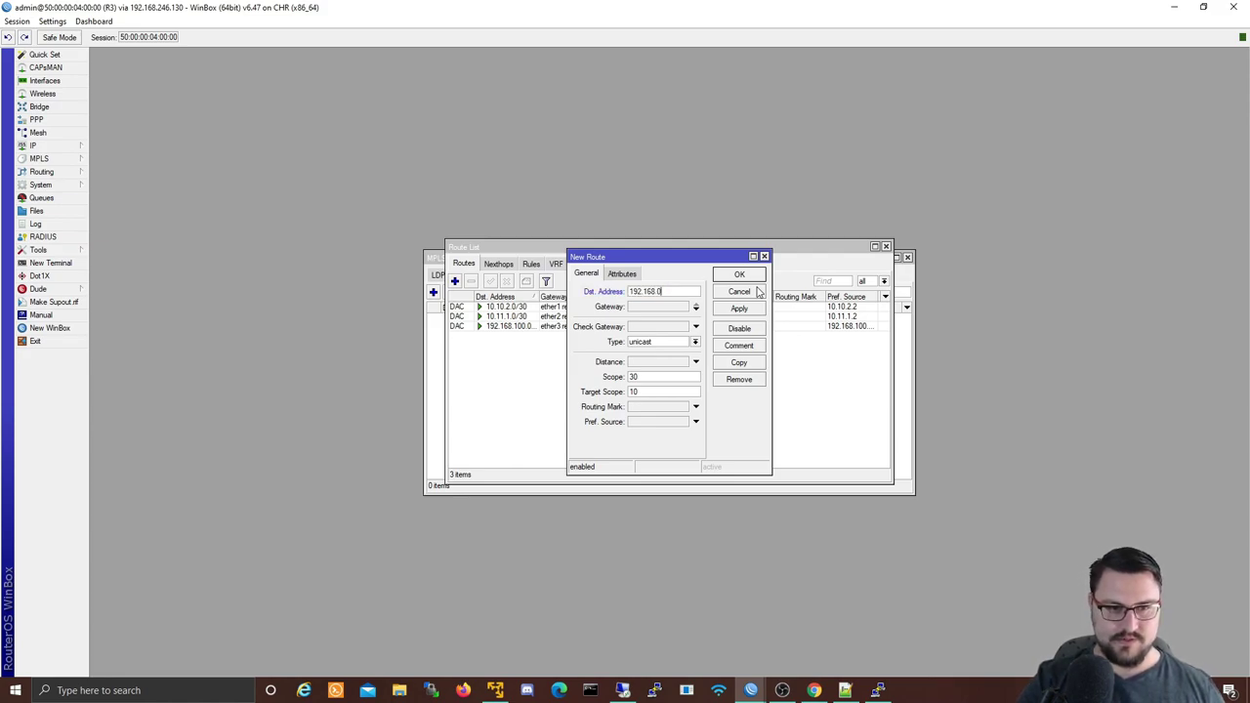
{"action": "type", "text": ".0/24"}
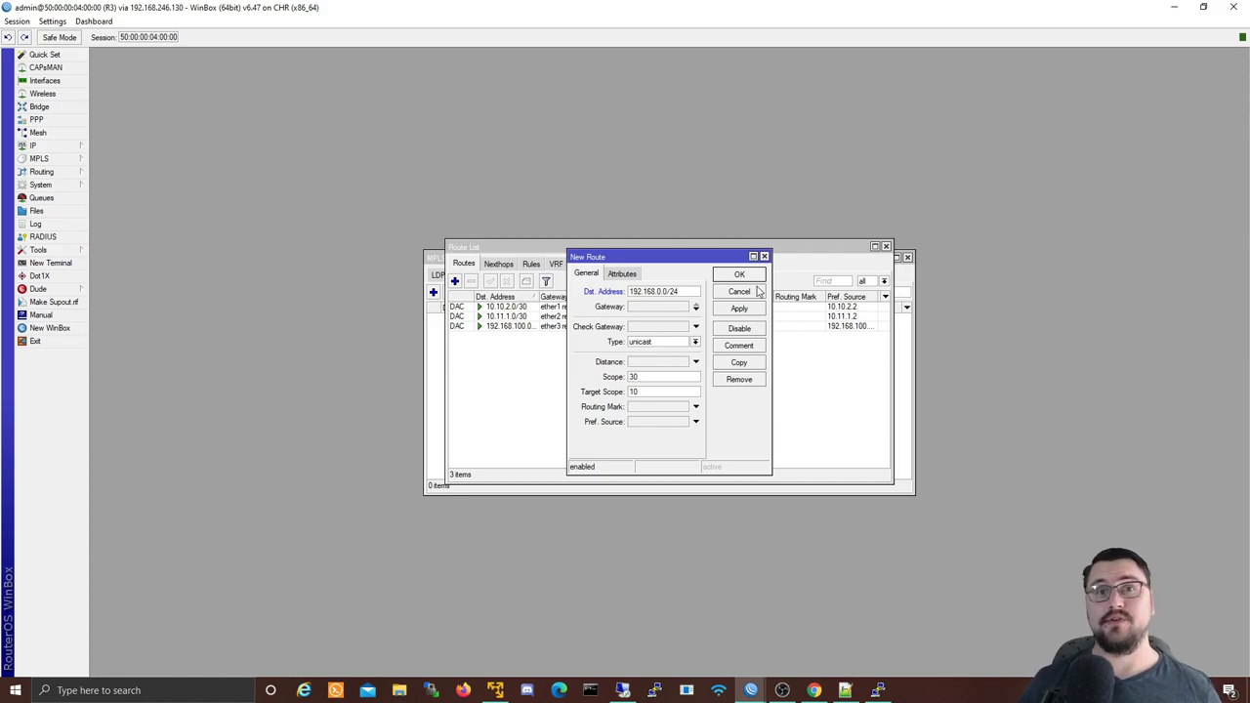
{"action": "left_click_drag", "start_coordinate": [553, 5], "coordinate": [314, 256]}
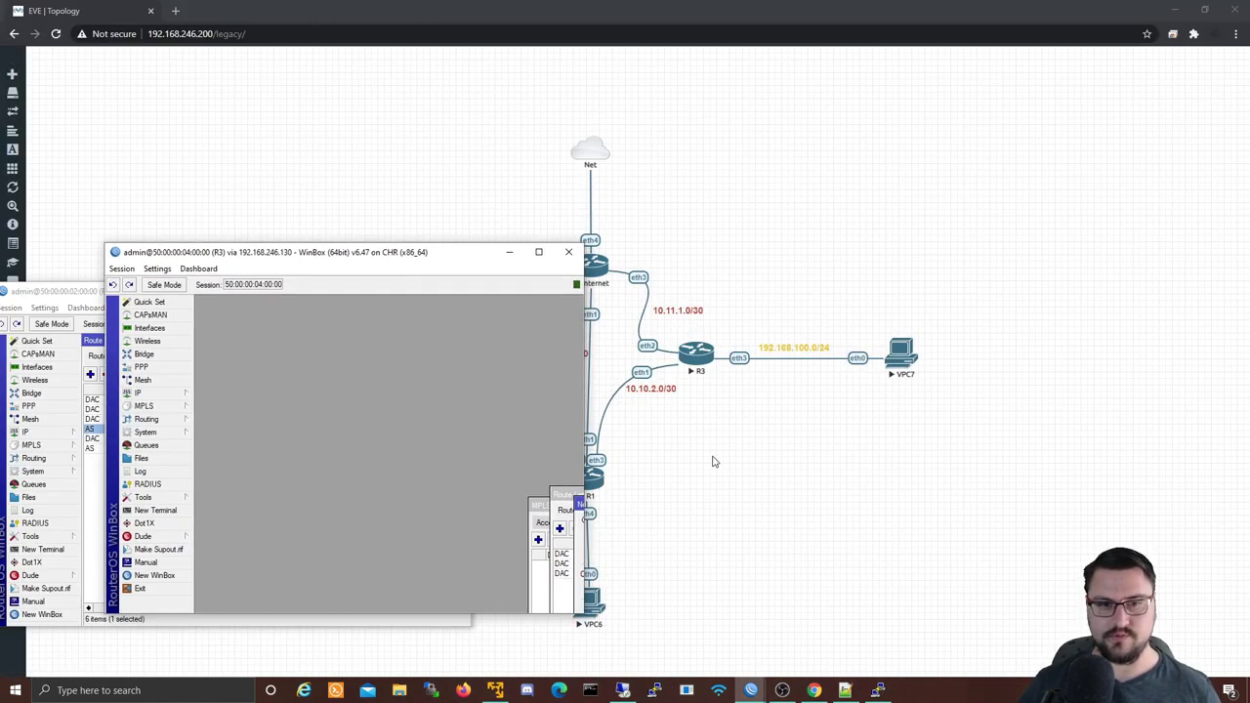
{"action": "double_click", "coordinate": [395, 254]}
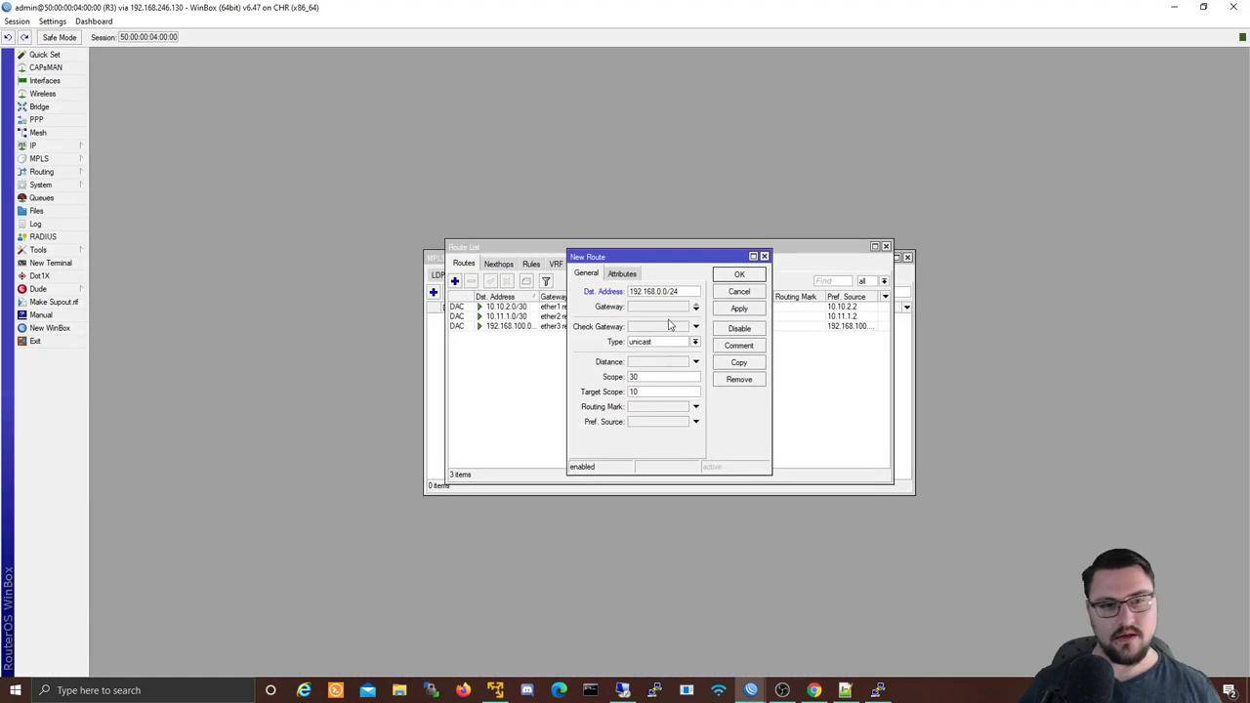
{"action": "left_click", "coordinate": [647, 307]}
{"action": "type", "text": "10.10.2.1"}
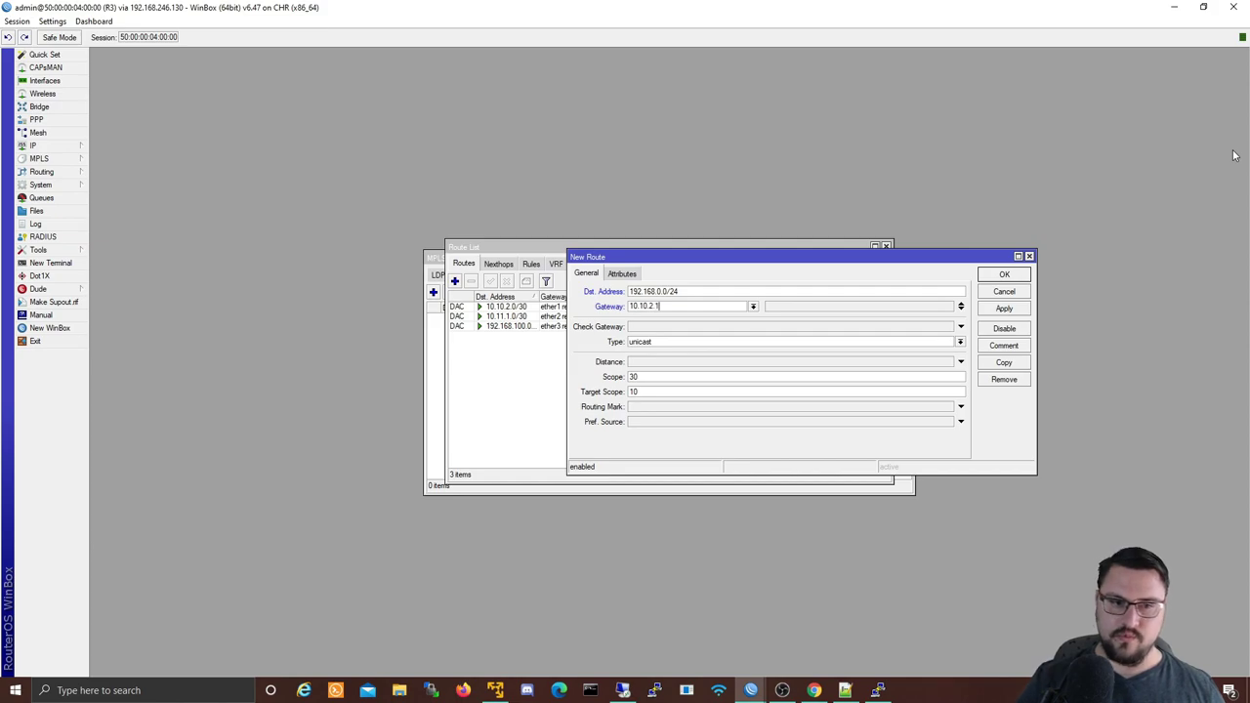
{"action": "left_click", "coordinate": [1005, 308]}
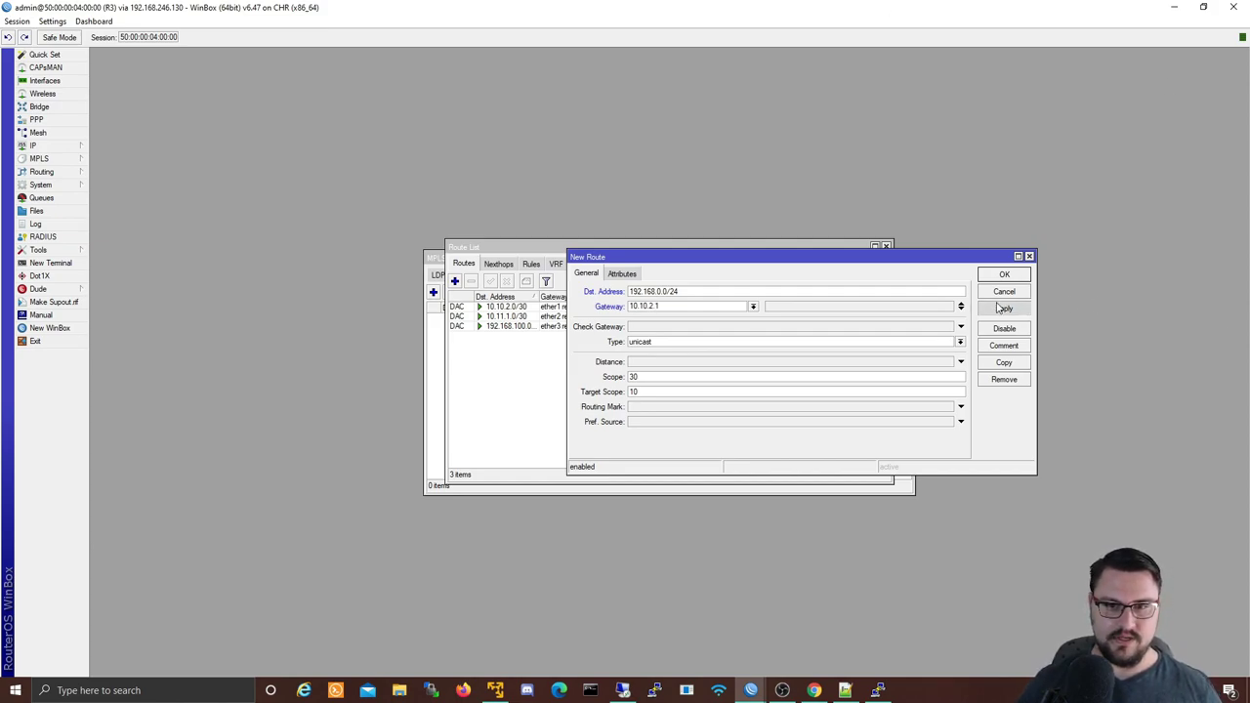
{"action": "left_click", "coordinate": [1005, 275]}
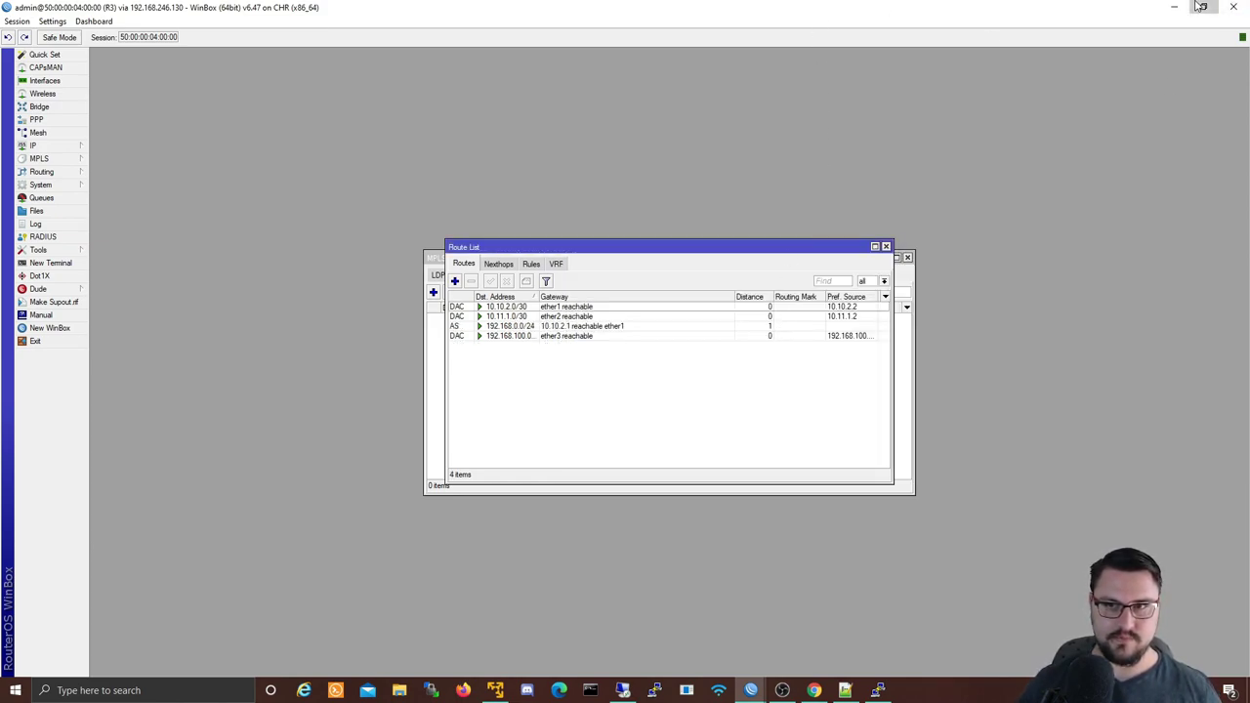
{"action": "left_click", "coordinate": [1204, 8]}
{"action": "left_click", "coordinate": [774, 273]}
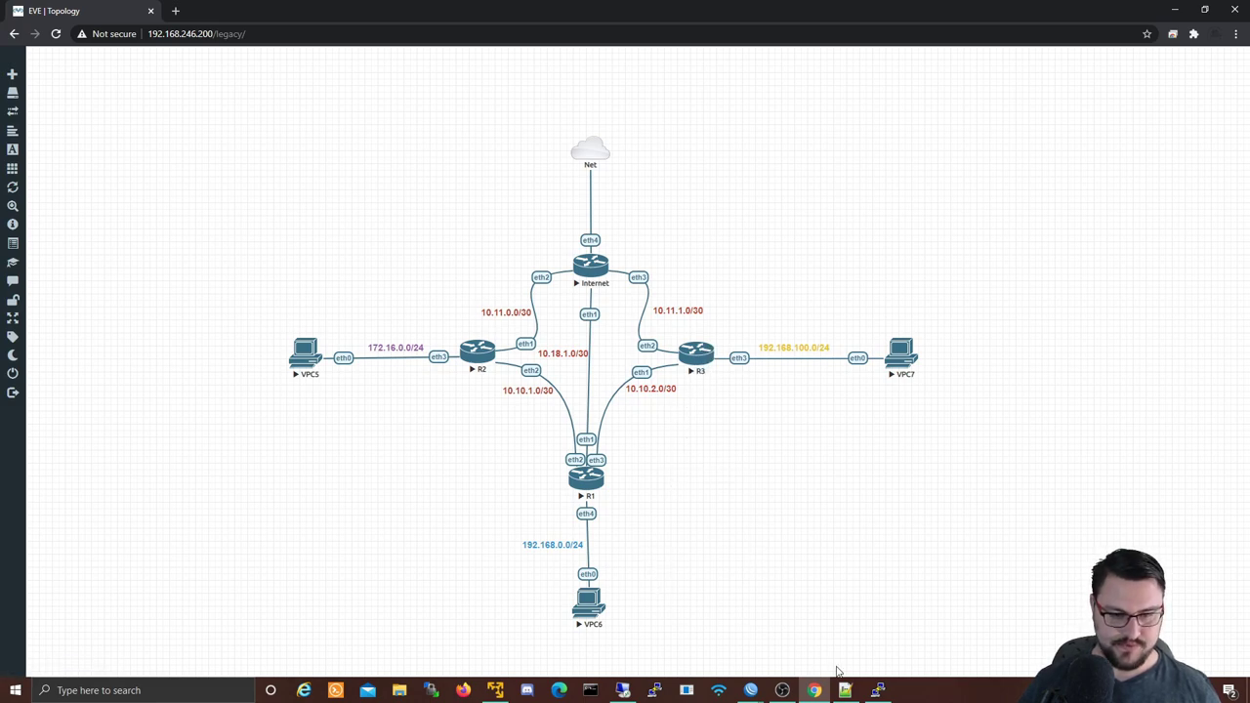
- Ping 192.168.100.254 from the VPC console and stop it after the replies
{"action": "left_click", "coordinate": [878, 691]}
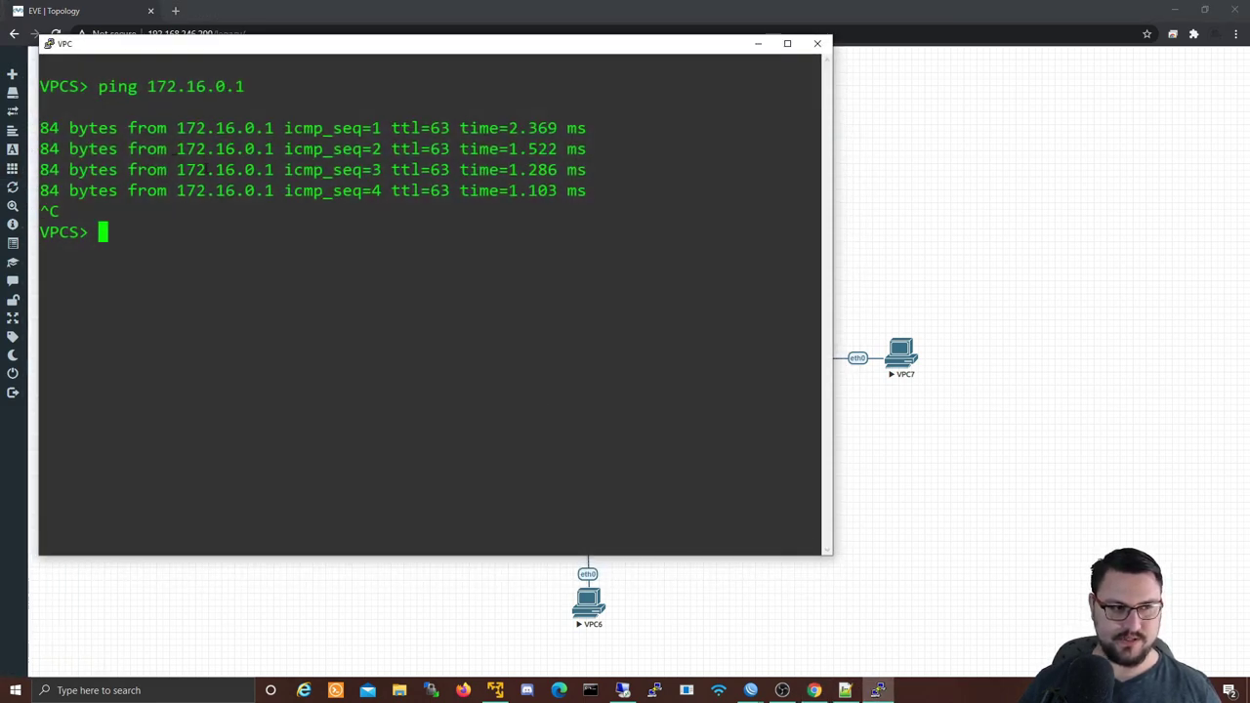
{"action": "type", "text": "ping"}
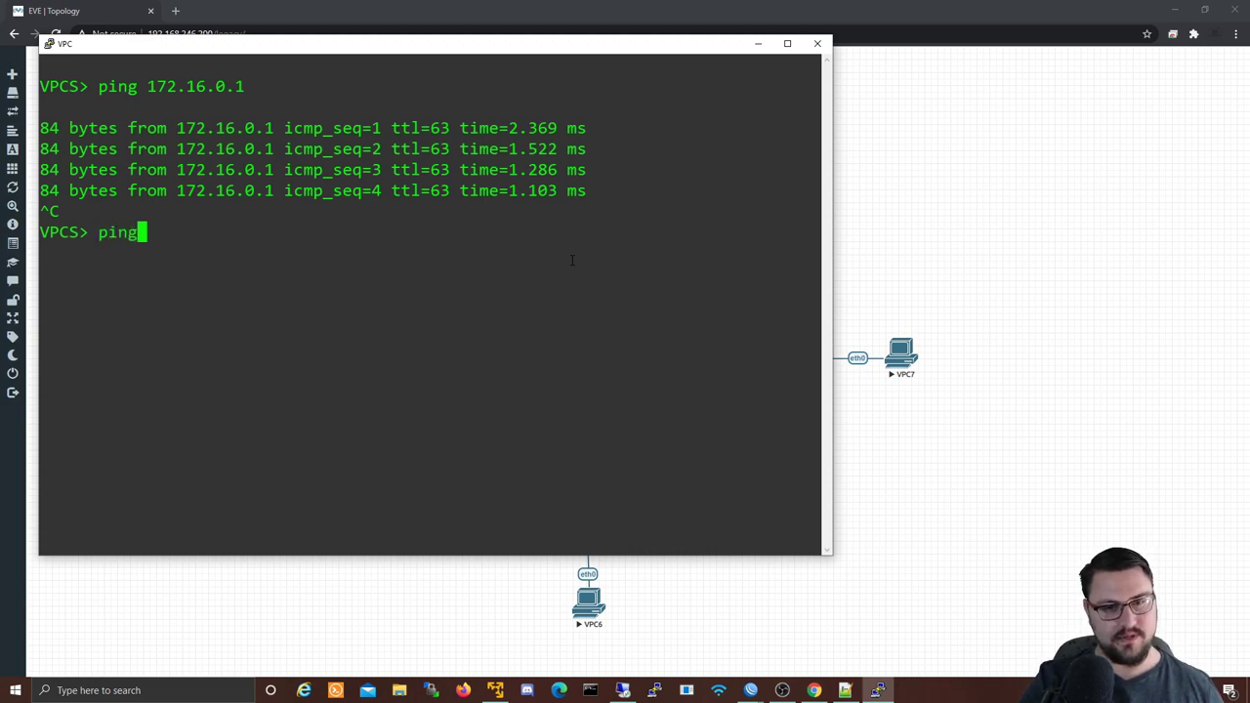
{"action": "type", "text": " 192.192.168.100."}
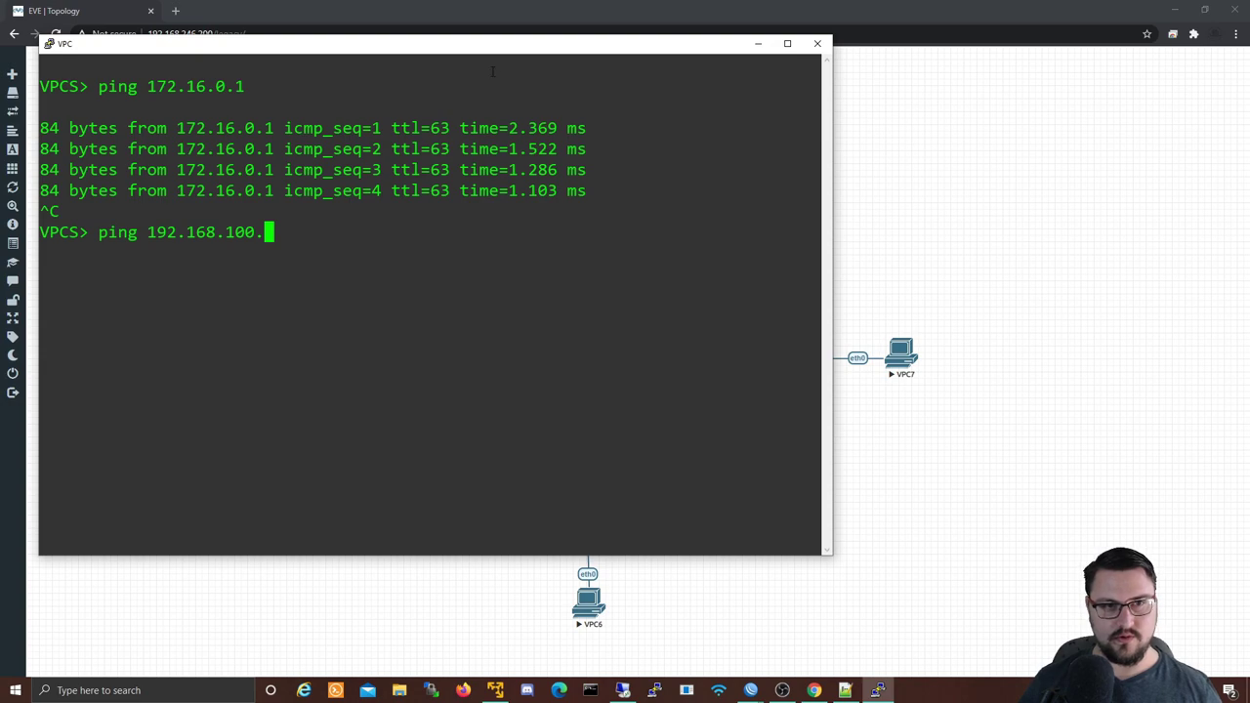
{"action": "left_click_drag", "start_coordinate": [500, 55], "coordinate": [501, 170]}
{"action": "type", "text": "254"}
{"action": "key", "text": "Return"}
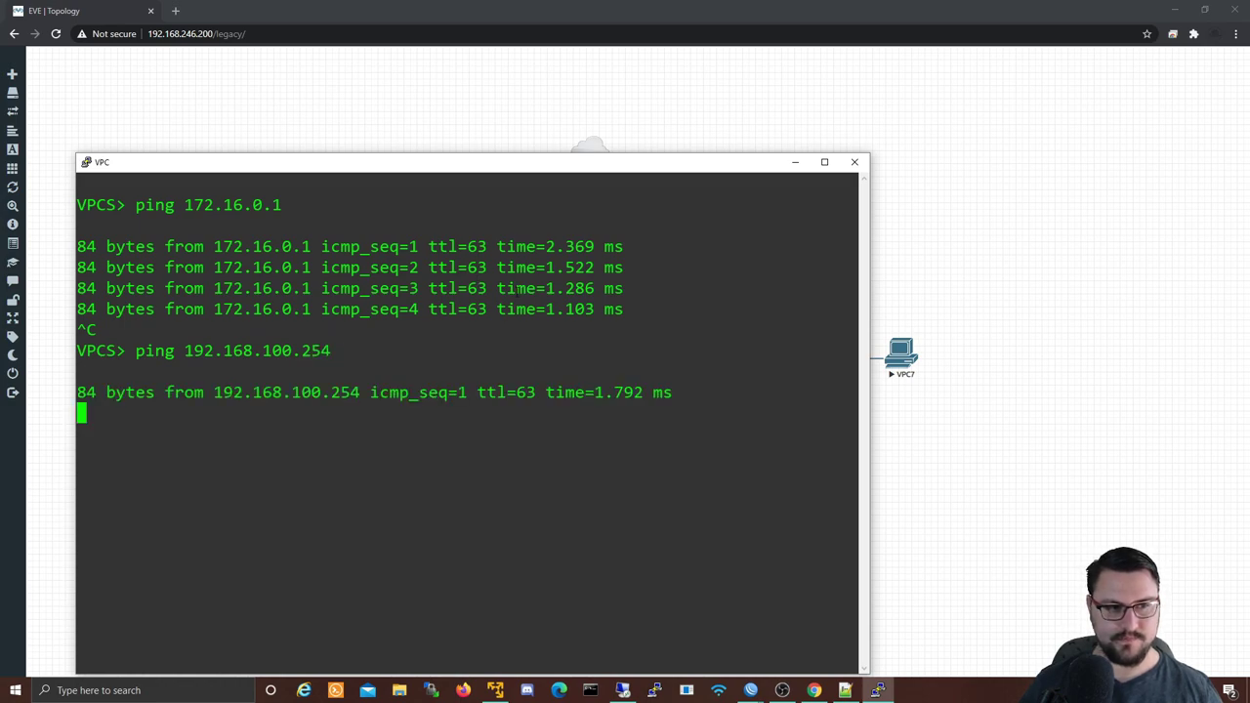
{"action": "key", "text": "ctrl+c"}
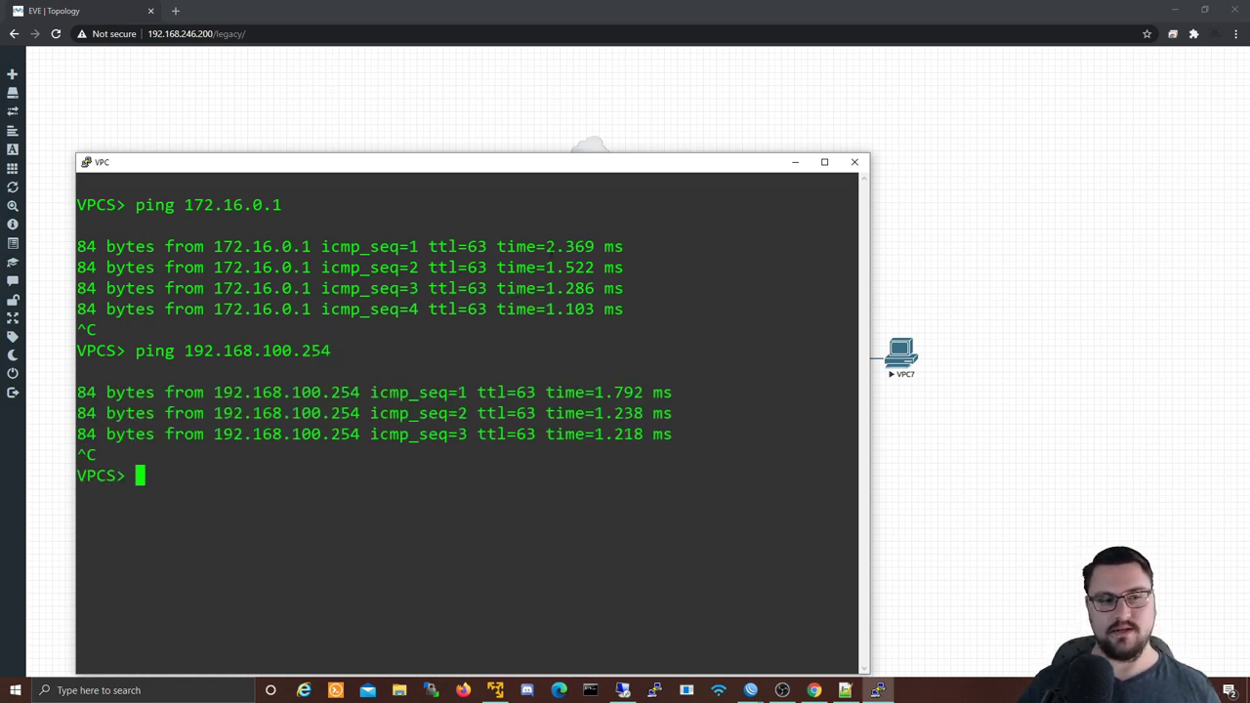
- Ping 192.168.100.100 from the console, then minimize it to show the topology
{"action": "key", "text": "Up"}
{"action": "key", "text": "BackSpace"}
{"action": "key", "text": "BackSpace"}
{"action": "key", "text": "BackSpace"}
{"action": "key", "text": "BackSpace"}
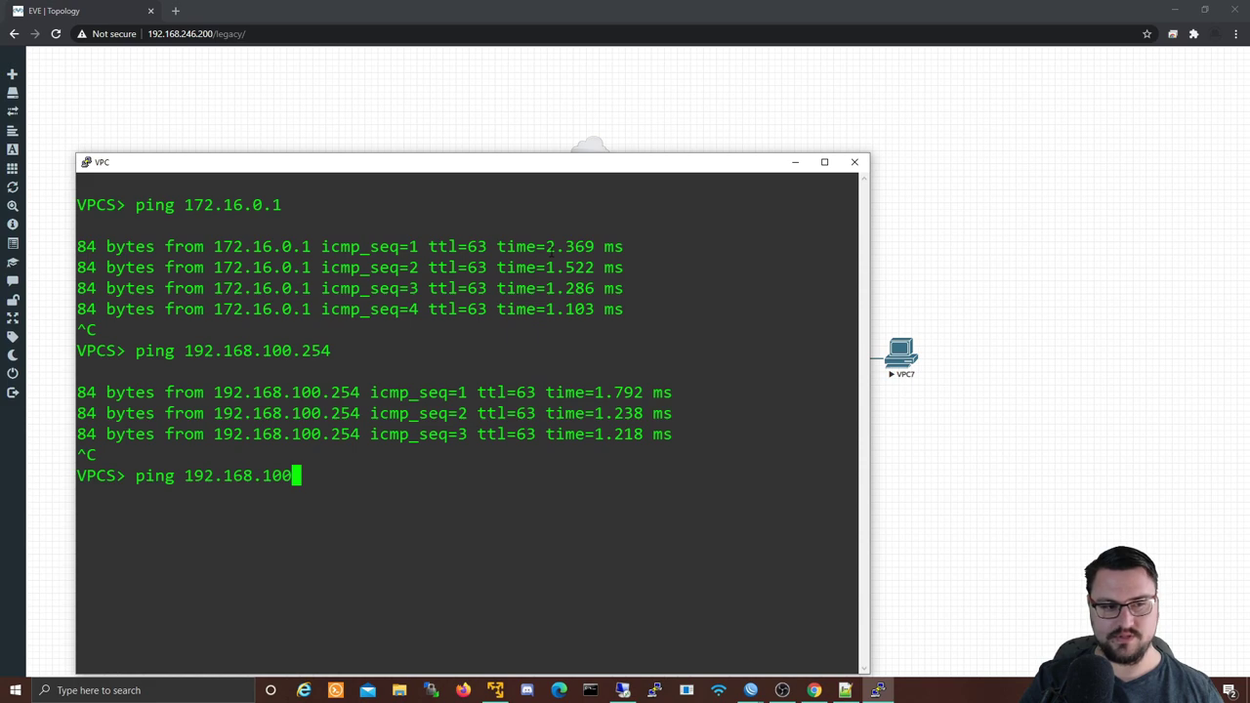
{"action": "type", "text": ".100"}
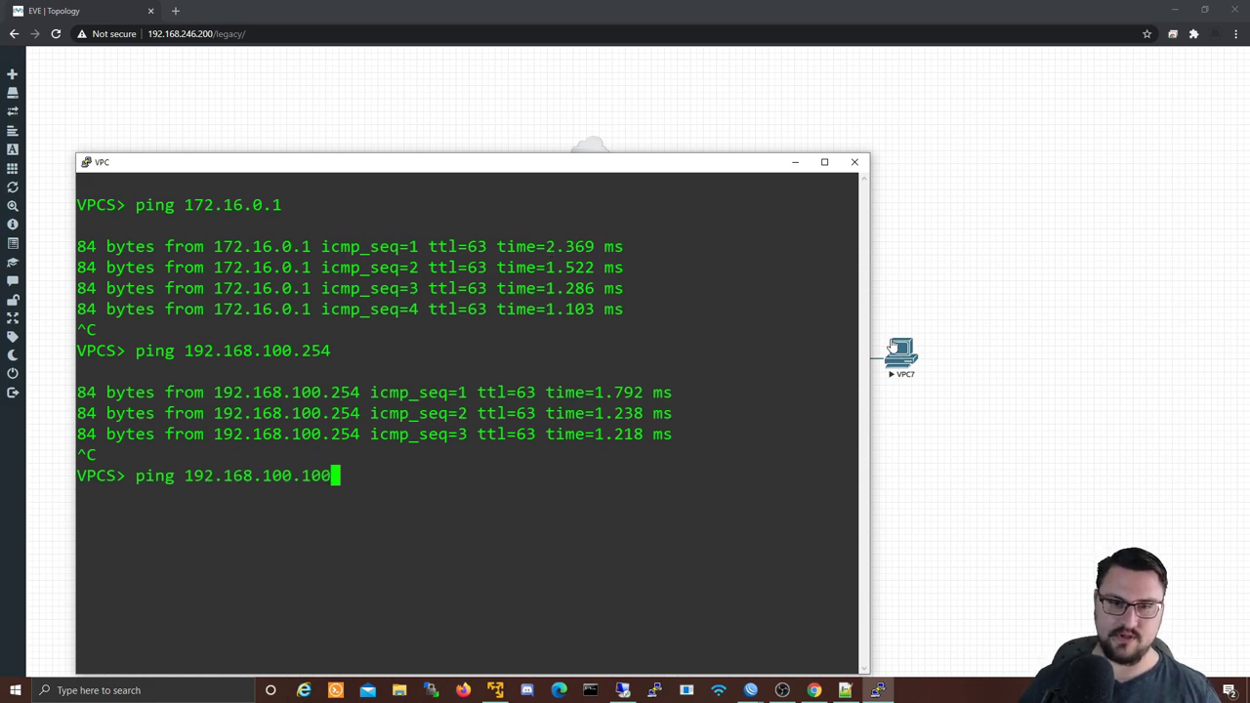
{"action": "left_click", "coordinate": [902, 355]}
{"action": "left_click", "coordinate": [904, 355]}
{"action": "left_click_drag", "start_coordinate": [556, 311], "coordinate": [547, 332]}
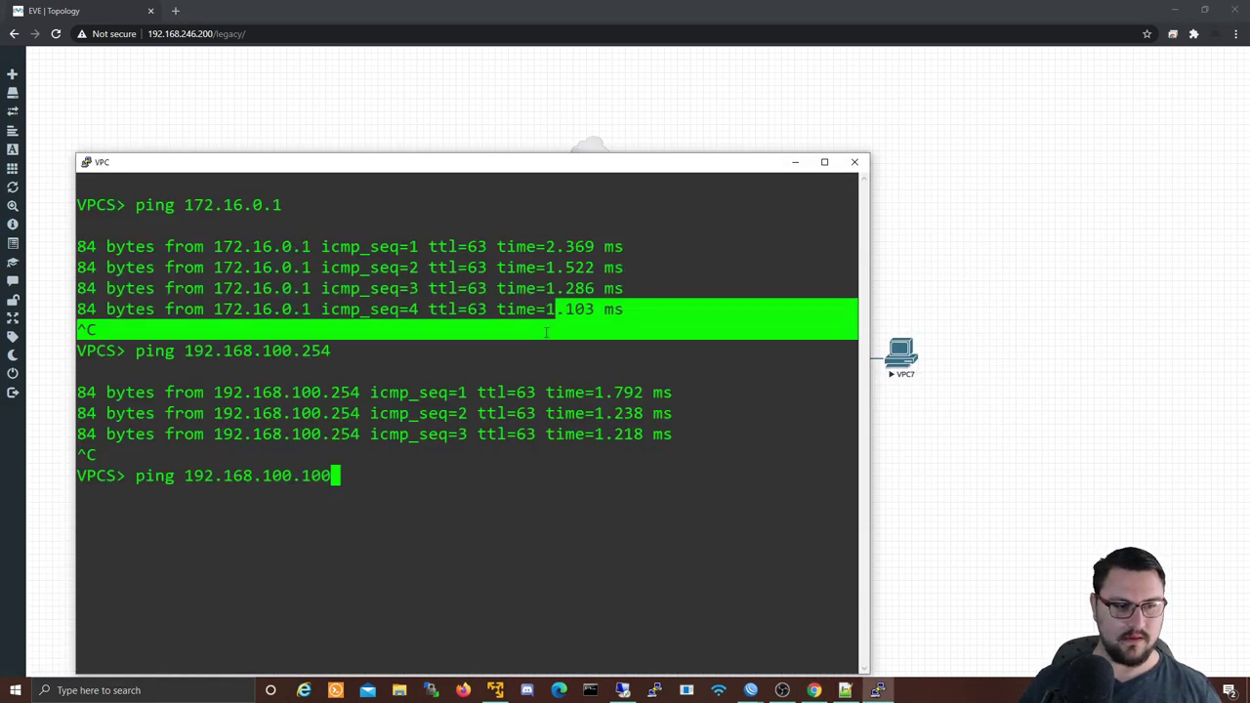
{"action": "left_click", "coordinate": [549, 332]}
{"action": "key", "text": "Return"}
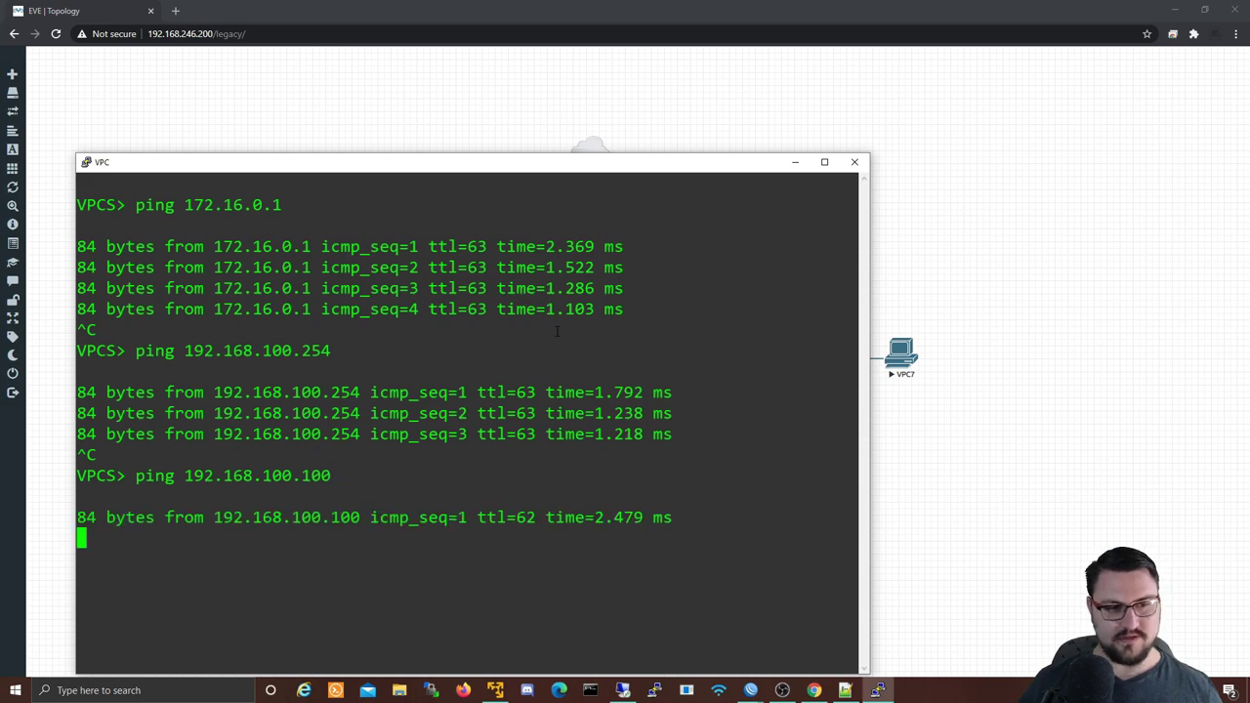
{"action": "key", "text": "ctrl+c"}
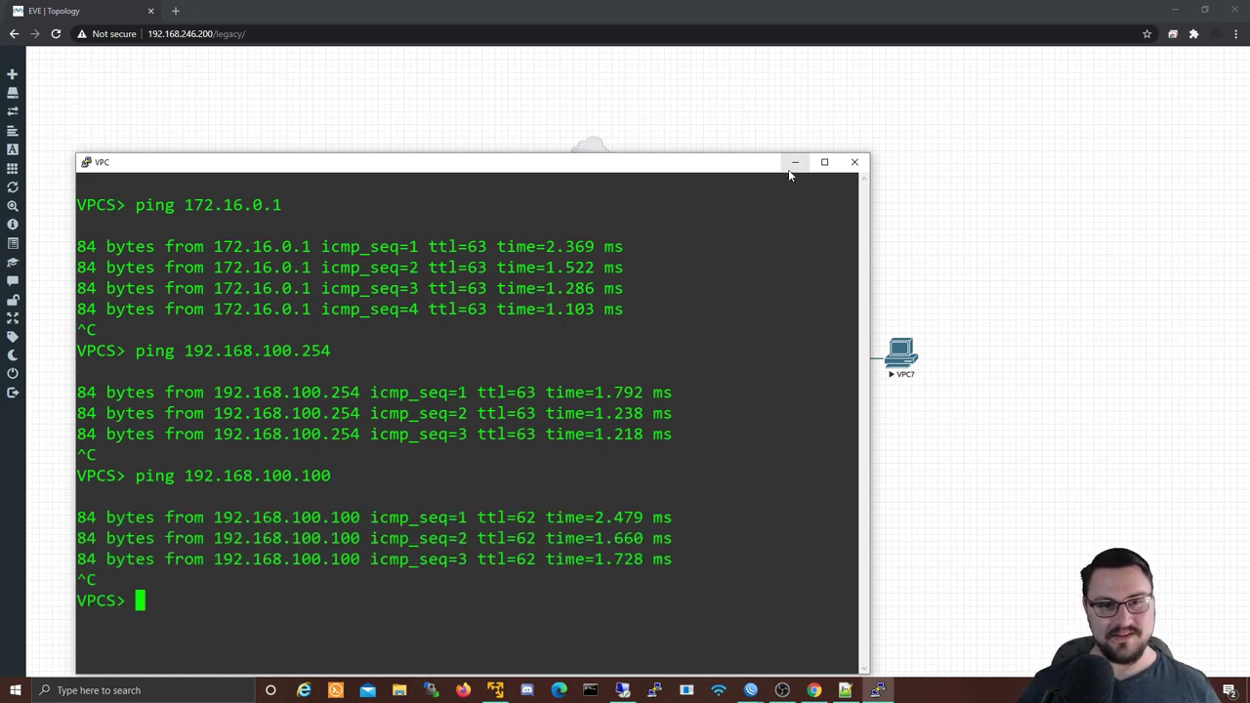
{"action": "left_click", "coordinate": [795, 162]}
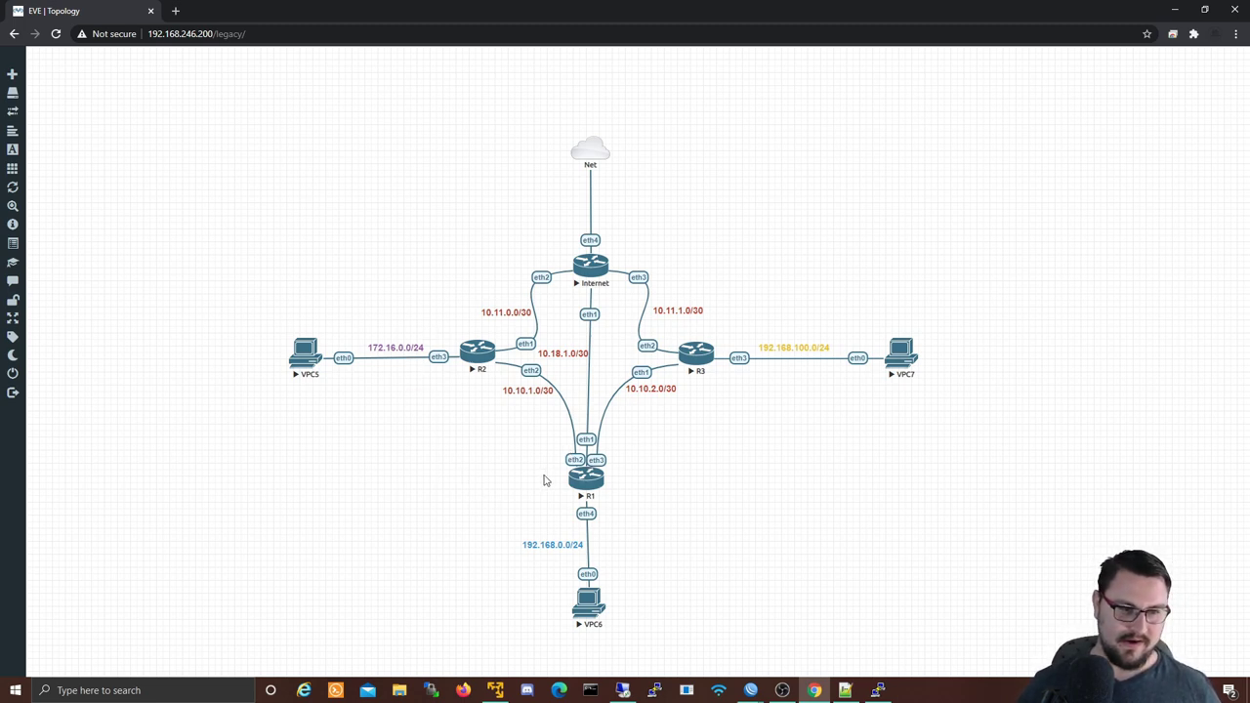
- Ping 192.168.100.100 from the VPCS host, see network unreachable, and close the session
{"action": "left_click", "coordinate": [305, 354]}
{"action": "left_click", "coordinate": [677, 140]}
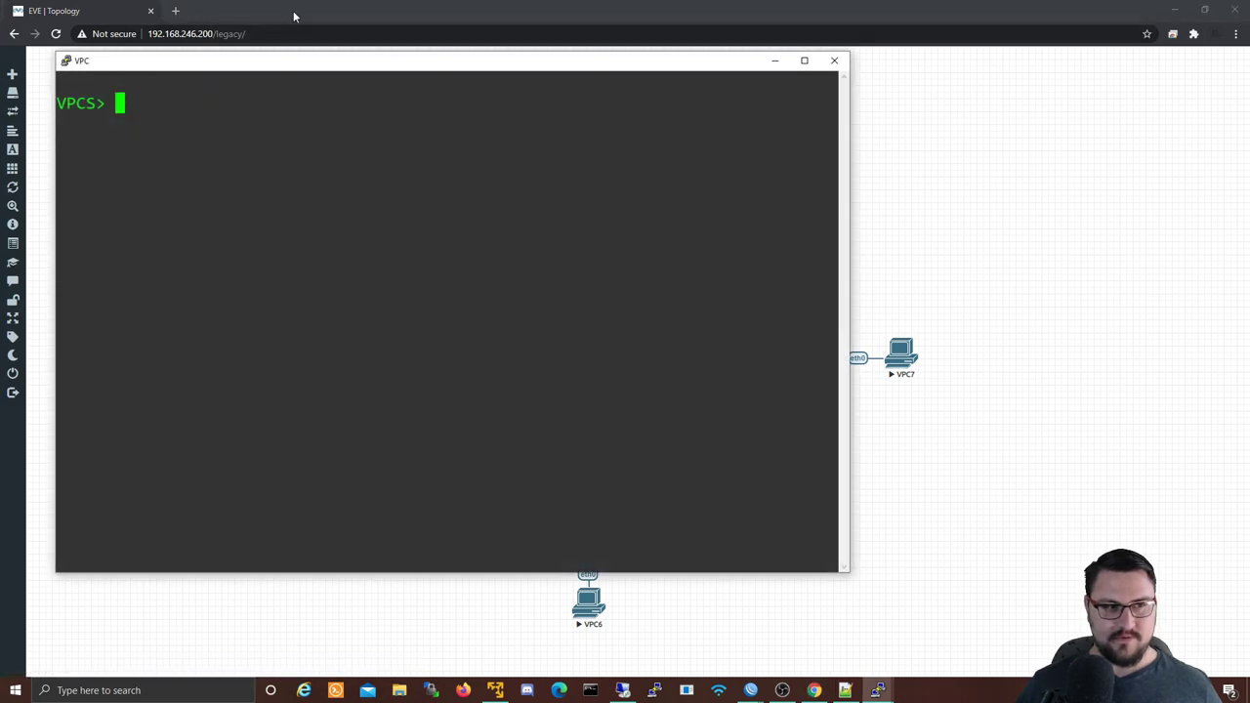
{"action": "left_click_drag", "start_coordinate": [300, 74], "coordinate": [332, 119]}
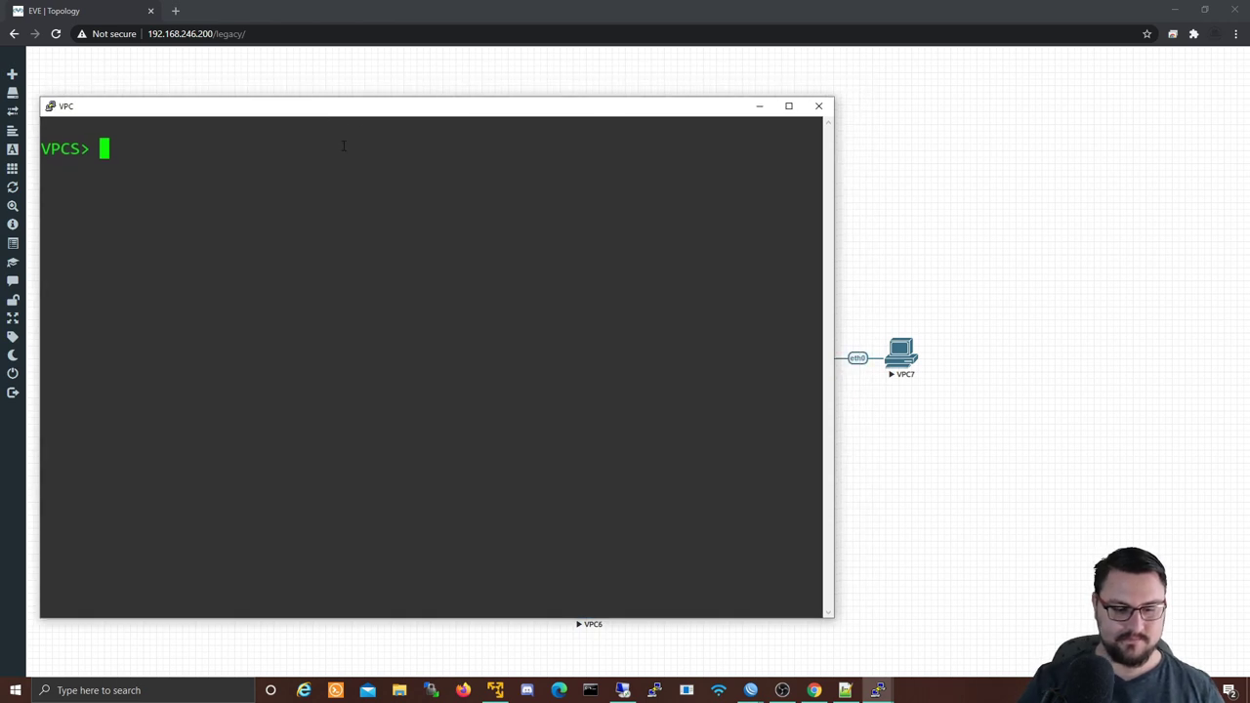
{"action": "type", "text": "ping 192"}
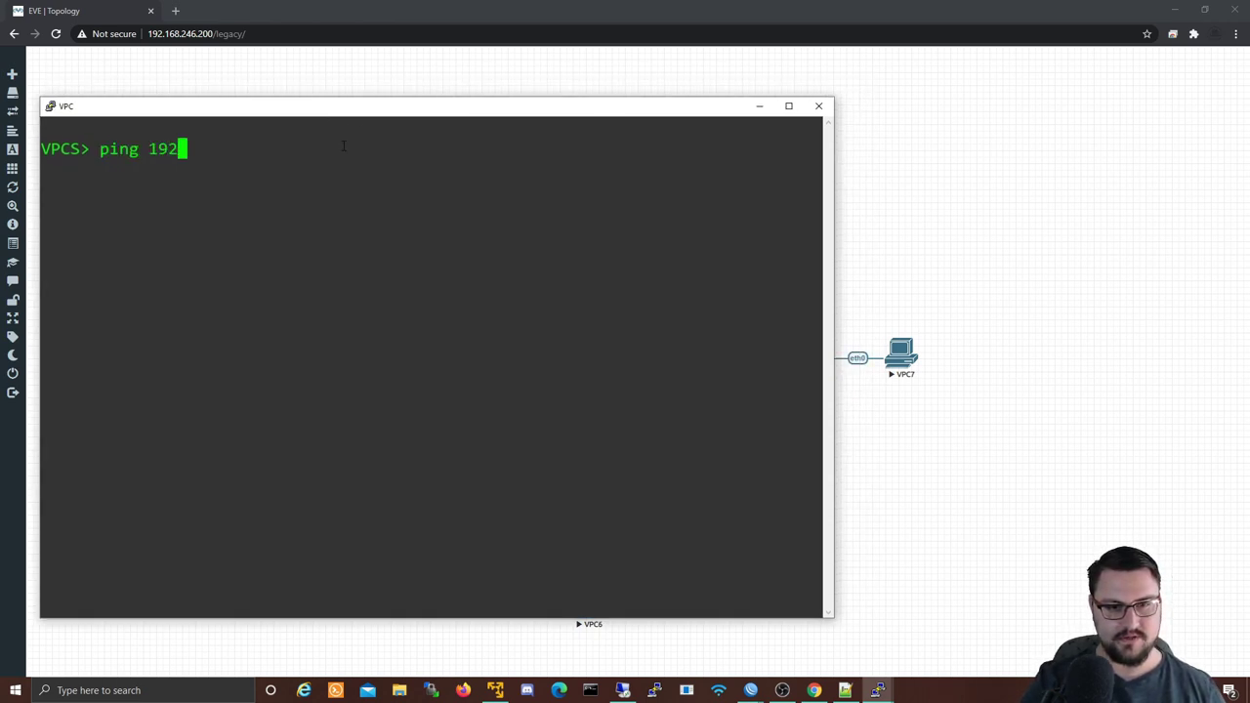
{"action": "type", "text": ".168.100.100"}
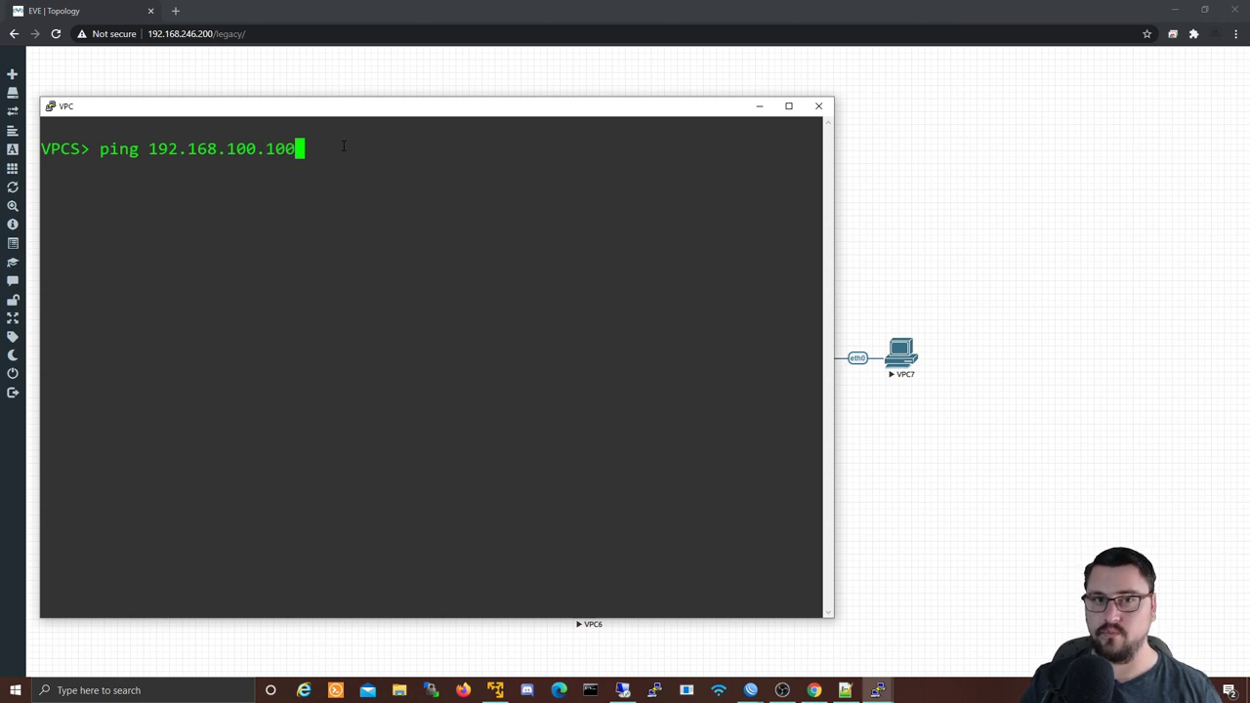
{"action": "key", "text": "Return"}
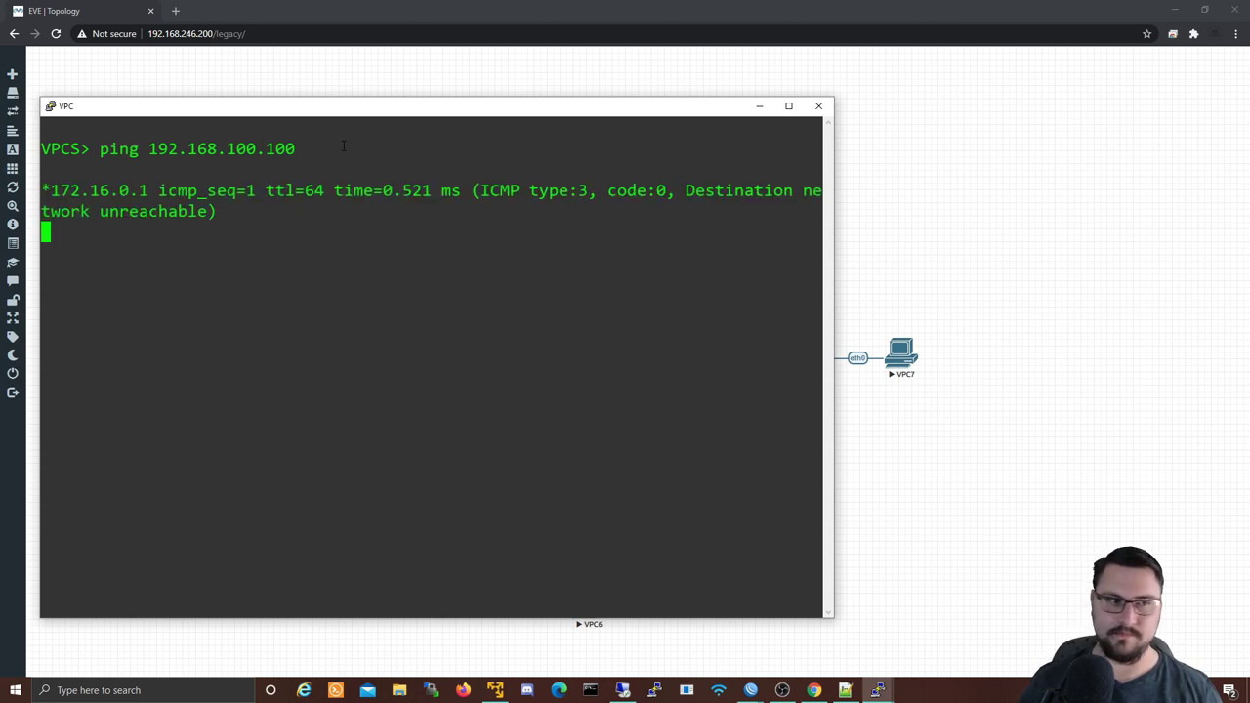
{"action": "left_click", "coordinate": [830, 108]}
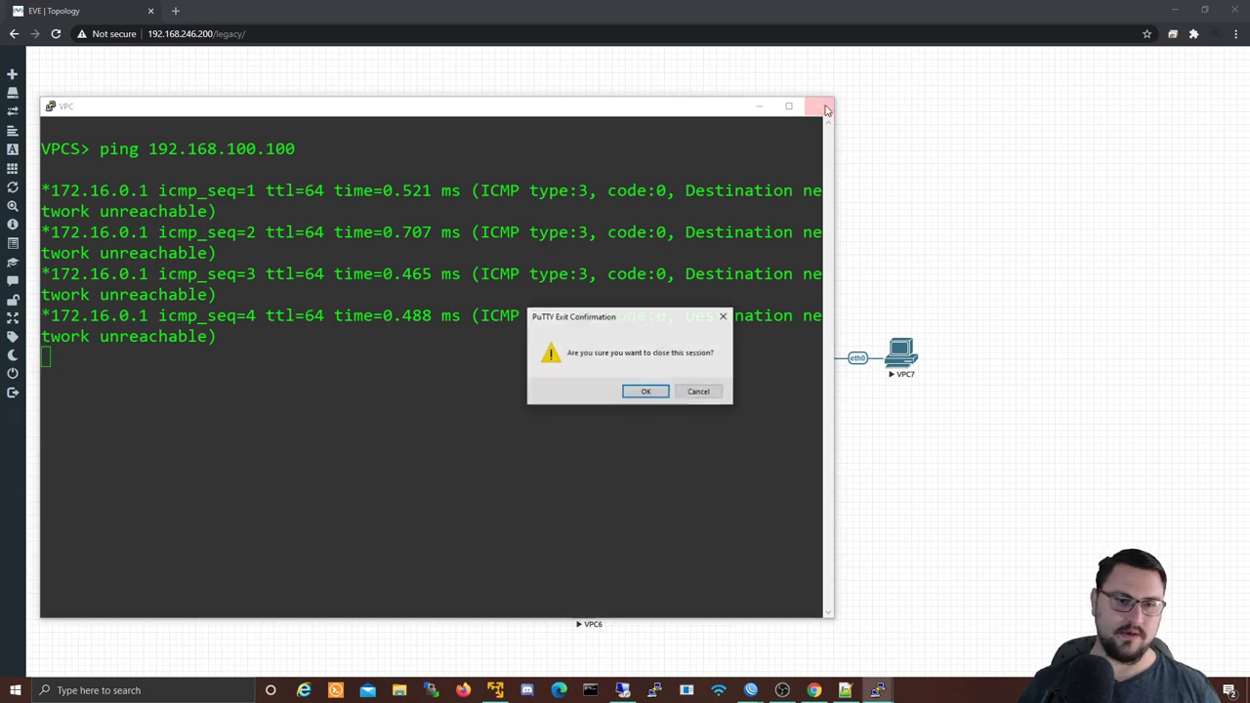
{"action": "left_click", "coordinate": [647, 390]}
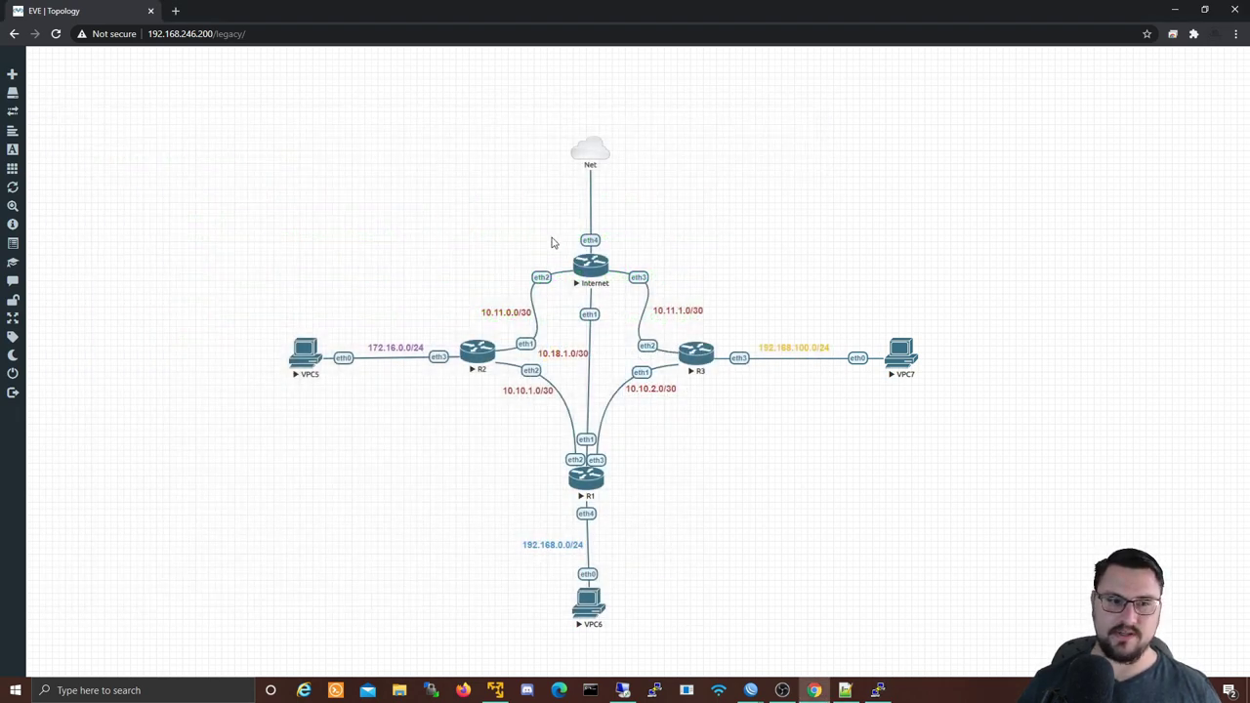
- Bring R2's route list forward and shrink it beside the EVE-NG topology
{"action": "mouse_move", "coordinate": [751, 689]}
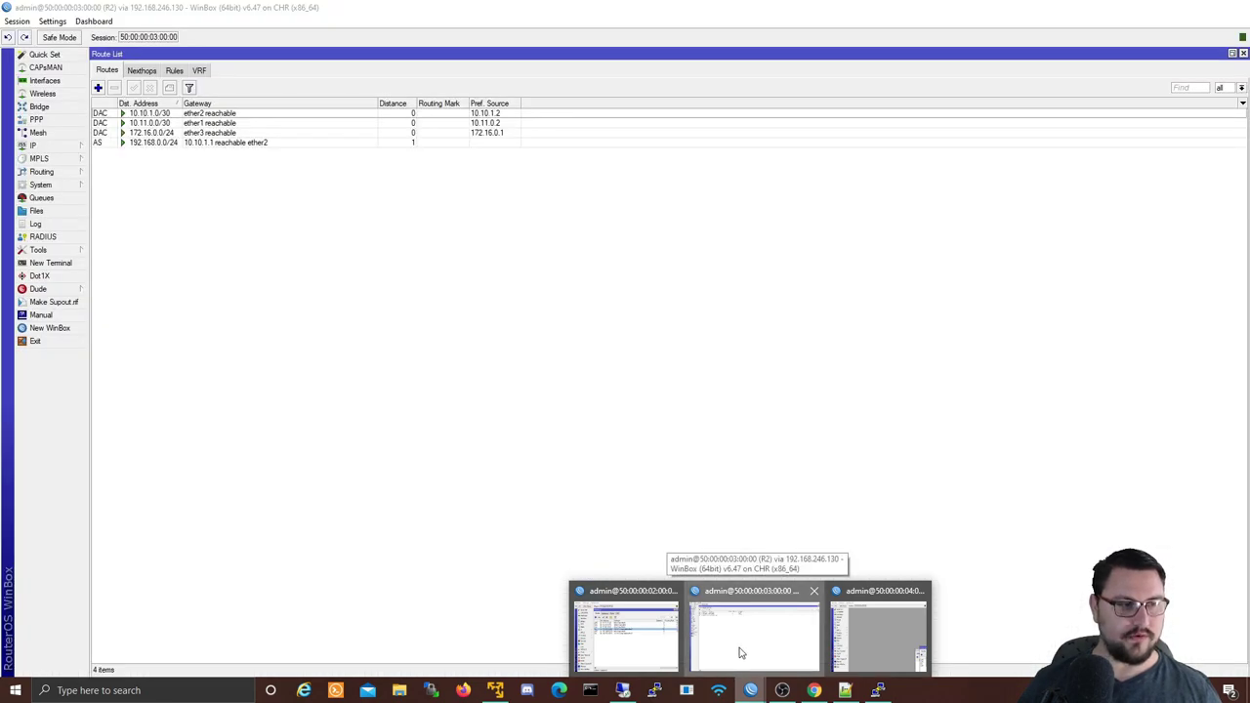
{"action": "left_click", "coordinate": [740, 652]}
{"action": "left_click_drag", "start_coordinate": [163, 11], "coordinate": [870, 193]}
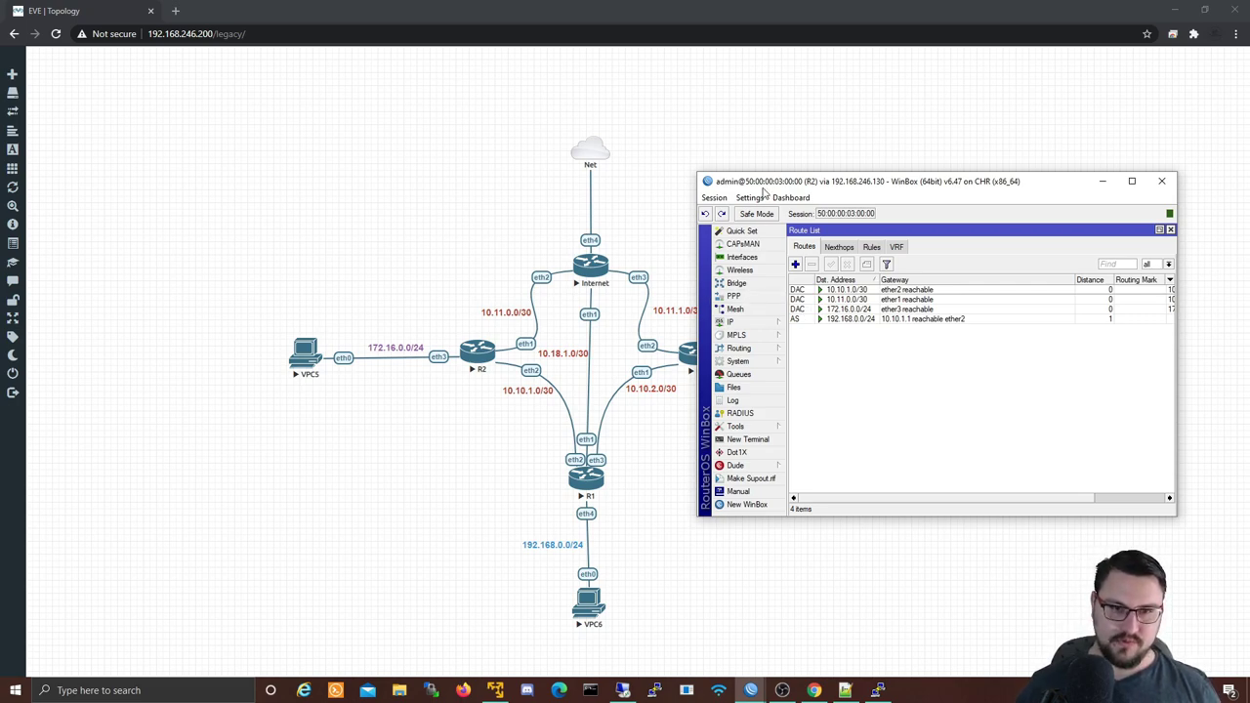
{"action": "right_click", "coordinate": [750, 690]}
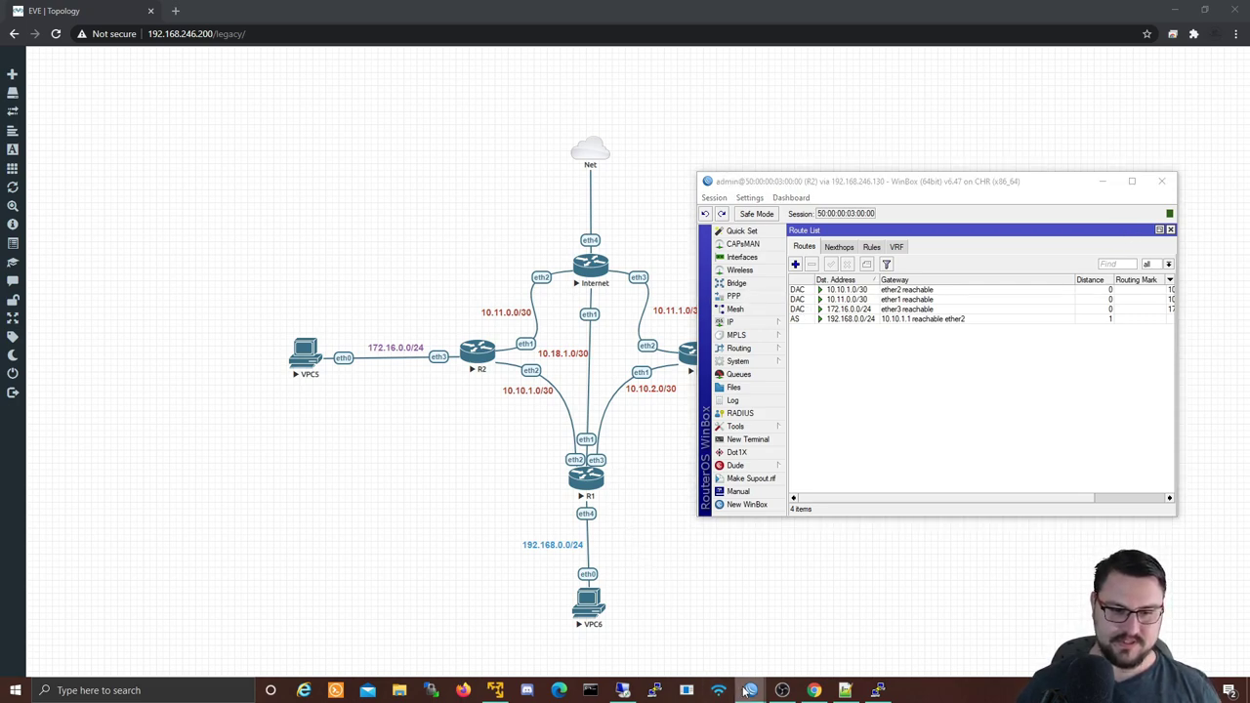
- Launch WinBox, connect to Internet_Router from Neighbors, and place the session beside the topology
{"action": "left_click", "coordinate": [712, 631]}
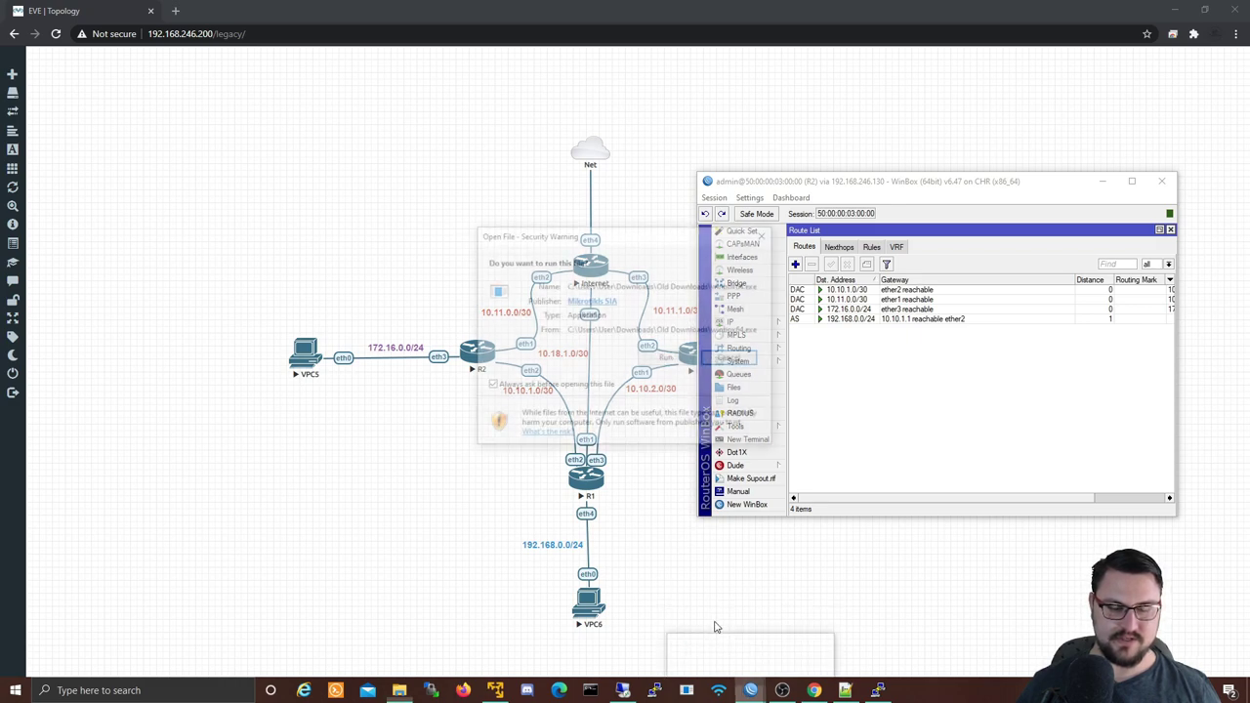
{"action": "left_click", "coordinate": [661, 361]}
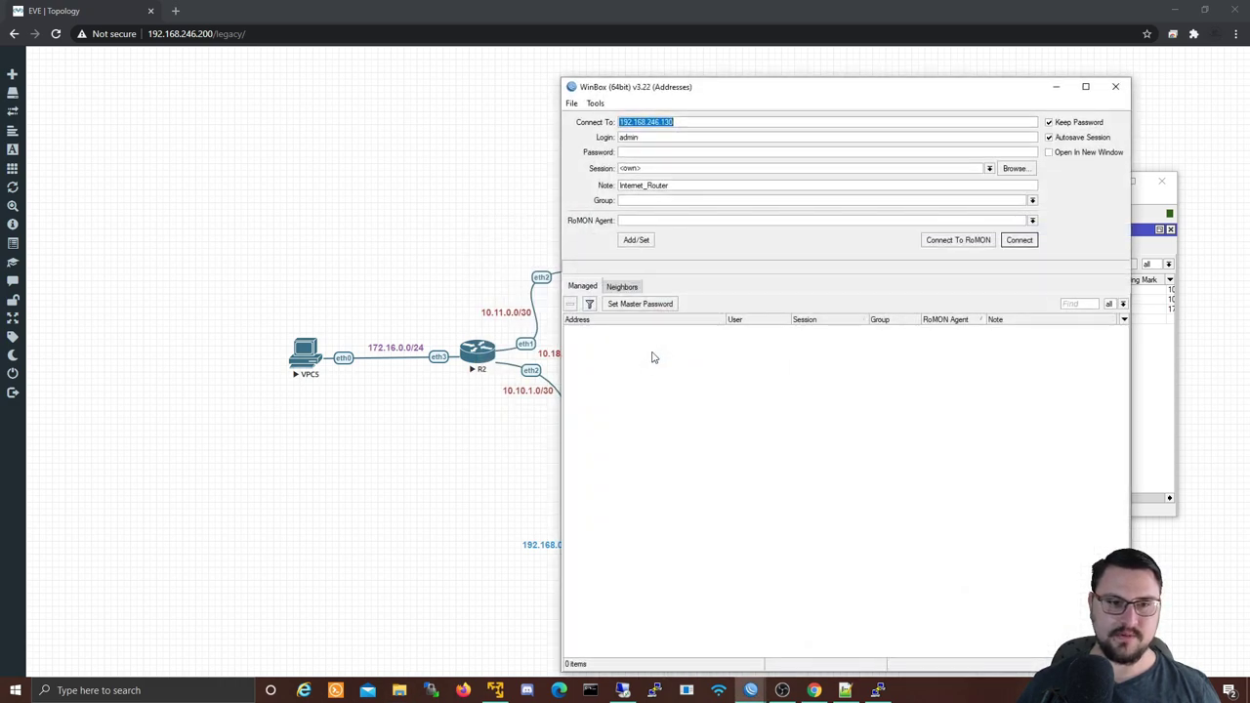
{"action": "left_click", "coordinate": [704, 122]}
{"action": "left_click", "coordinate": [625, 289]}
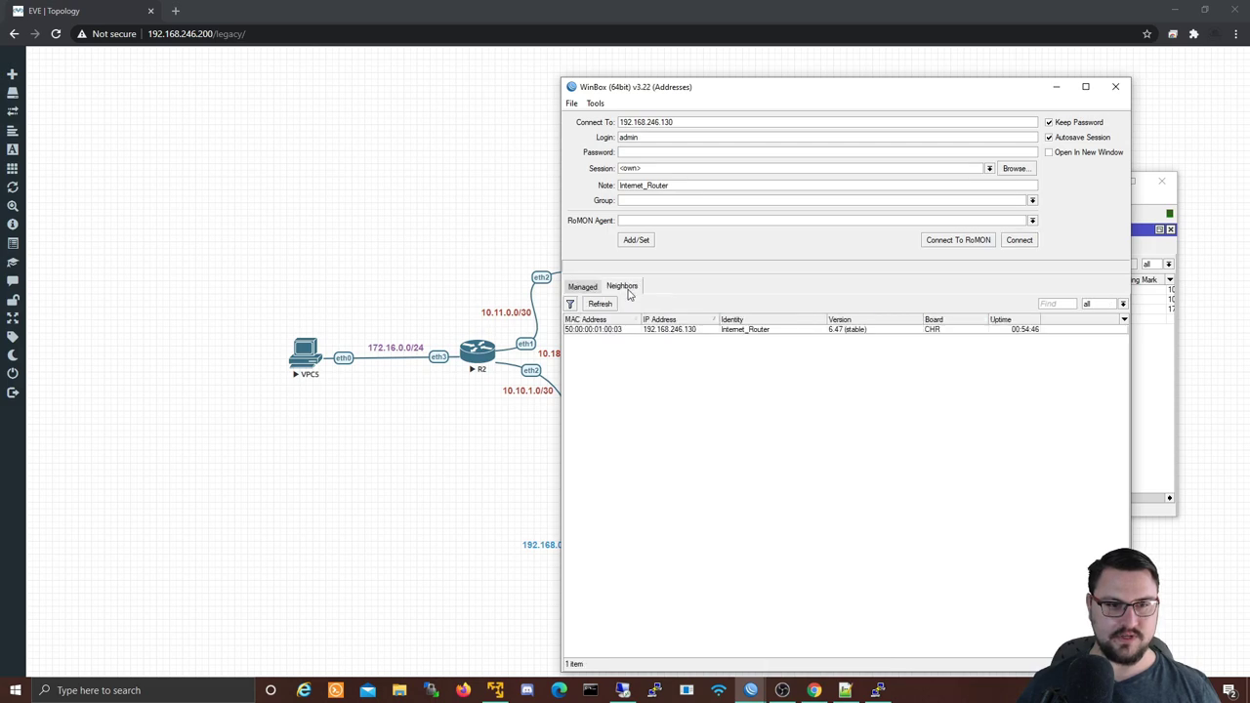
{"action": "left_click", "coordinate": [733, 330]}
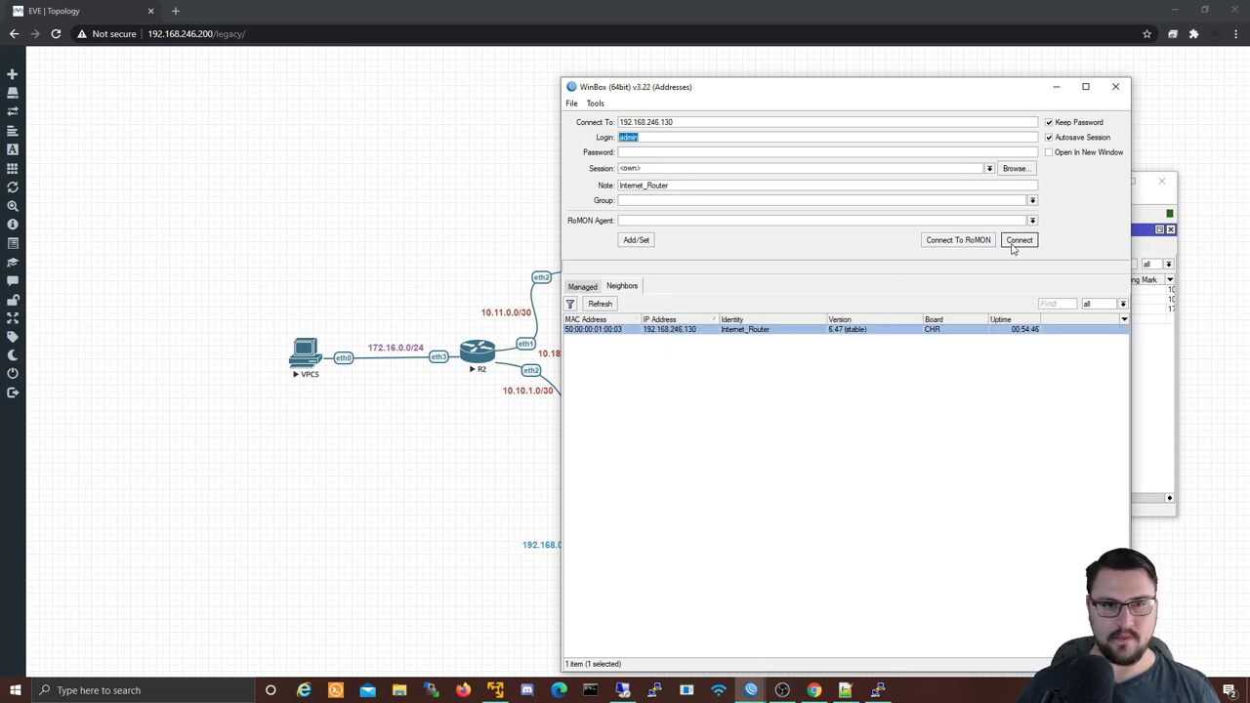
{"action": "left_click", "coordinate": [1016, 244]}
{"action": "left_click", "coordinate": [1103, 181]}
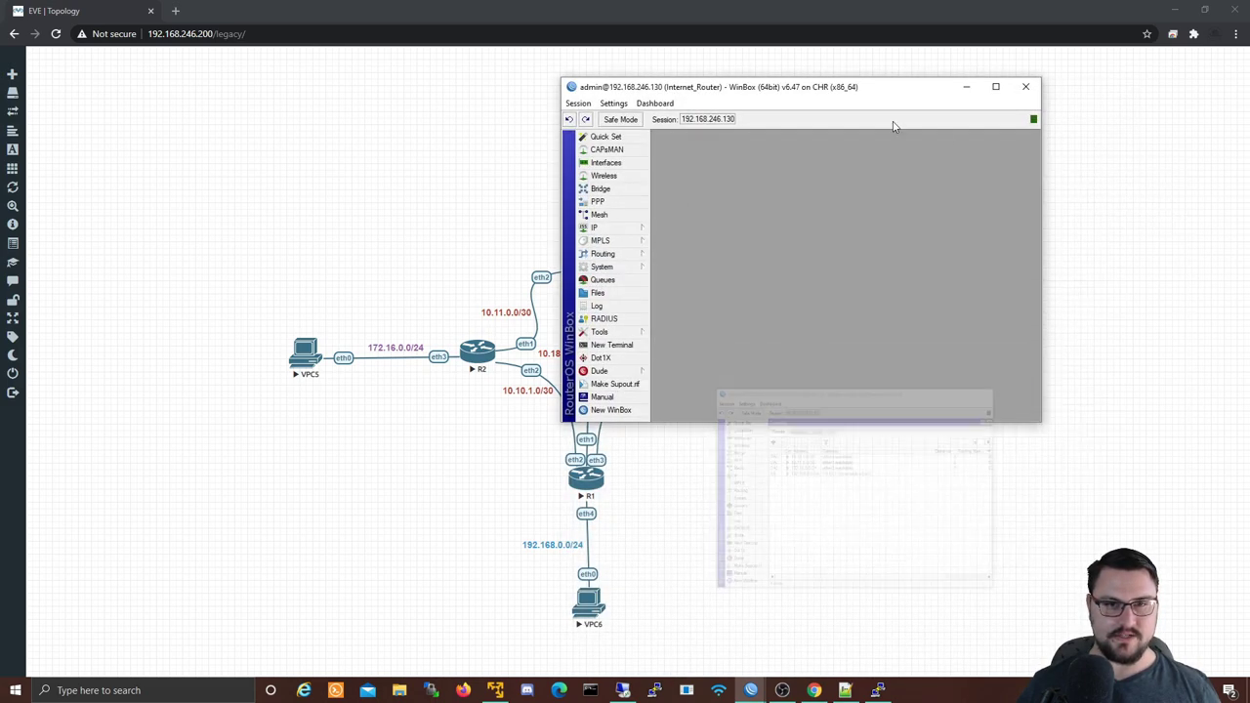
{"action": "left_click_drag", "start_coordinate": [841, 87], "coordinate": [1009, 217]}
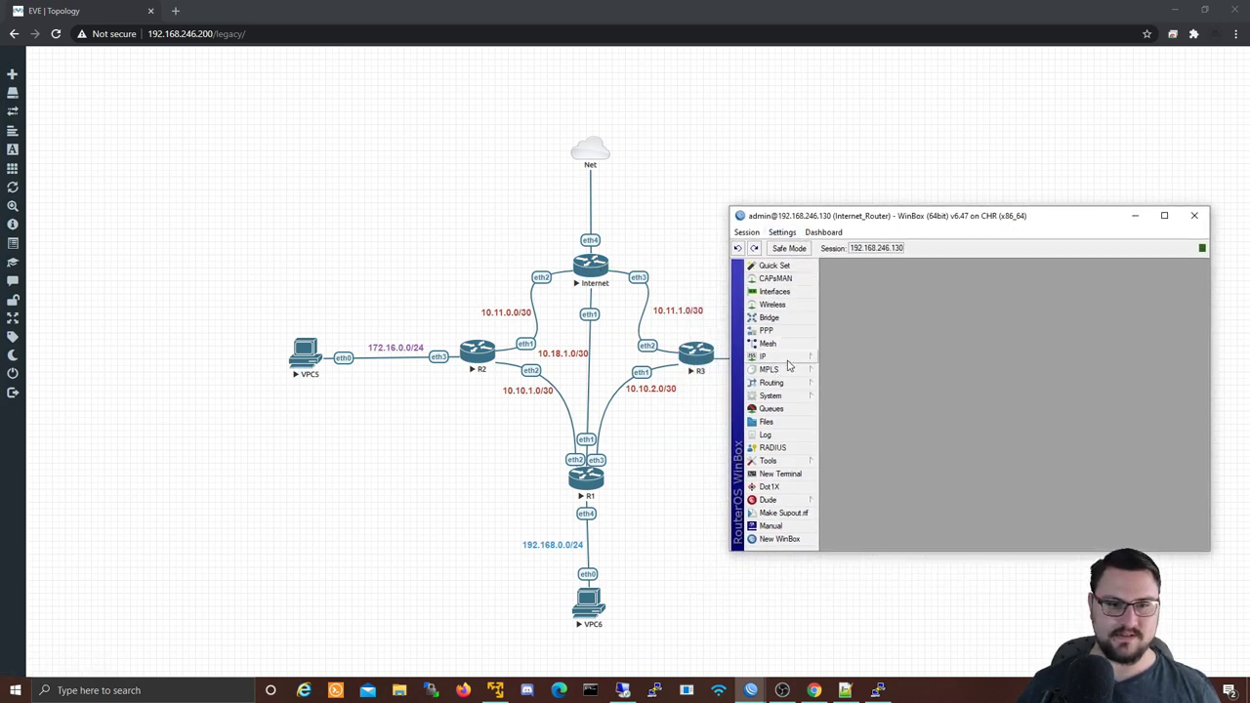
- In Internet_Router's terminal, ping 8.8.8.8 (replies) and 192.168.0.1 (timeouts)
{"action": "left_click", "coordinate": [771, 474]}
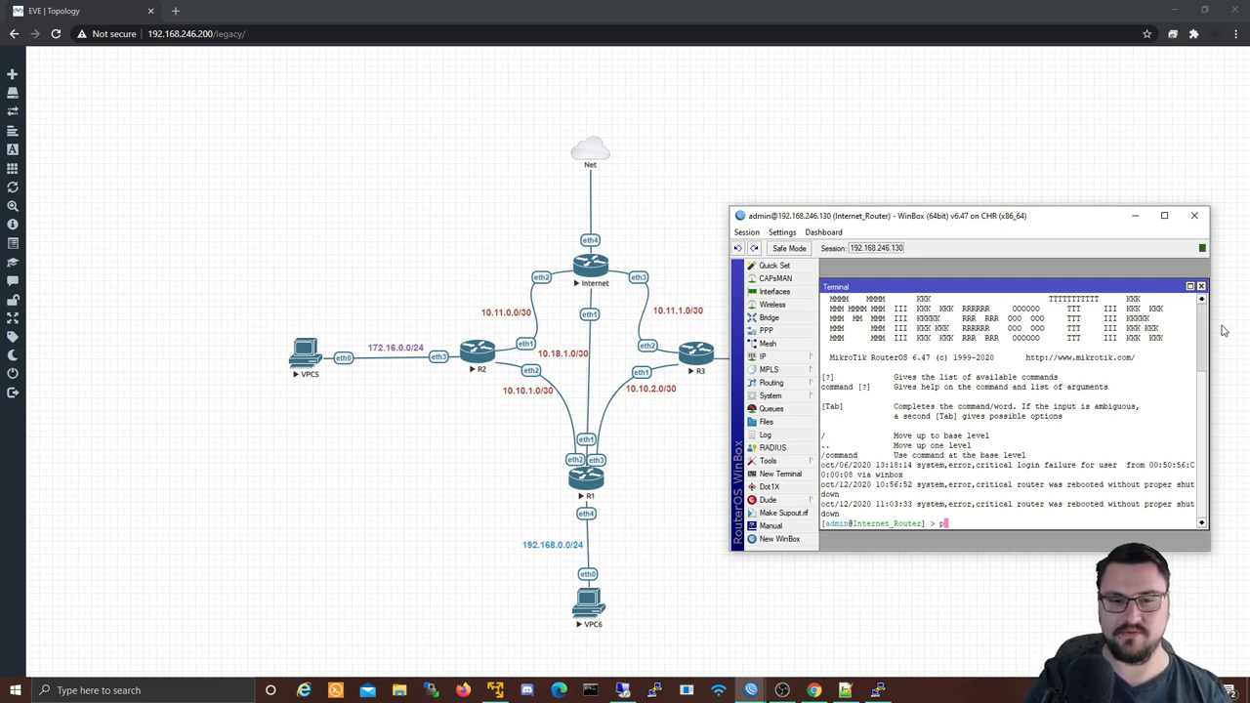
{"action": "type", "text": "ping "}
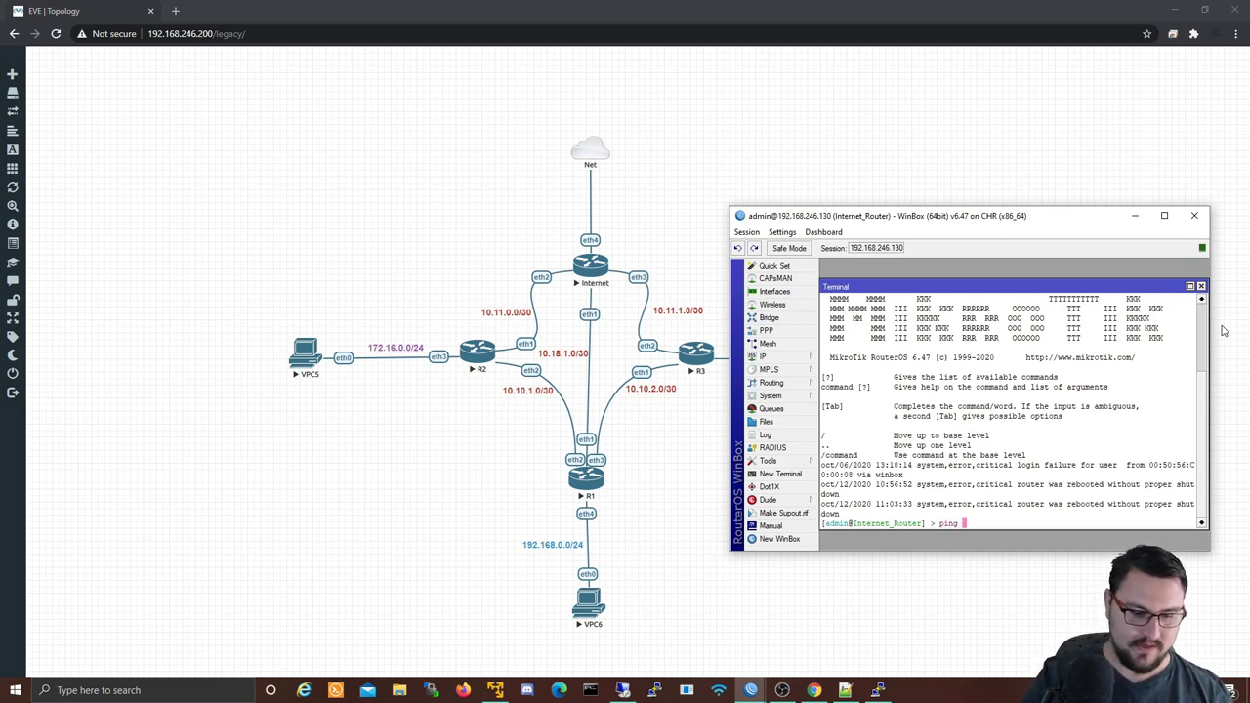
{"action": "type", "text": "8.8.8.8"}
{"action": "key", "text": "Return"}
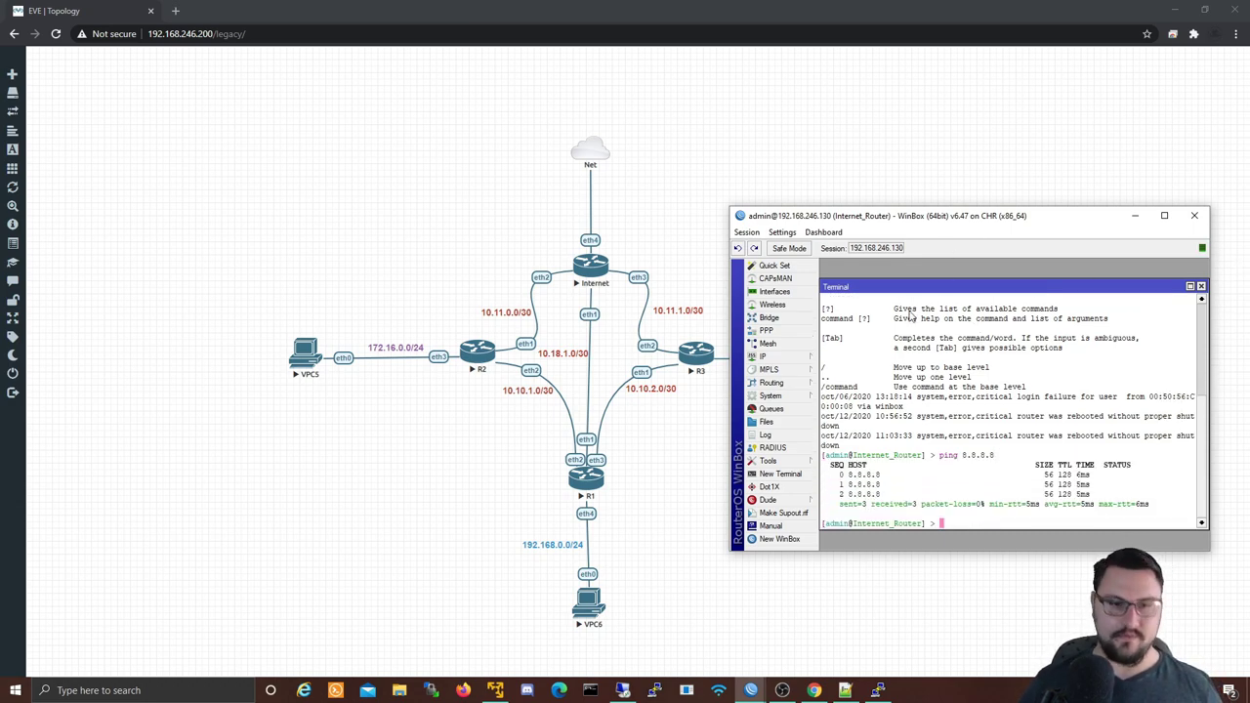
{"action": "type", "text": "pin"}
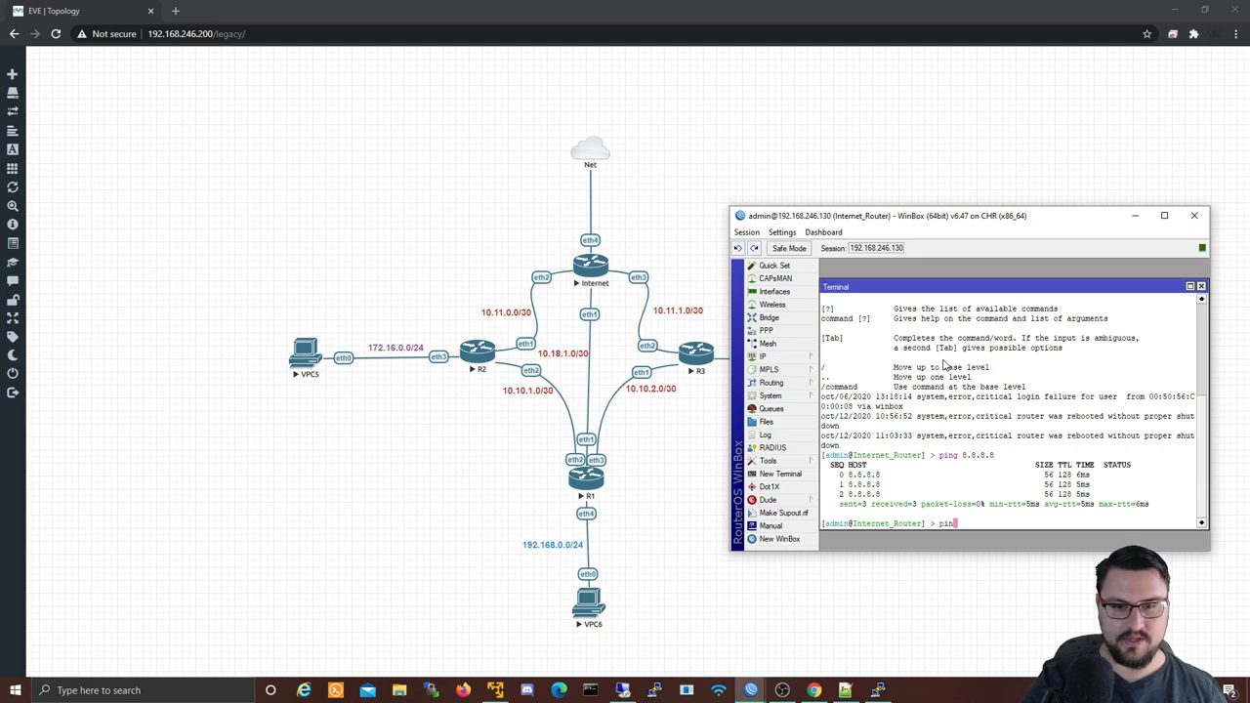
{"action": "type", "text": "g 192.168.0.1"}
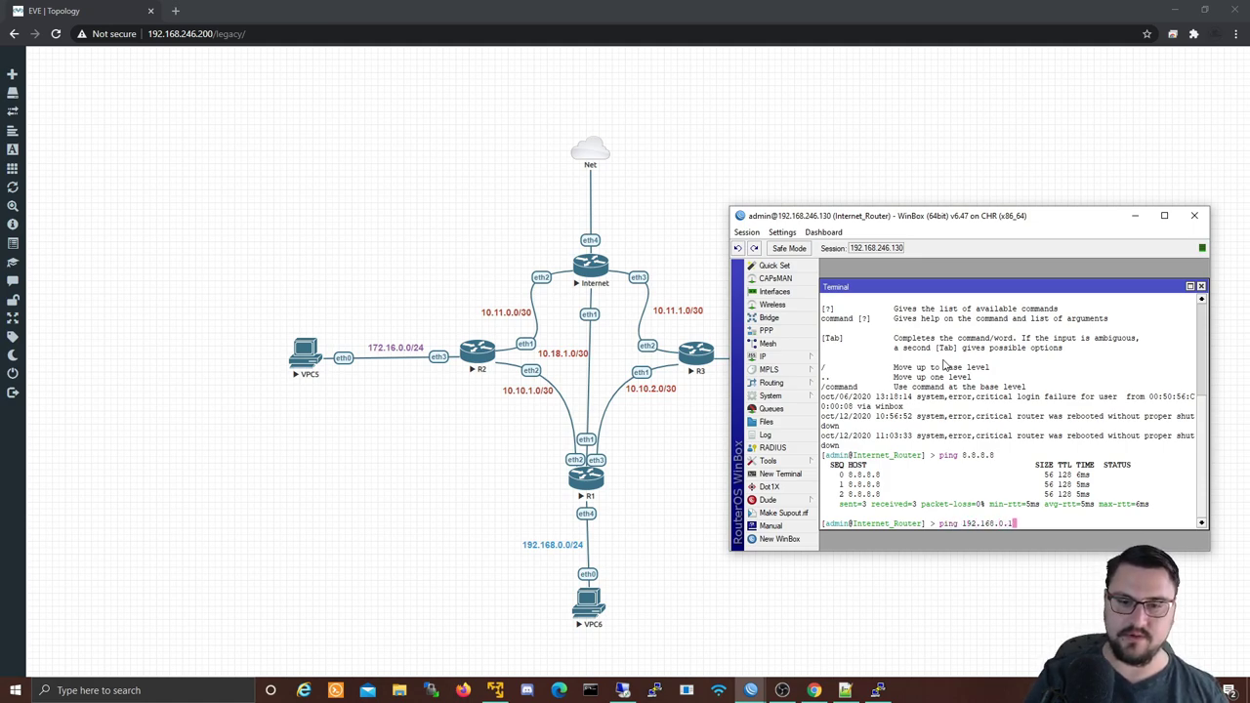
{"action": "key", "text": "Return"}
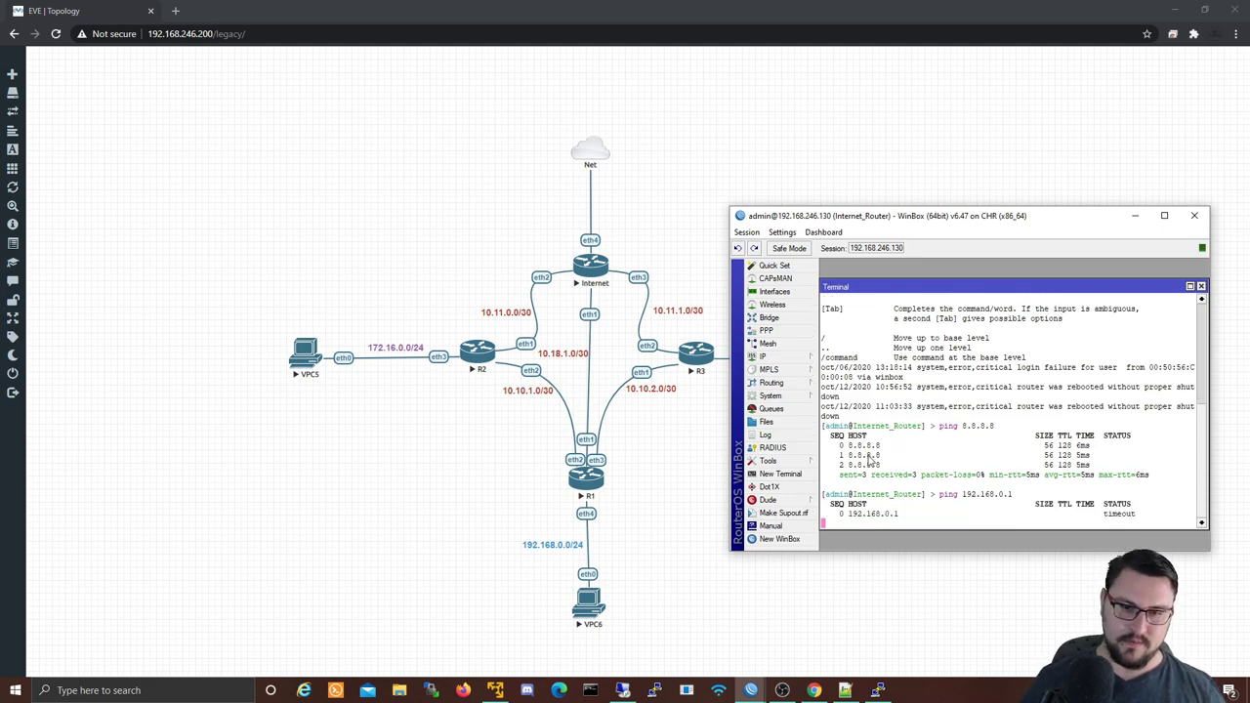
{"action": "key", "text": "ctrl+c"}
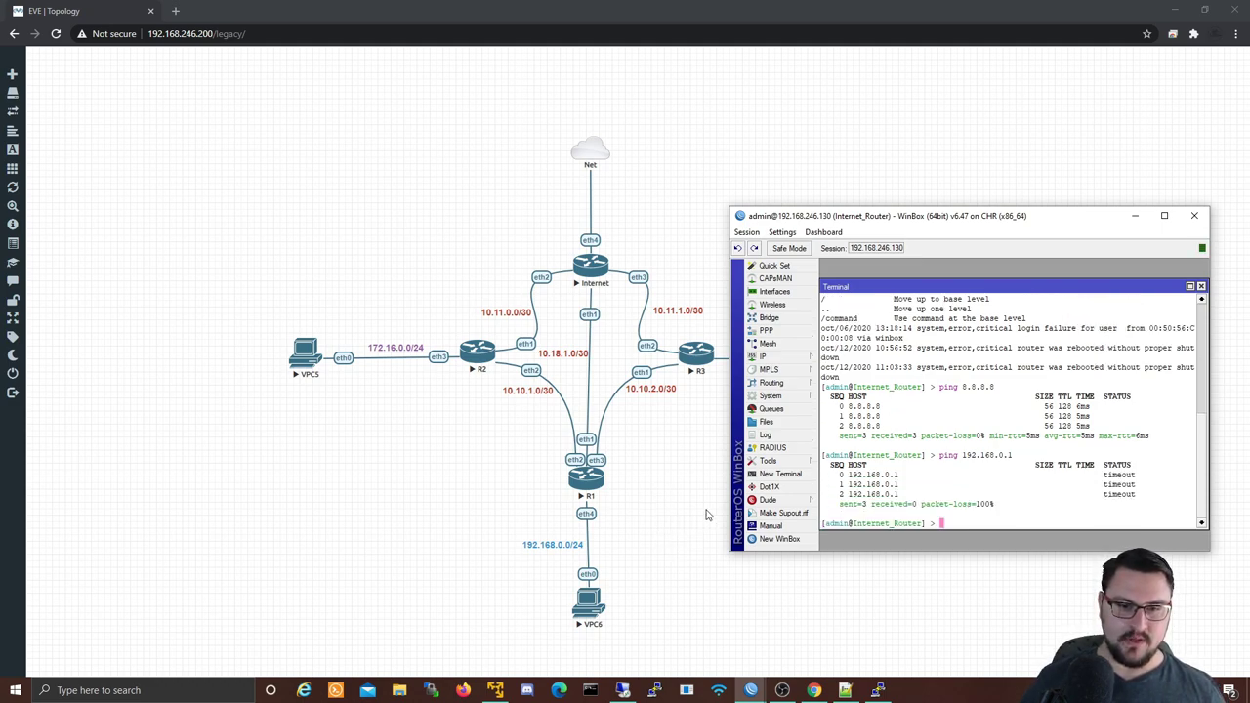
- Ping 172.16.0.1 (TTL exceeded) and 192.168.100.254 (timeouts) from the terminal
{"action": "type", "text": "ping 17"}
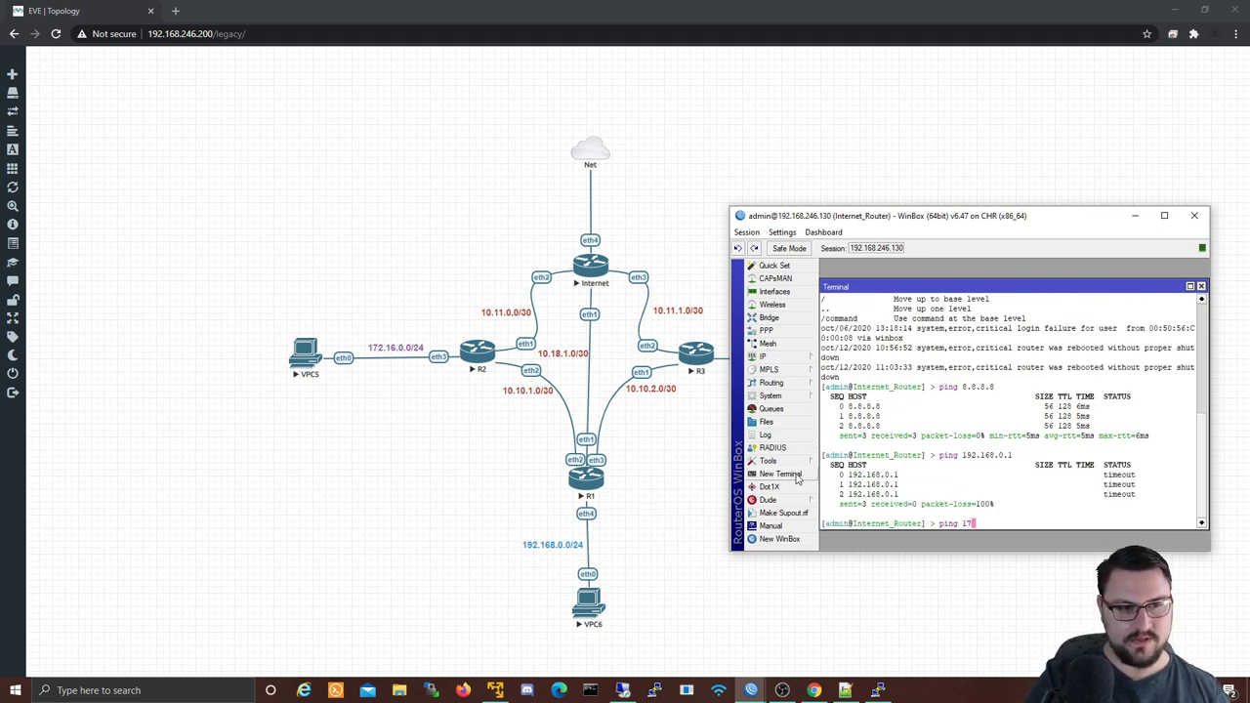
{"action": "type", "text": "2.16.0.1"}
{"action": "key", "text": "Return"}
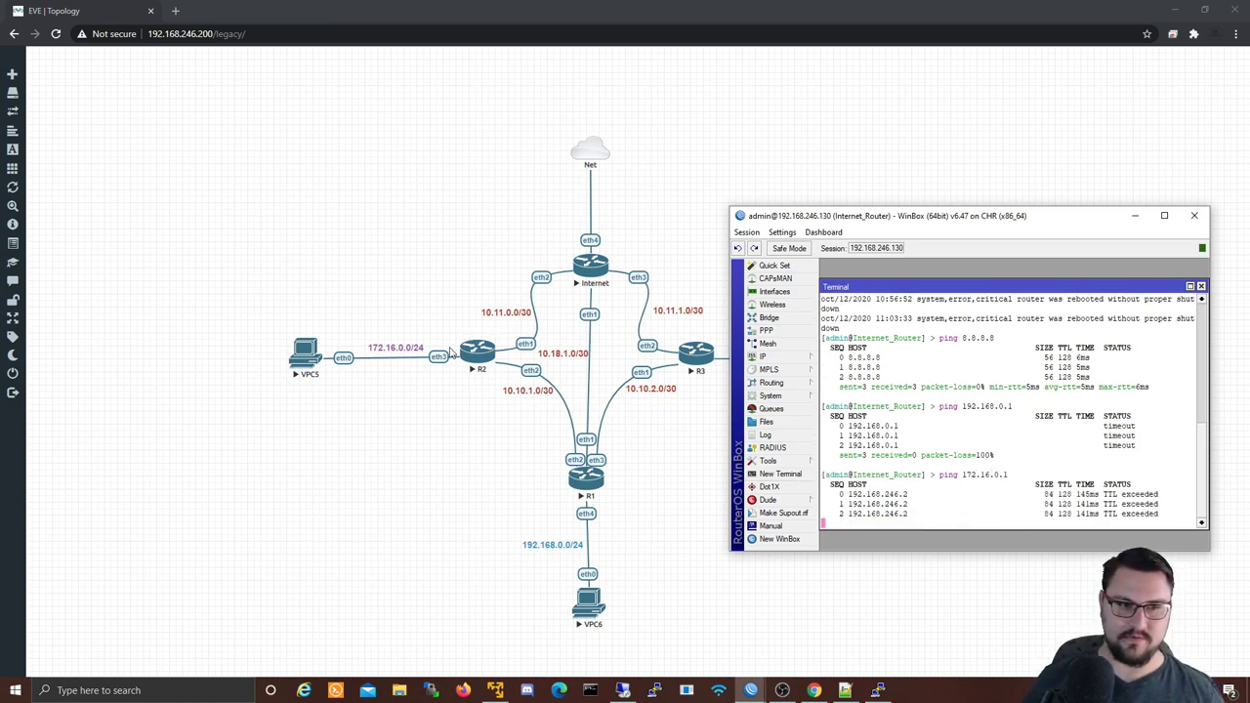
{"action": "key", "text": "ctrl+c"}
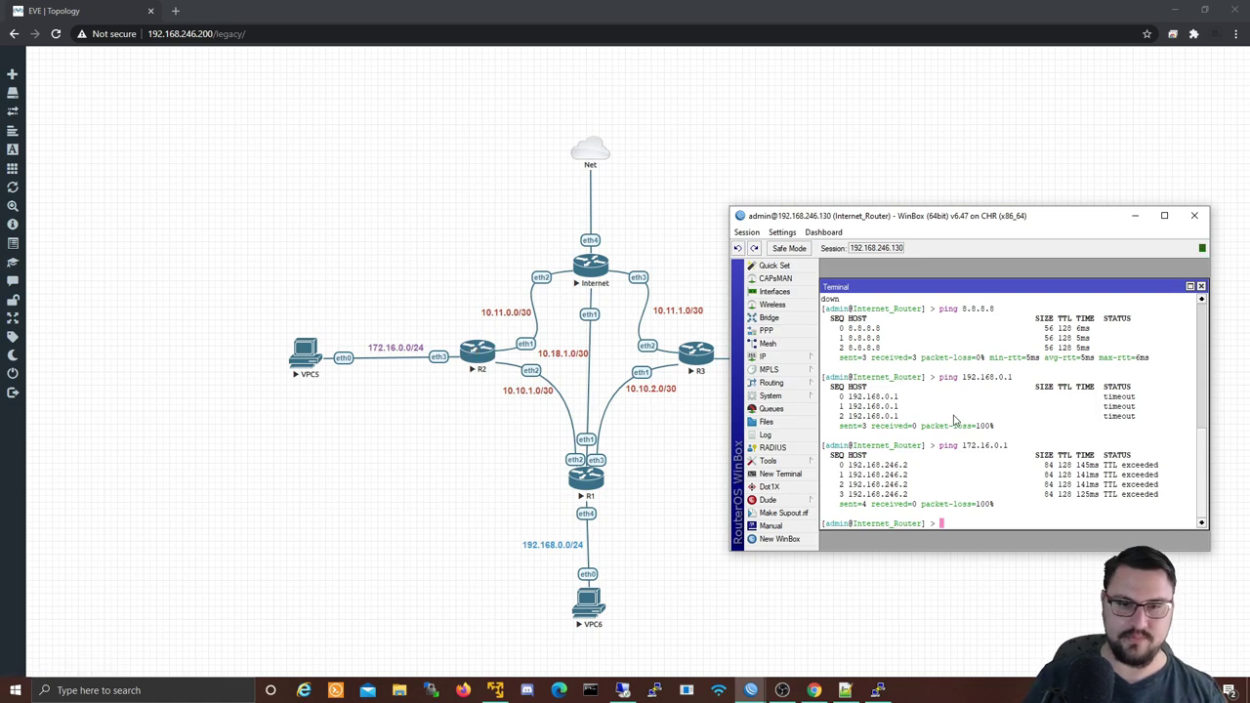
{"action": "type", "text": "ping 192.1"}
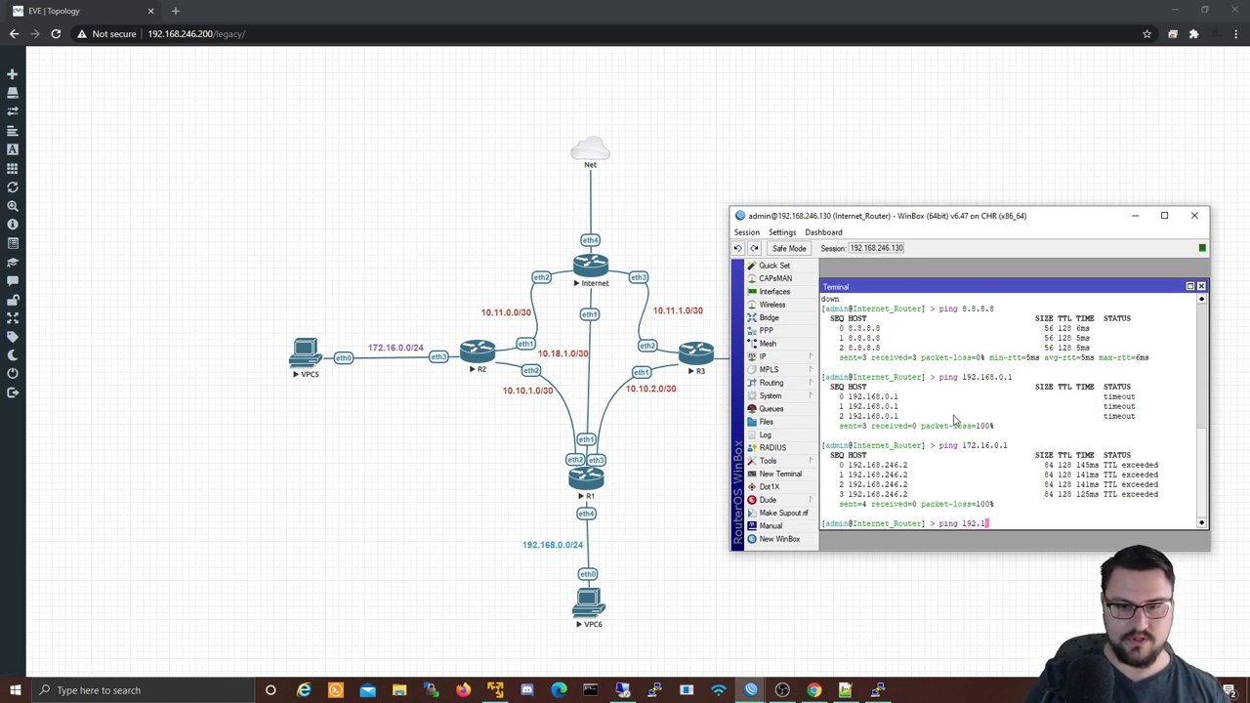
{"action": "type", "text": "68.100.254"}
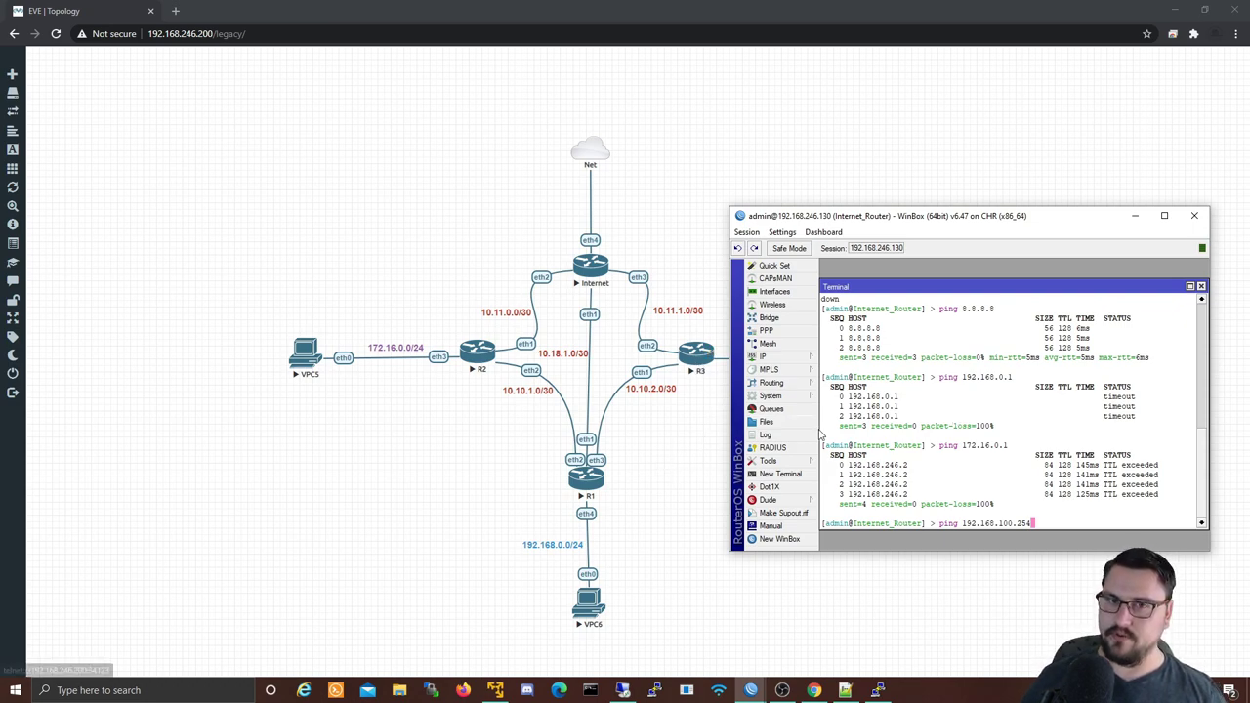
{"action": "key", "text": "Return"}
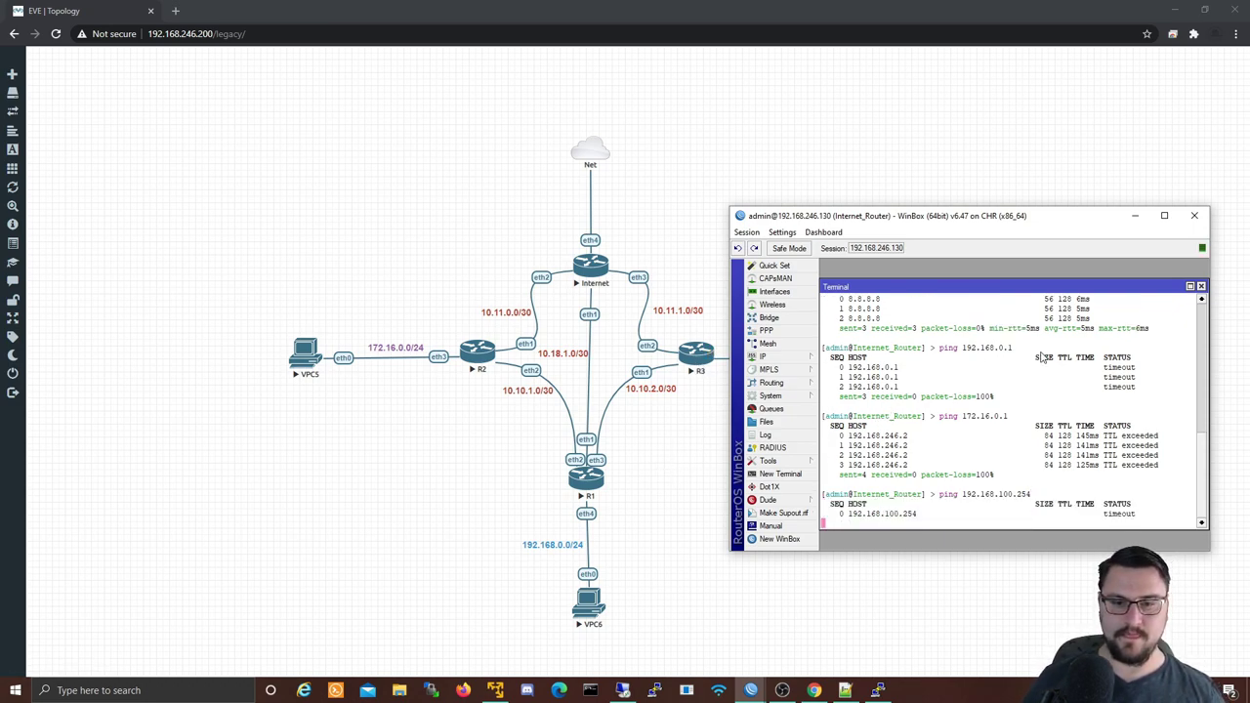
{"action": "left_click", "coordinate": [794, 360]}
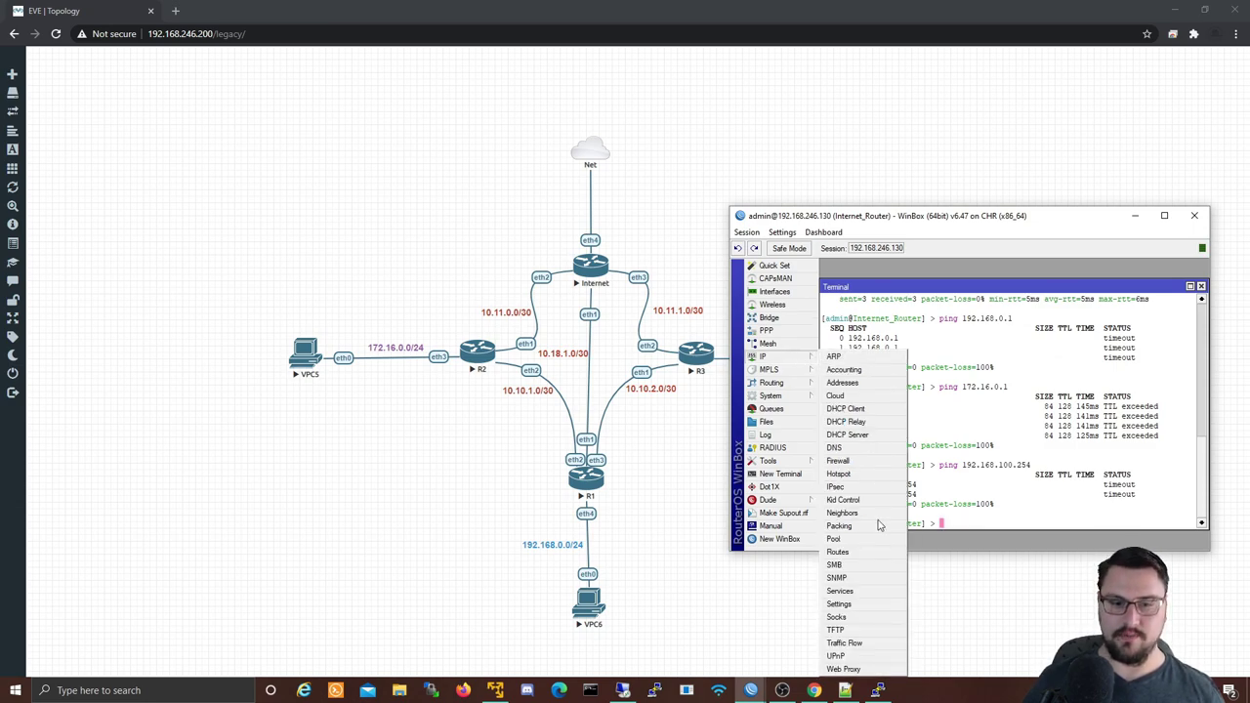
- Show Internet_Router's route list and select the default 0.0.0.0/0 route
{"action": "left_click", "coordinate": [876, 553]}
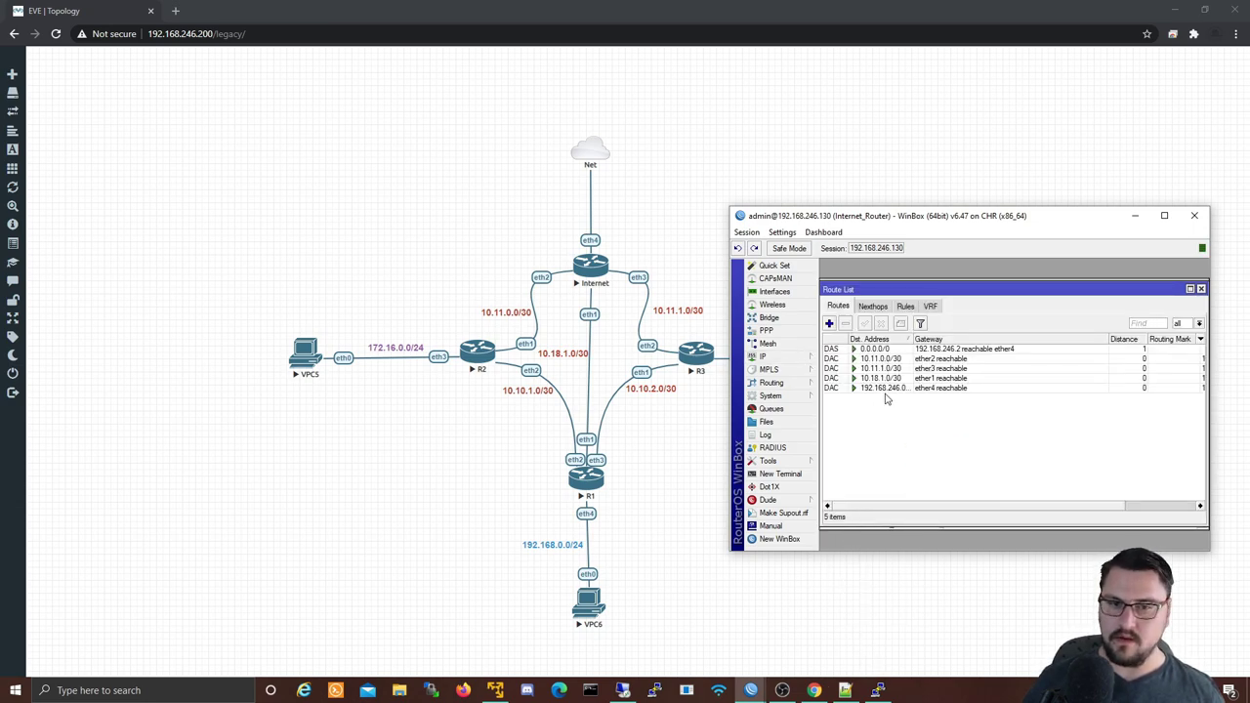
{"action": "left_click", "coordinate": [861, 350]}
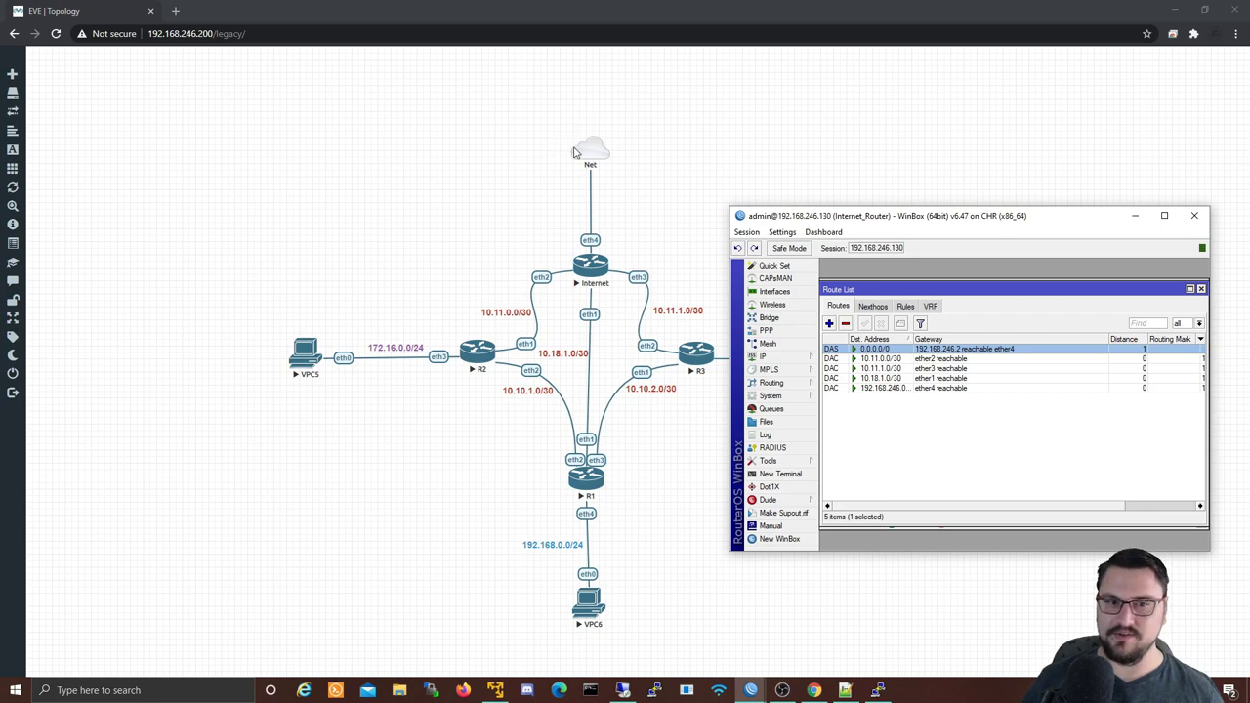
{"action": "left_click", "coordinate": [814, 360]}
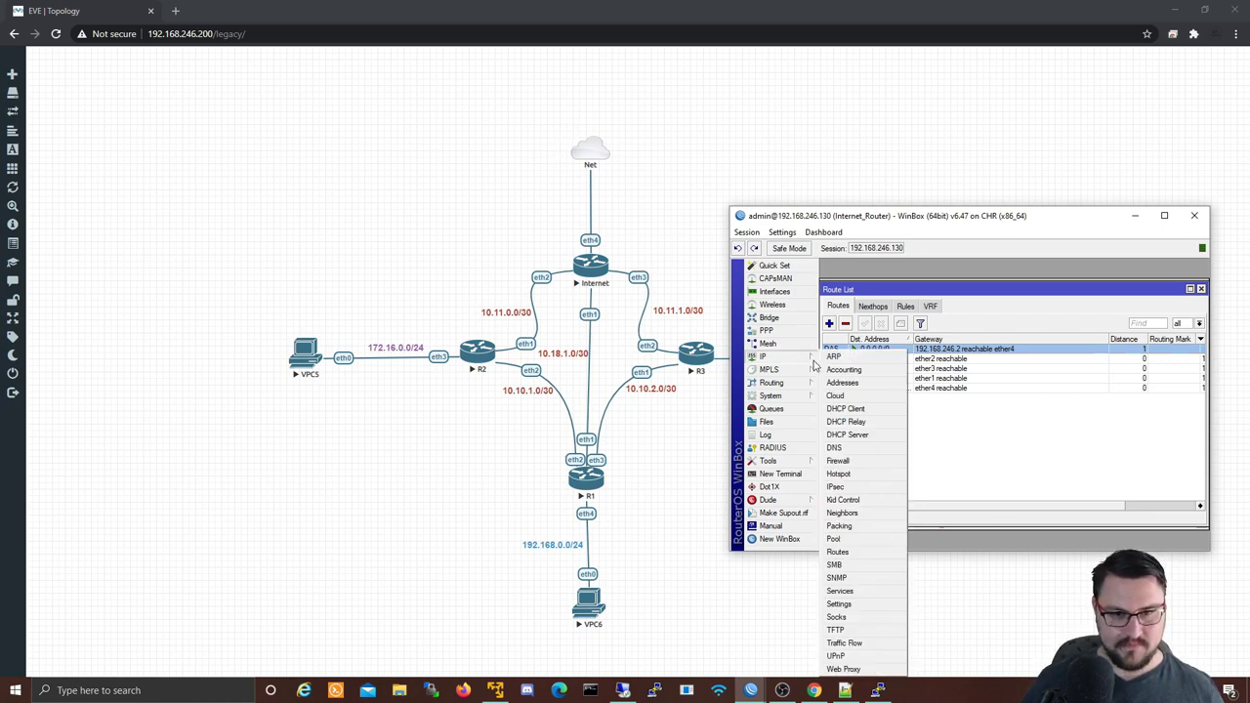
{"action": "left_click", "coordinate": [840, 552]}
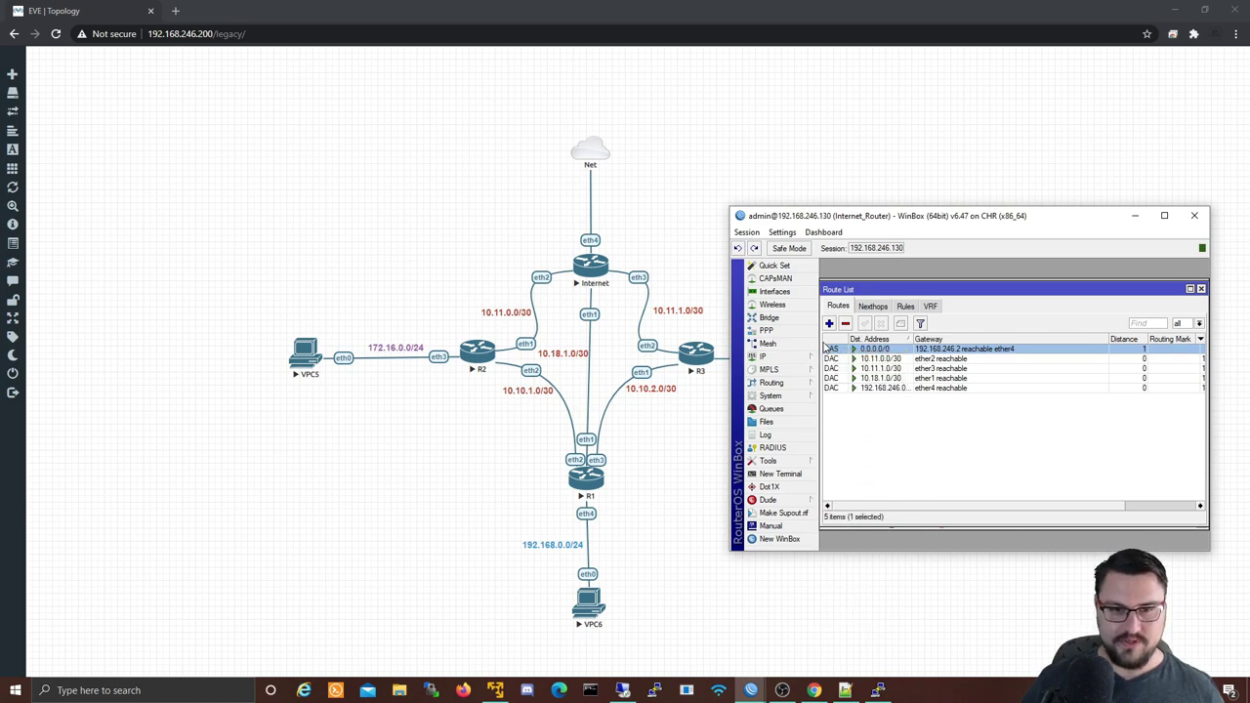
- Start a new route to 172.16.0.0/24 with gateway partly entered as 10.11.0
{"action": "left_click", "coordinate": [829, 325]}
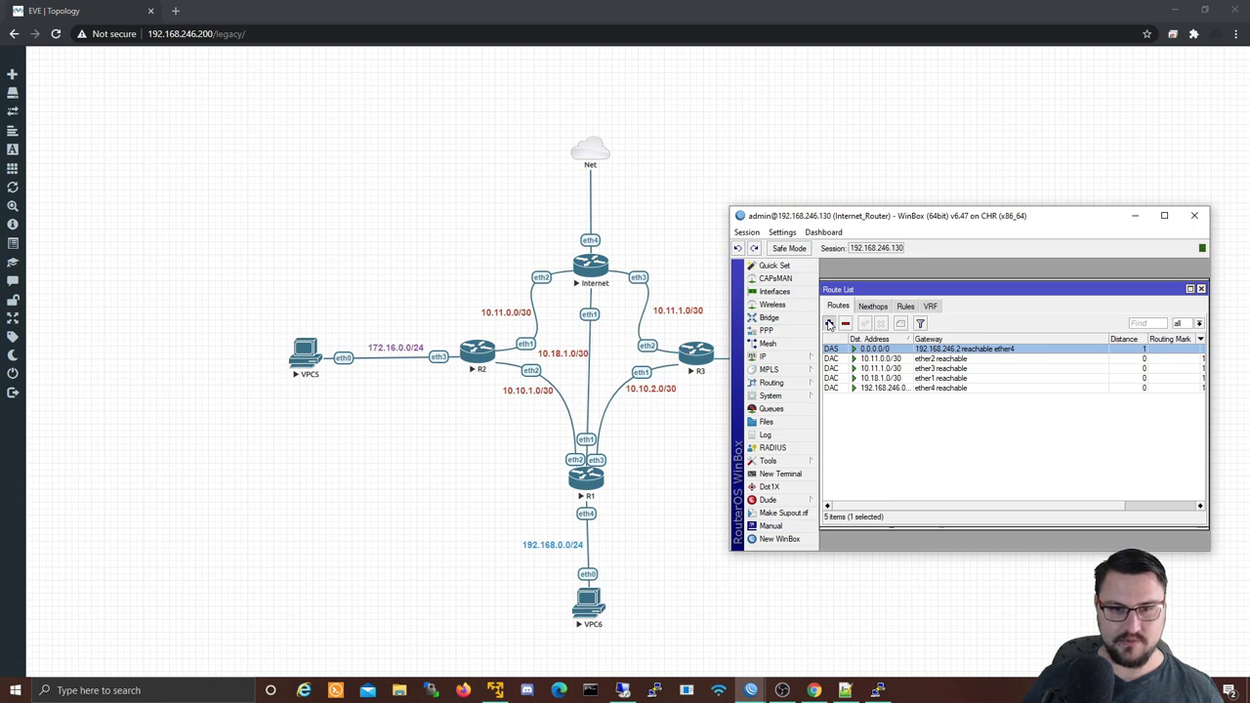
{"action": "left_click", "coordinate": [829, 326]}
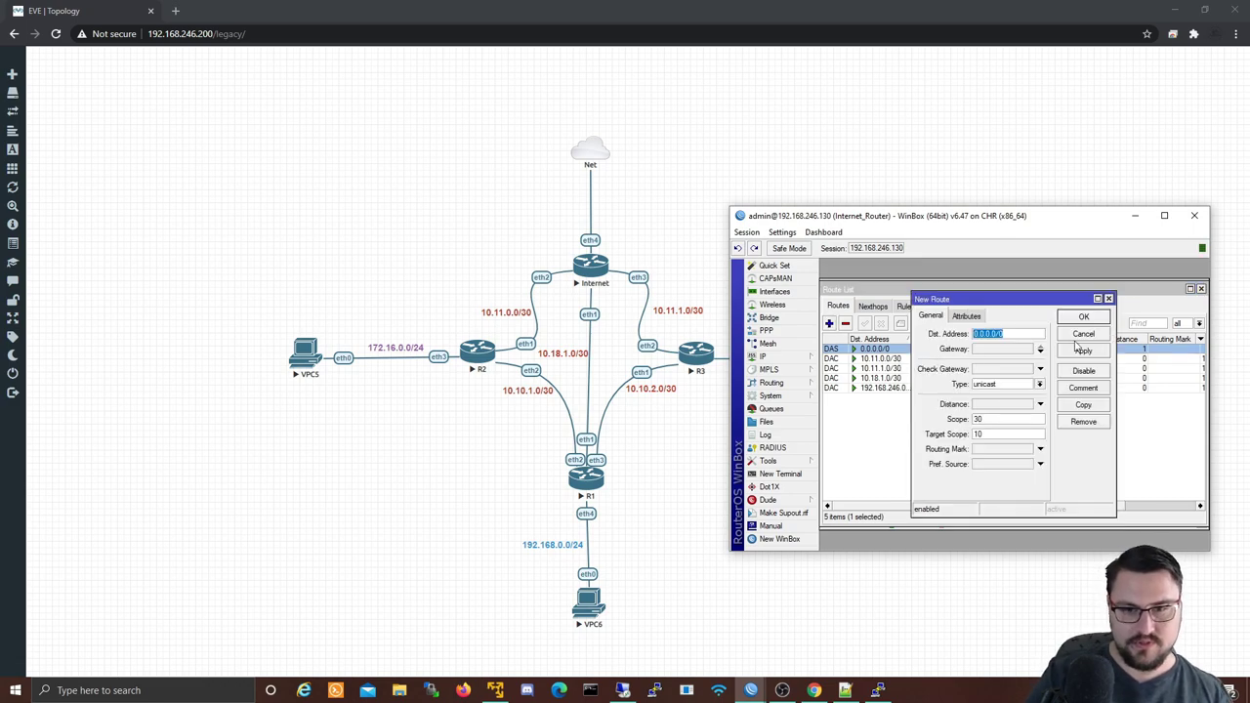
{"action": "type", "text": "172"}
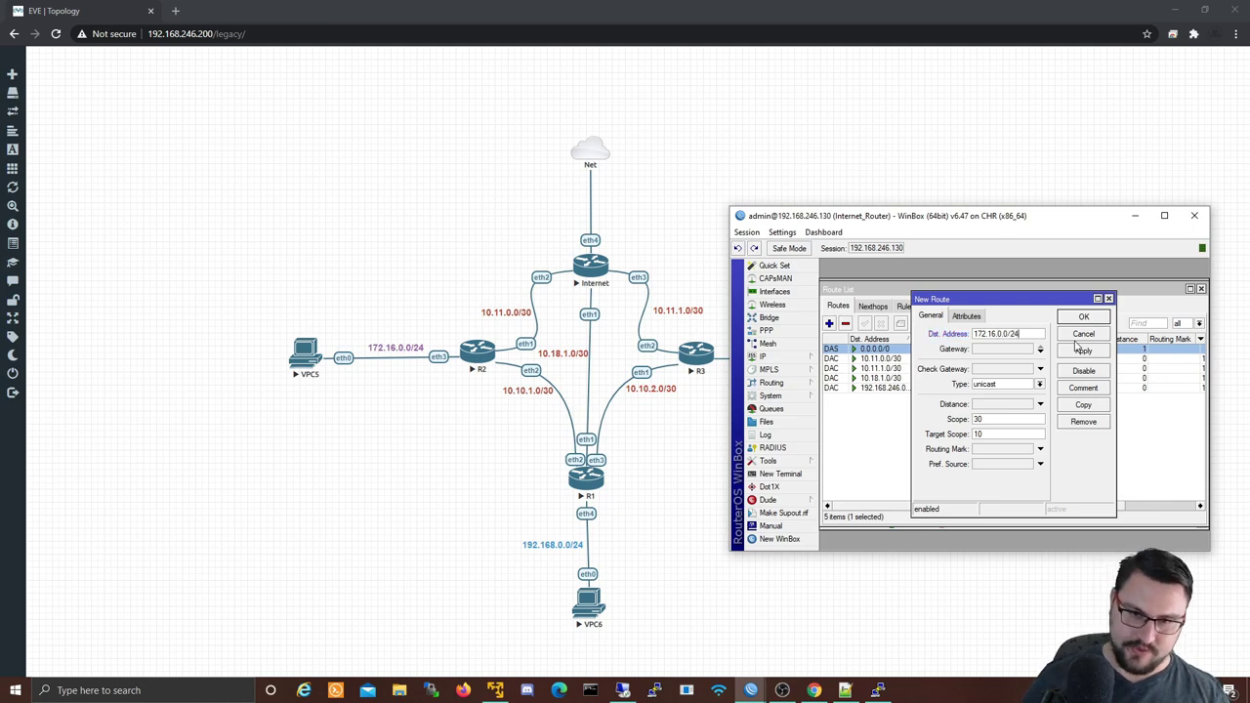
{"action": "left_click", "coordinate": [1017, 350]}
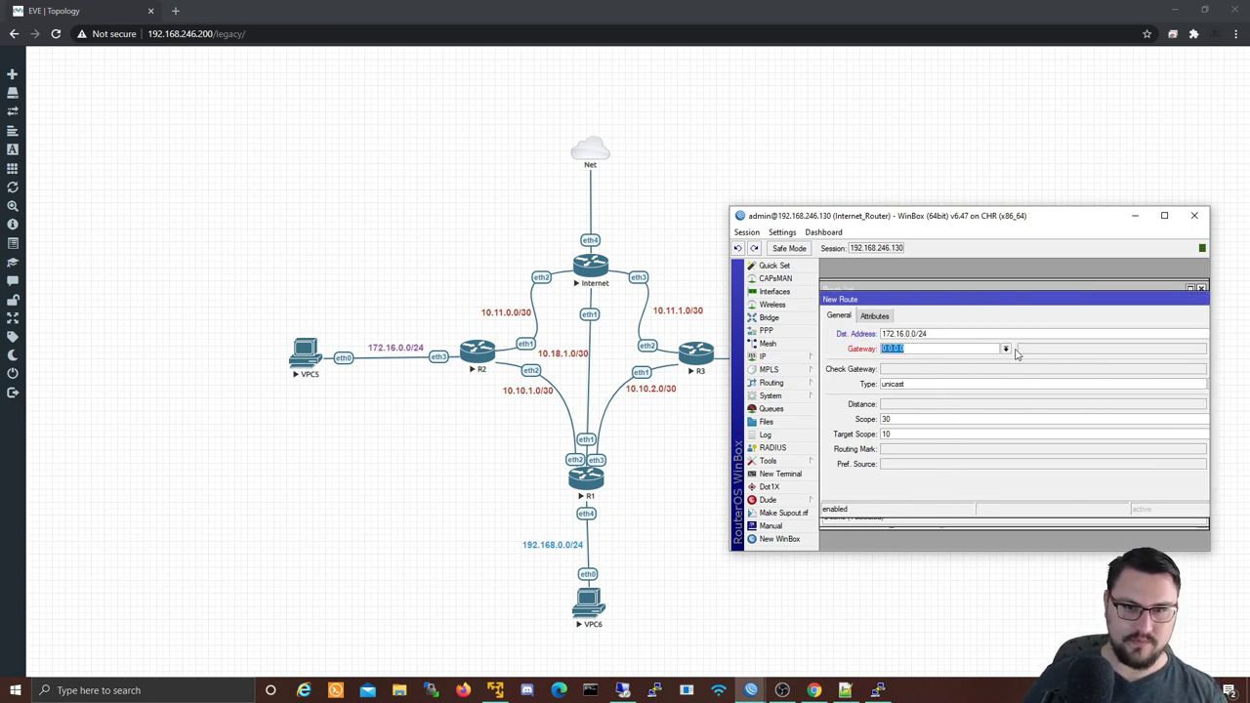
{"action": "type", "text": "10"}
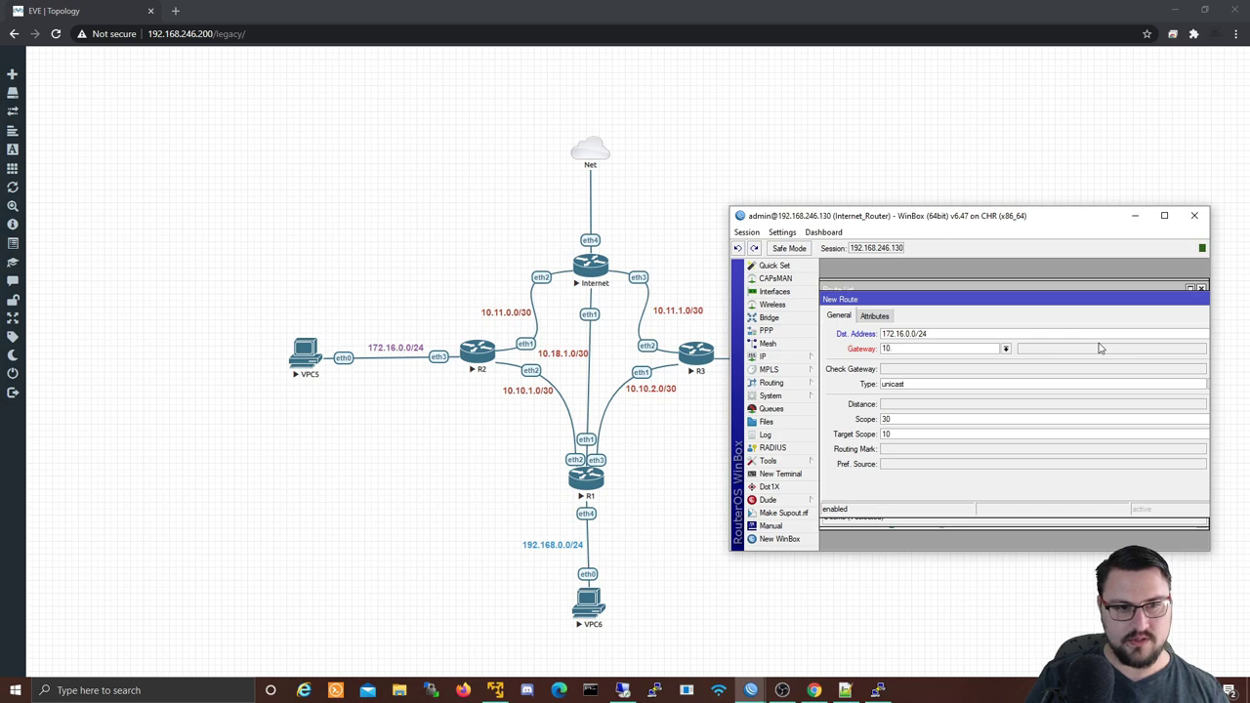
{"action": "type", "text": ".11.0"}
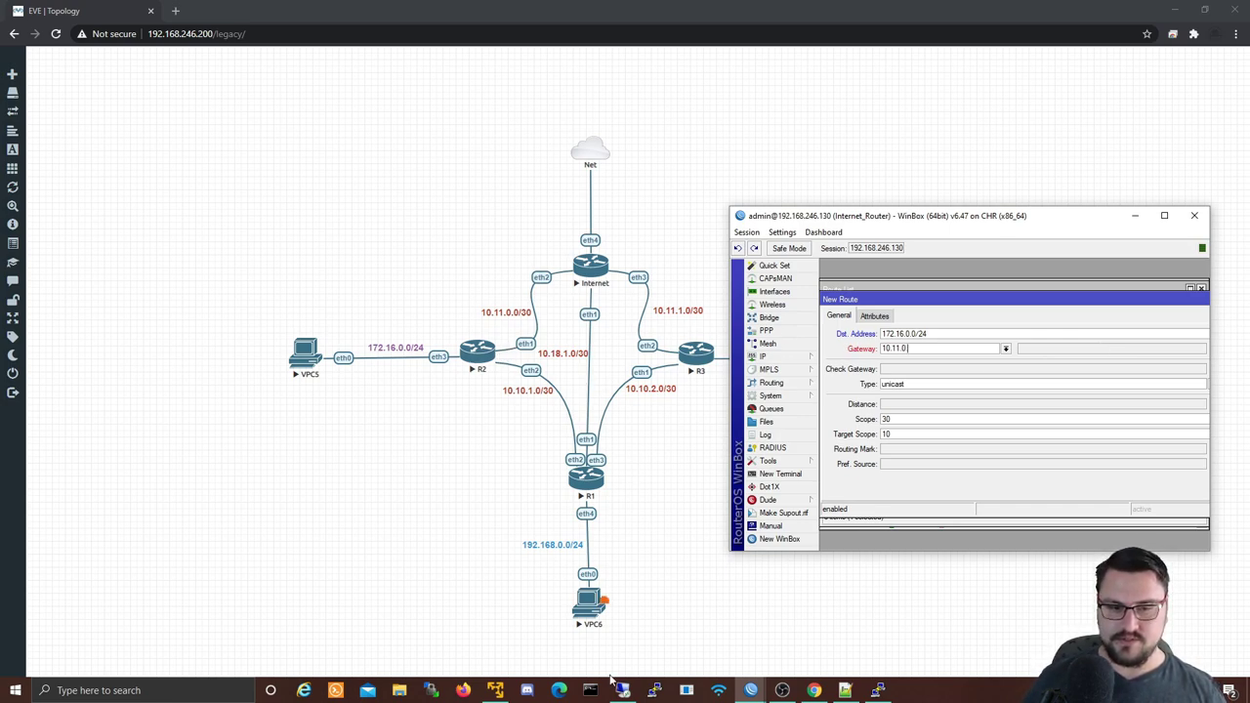
{"action": "left_click", "coordinate": [748, 691]}
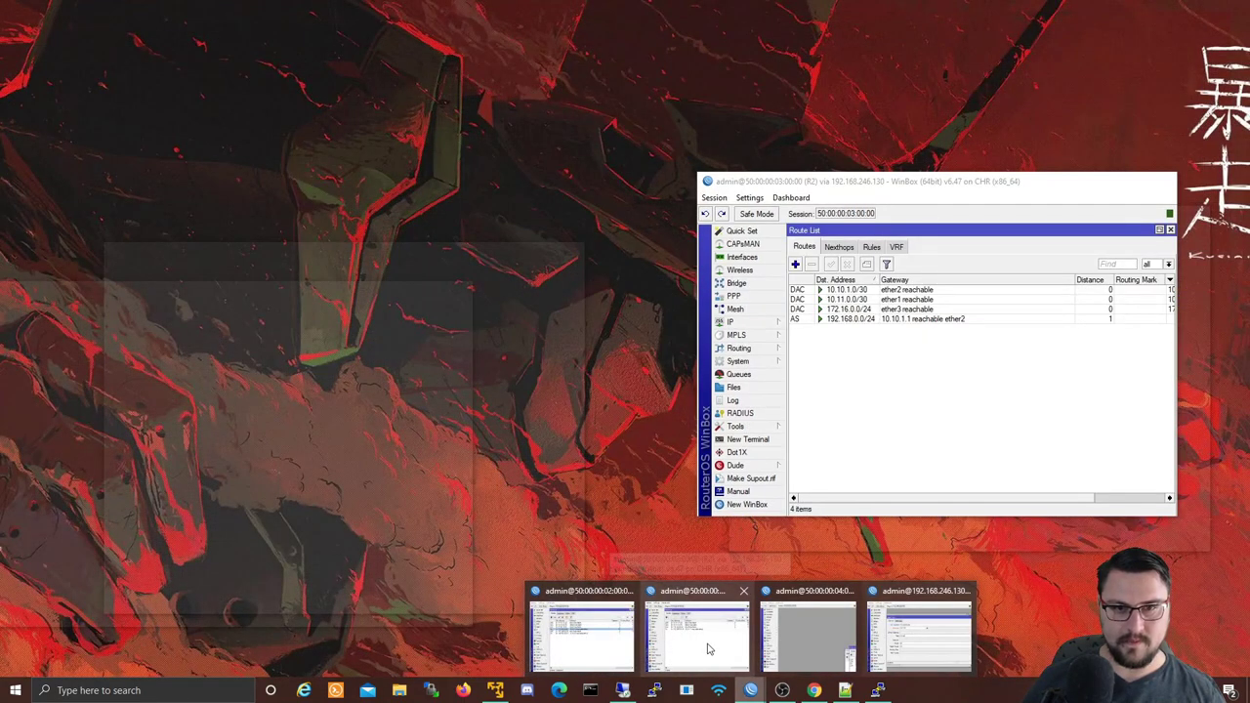
- Check R2's interface addresses, then fill the Internet_Router route gateway as 10.11.0.2
{"action": "left_click", "coordinate": [706, 649]}
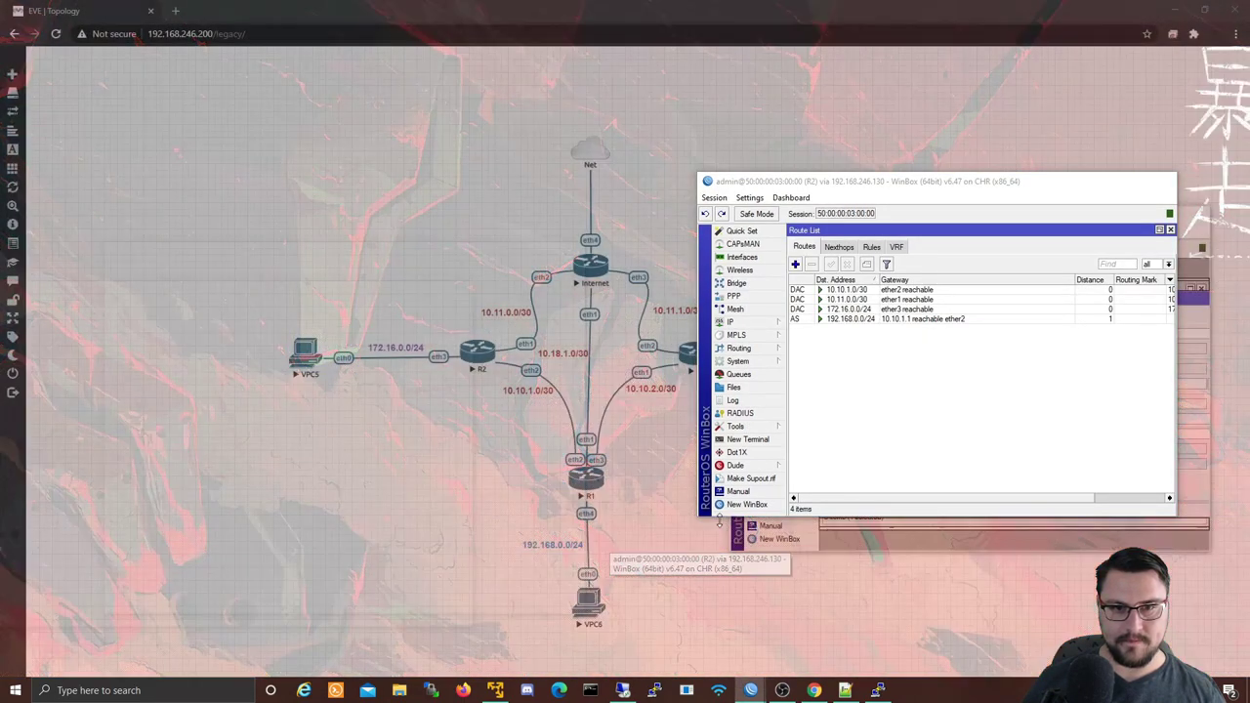
{"action": "left_click", "coordinate": [733, 322]}
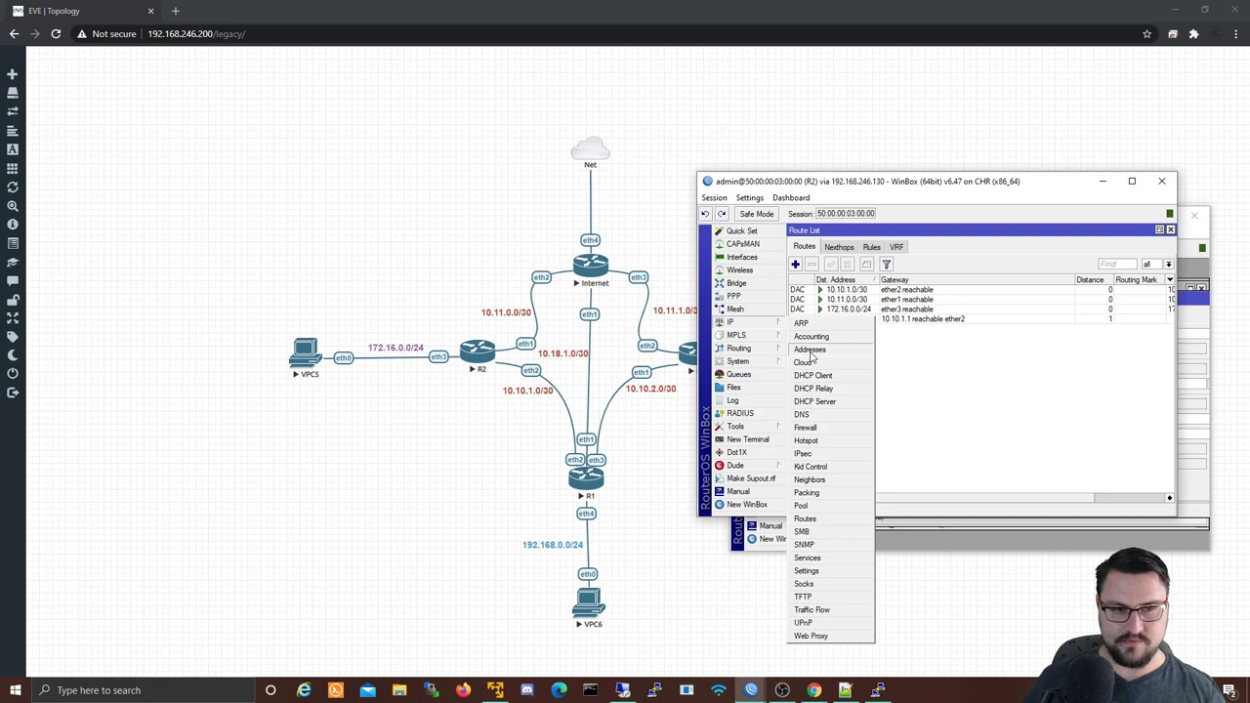
{"action": "left_click", "coordinate": [810, 350]}
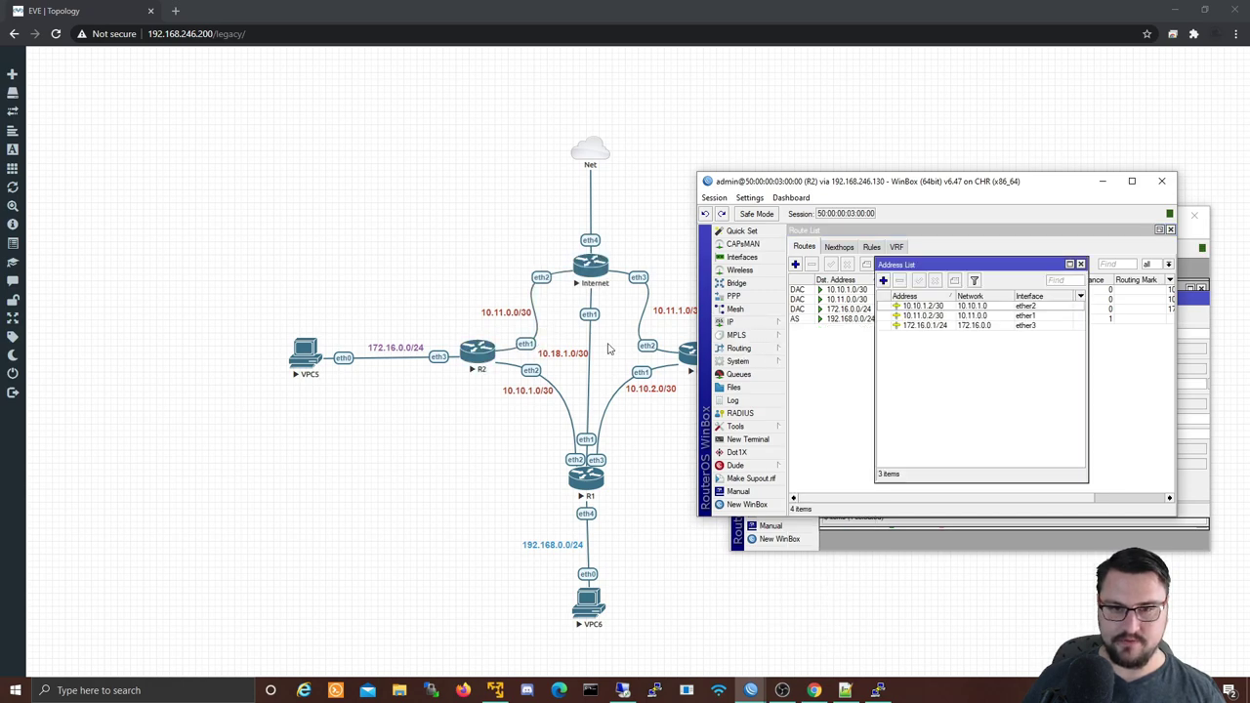
{"action": "left_click", "coordinate": [935, 309]}
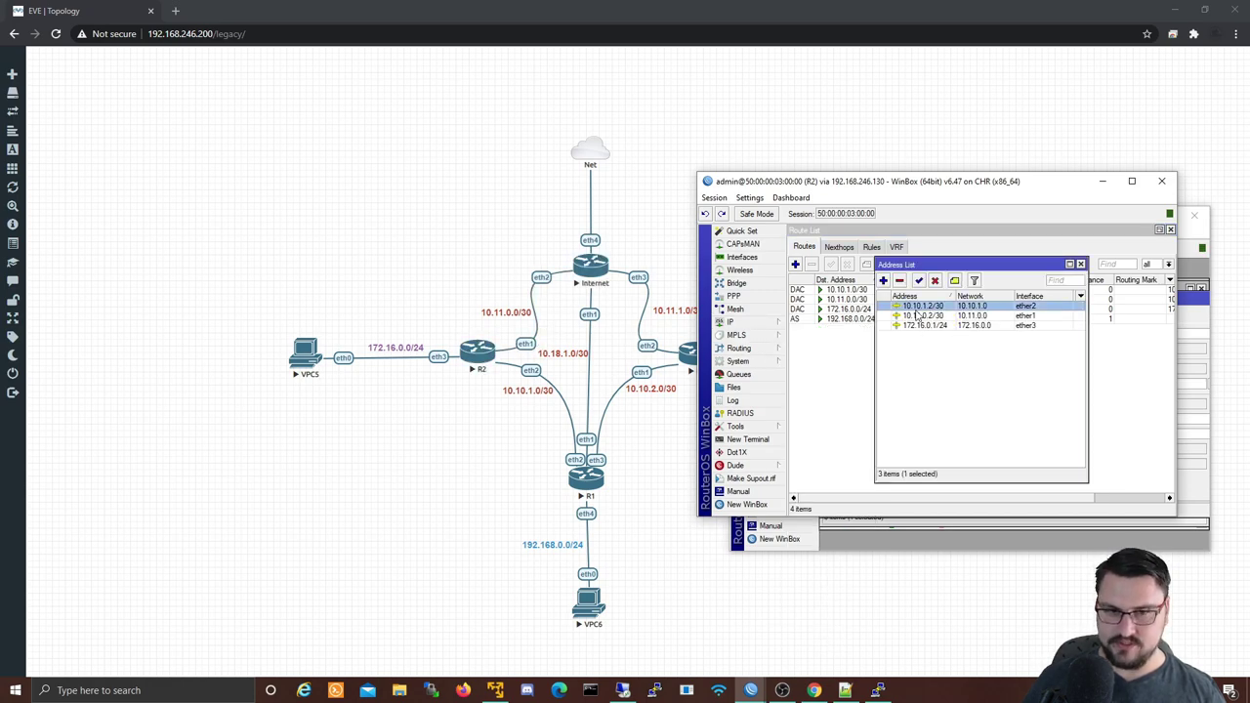
{"action": "left_click", "coordinate": [1080, 265]}
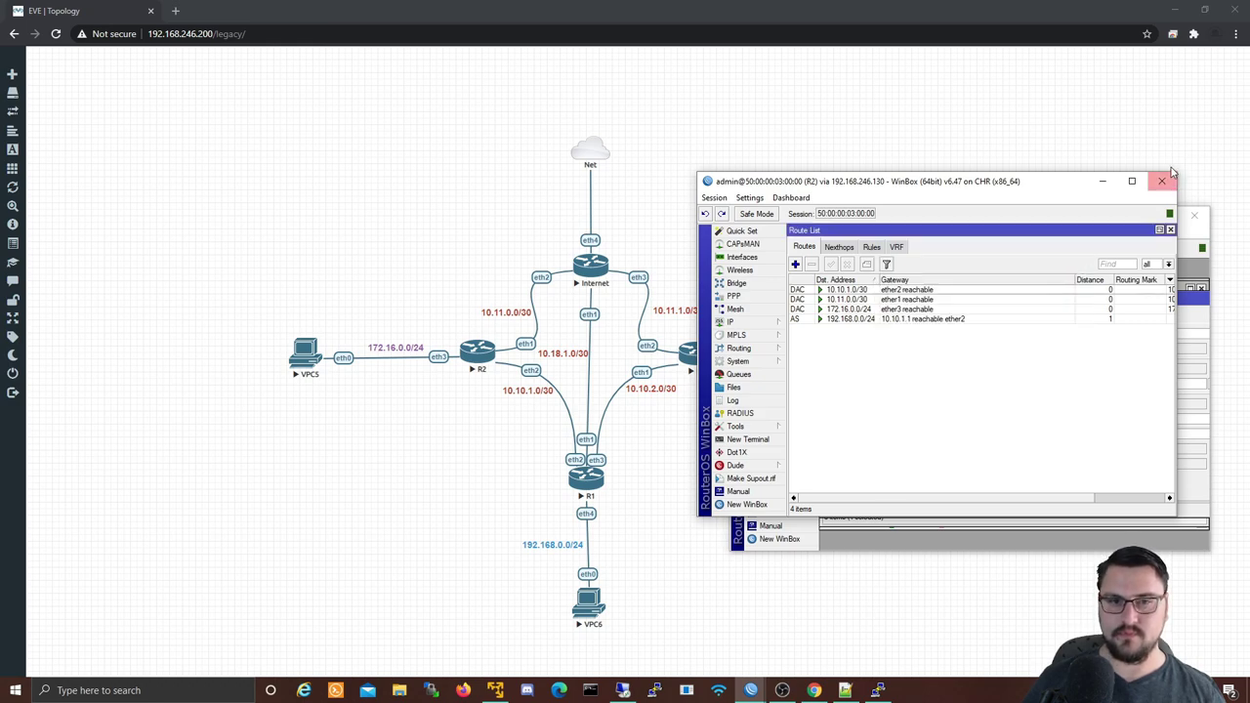
{"action": "left_click", "coordinate": [1133, 181]}
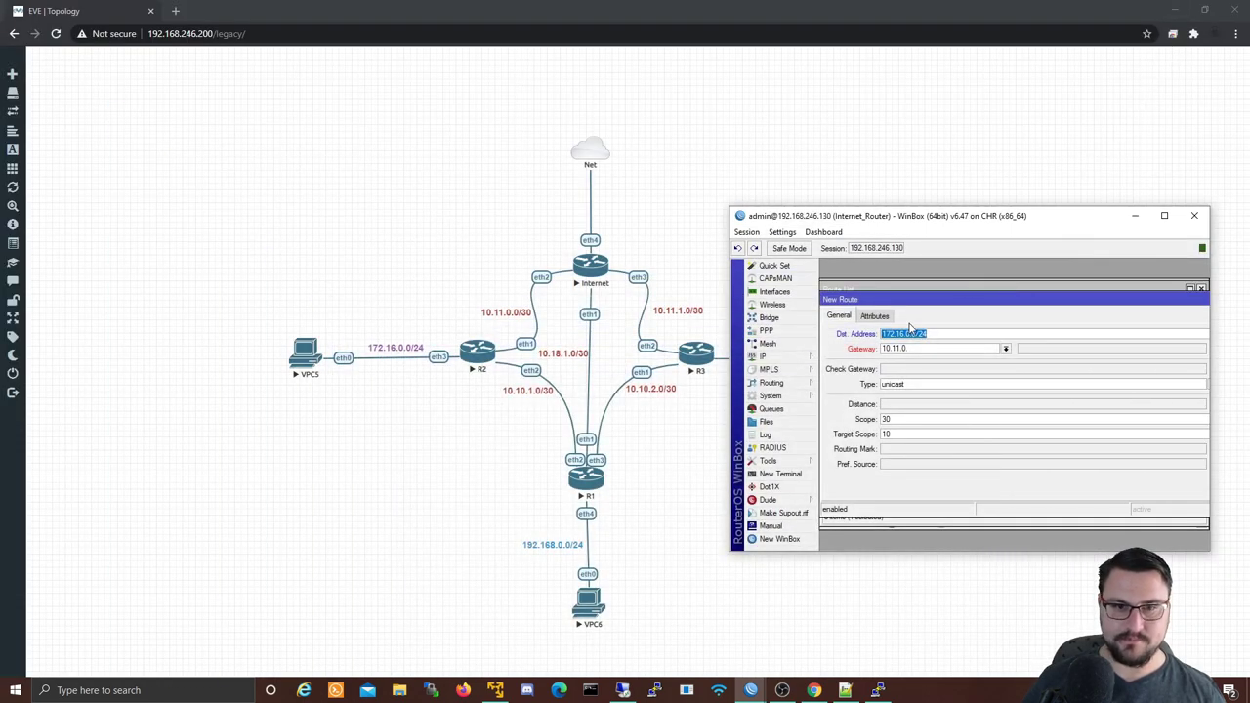
{"action": "left_click", "coordinate": [928, 345]}
{"action": "type", "text": "2"}
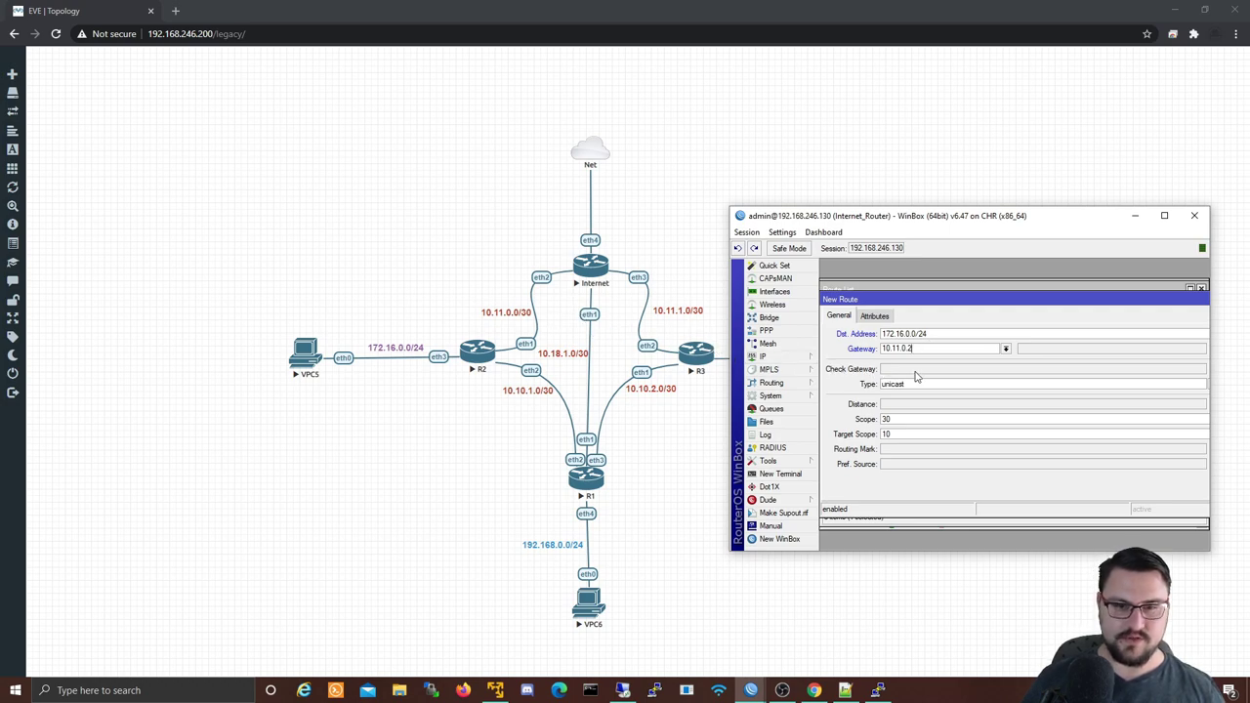
- Apply and save the 172.16.0.0/24 route via 10.11.0.2 on Internet_Router
{"action": "left_click_drag", "start_coordinate": [971, 220], "coordinate": [754, 185]}
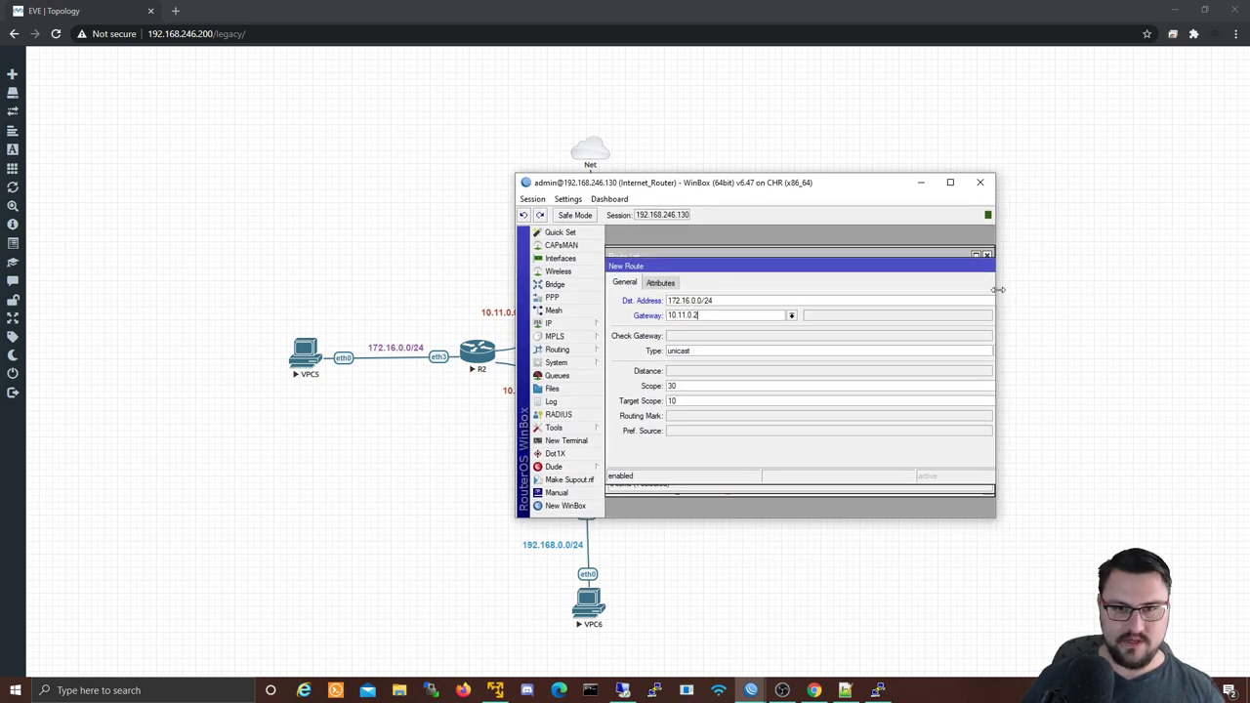
{"action": "left_click_drag", "start_coordinate": [996, 289], "coordinate": [1131, 289]}
{"action": "left_click", "coordinate": [1039, 317]}
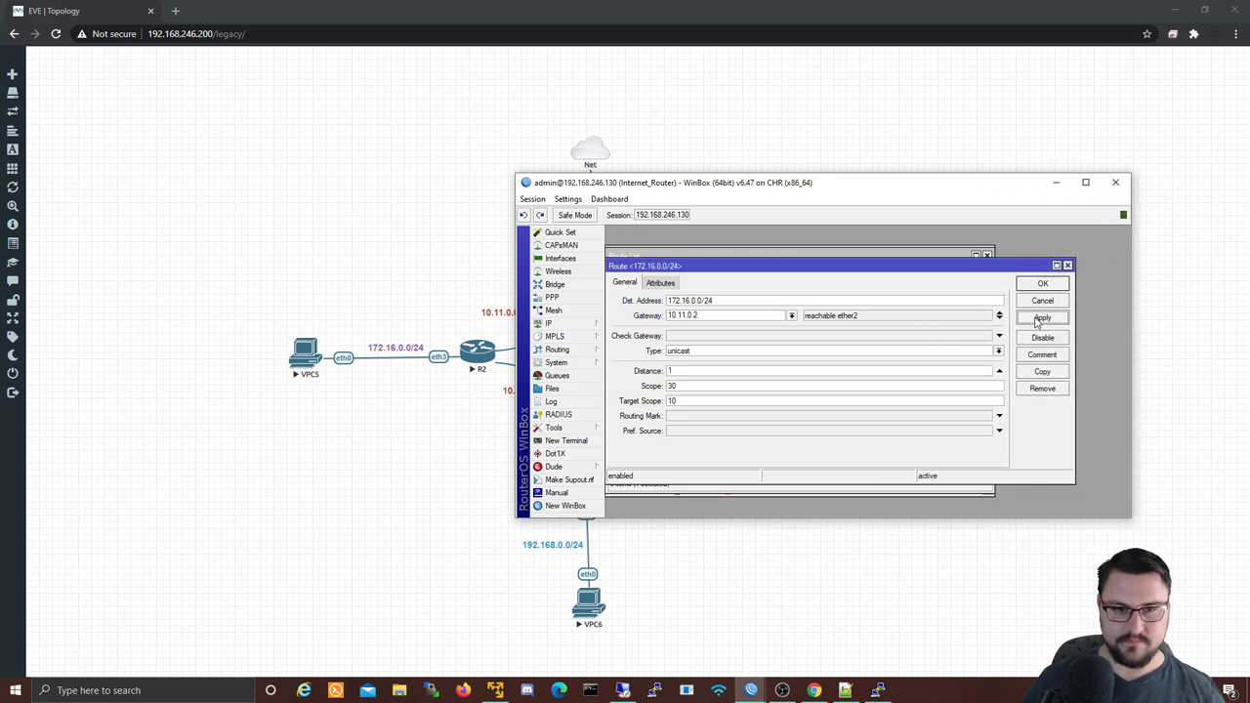
{"action": "left_click_drag", "start_coordinate": [714, 184], "coordinate": [855, 231]}
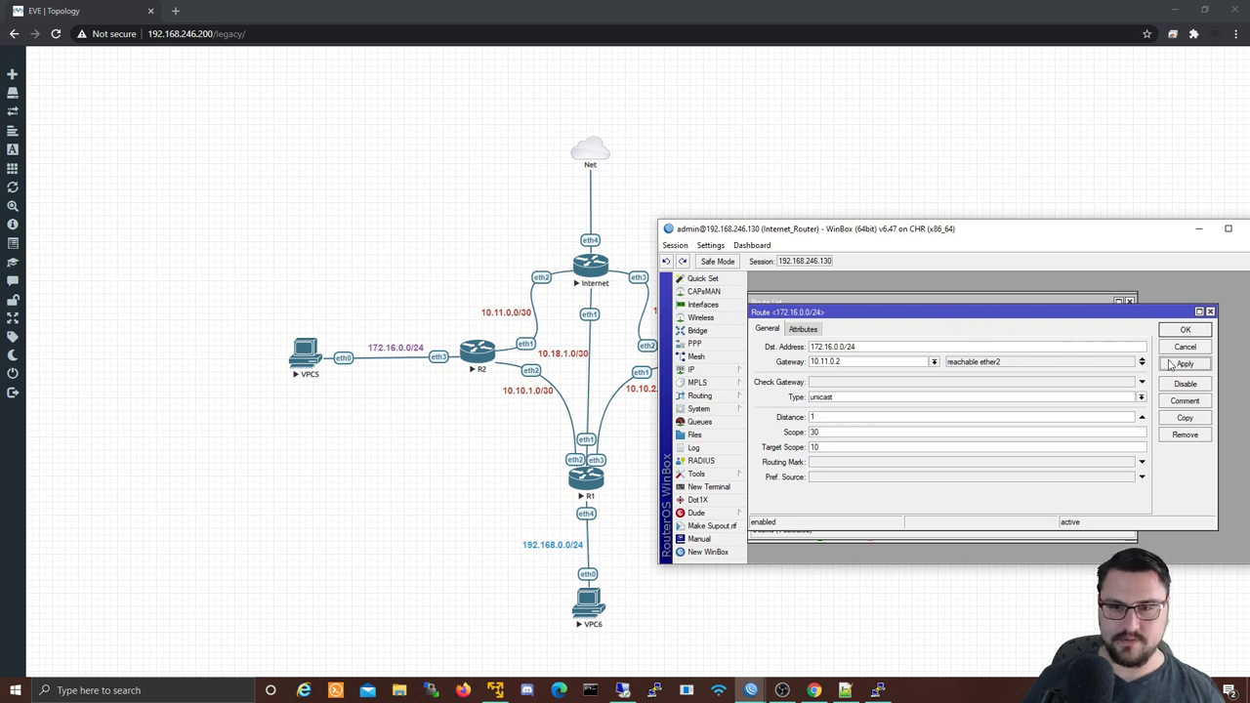
{"action": "left_click", "coordinate": [1186, 332]}
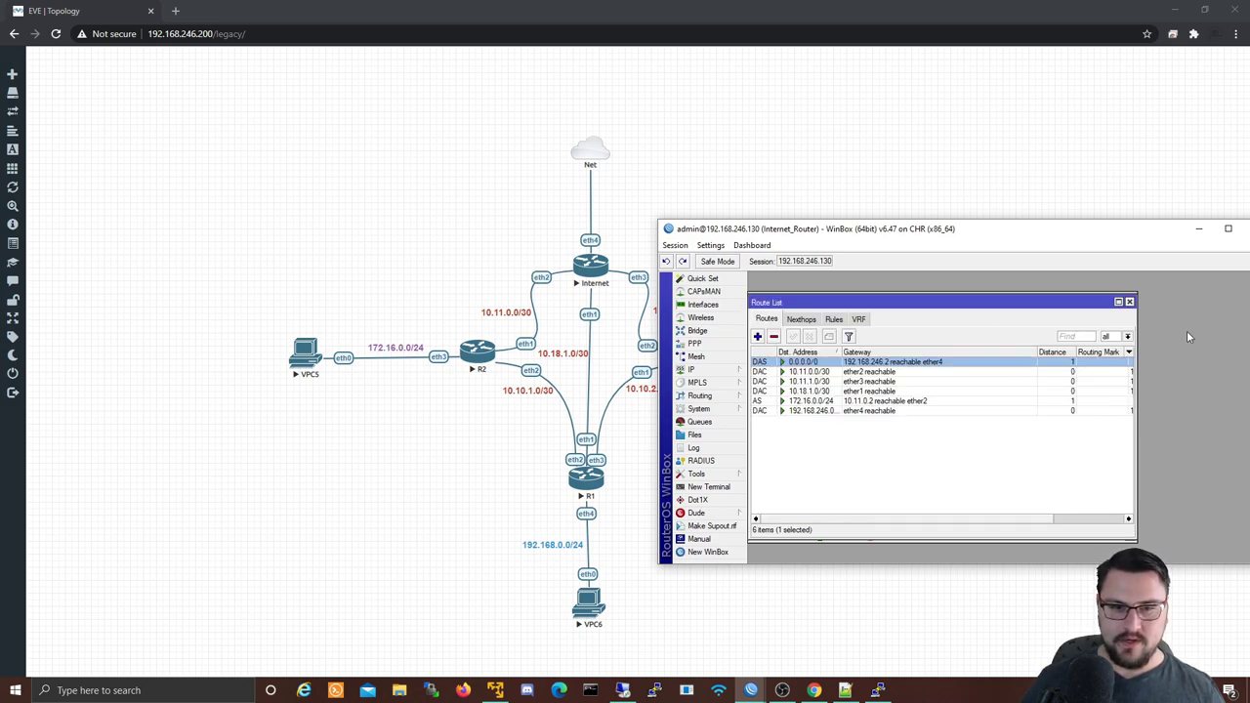
- Ping 172.16.0.1 from a new Internet_Router terminal
{"action": "left_click", "coordinate": [718, 476]}
{"action": "left_click", "coordinate": [717, 486]}
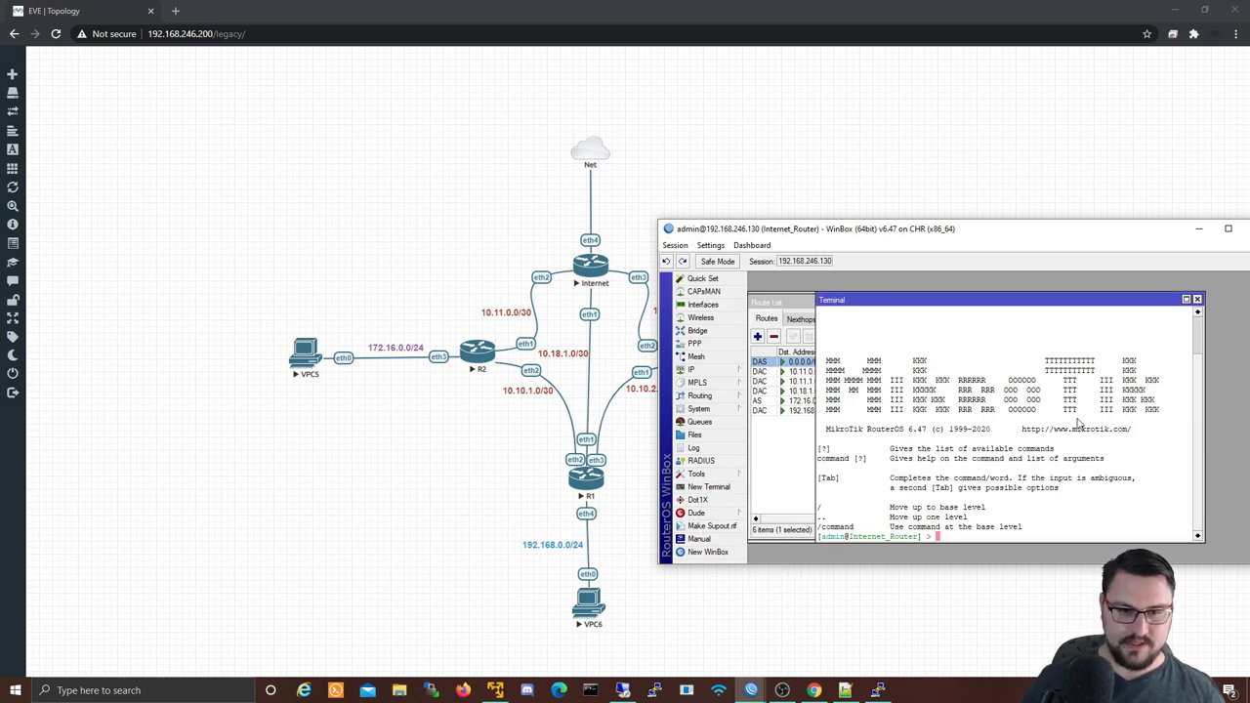
{"action": "type", "text": "ping 172"}
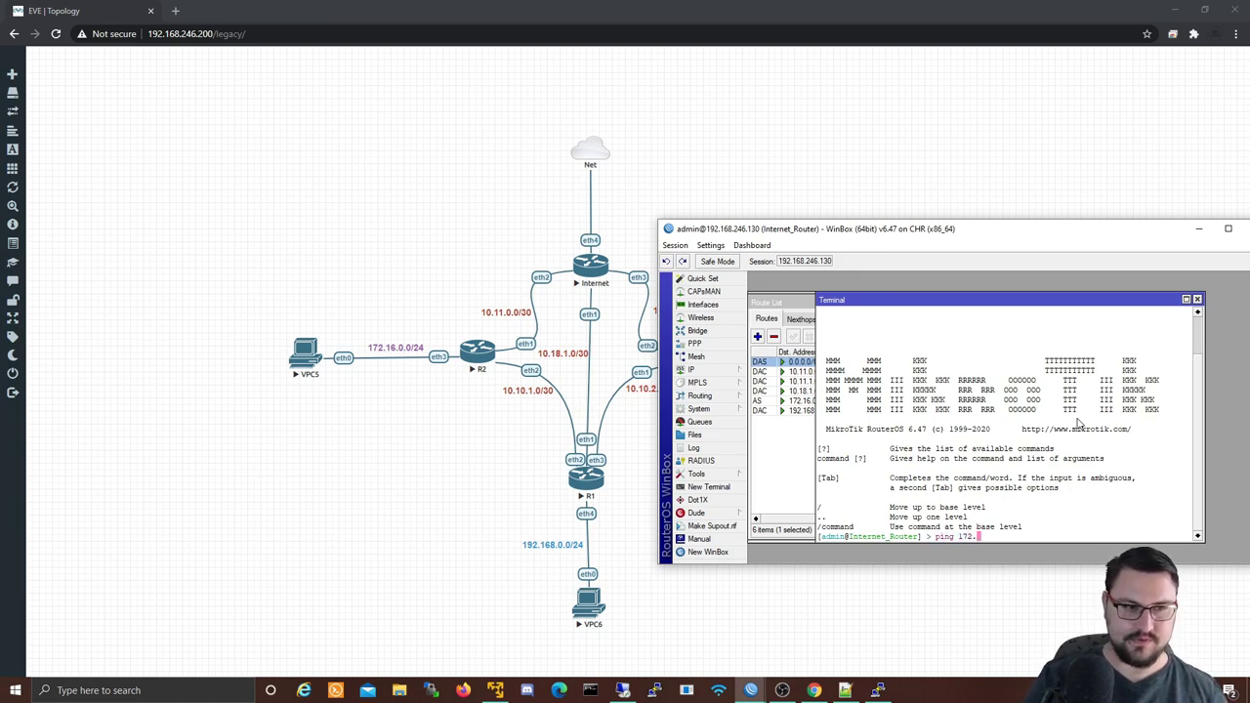
{"action": "type", "text": ".16.0.1"}
{"action": "key", "text": "Return"}
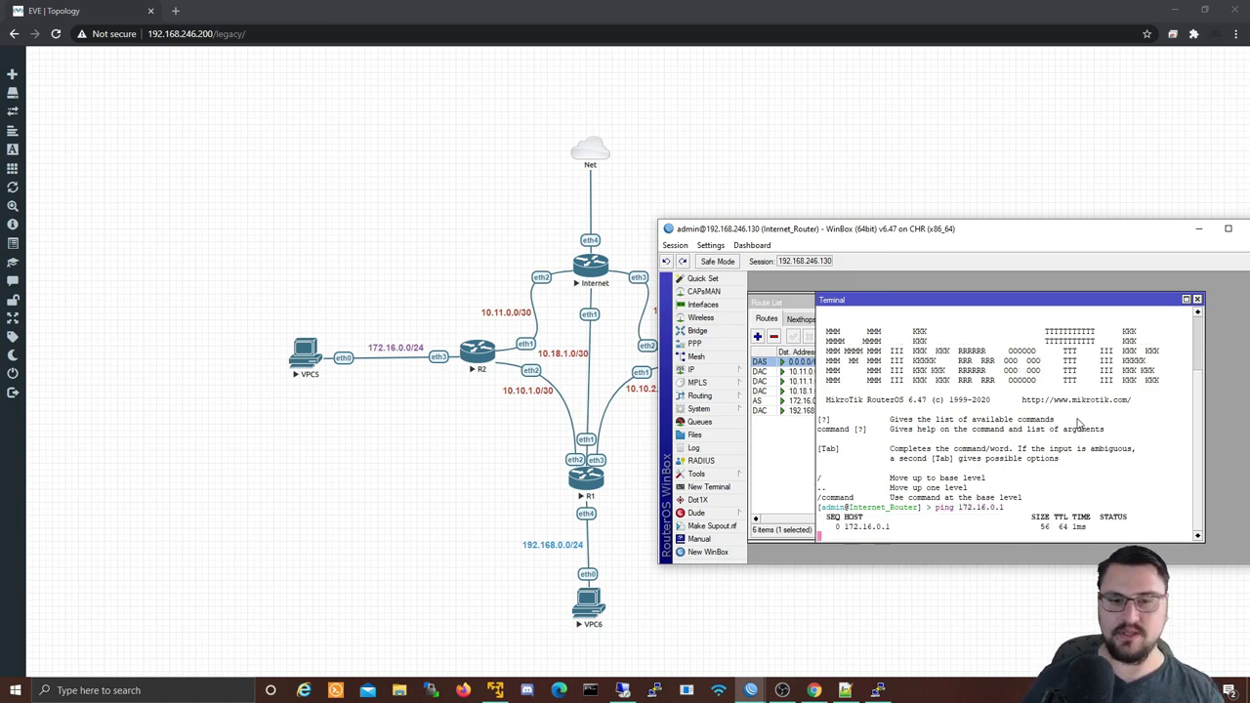
- Add a static route on Internet_Router to 192.168.100.0/24 via gateway 10.11.1.2
{"action": "left_click", "coordinate": [767, 358]}
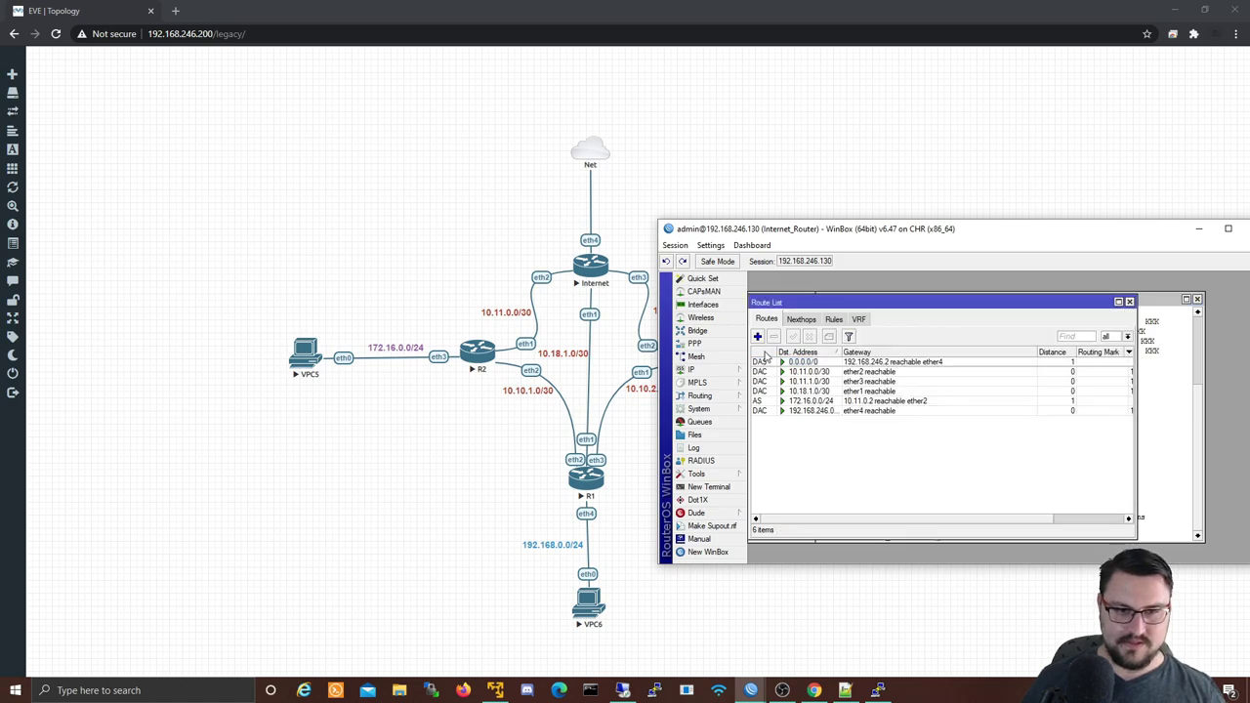
{"action": "left_click", "coordinate": [758, 336]}
{"action": "left_click_drag", "start_coordinate": [756, 236], "coordinate": [538, 417]}
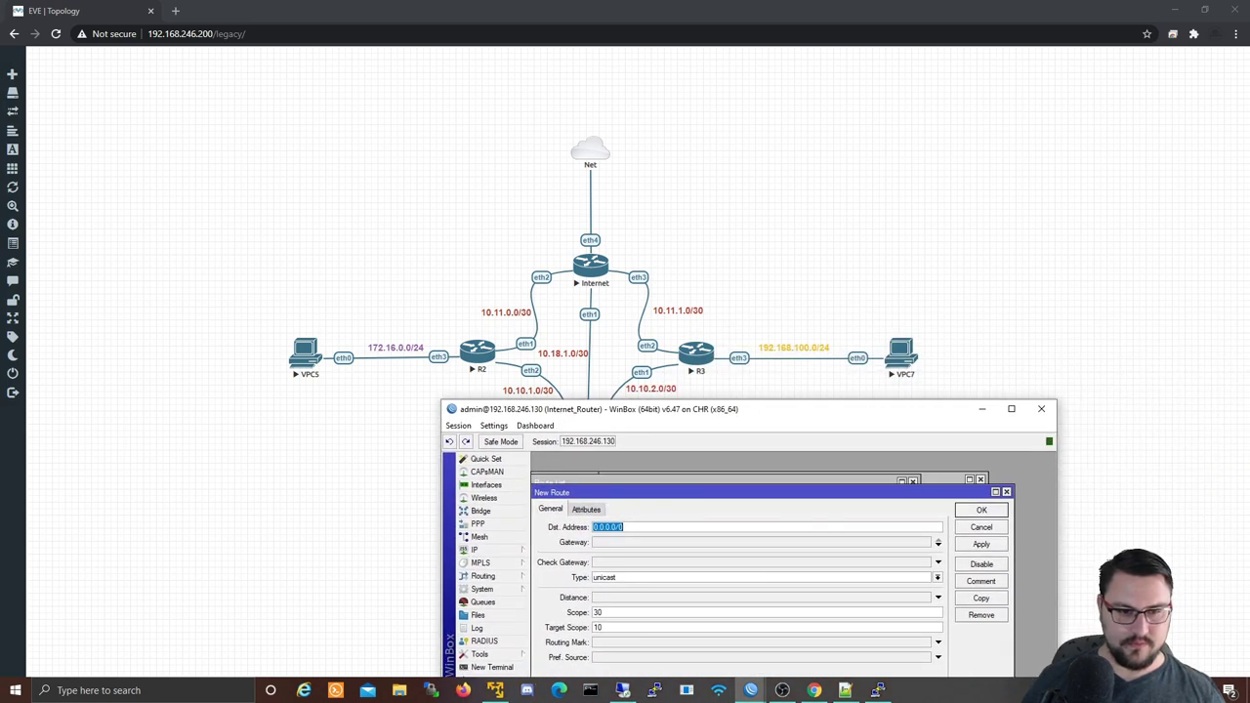
{"action": "type", "text": "192.168.1"}
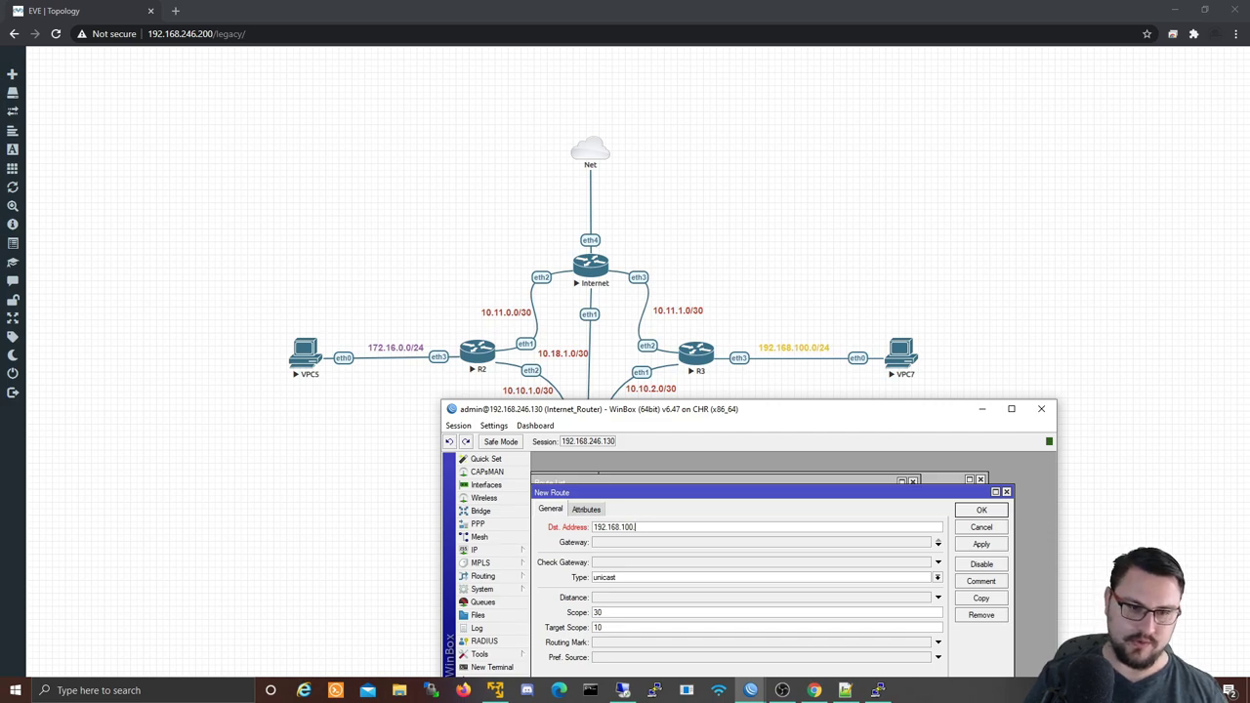
{"action": "left_click", "coordinate": [682, 542]}
{"action": "type", "text": "10.11.1."}
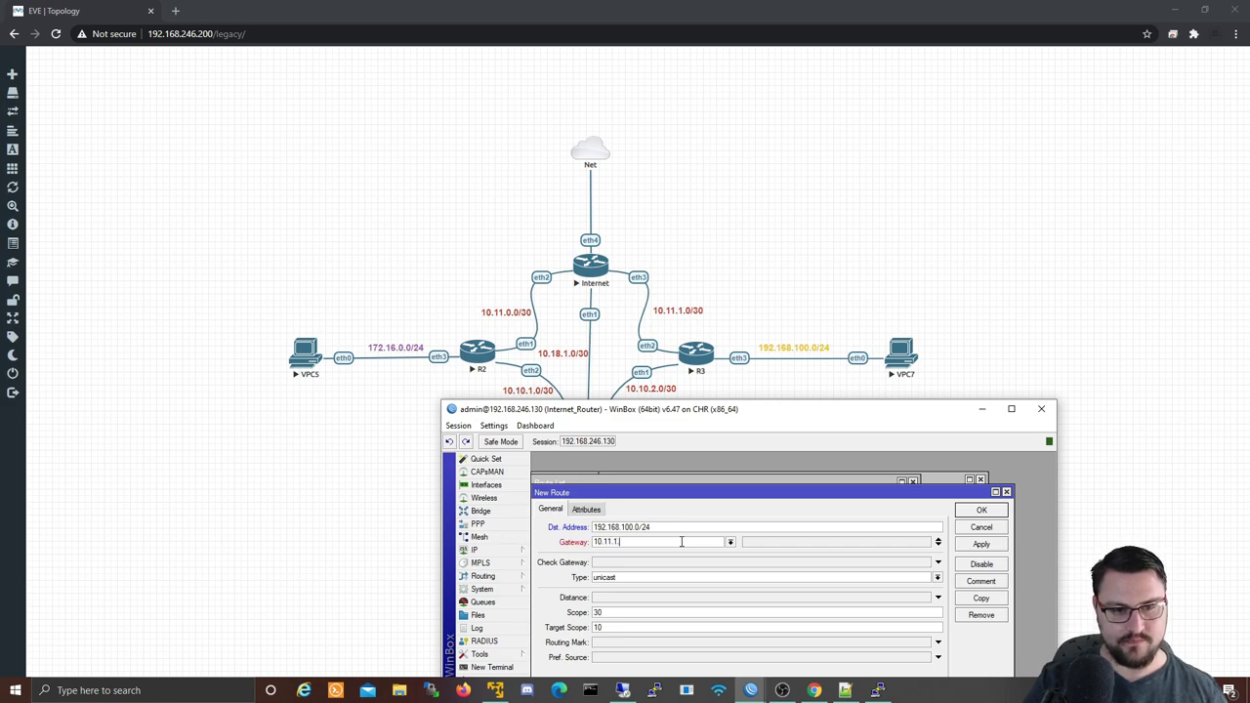
{"action": "type", "text": "2"}
{"action": "left_click", "coordinate": [969, 547]}
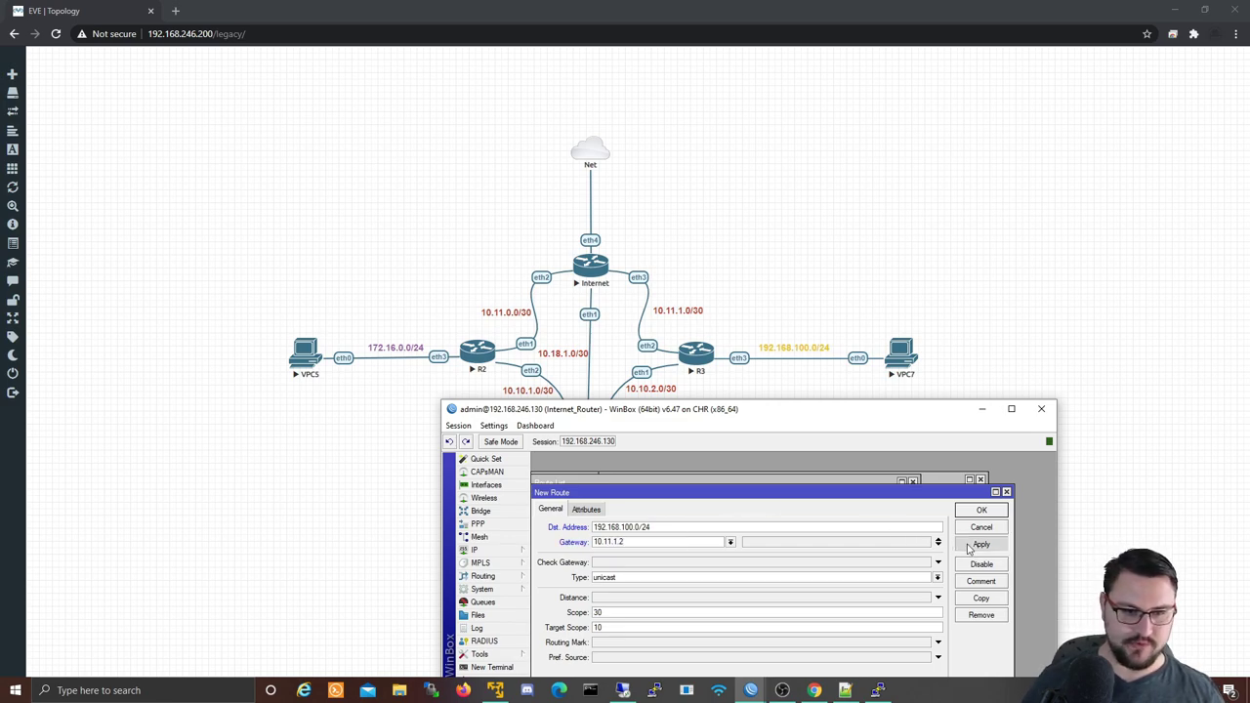
{"action": "left_click", "coordinate": [981, 511]}
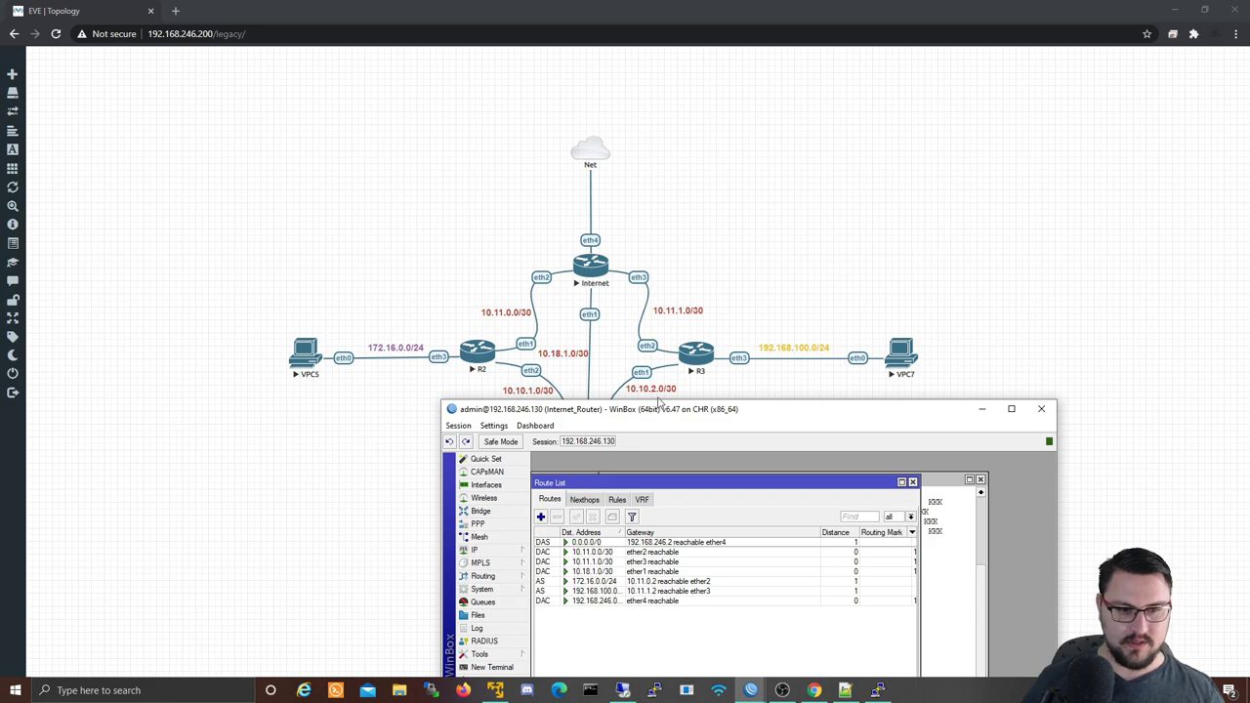
{"action": "left_click_drag", "start_coordinate": [659, 408], "coordinate": [861, 181]}
- Add a static route to 192.168.0.0/24 via gateway 10.18.1.2 on Internet_Router
{"action": "left_click", "coordinate": [743, 285]}
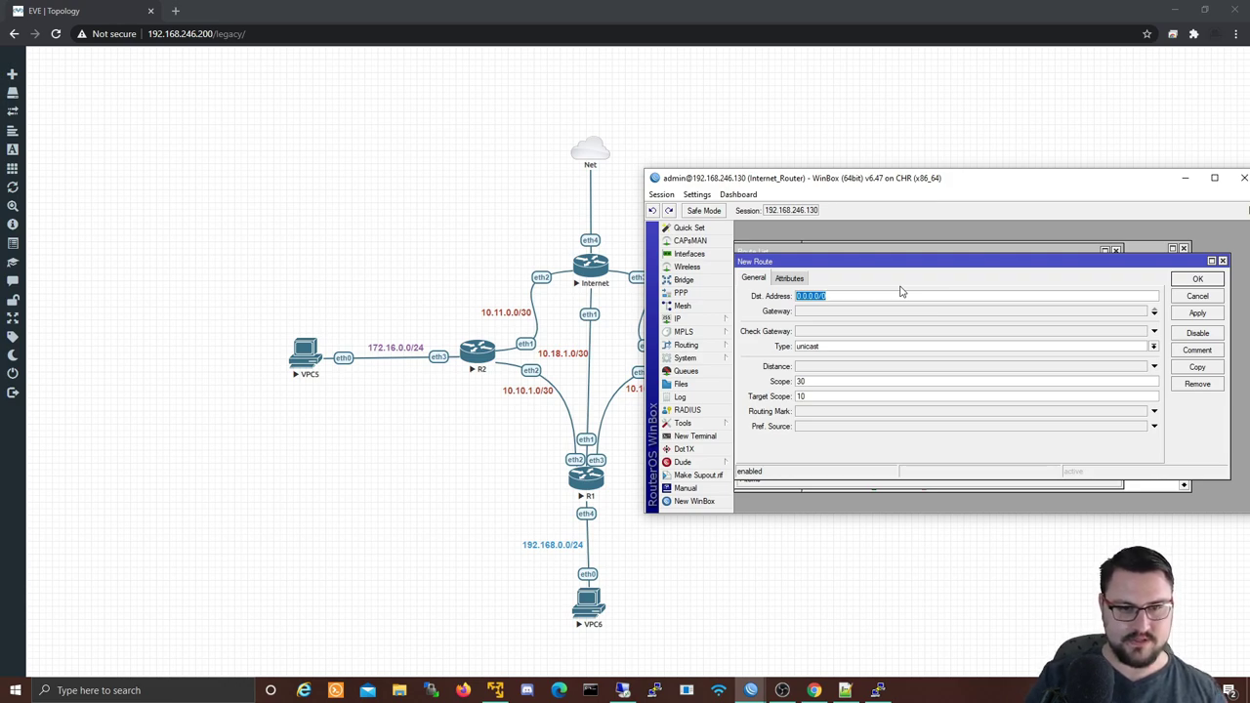
{"action": "type", "text": "192"}
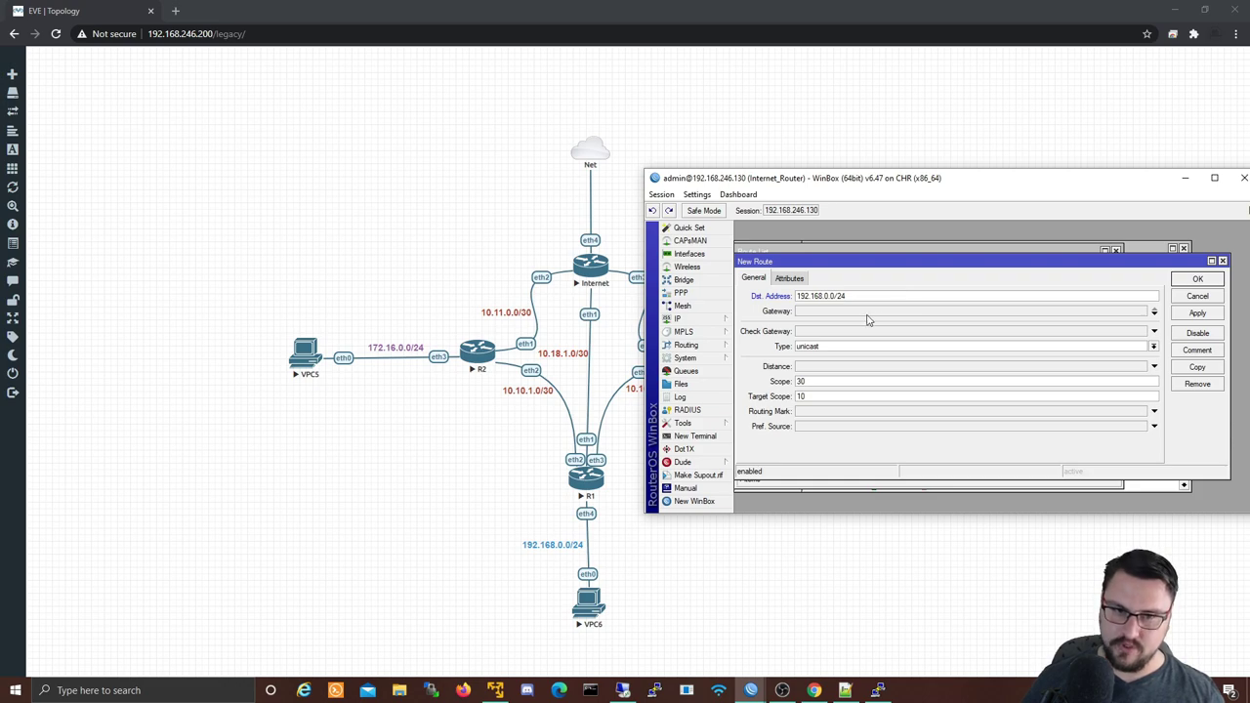
{"action": "left_click", "coordinate": [873, 312]}
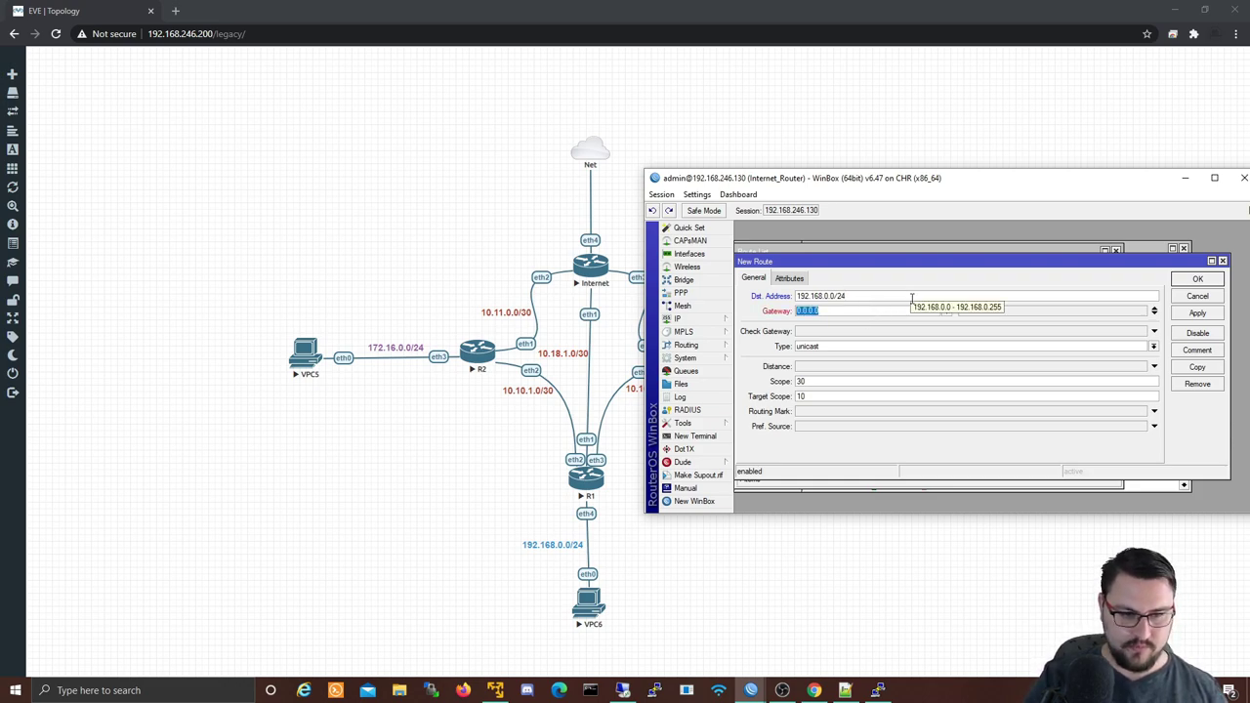
{"action": "type", "text": "10"}
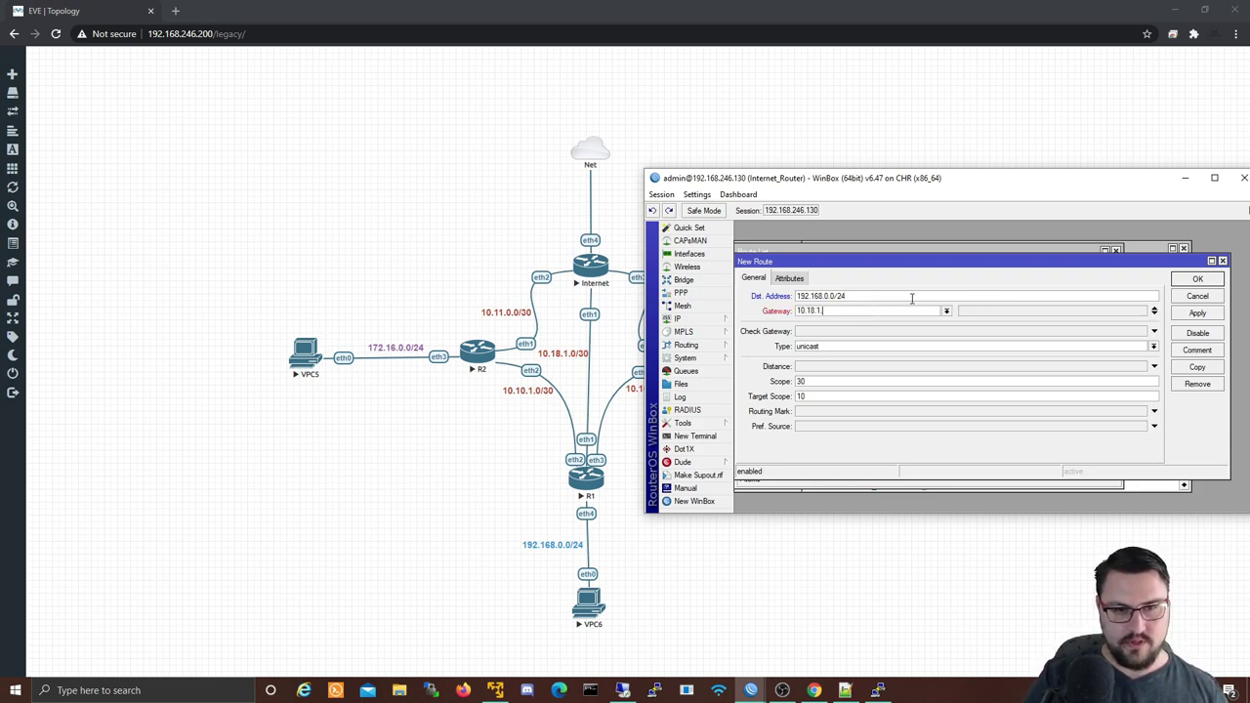
{"action": "type", "text": ".18.1.2"}
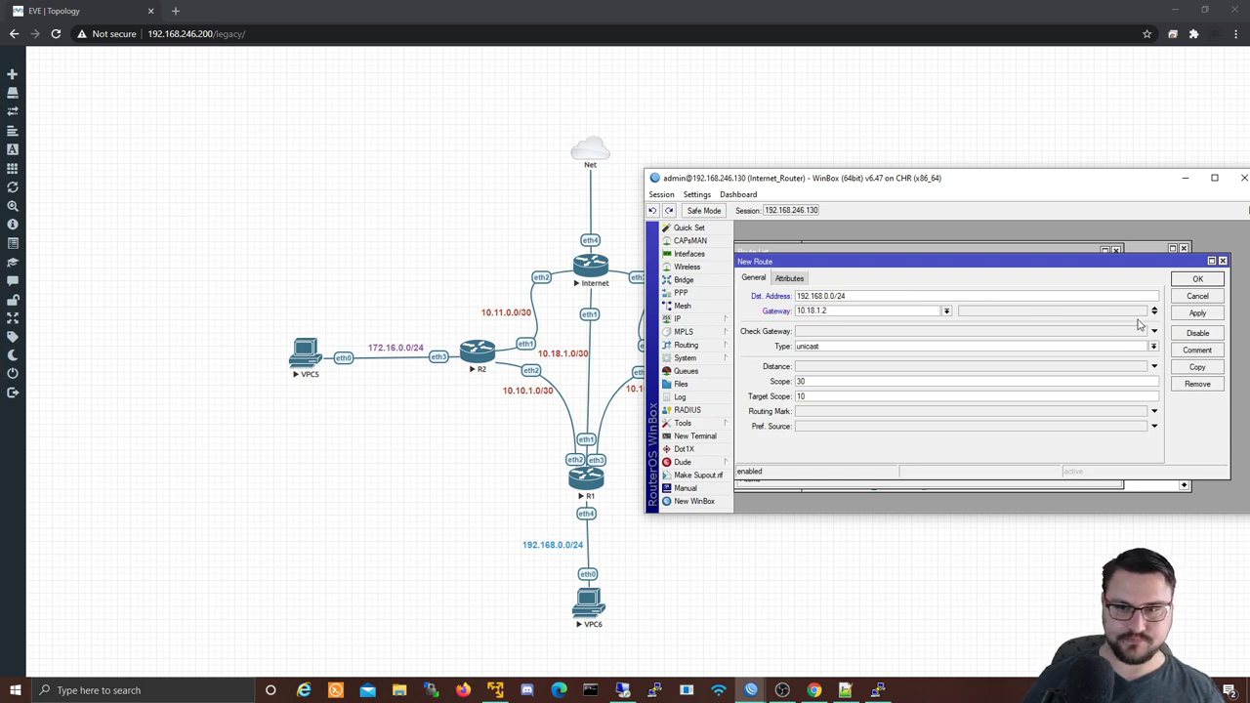
{"action": "left_click", "coordinate": [1200, 315]}
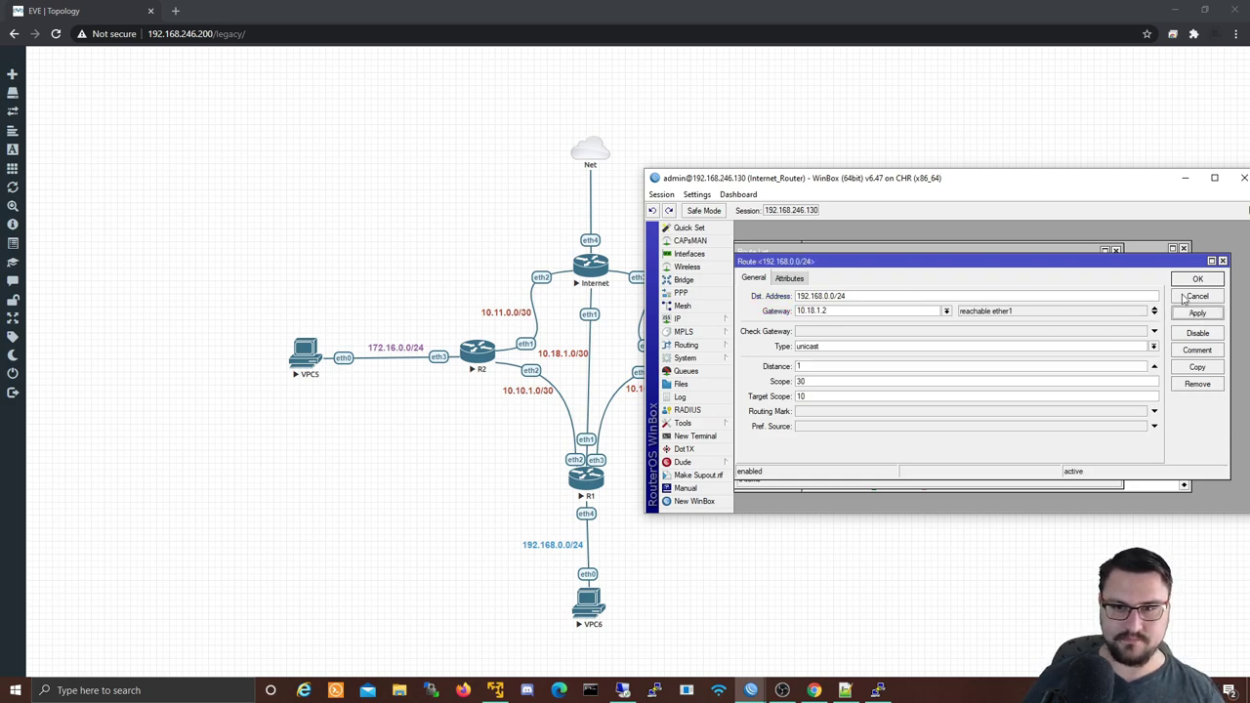
{"action": "left_click", "coordinate": [1197, 279]}
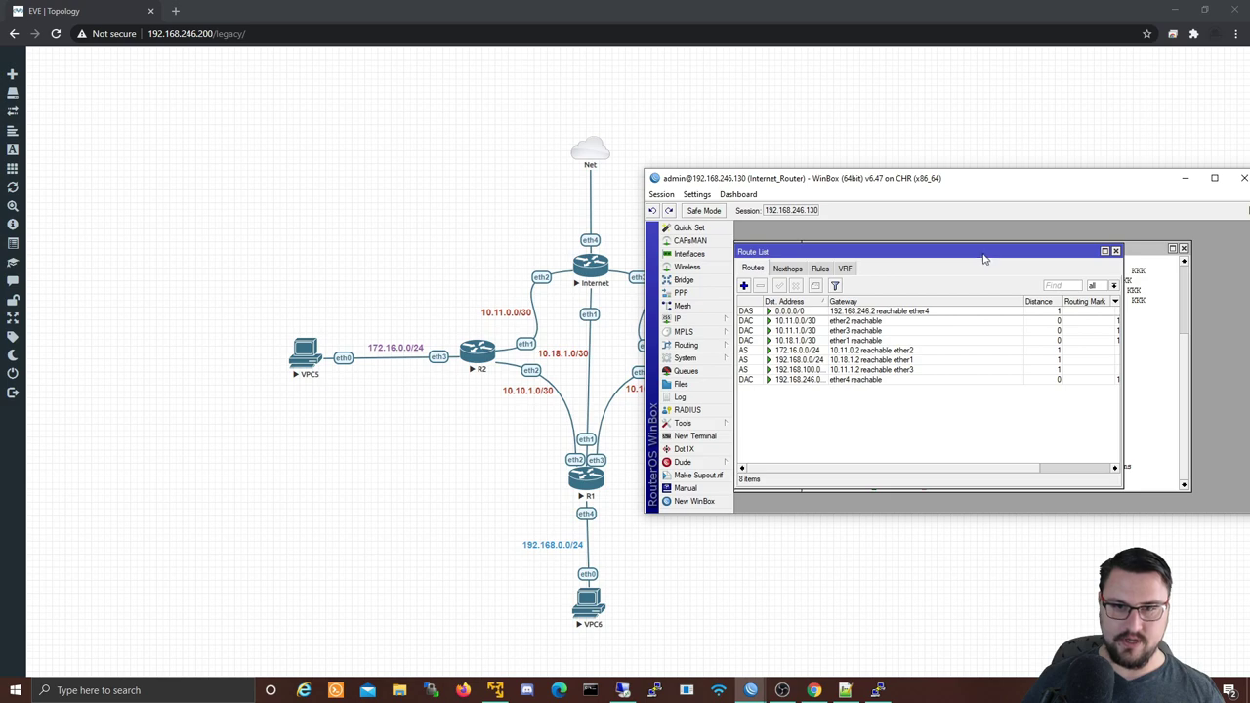
{"action": "left_click", "coordinate": [694, 435]}
- Ping 192.168.0.1 from the Internet_Router terminal, then stop it
{"action": "type", "text": "ping "}
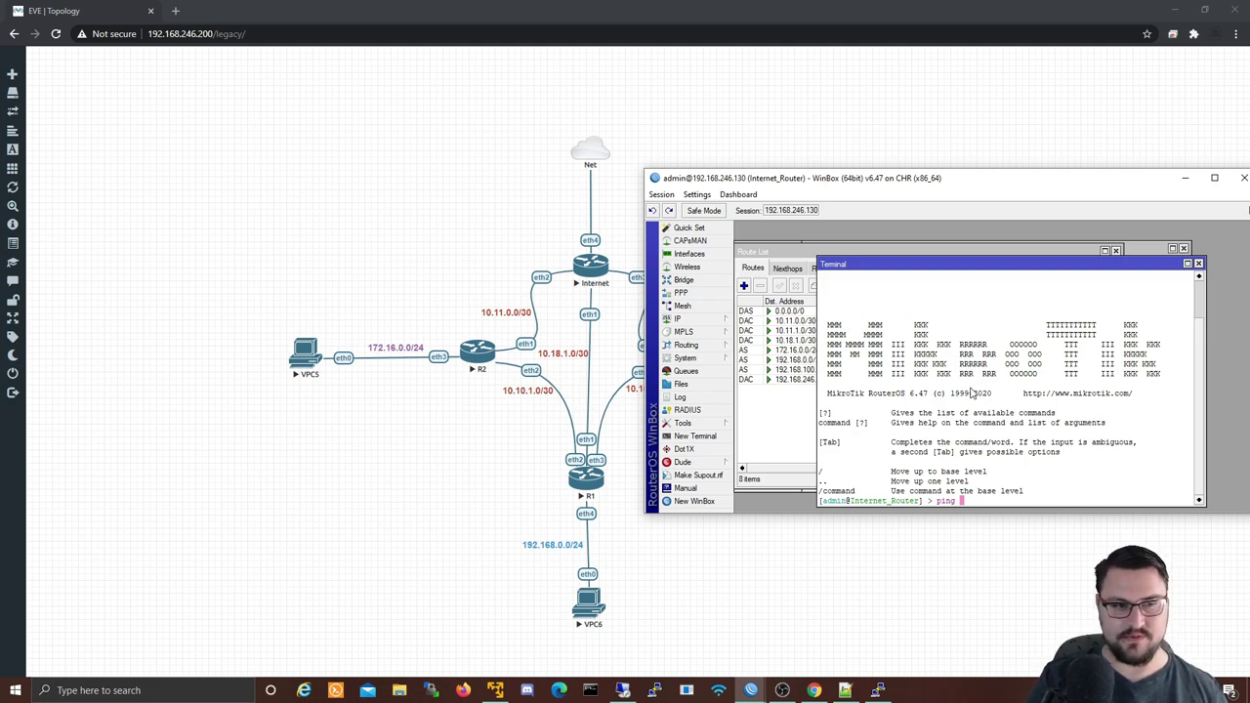
{"action": "type", "text": "192.168"}
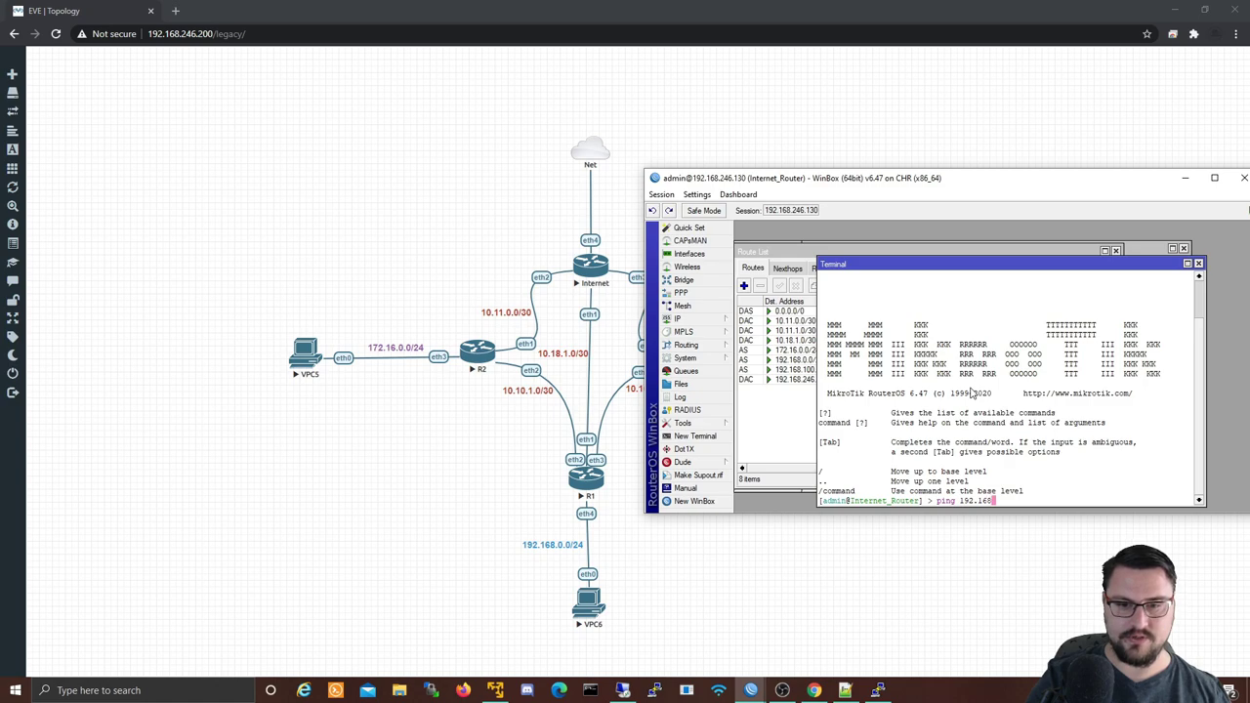
{"action": "type", "text": ".0.1"}
{"action": "key", "text": "Return"}
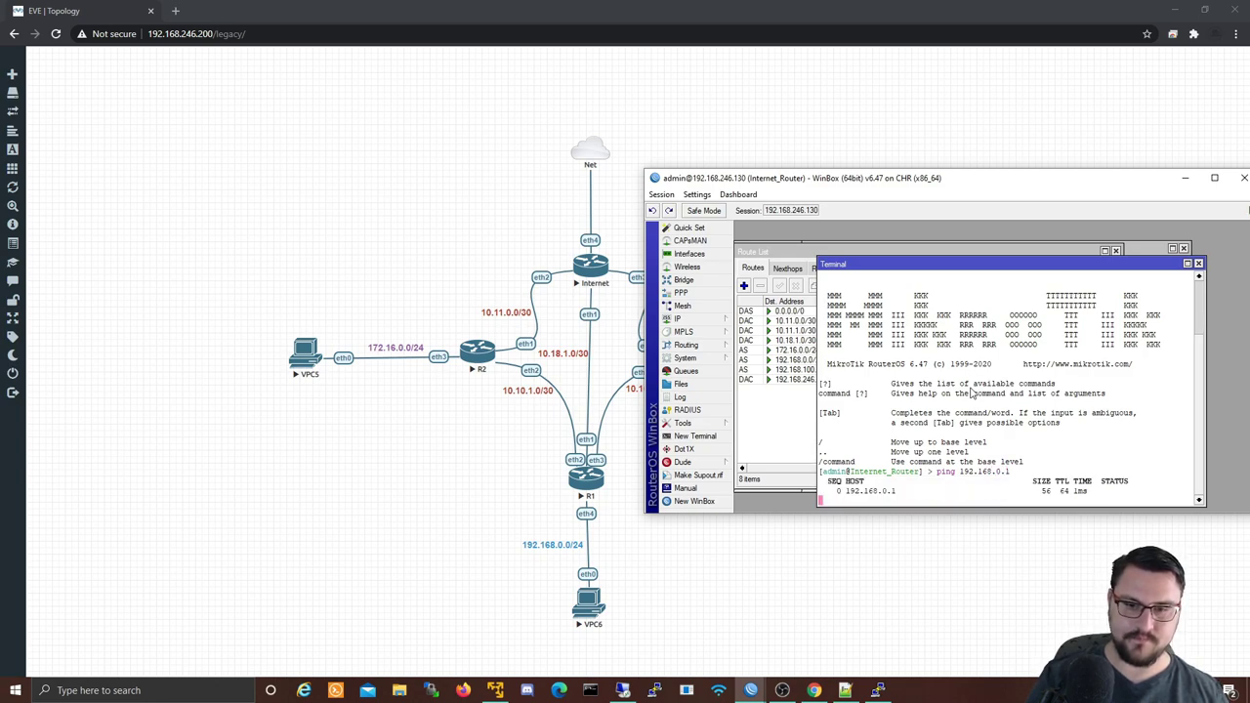
{"action": "key", "text": "ctrl+c"}
- Edit the recalled ping to 192.168.100.254, run it, and stop after replies
{"action": "key", "text": "Up"}
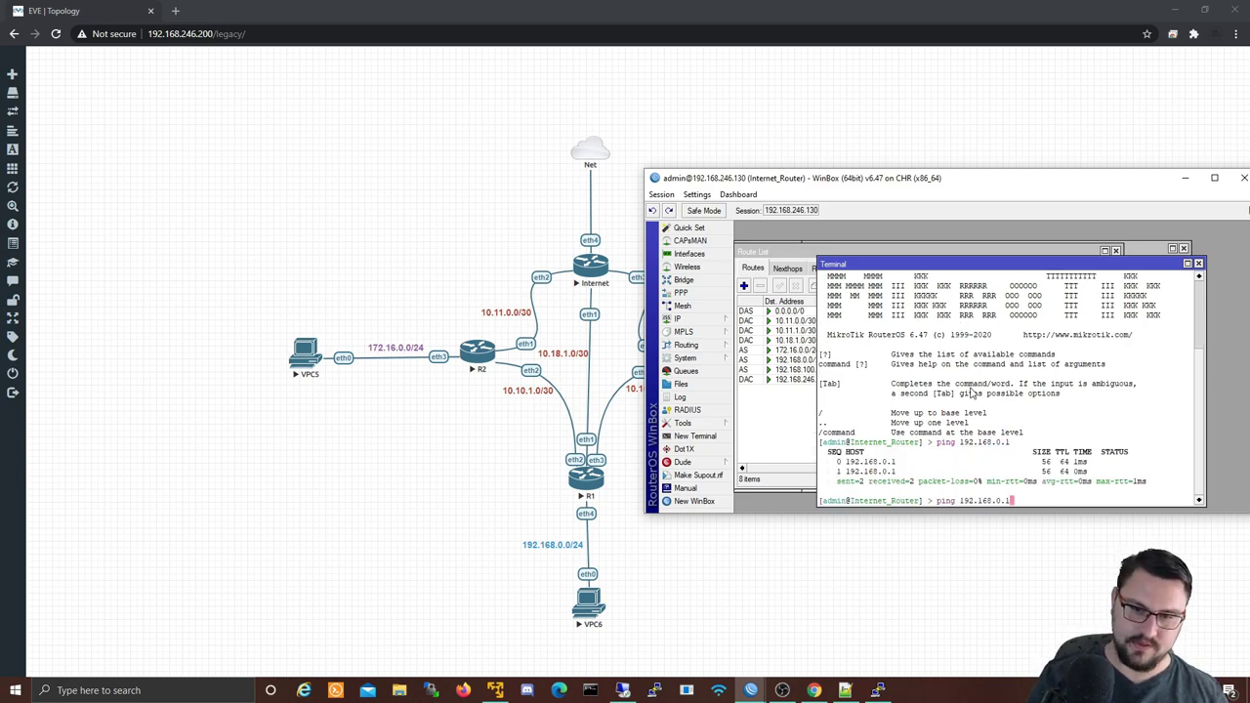
{"action": "key", "text": "BackSpace"}
{"action": "type", "text": "100"}
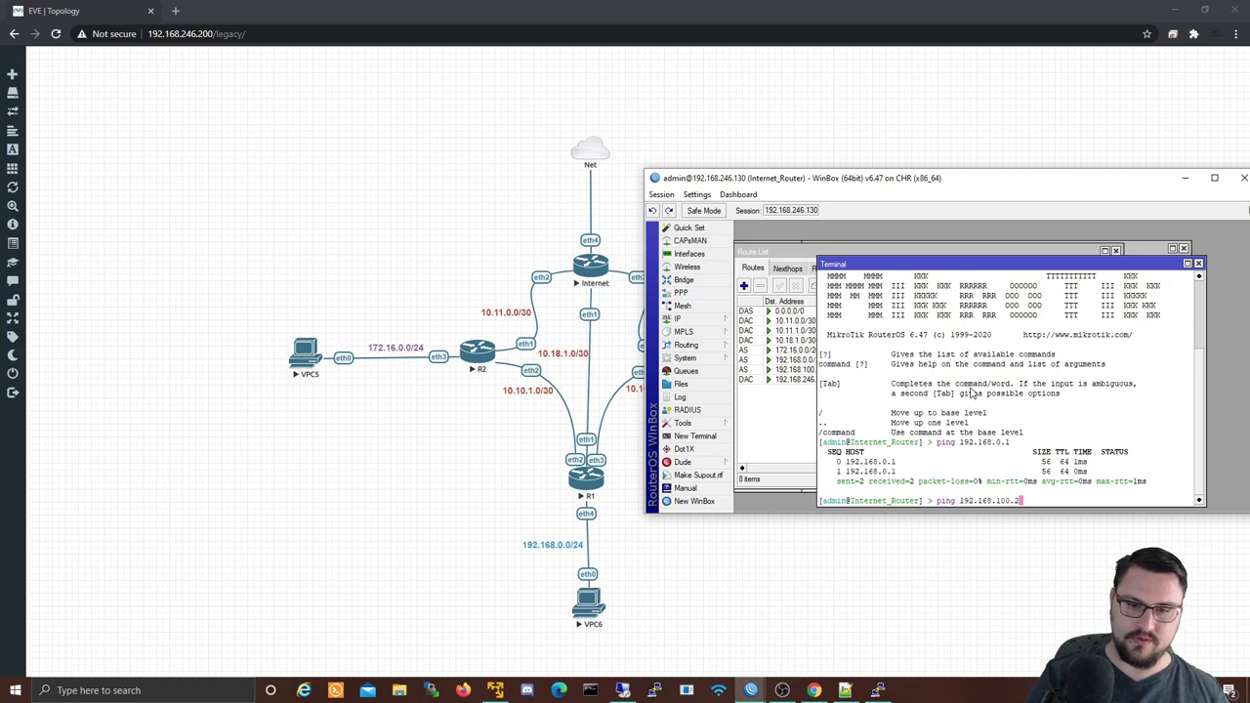
{"action": "key", "text": "Return"}
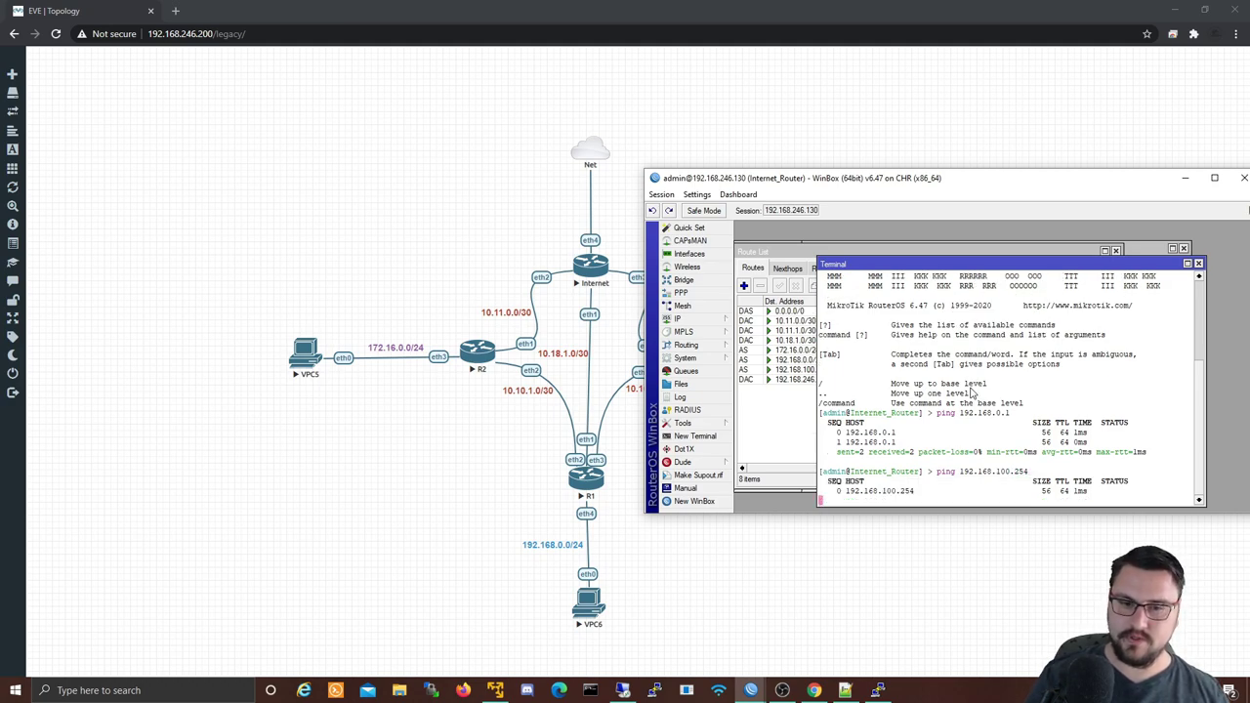
{"action": "key", "text": "ctrl+c"}
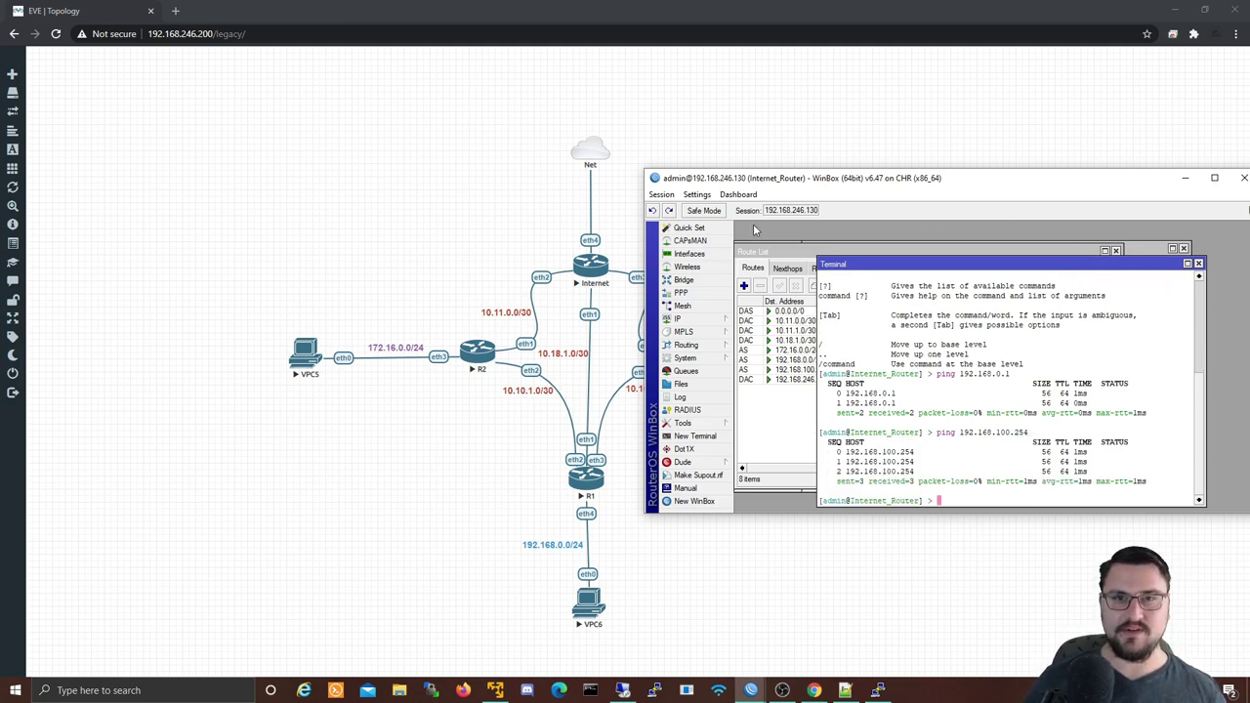
- Minimize the Internet_Router session and bring up router R1's WinBox session
{"action": "left_click", "coordinate": [1185, 177]}
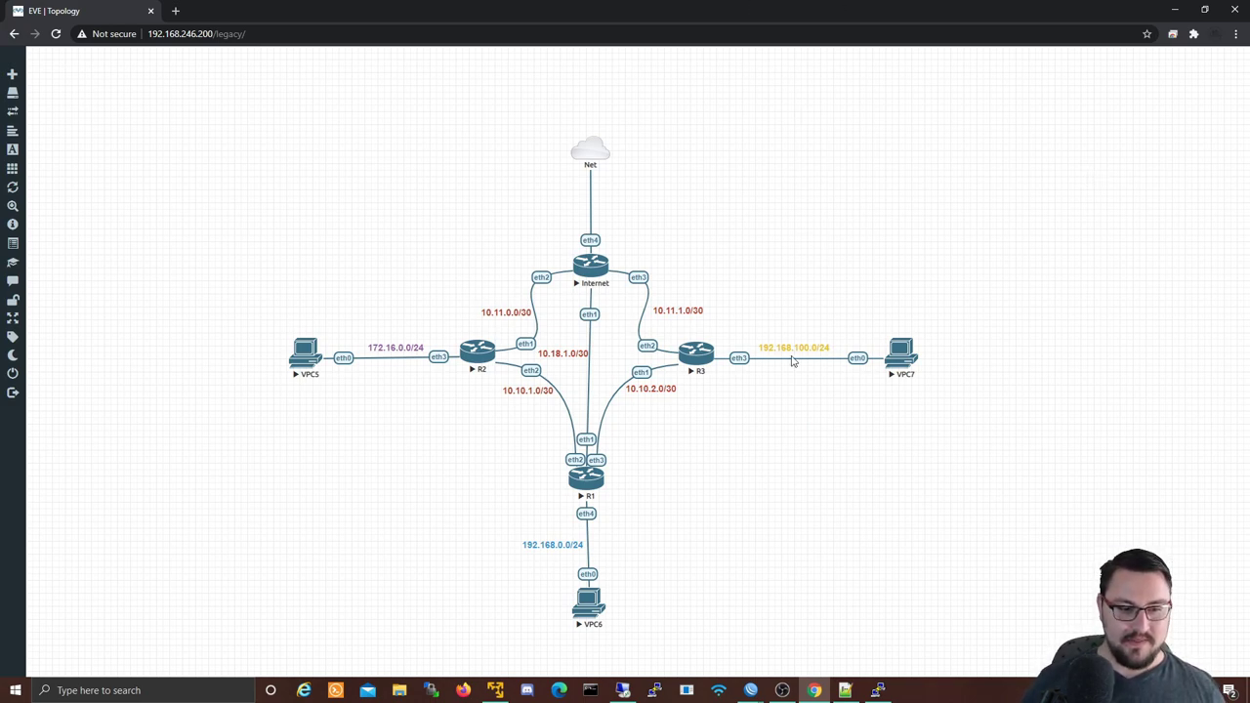
{"action": "left_click", "coordinate": [751, 691]}
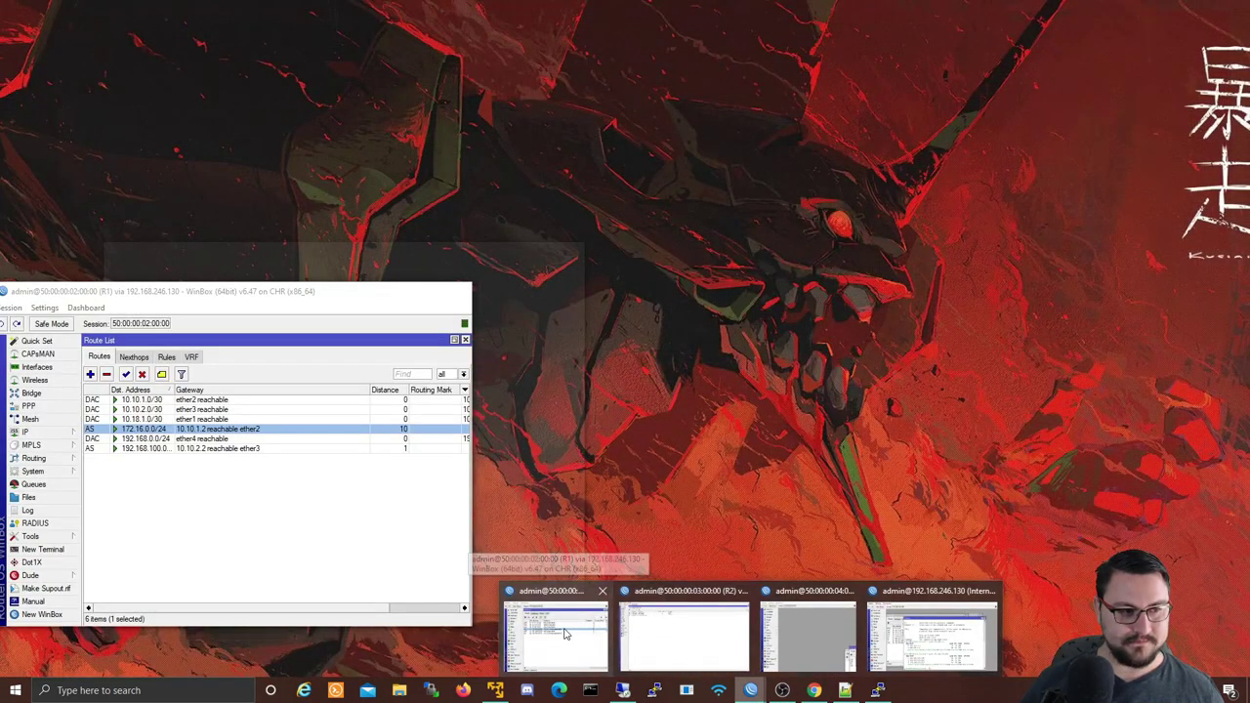
{"action": "left_click", "coordinate": [564, 634]}
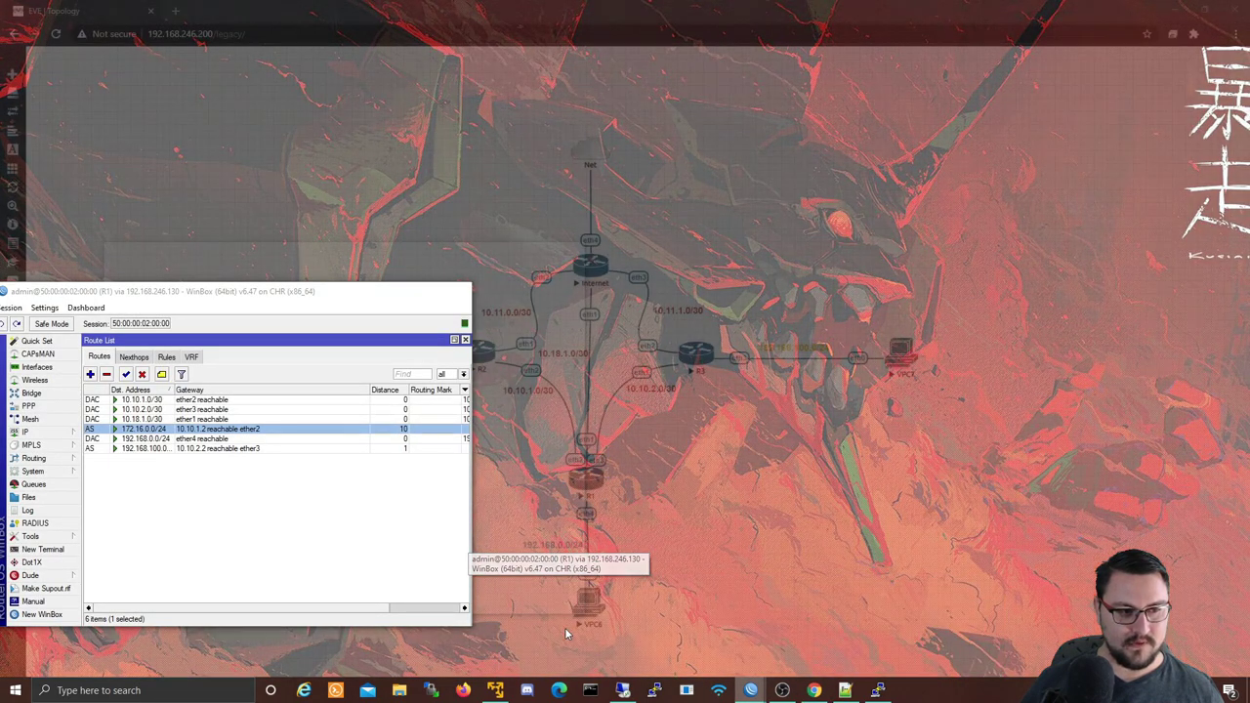
- Start a new static route on R1 with destination 0.0.0.0/0
{"action": "left_click", "coordinate": [90, 375]}
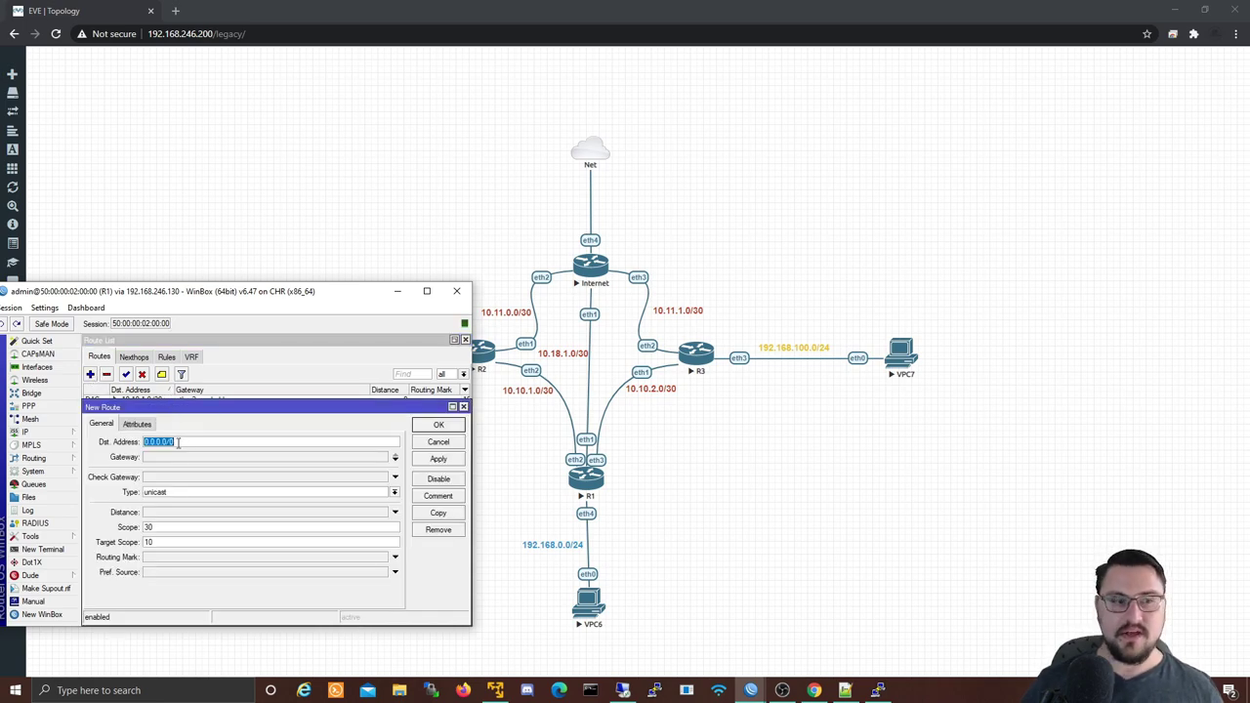
{"action": "left_click", "coordinate": [185, 442]}
{"action": "left_click_drag", "start_coordinate": [185, 441], "coordinate": [87, 441]}
{"action": "left_click", "coordinate": [181, 442]}
{"action": "type", "text": "0"}
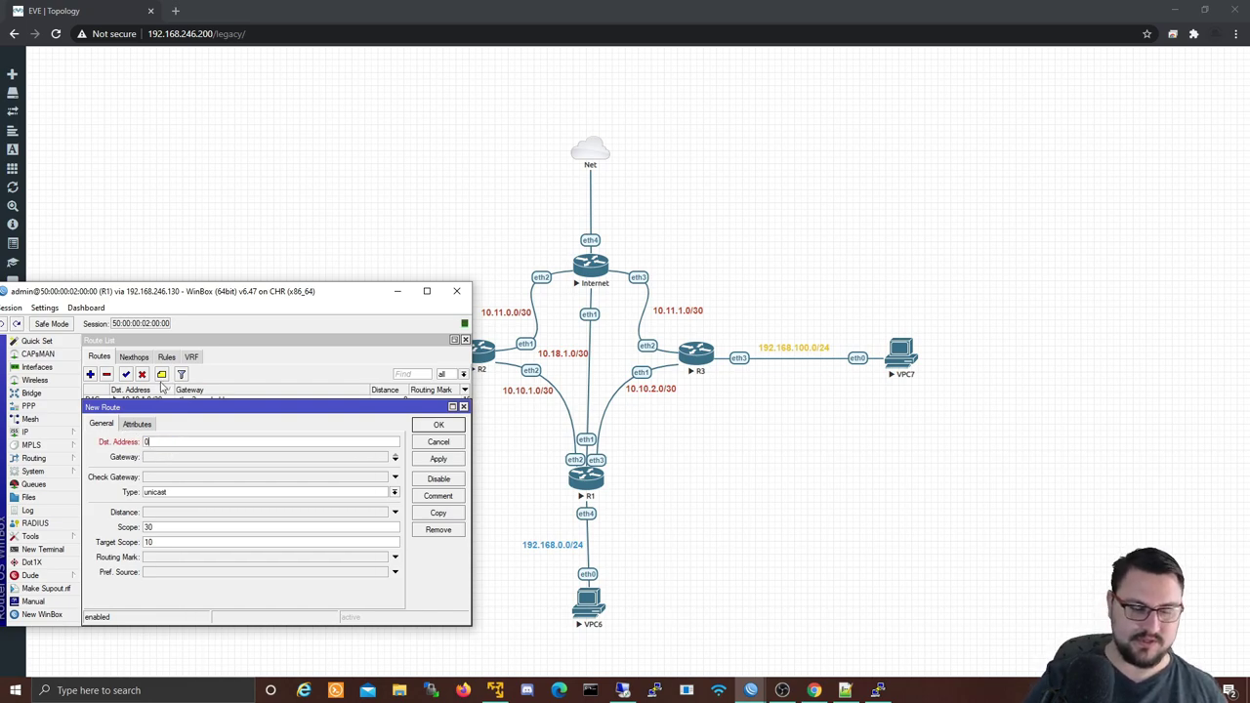
{"action": "type", "text": ".0.0.0/0"}
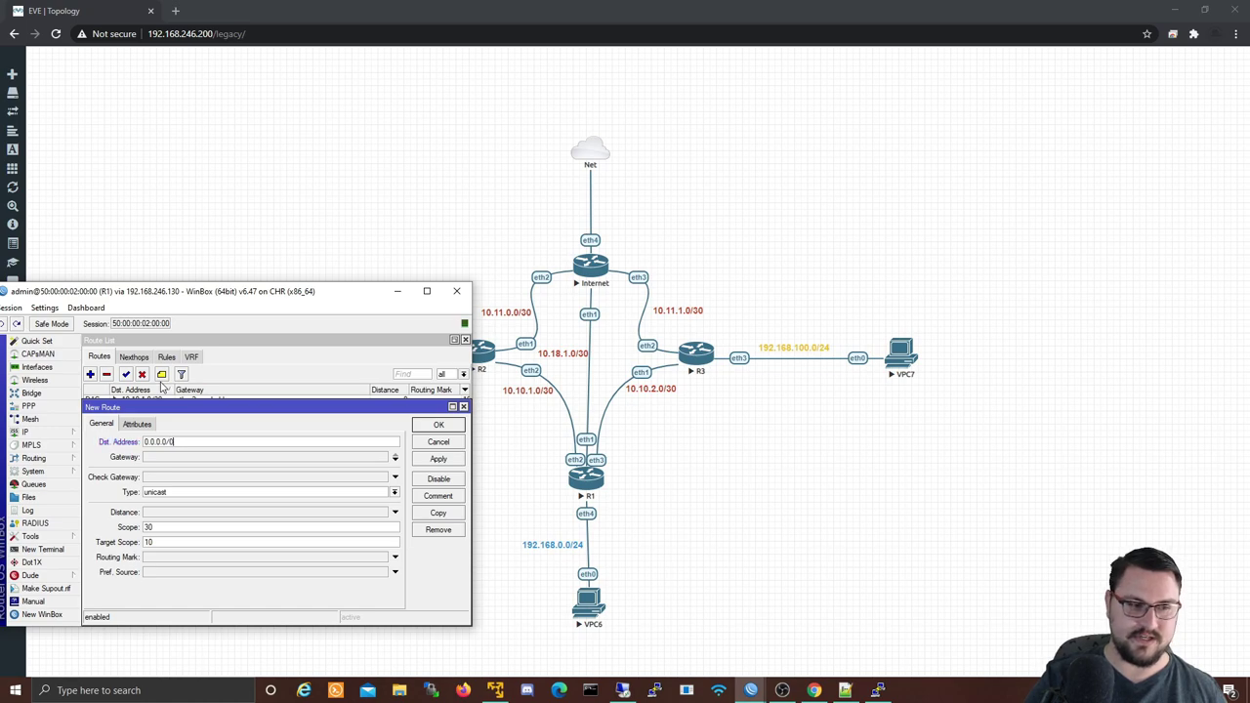
{"action": "left_click", "coordinate": [170, 457]}
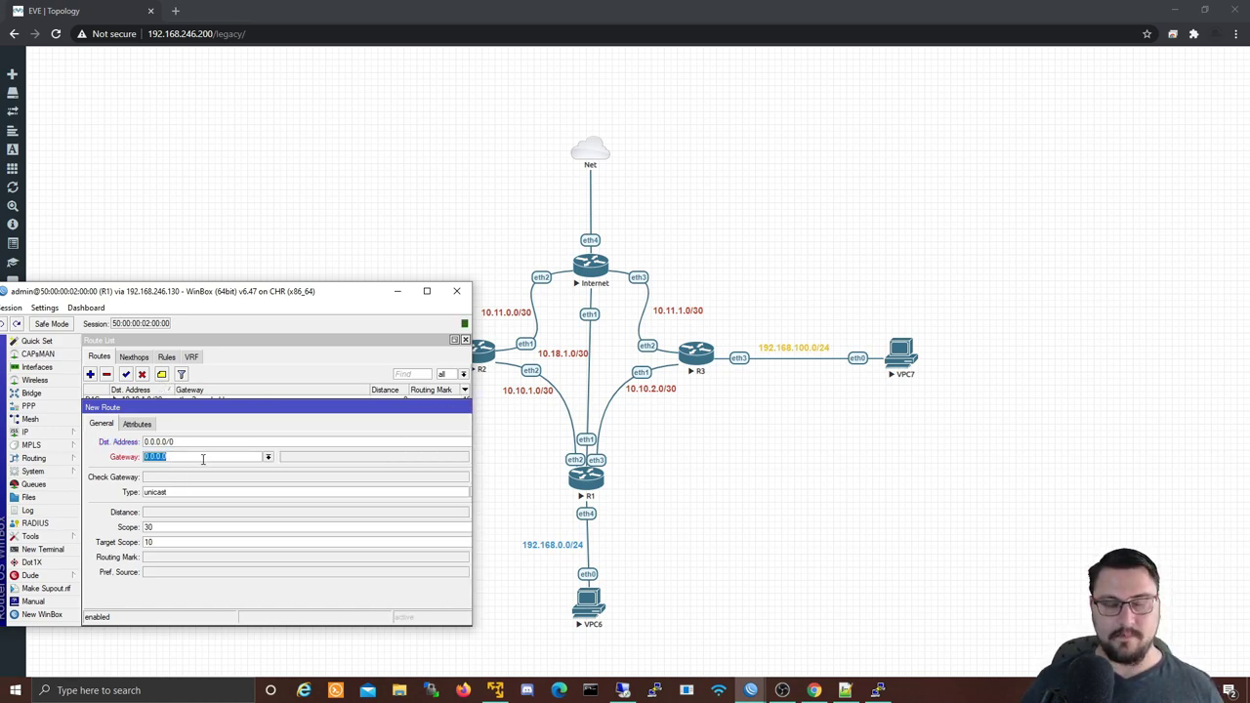
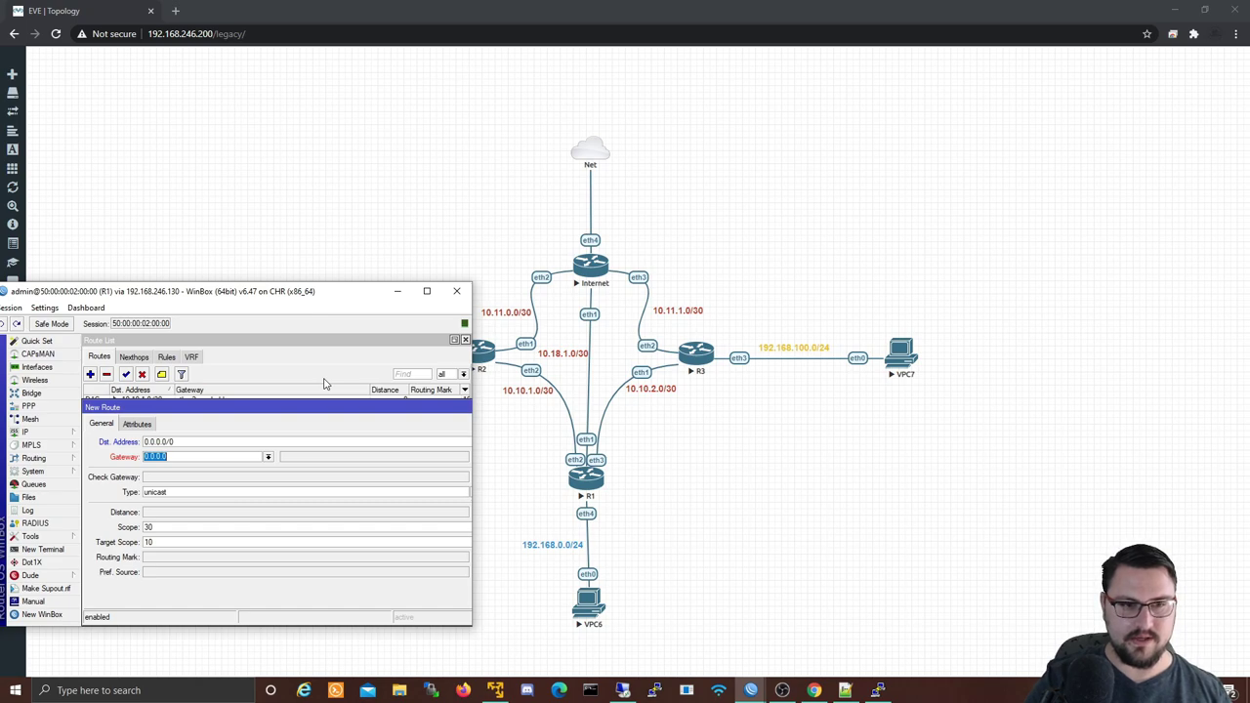
- Set the new 0.0.0.0/0 route's gateway to 10.18.1.1 on R1 and save it
{"action": "type", "text": "10.18.1"}
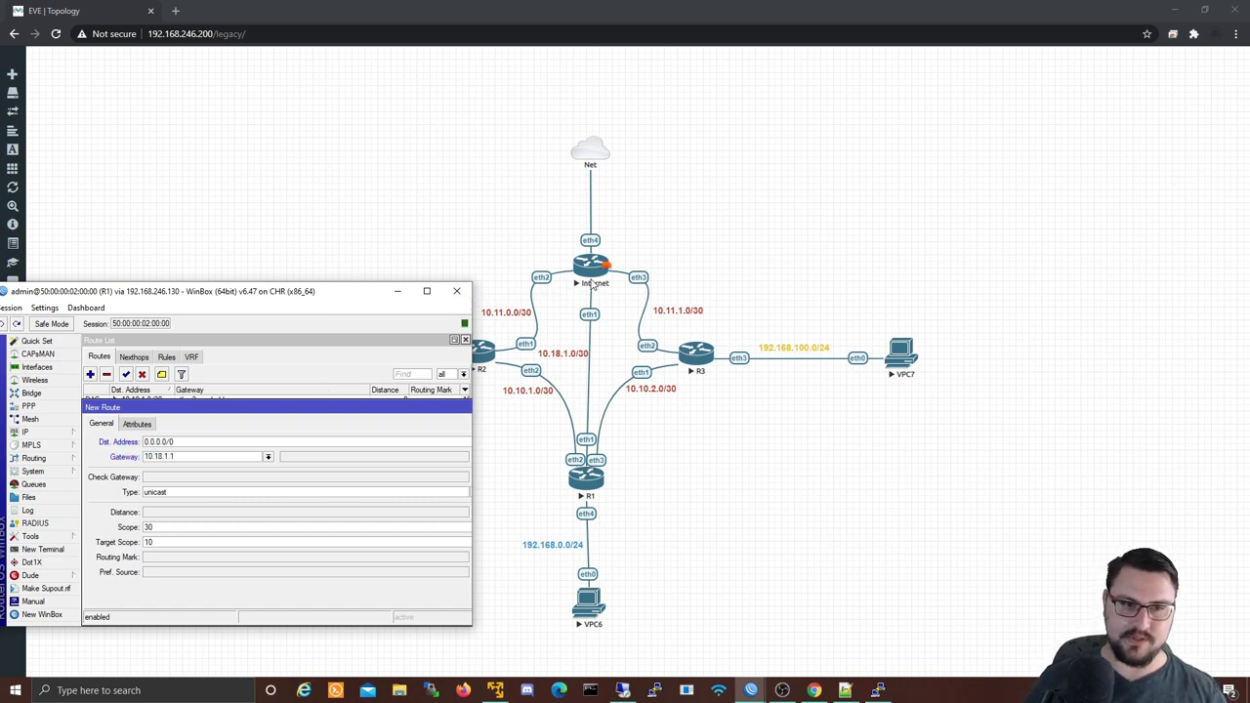
{"action": "left_click", "coordinate": [427, 291]}
{"action": "left_click", "coordinate": [527, 174]}
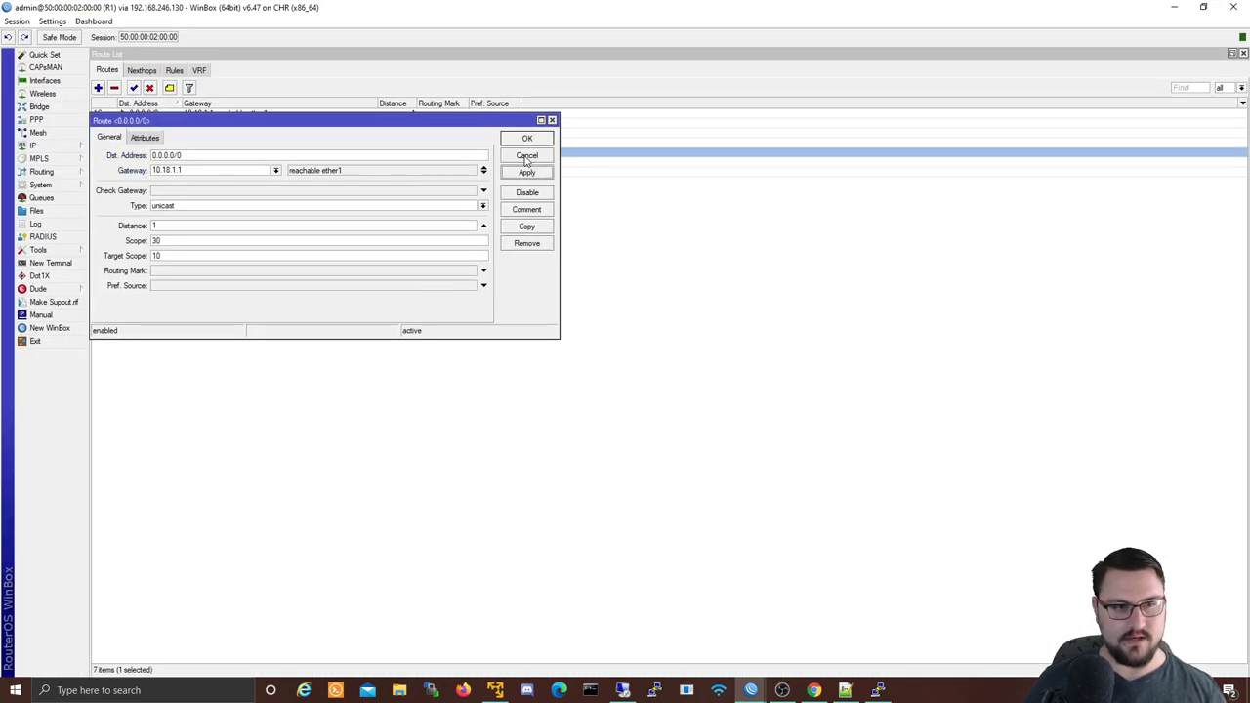
{"action": "left_click", "coordinate": [526, 140]}
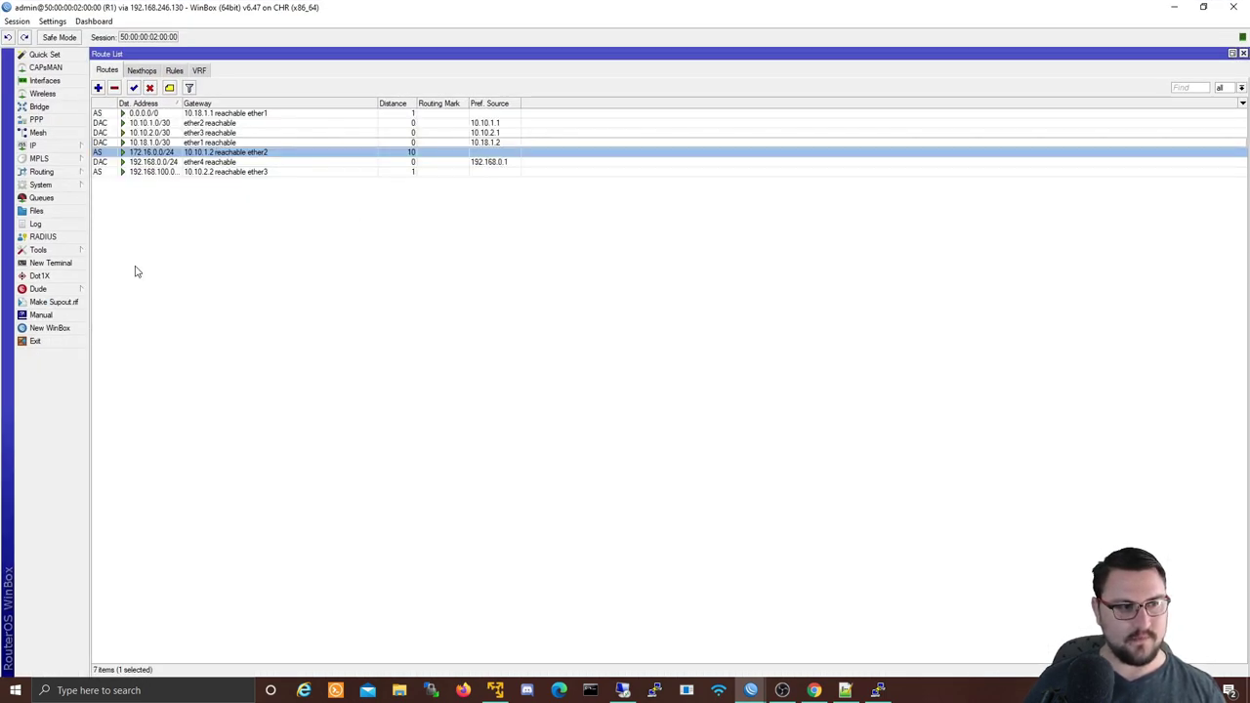
- Ping 8.8.8.8 from an R1 terminal to confirm Internet access
{"action": "left_click", "coordinate": [51, 263]}
{"action": "key", "text": "Return"}
{"action": "key", "text": "Return"}
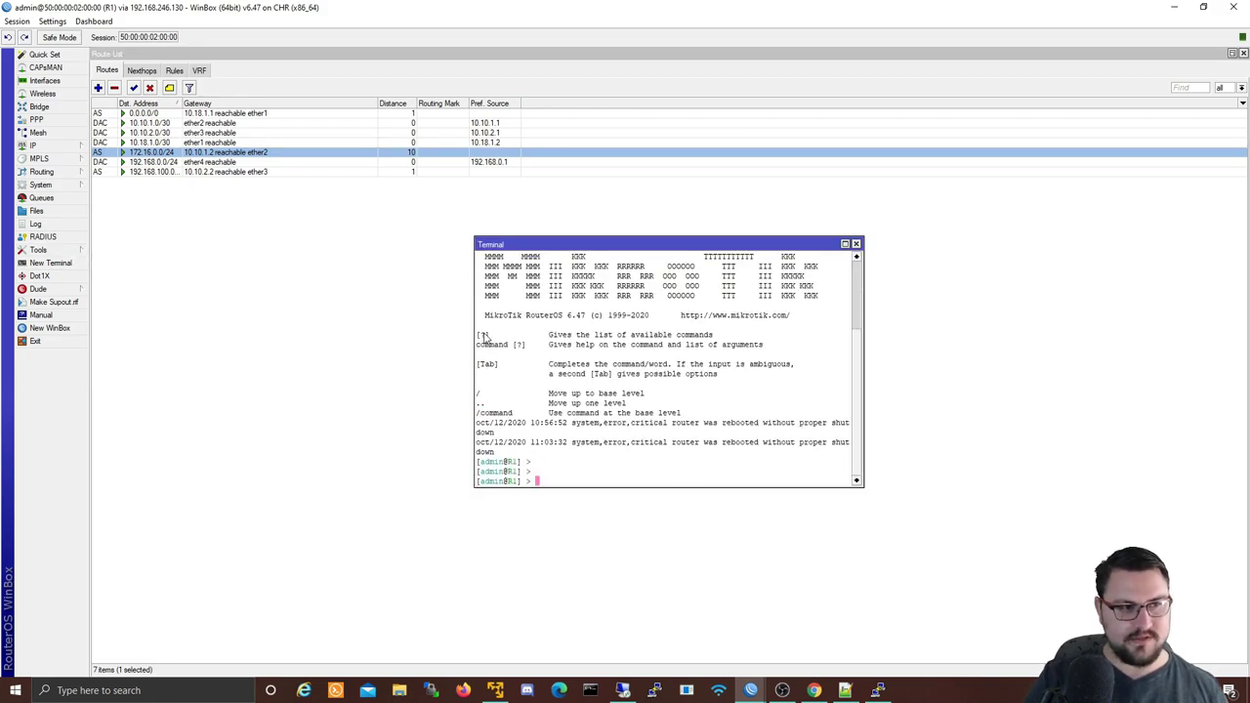
{"action": "type", "text": "ping 8.8.8.8"}
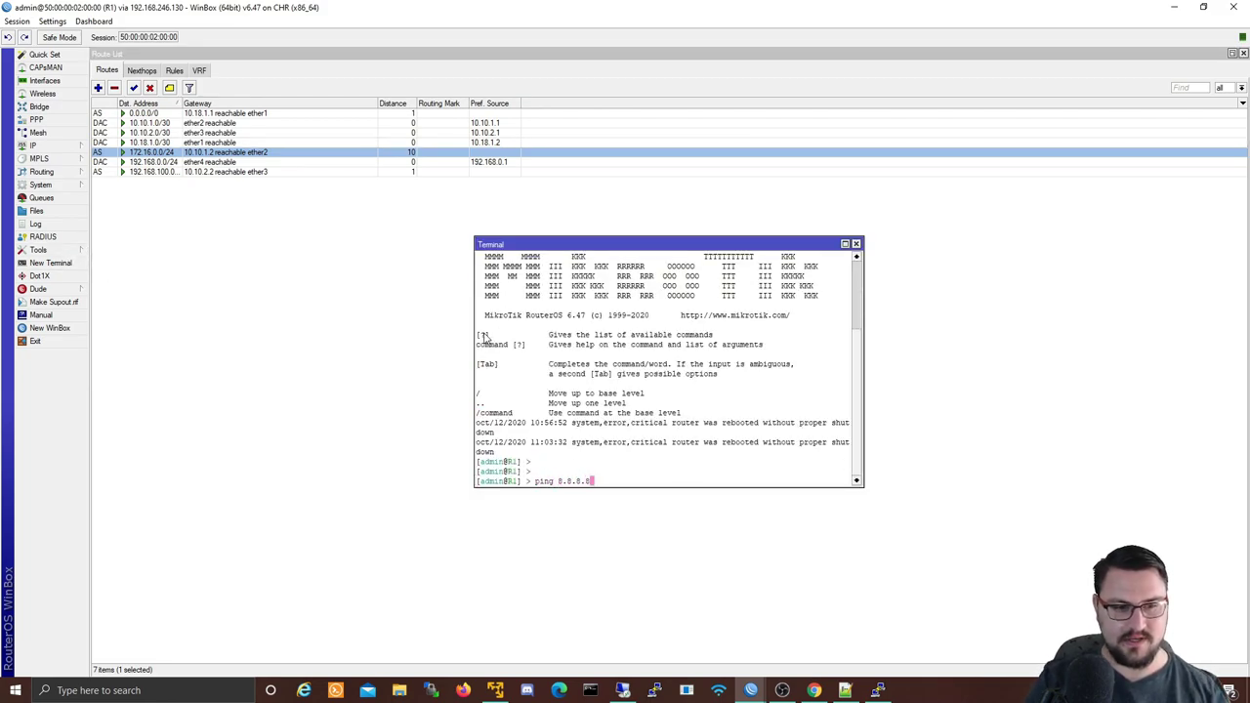
{"action": "key", "text": "Return"}
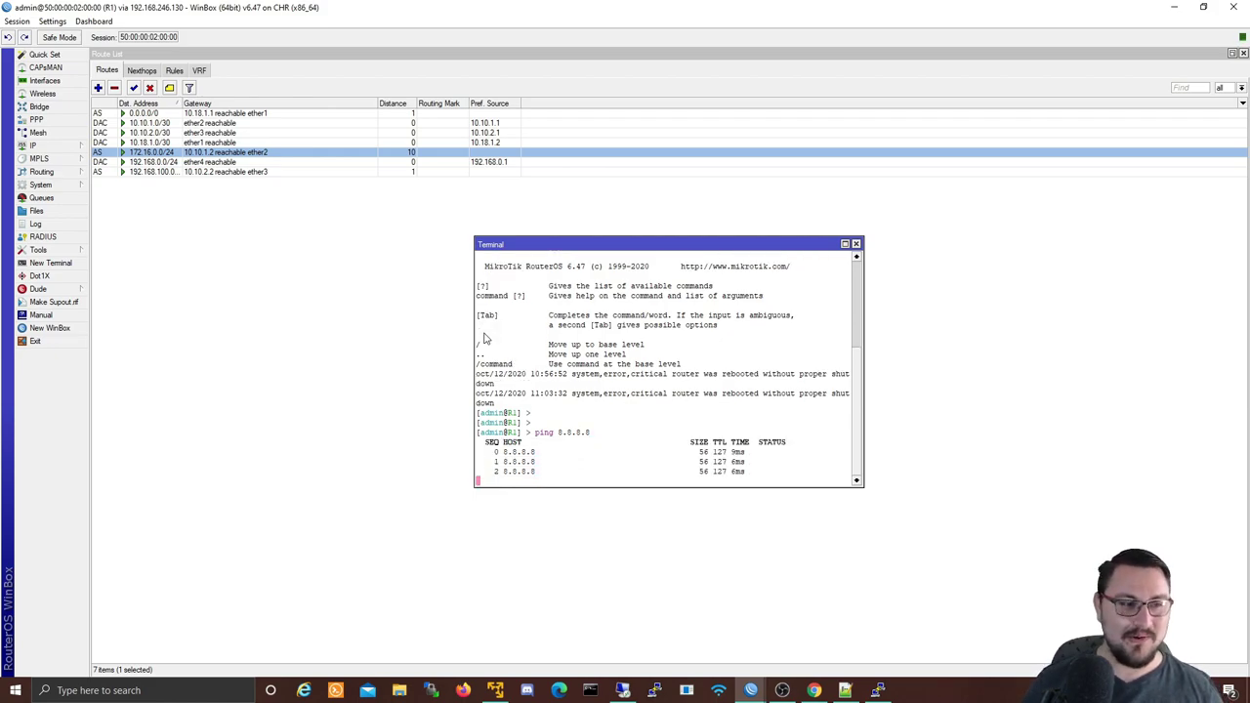
{"action": "key", "text": "ctrl+c"}
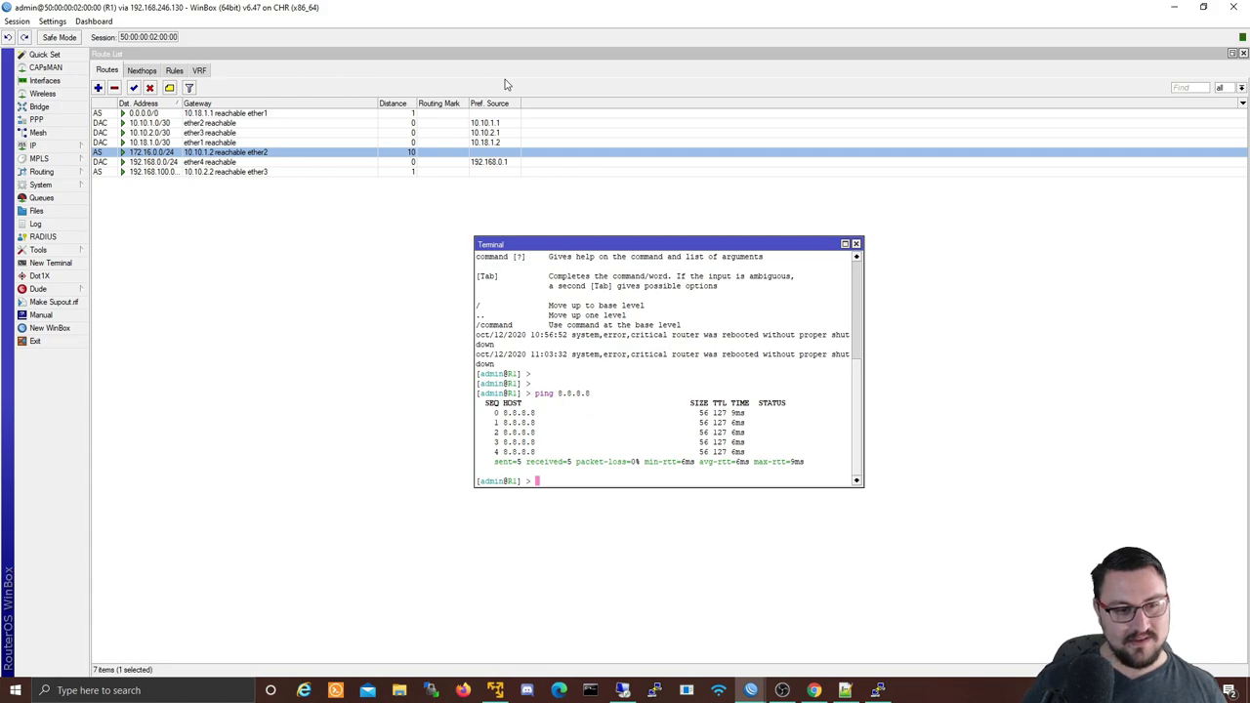
{"action": "double_click", "coordinate": [684, 10]}
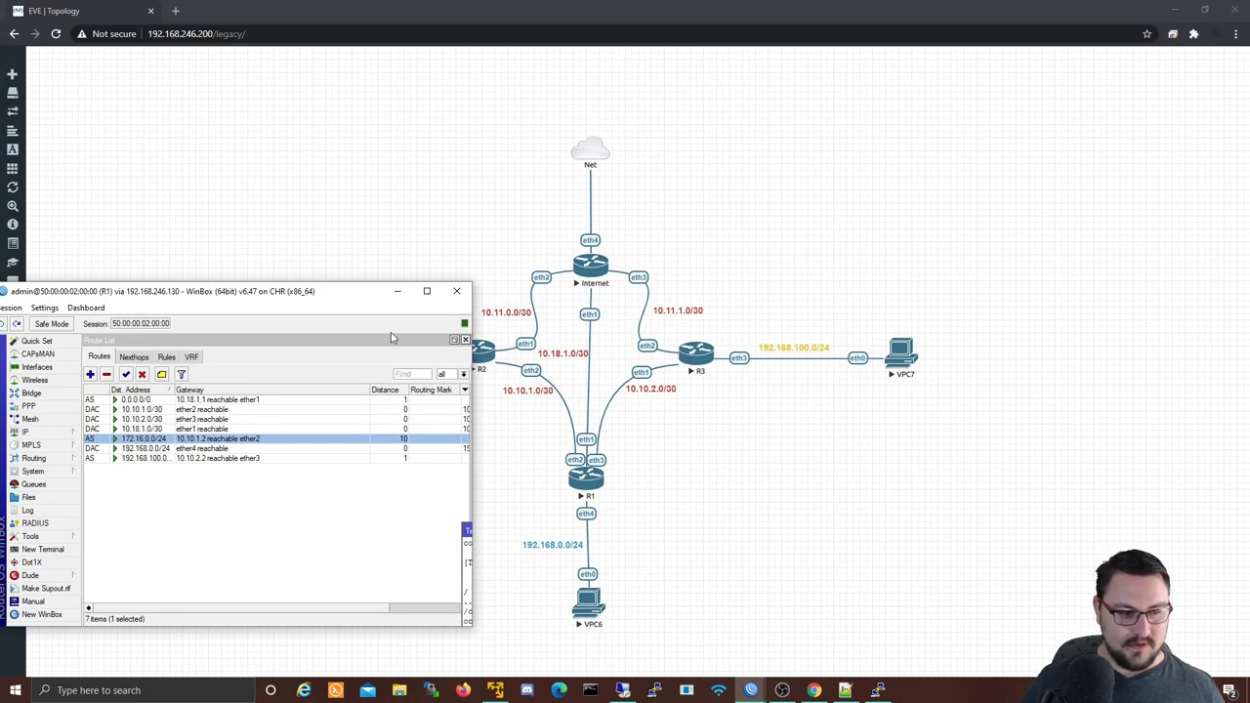
- Close R1's WinBox session, open VPC6's console, and abandon an unresponsive first ping attempt
{"action": "left_click", "coordinate": [456, 292]}
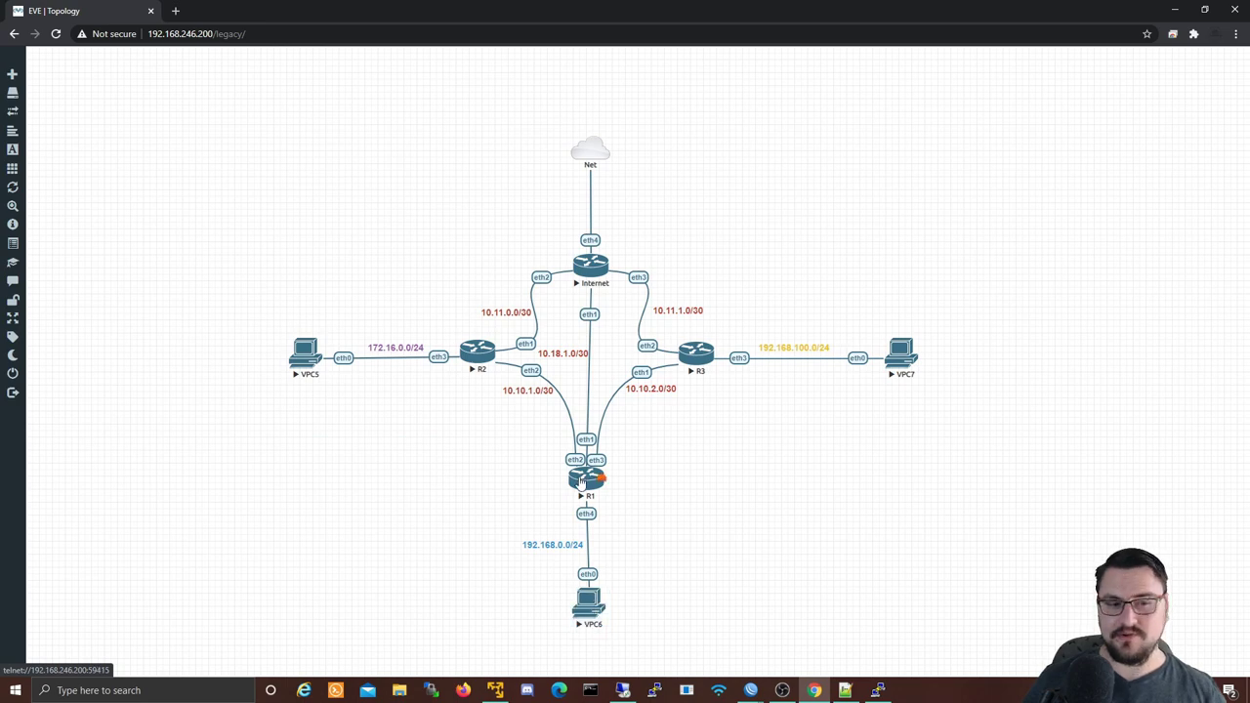
{"action": "left_click", "coordinate": [584, 612]}
{"action": "left_click", "coordinate": [667, 149]}
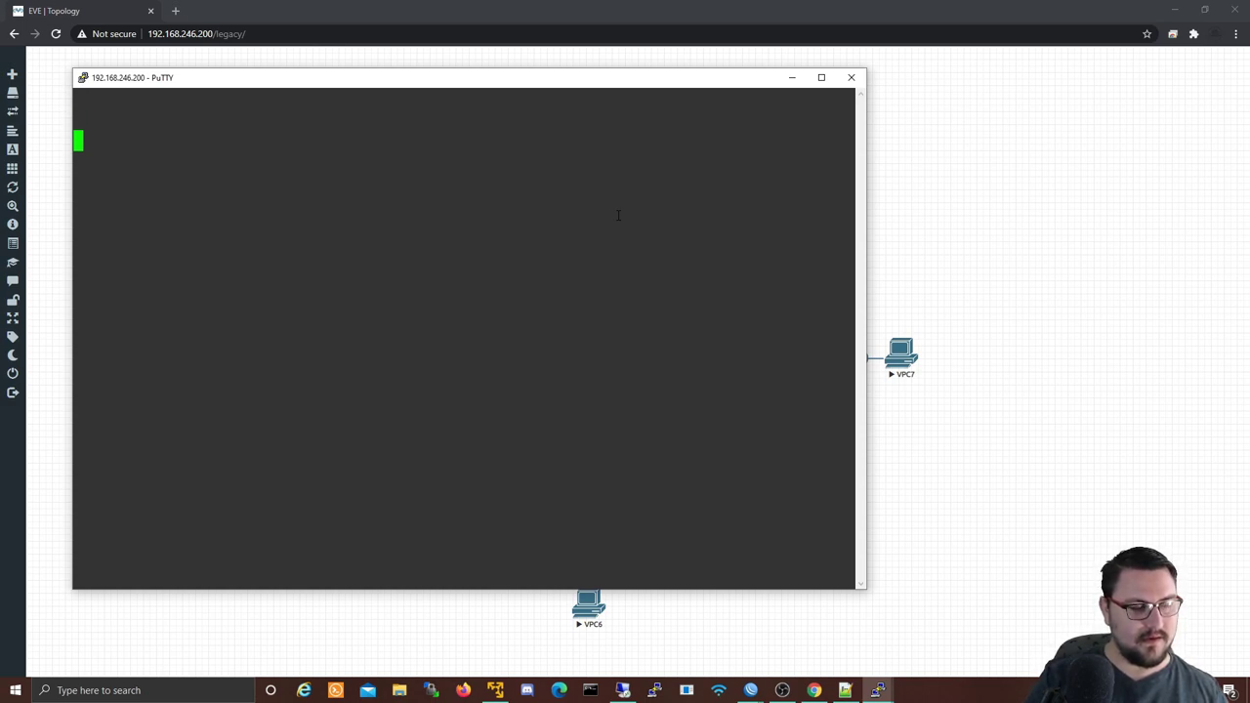
{"action": "key", "text": "ctrl+c"}
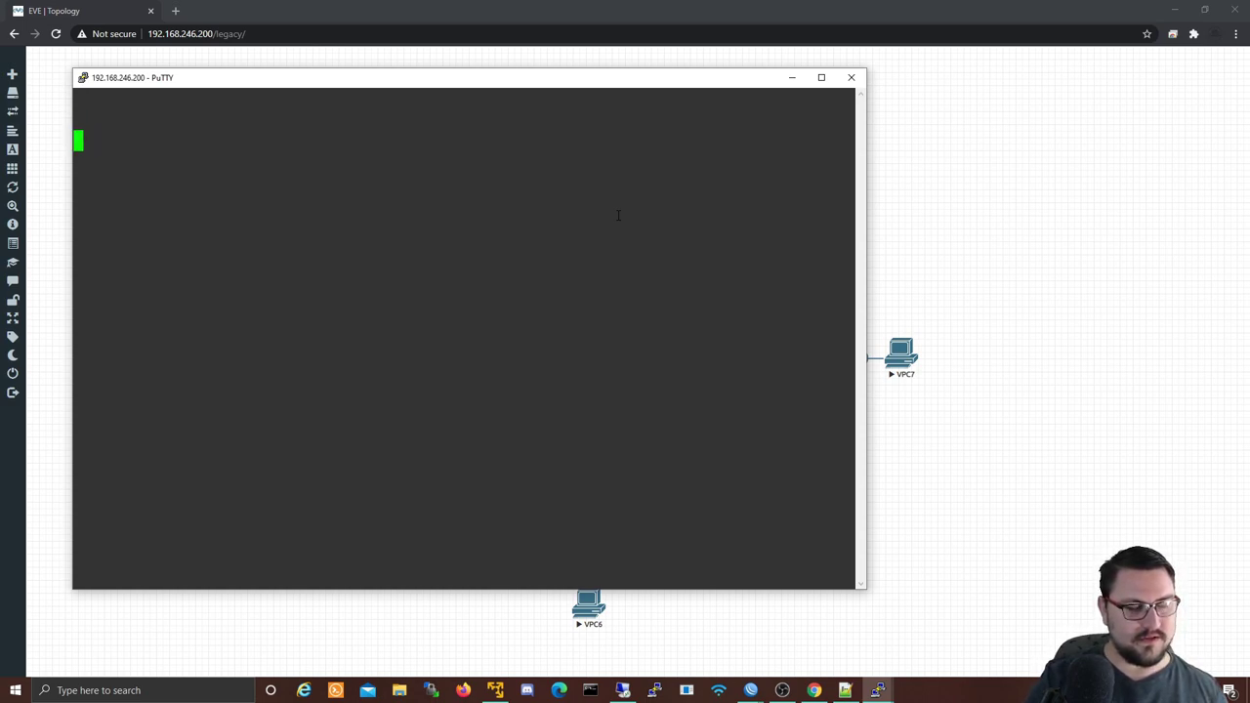
{"action": "type", "text": "ping 8.8.8.8"}
{"action": "key", "text": "Return"}
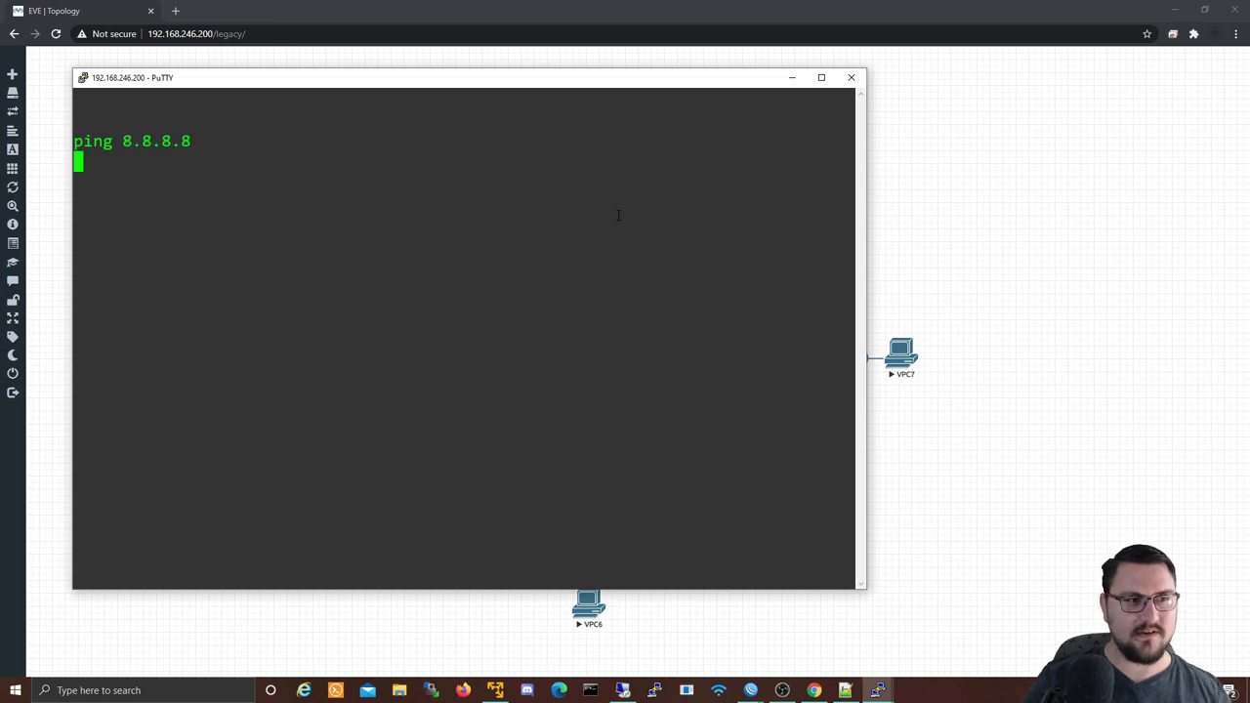
{"action": "left_click", "coordinate": [851, 77]}
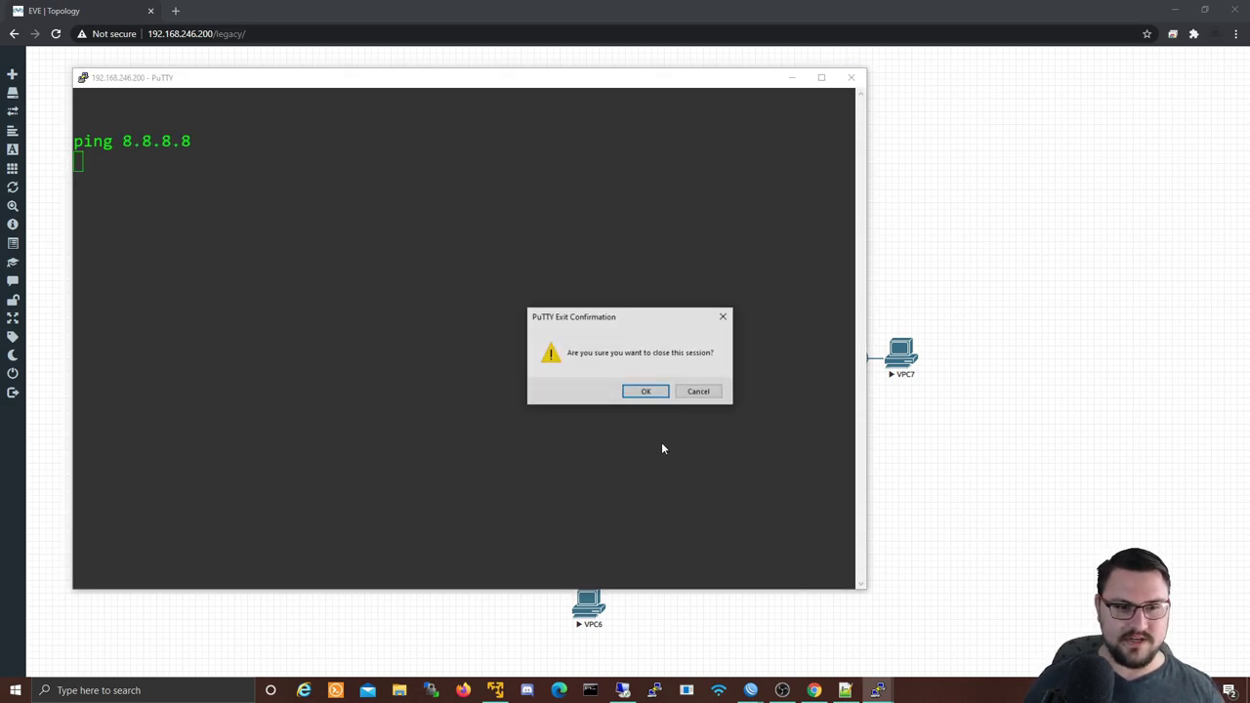
{"action": "left_click", "coordinate": [645, 391]}
- Ping 8.8.8.8 from the existing VPC6 console, then close the console
{"action": "left_click", "coordinate": [878, 690]}
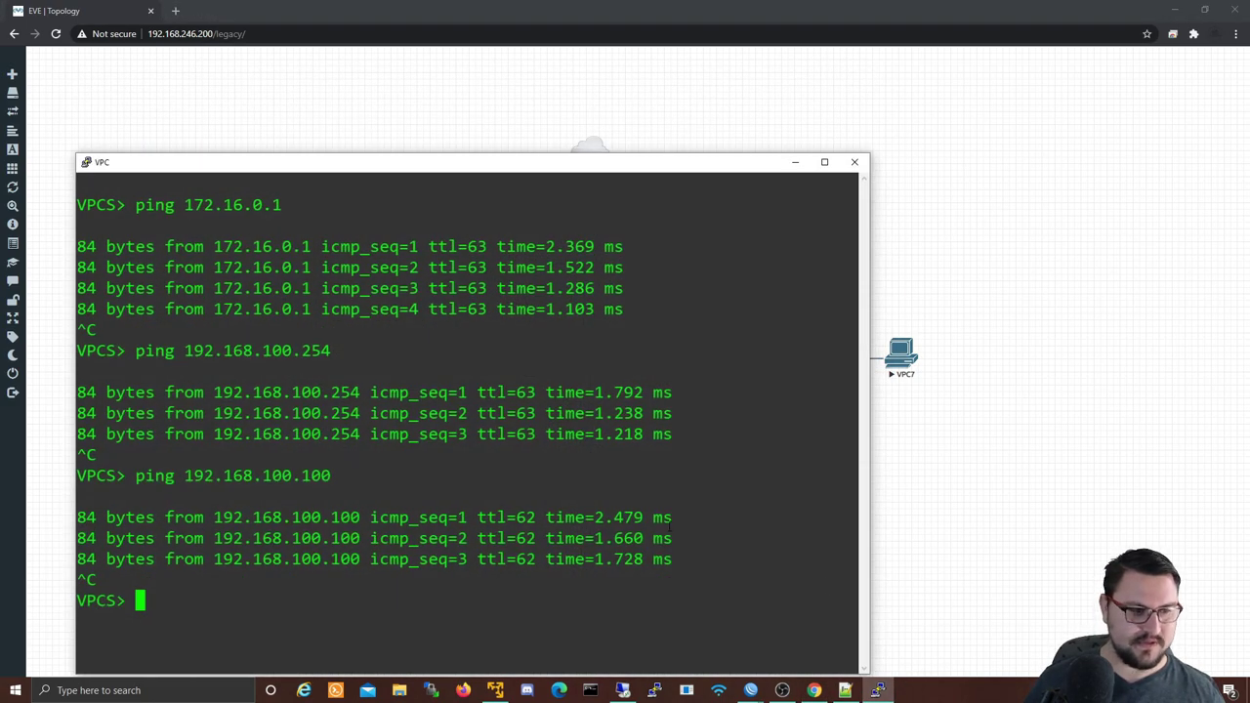
{"action": "key", "text": "Return"}
{"action": "key", "text": "Return"}
{"action": "type", "text": "ping "}
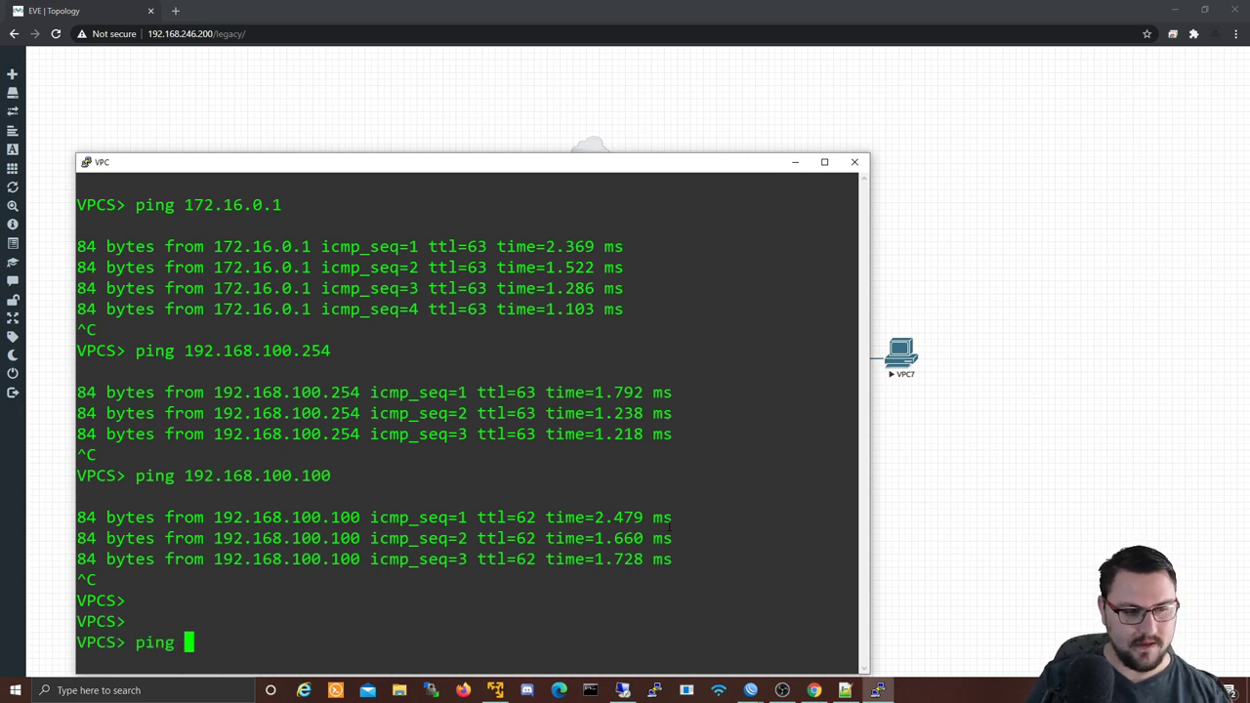
{"action": "type", "text": "8.8.8.8"}
{"action": "key", "text": "Return"}
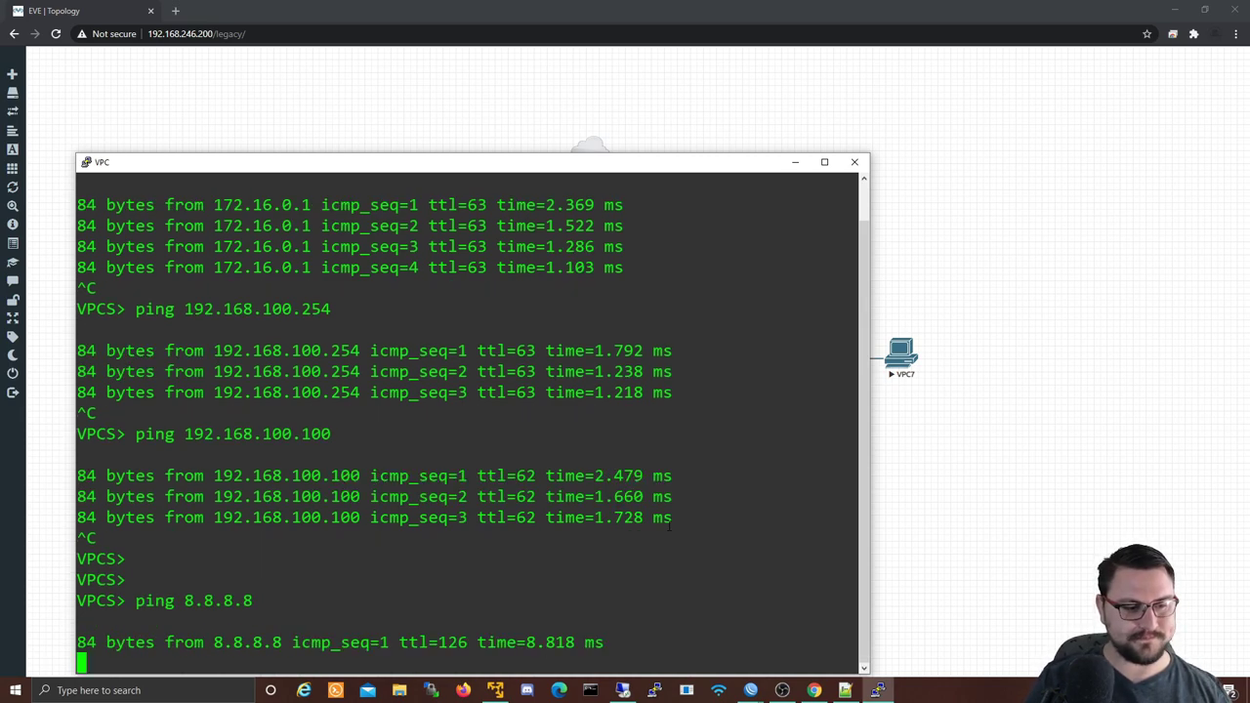
{"action": "key", "text": "ctrl+c"}
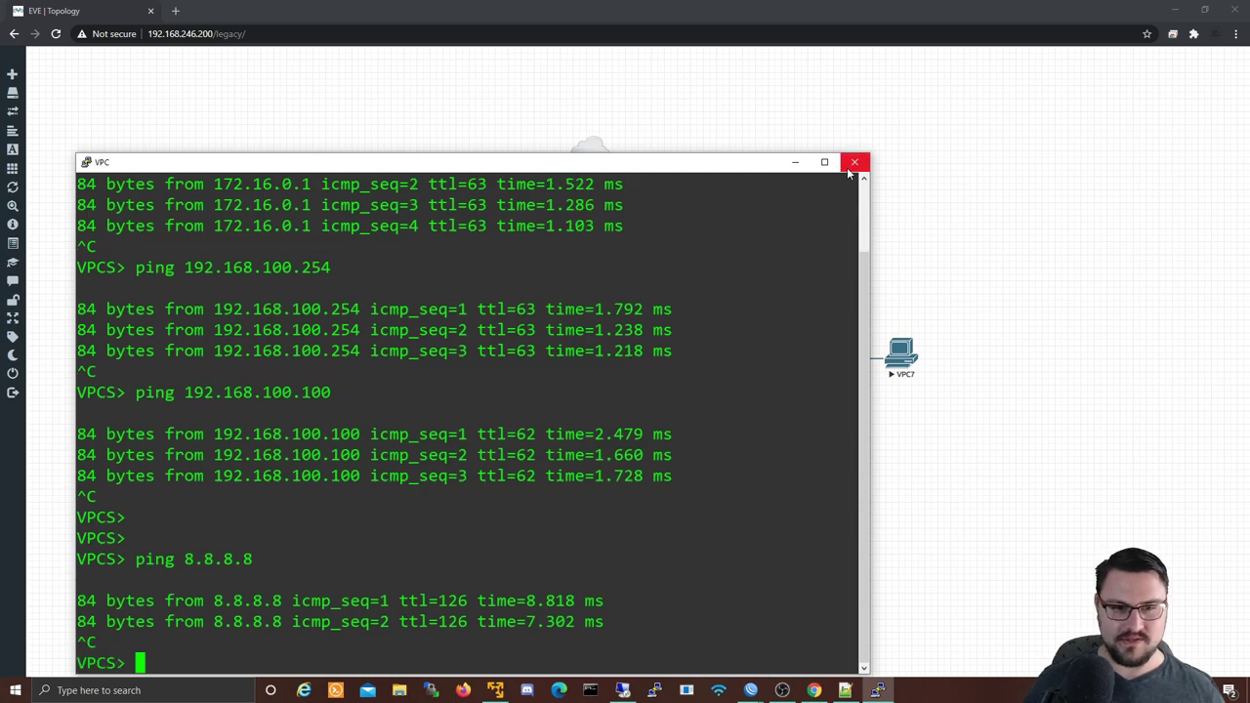
{"action": "left_click", "coordinate": [855, 162]}
{"action": "left_click", "coordinate": [648, 390]}
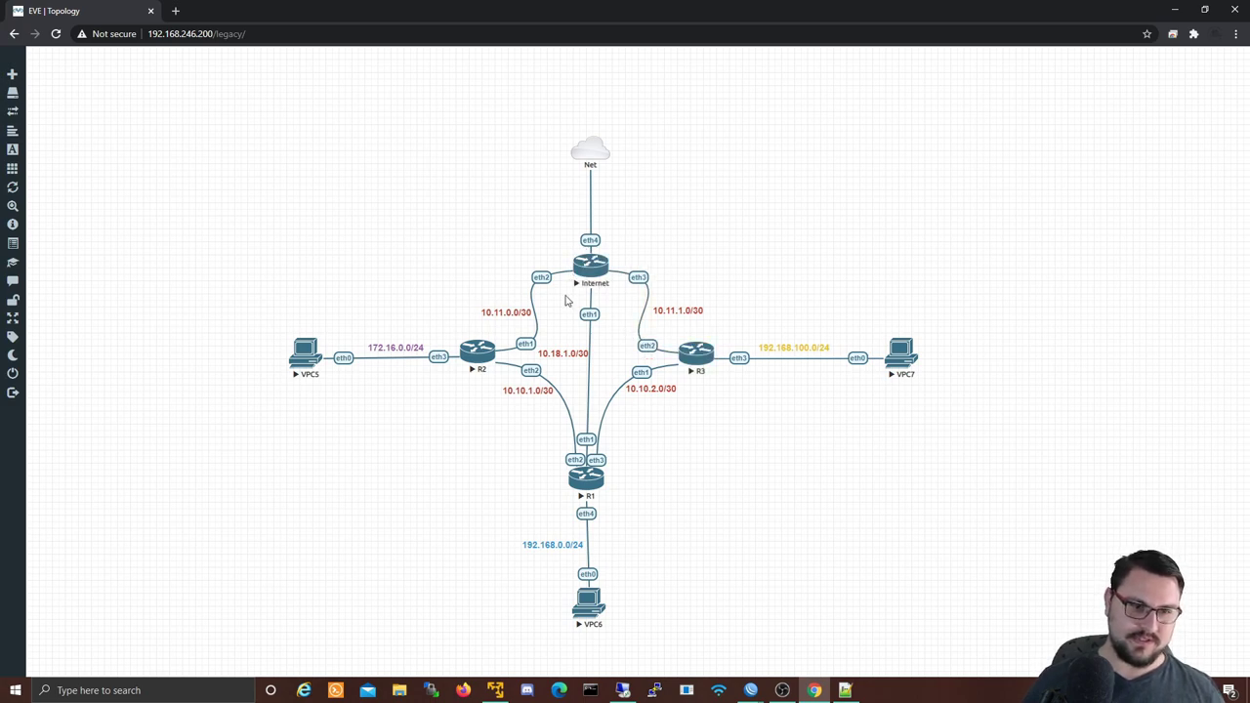
- Open R2's telnet console and log in as admin
{"action": "left_click", "coordinate": [478, 354]}
{"action": "left_click", "coordinate": [634, 149]}
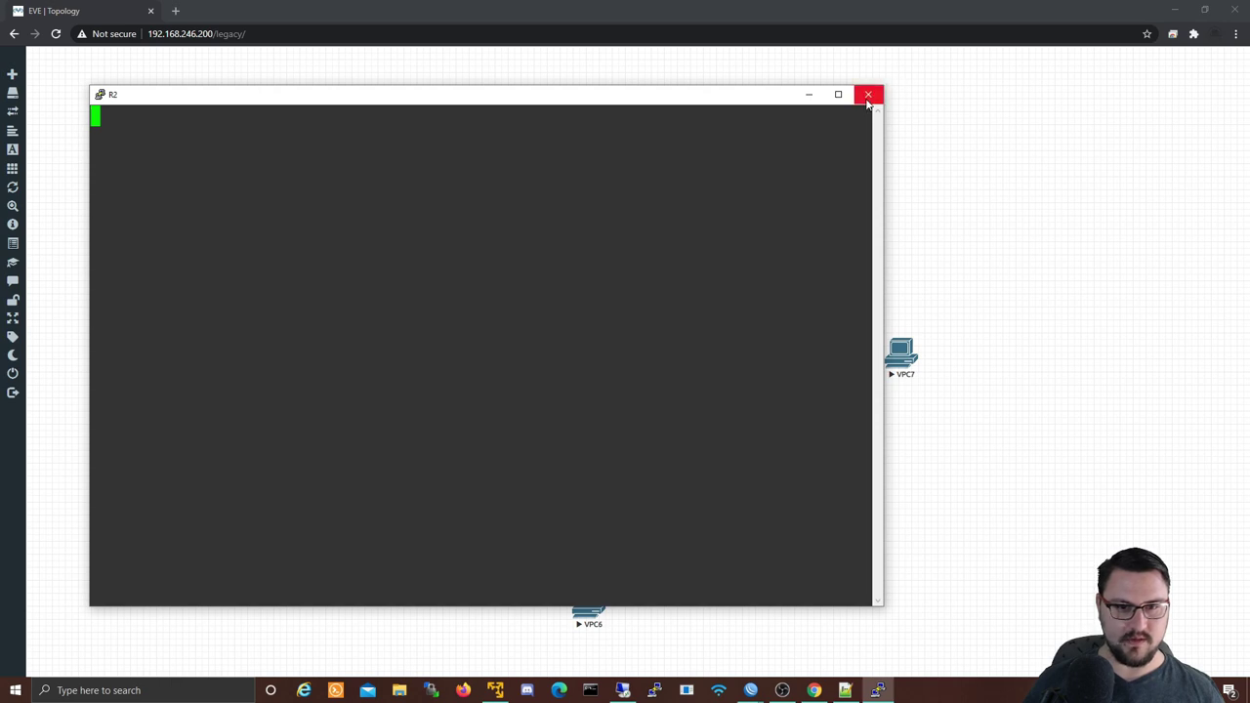
{"action": "type", "text": "admin"}
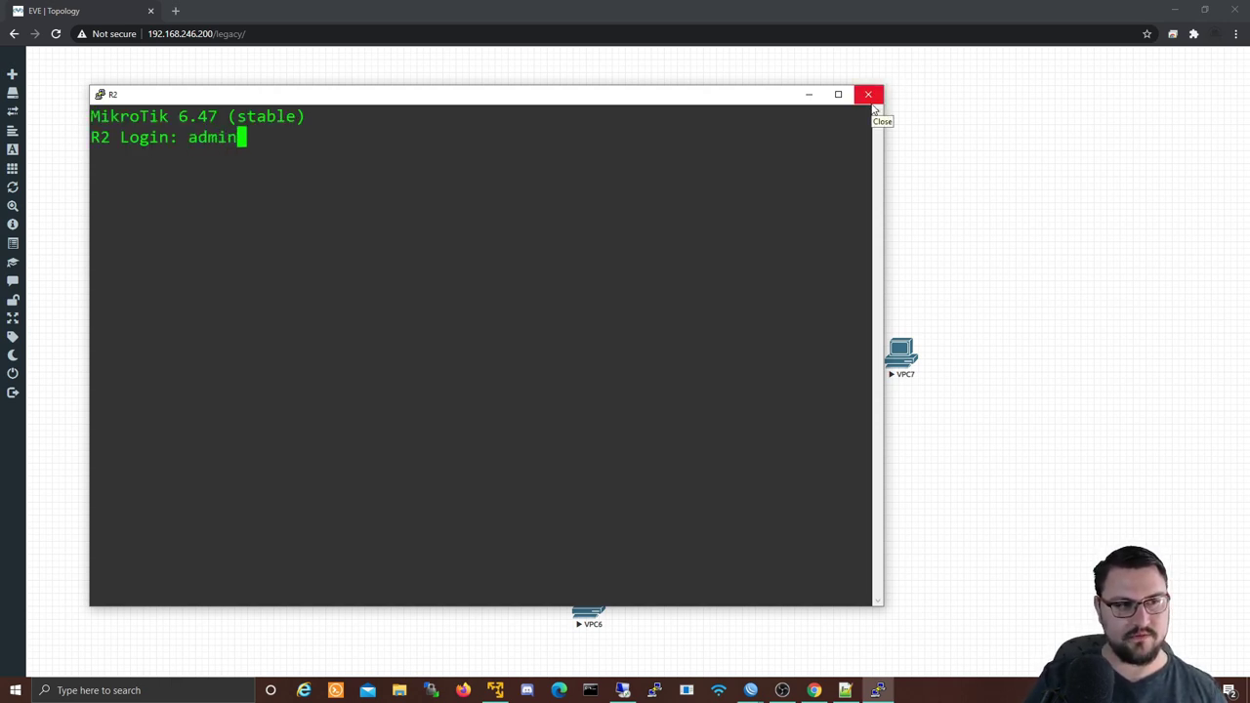
{"action": "key", "text": "Return"}
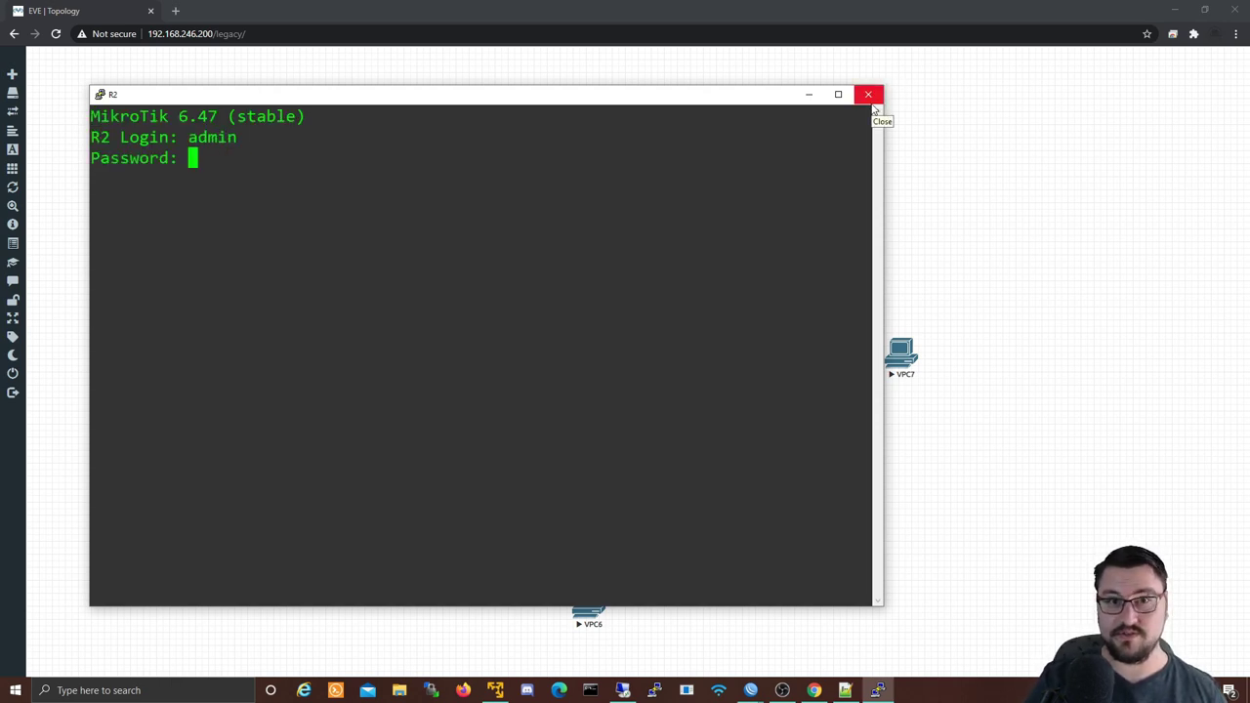
{"action": "key", "text": "Return"}
{"action": "key", "text": "Return"}
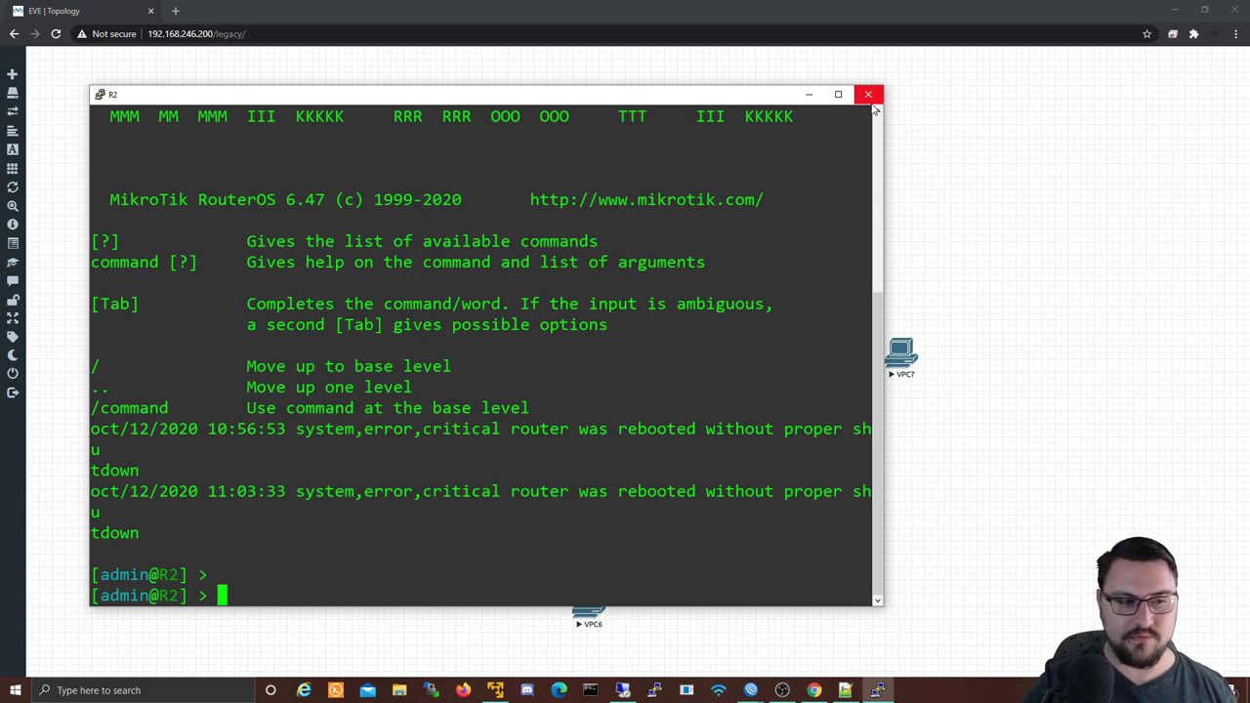
- List R2's routing table with 'ip route print' and review the flags legend
{"action": "type", "text": "ip route print"}
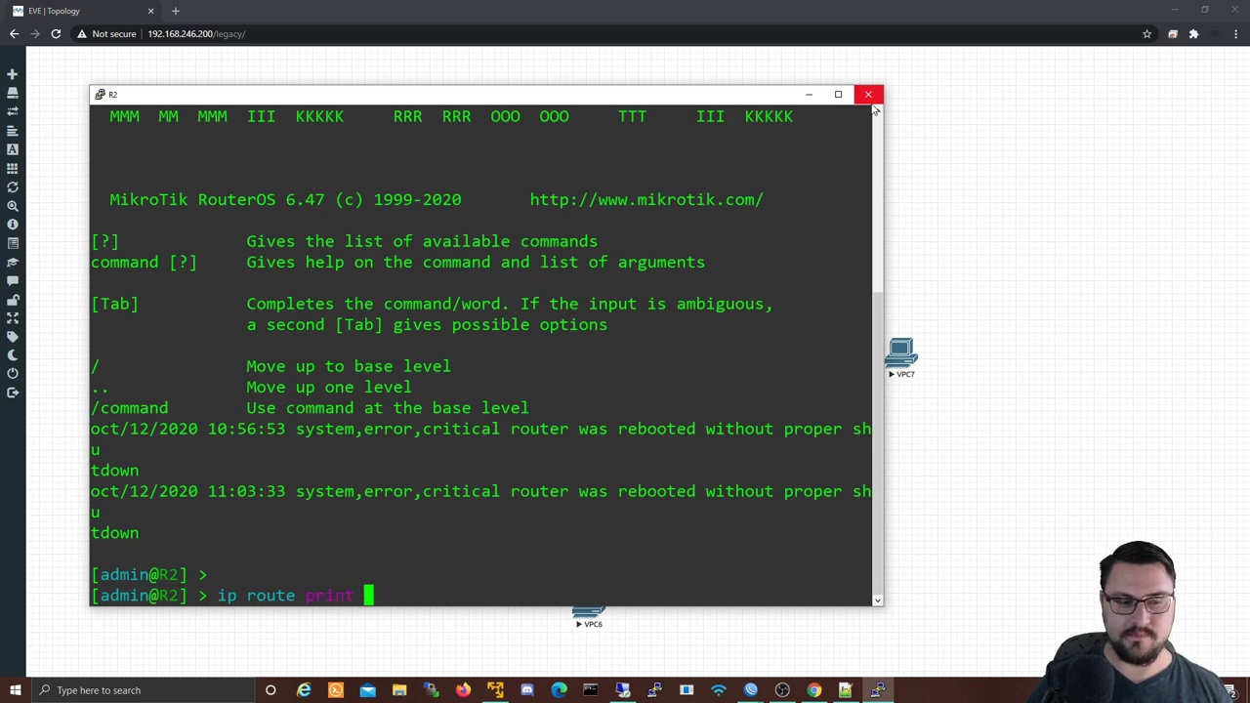
{"action": "key", "text": "Return"}
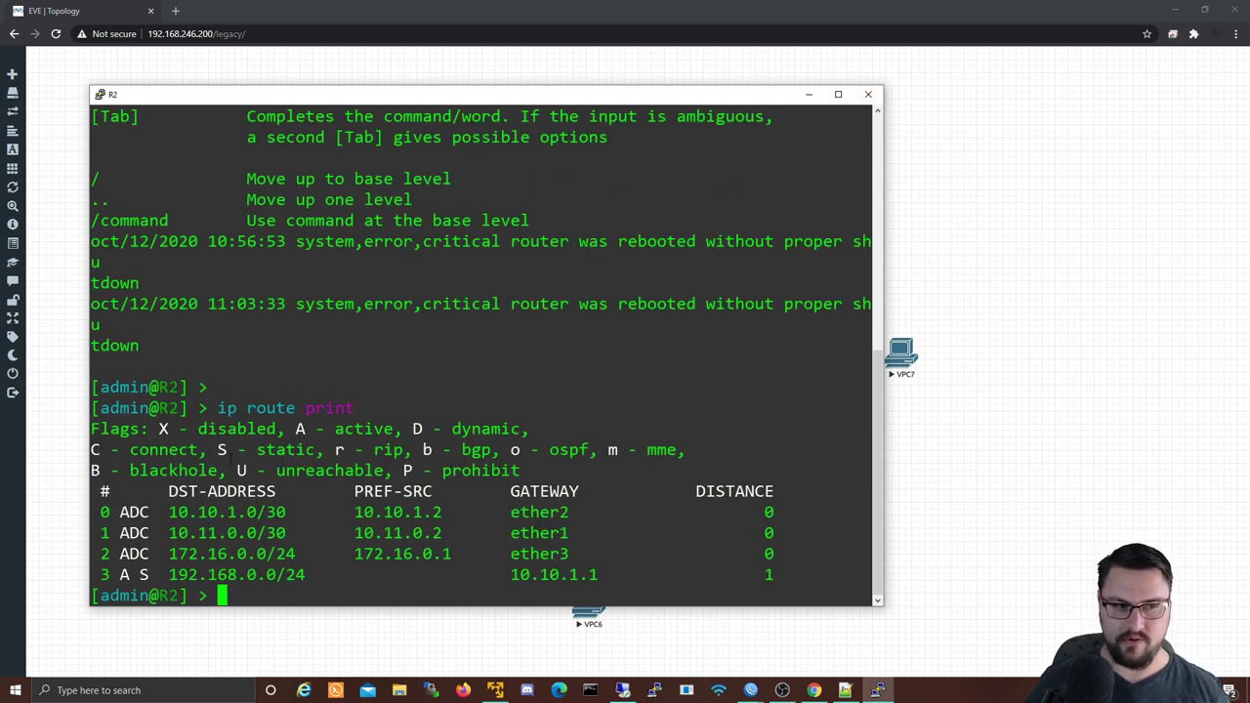
{"action": "left_click_drag", "start_coordinate": [91, 429], "coordinate": [671, 450]}
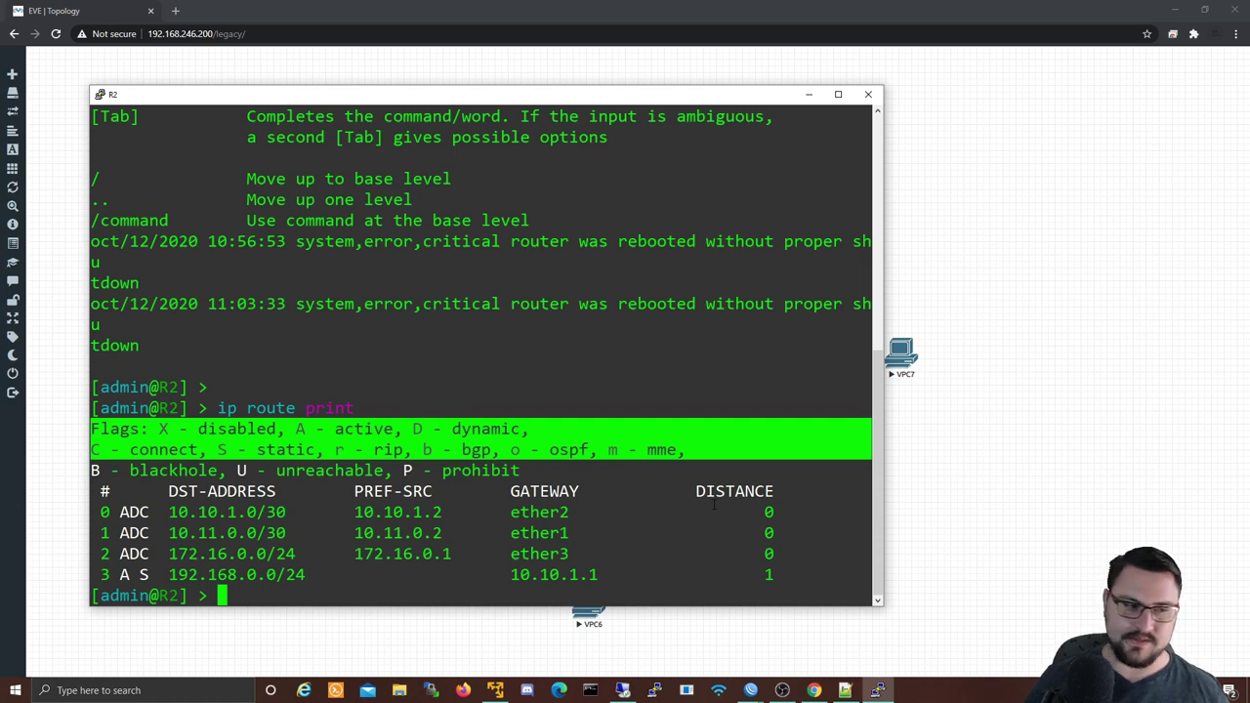
{"action": "left_click", "coordinate": [664, 491]}
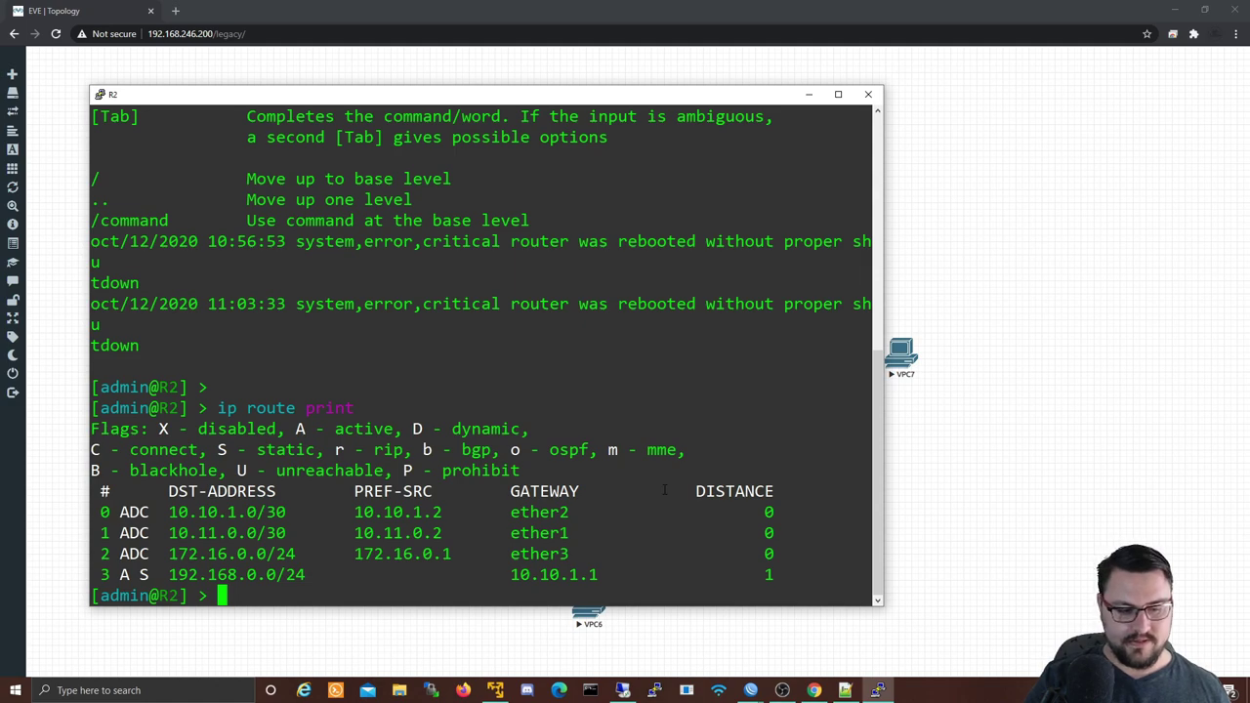
- Add R2's default route 0.0.0.0/0 via gateway 10.11.0.1
{"action": "type", "text": "ip ro"}
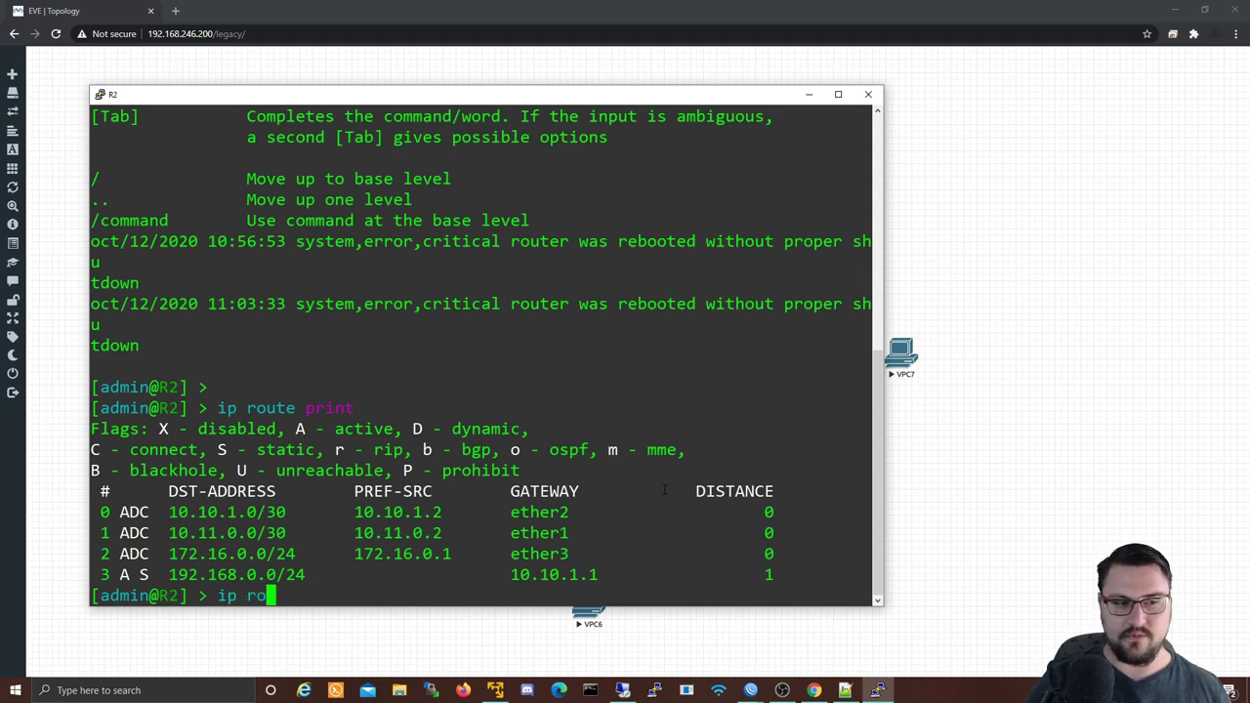
{"action": "type", "text": "ute add ds"}
{"action": "key", "text": "Tab"}
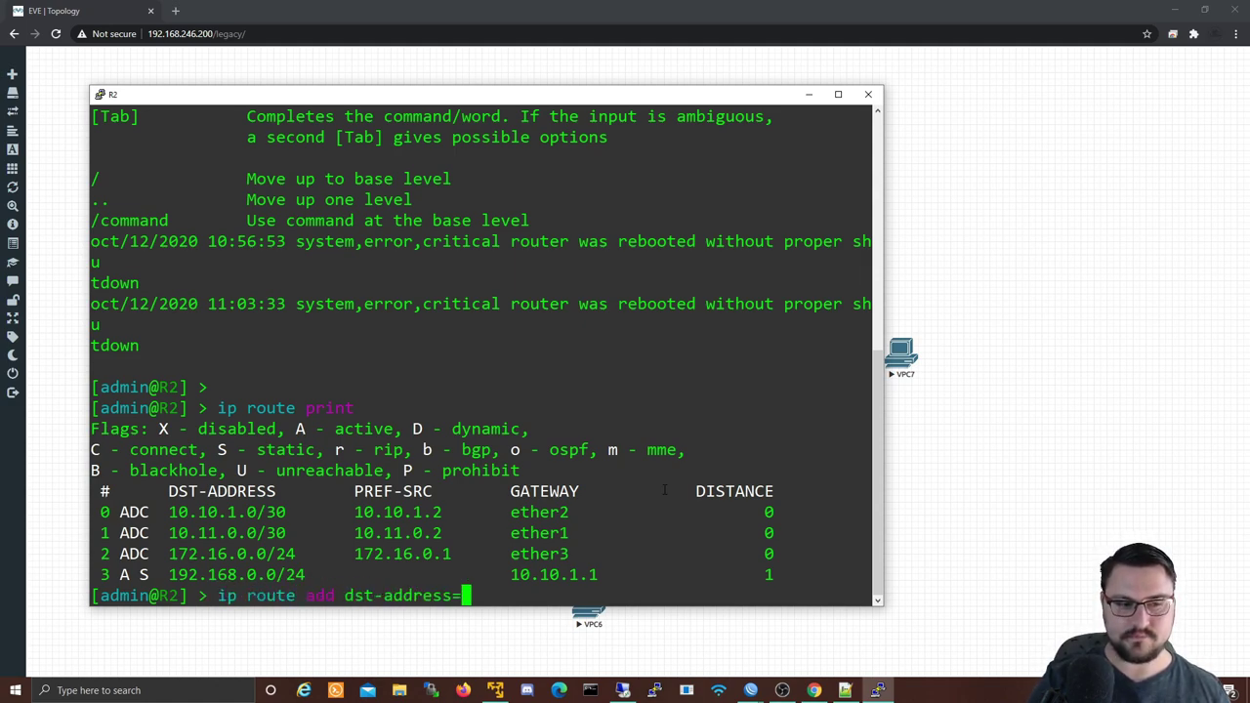
{"action": "type", "text": "0"}
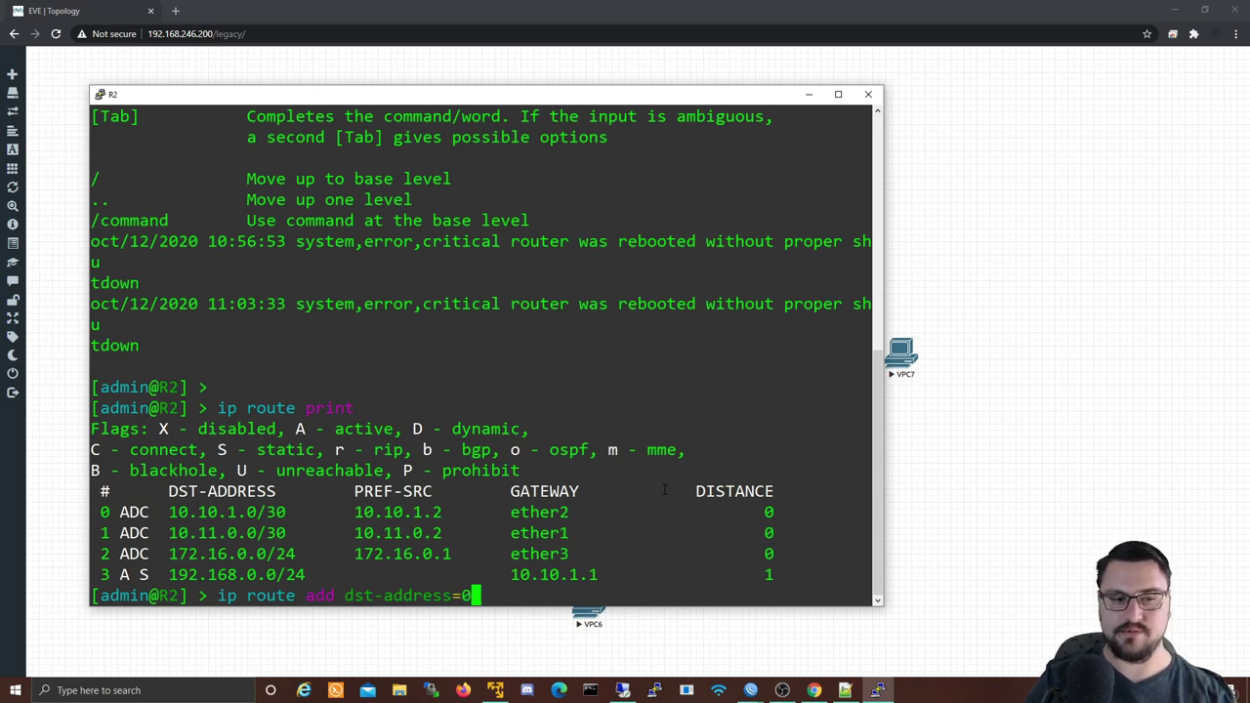
{"action": "type", "text": ".0.0.0/"}
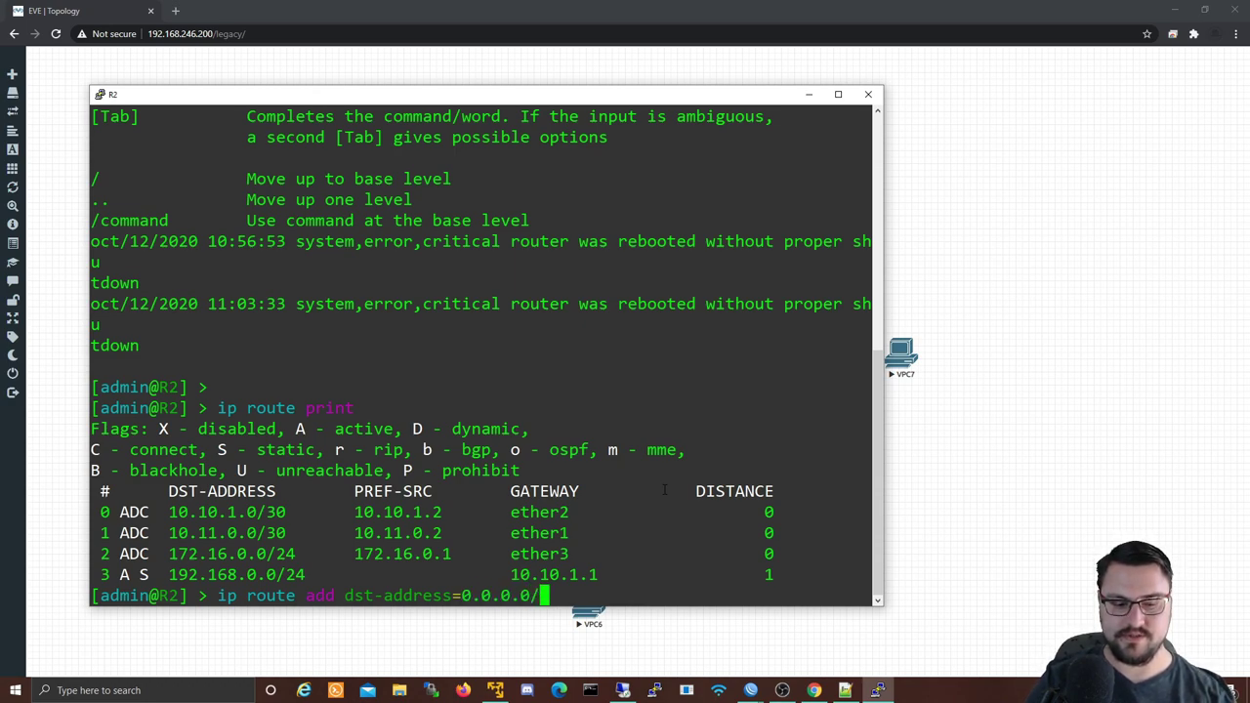
{"action": "type", "text": "0 ga"}
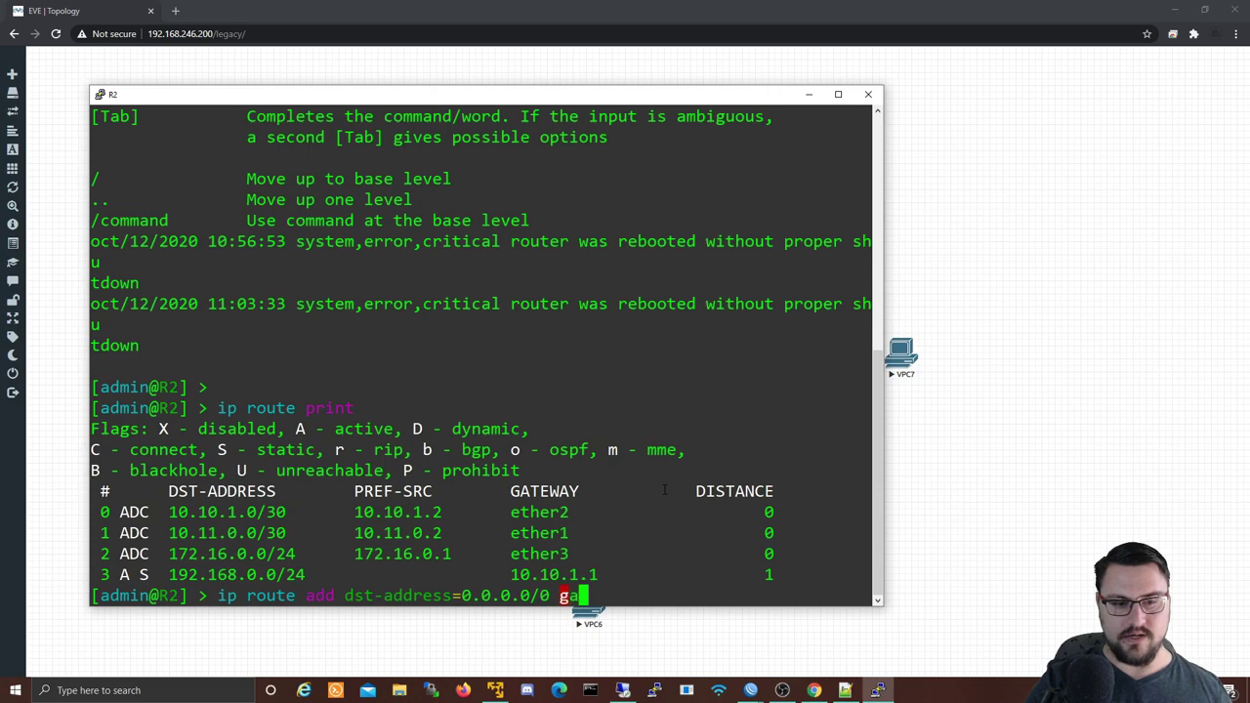
{"action": "key", "text": "Tab"}
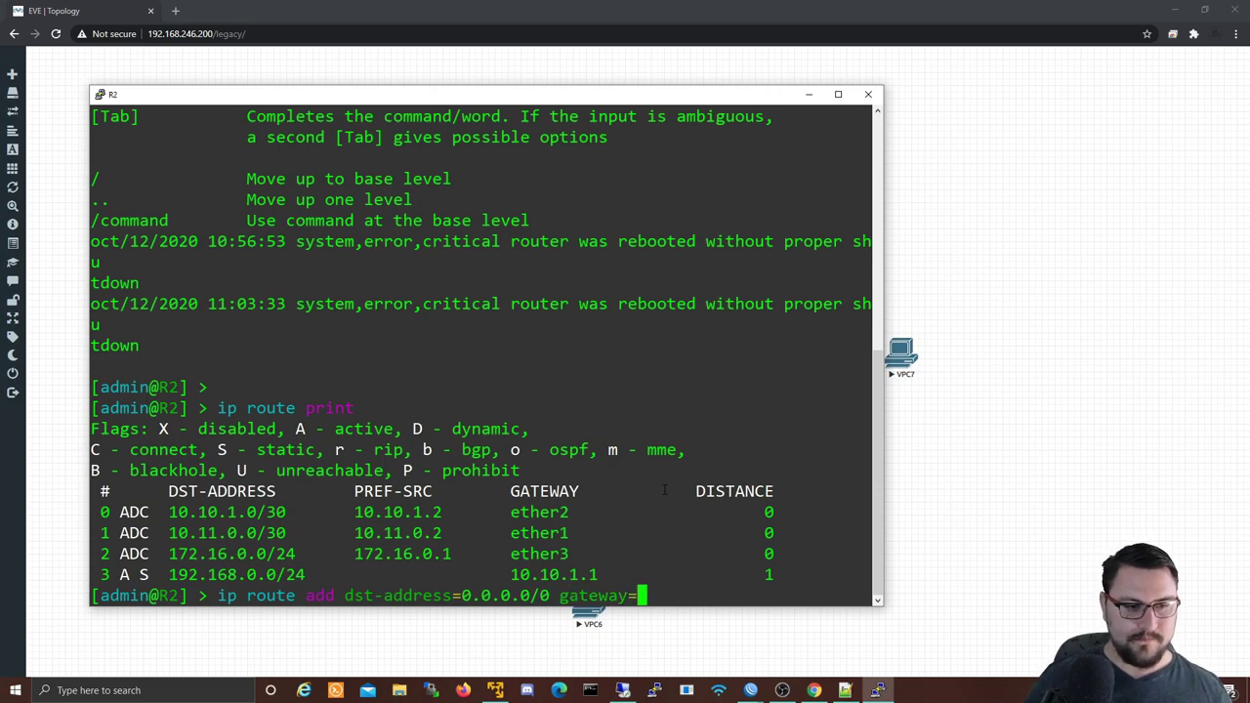
{"action": "left_click_drag", "start_coordinate": [348, 94], "coordinate": [381, 164]}
{"action": "type", "text": "10.11.0.1"}
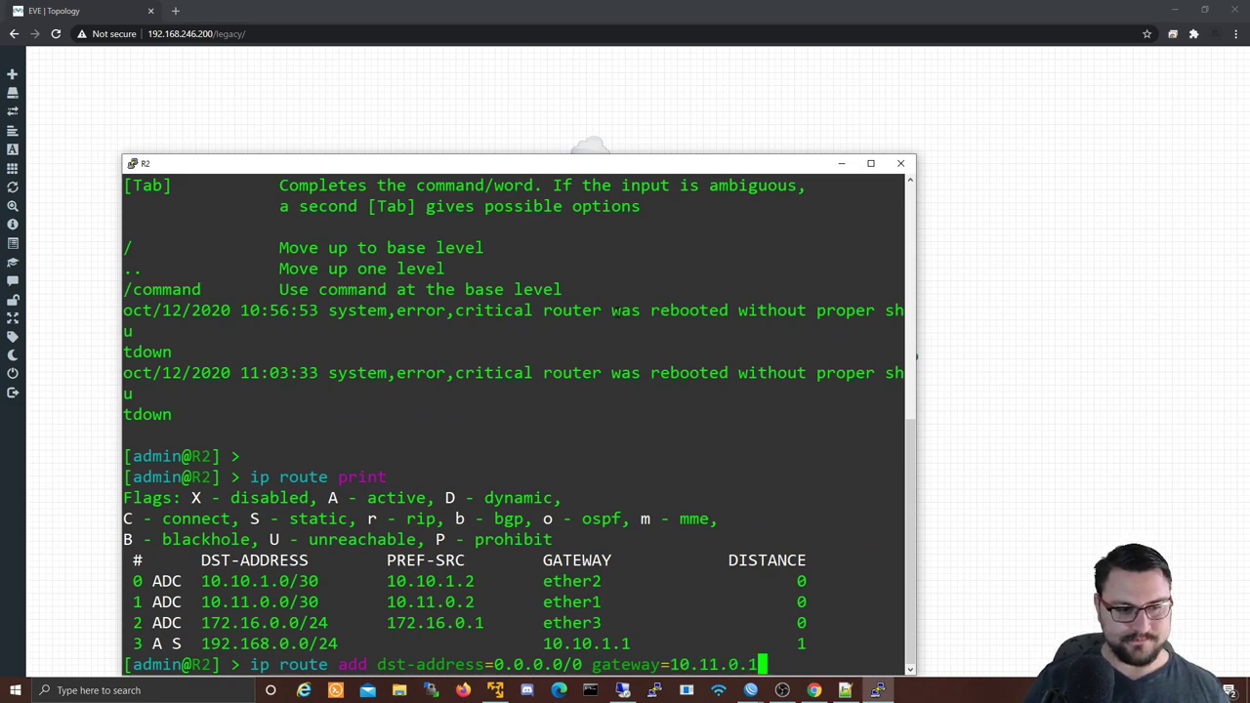
{"action": "key", "text": "Return"}
- Ping 8.8.8.8 from R2 and close the R2 session
{"action": "type", "text": "ping 8.8.8.8"}
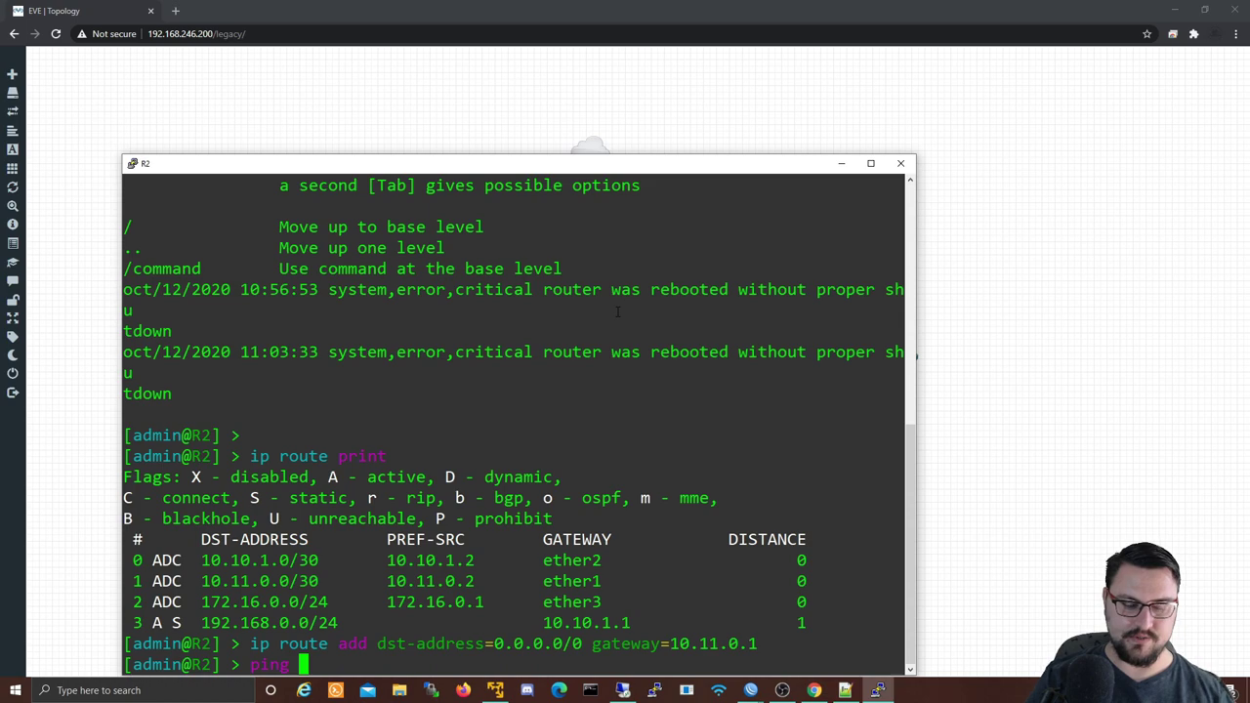
{"action": "key", "text": "Return"}
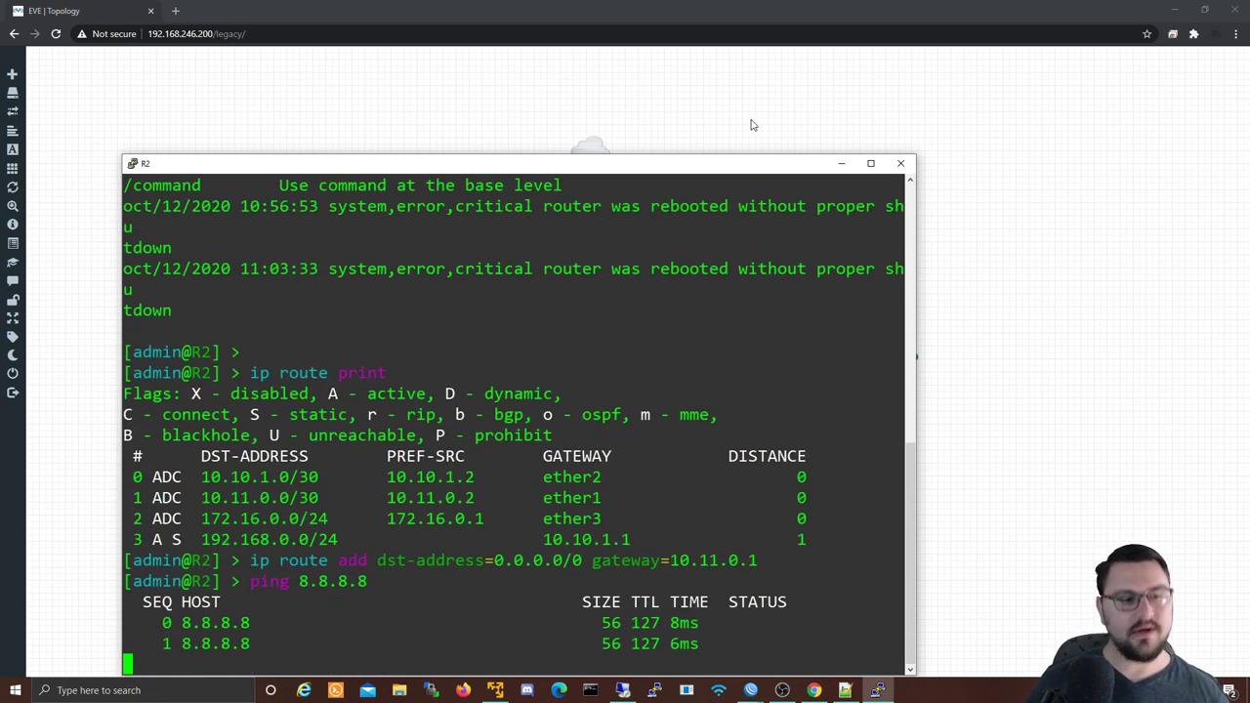
{"action": "key", "text": "ctrl+c"}
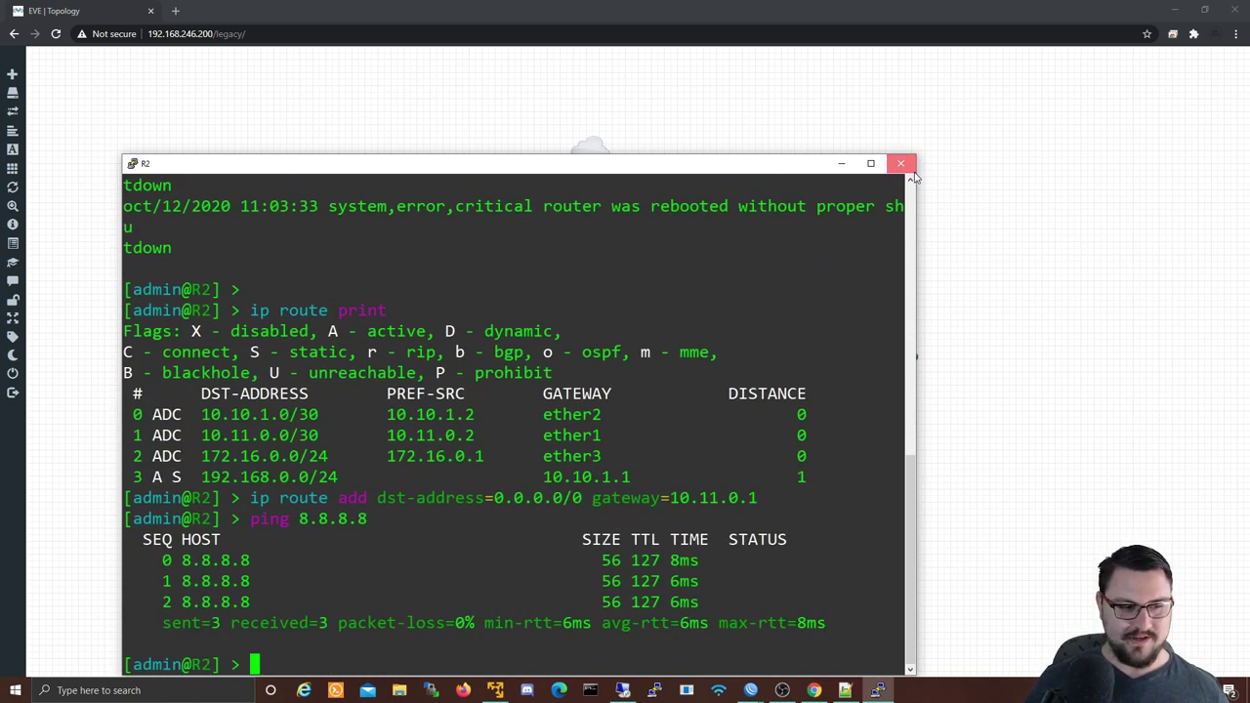
{"action": "left_click", "coordinate": [901, 164]}
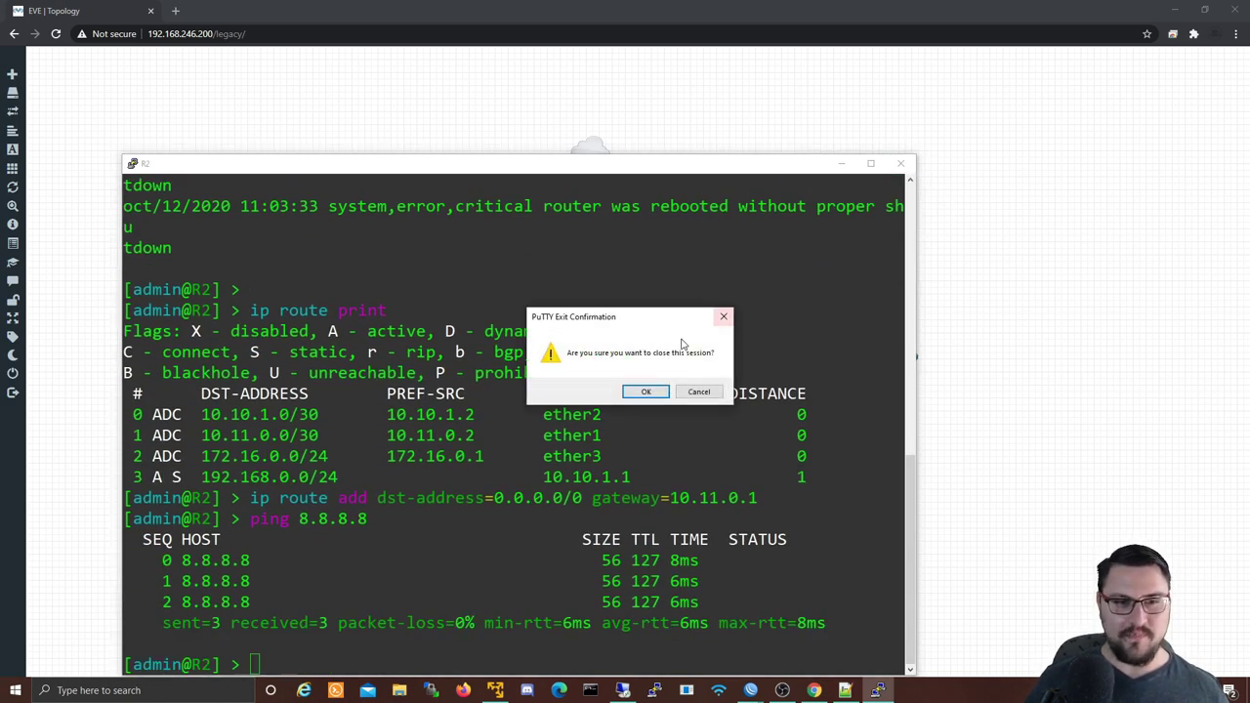
{"action": "left_click", "coordinate": [645, 391]}
- Bring R3's WinBox window up maximized and show its IP Routes list
{"action": "mouse_move", "coordinate": [751, 689]}
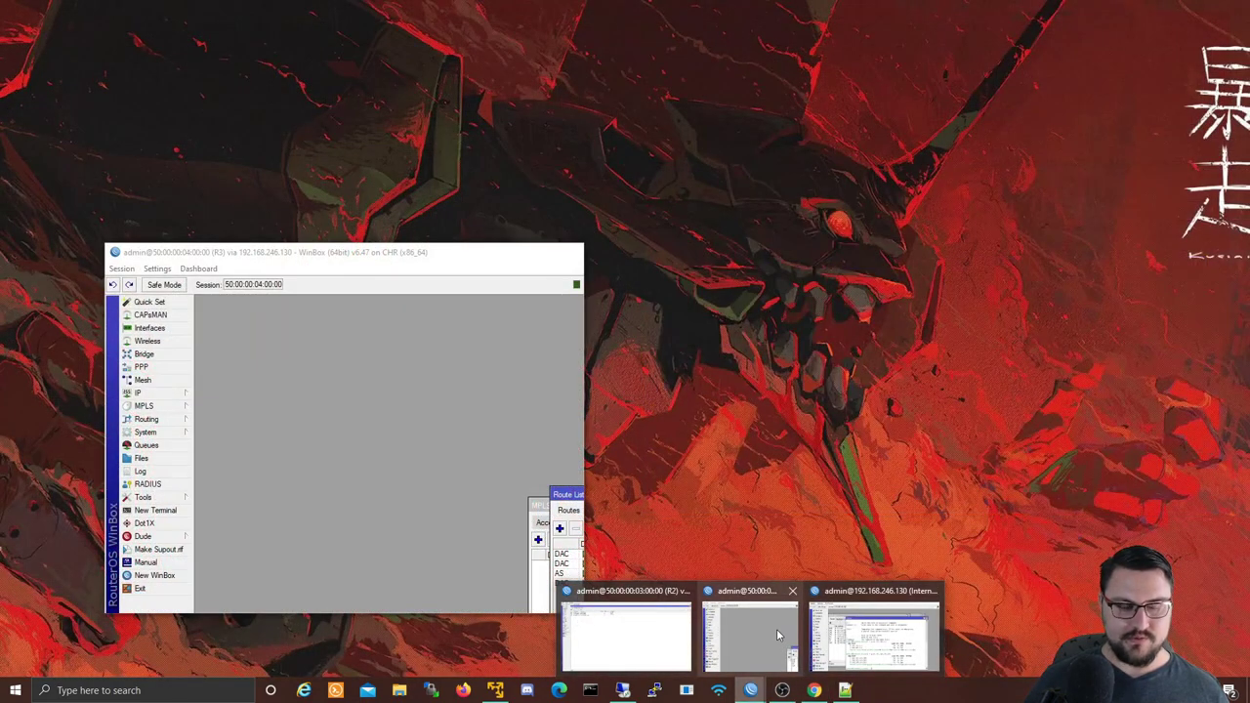
{"action": "left_click", "coordinate": [750, 639]}
{"action": "double_click", "coordinate": [239, 257]}
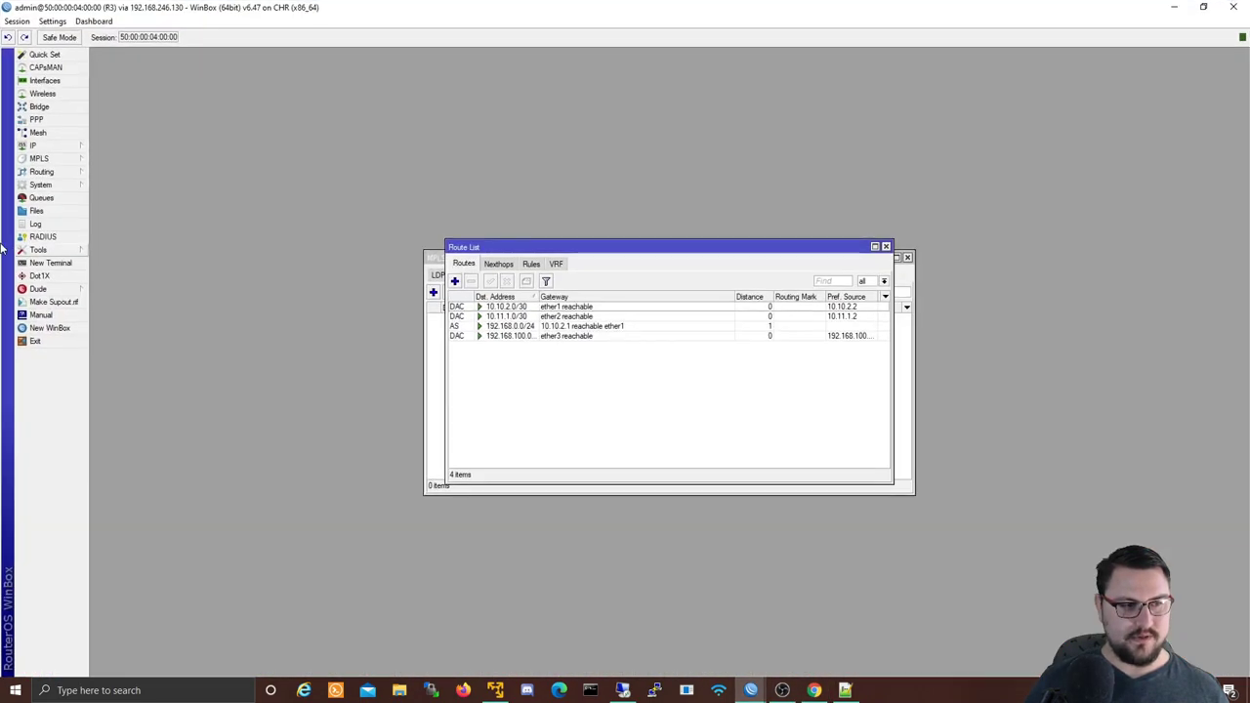
{"action": "left_click", "coordinate": [43, 145]}
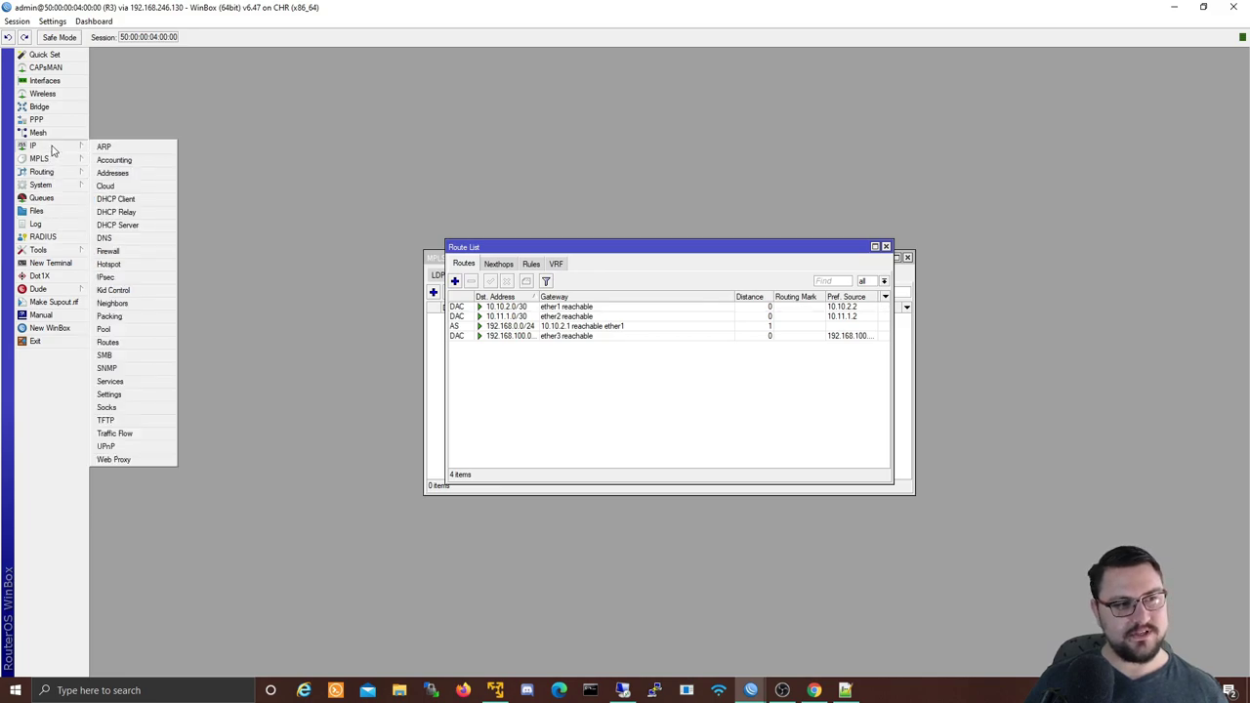
{"action": "left_click", "coordinate": [130, 344]}
- Add a 0.0.0.0/0 route on R3 via gateway 10.11.1.1
{"action": "left_click", "coordinate": [454, 281]}
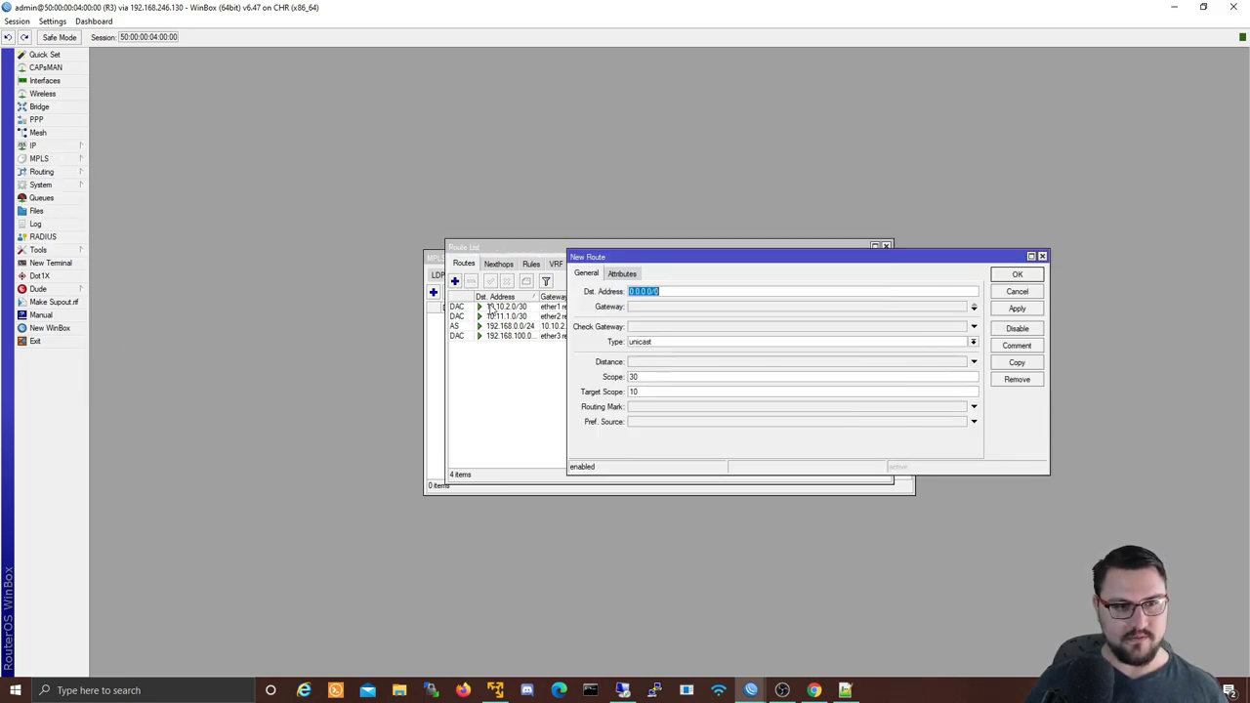
{"action": "left_click", "coordinate": [716, 306]}
{"action": "type", "text": "10.11.1.1"}
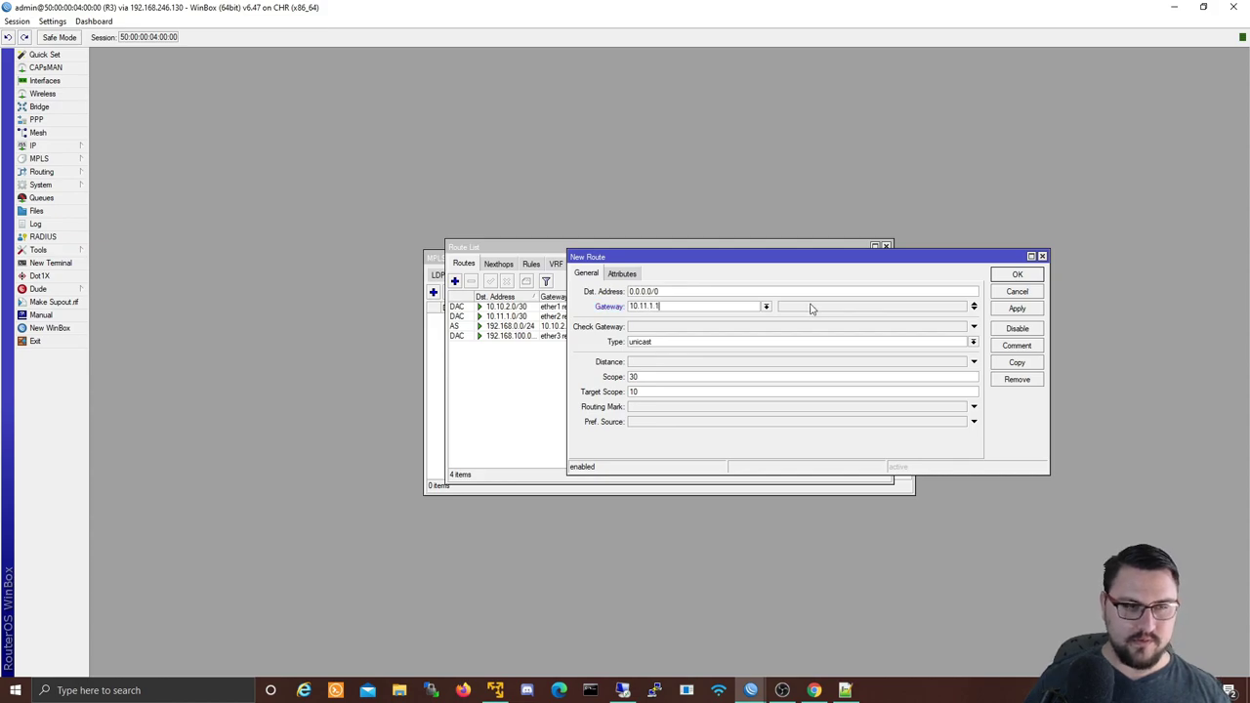
{"action": "left_click_drag", "start_coordinate": [328, 7], "coordinate": [251, 218]}
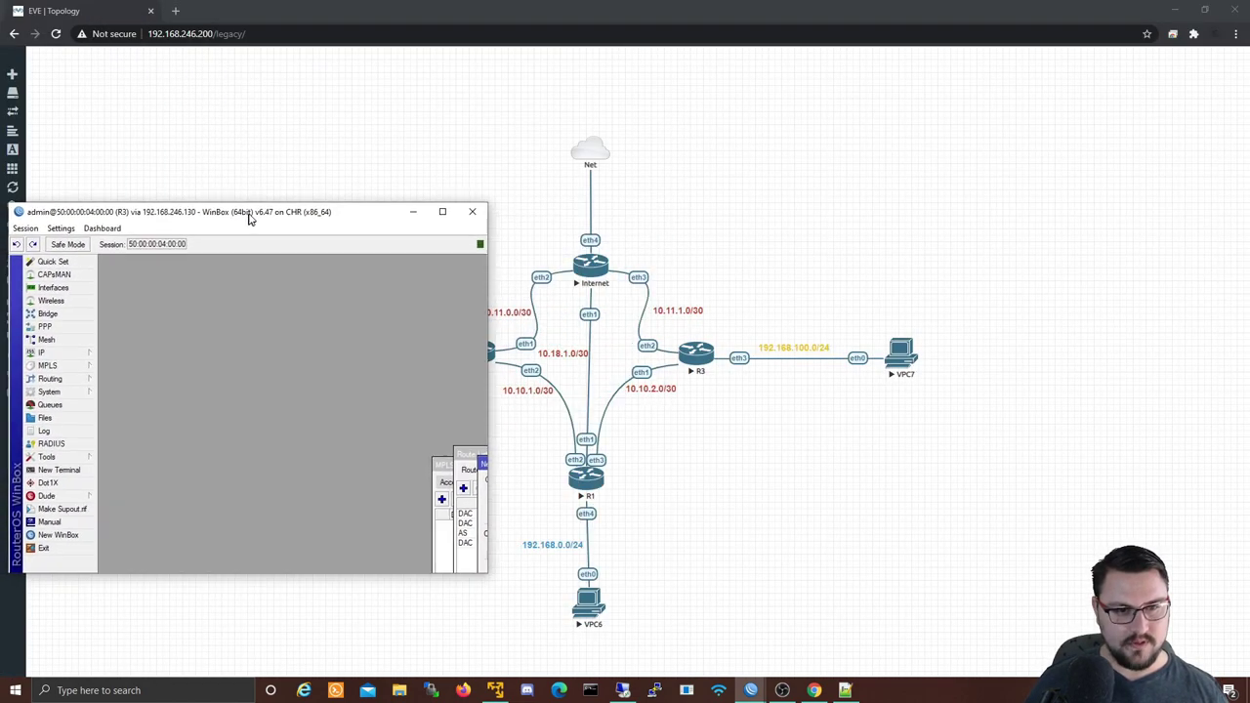
{"action": "double_click", "coordinate": [251, 218]}
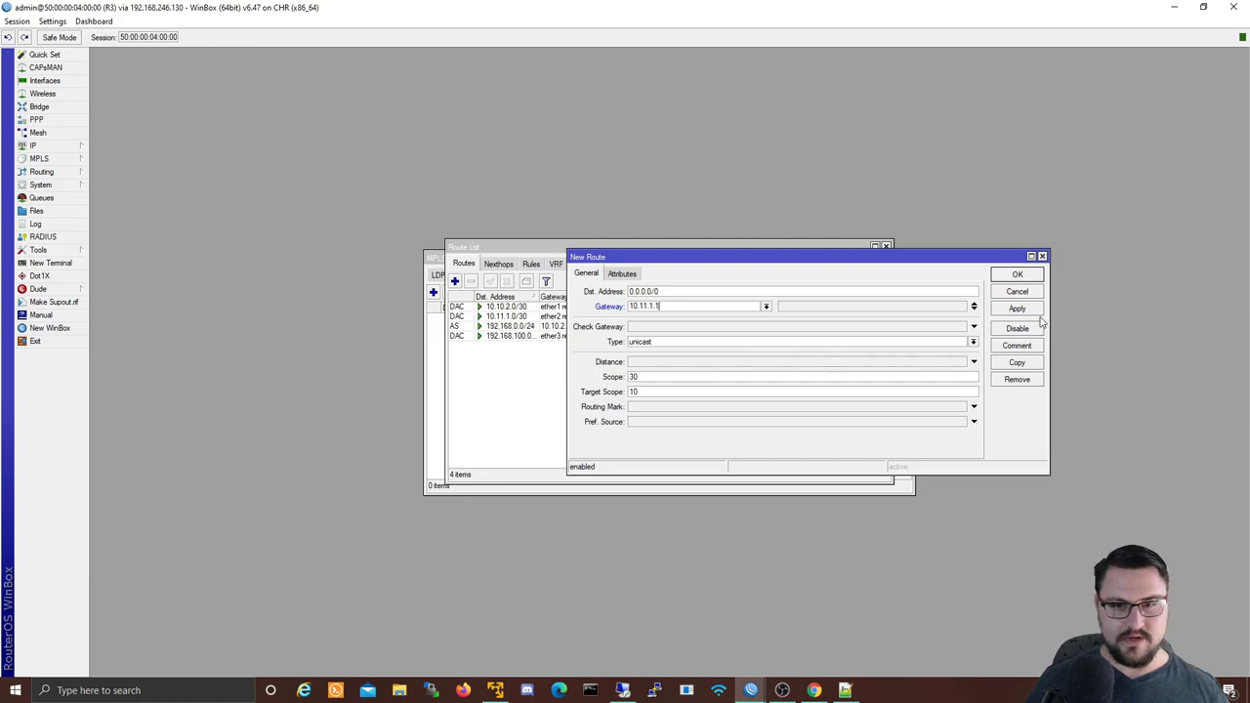
{"action": "left_click", "coordinate": [1033, 311]}
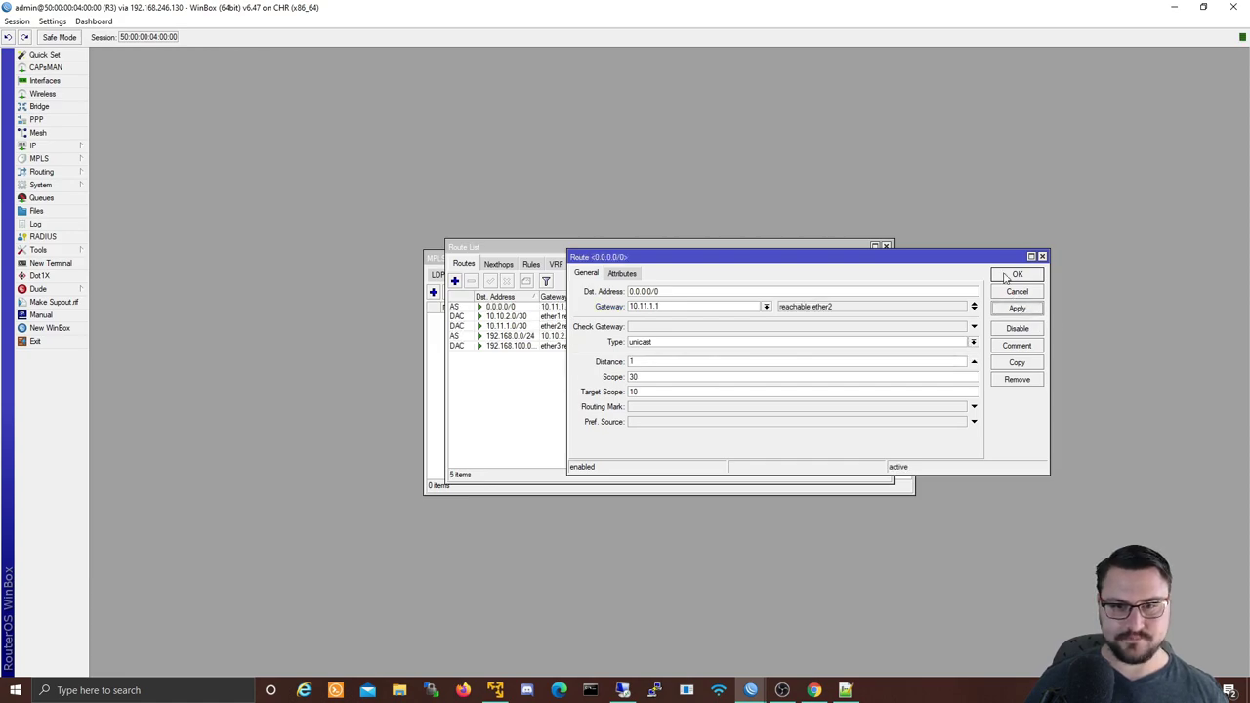
{"action": "left_click", "coordinate": [1006, 274]}
- Ping 8.8.8.8 from an R3 terminal, then minimize WinBox
{"action": "left_click", "coordinate": [49, 267]}
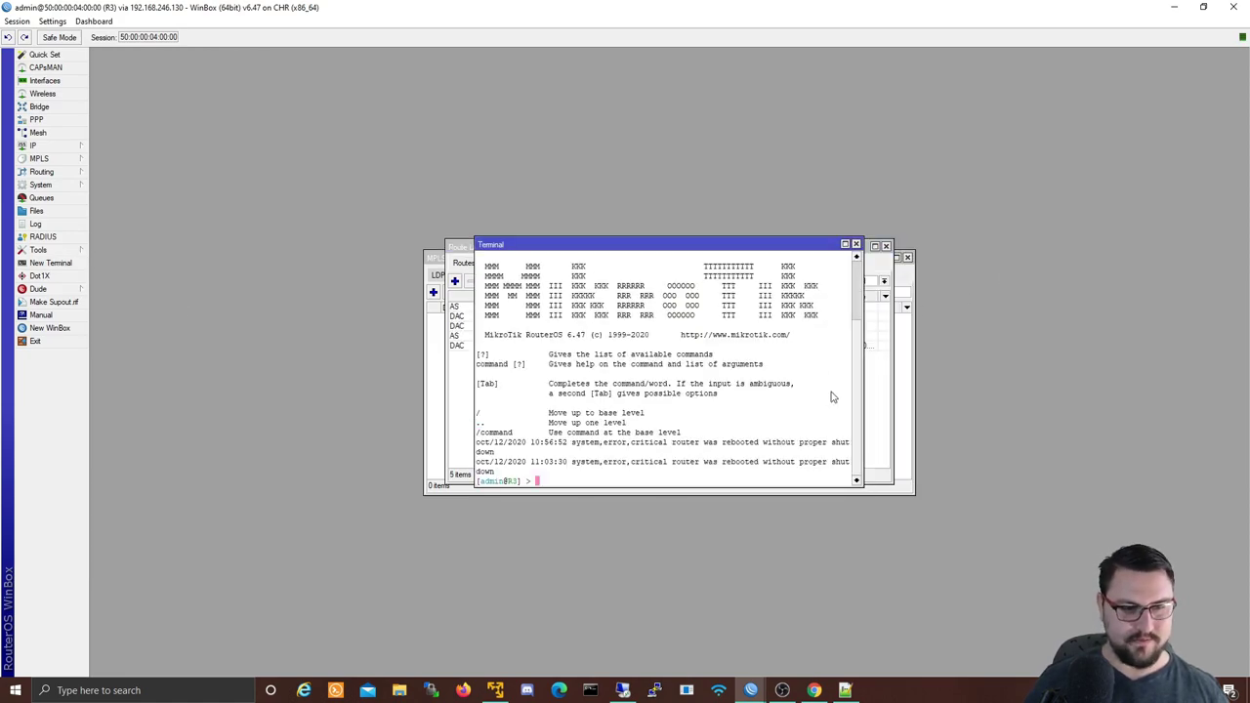
{"action": "type", "text": "ping 8"}
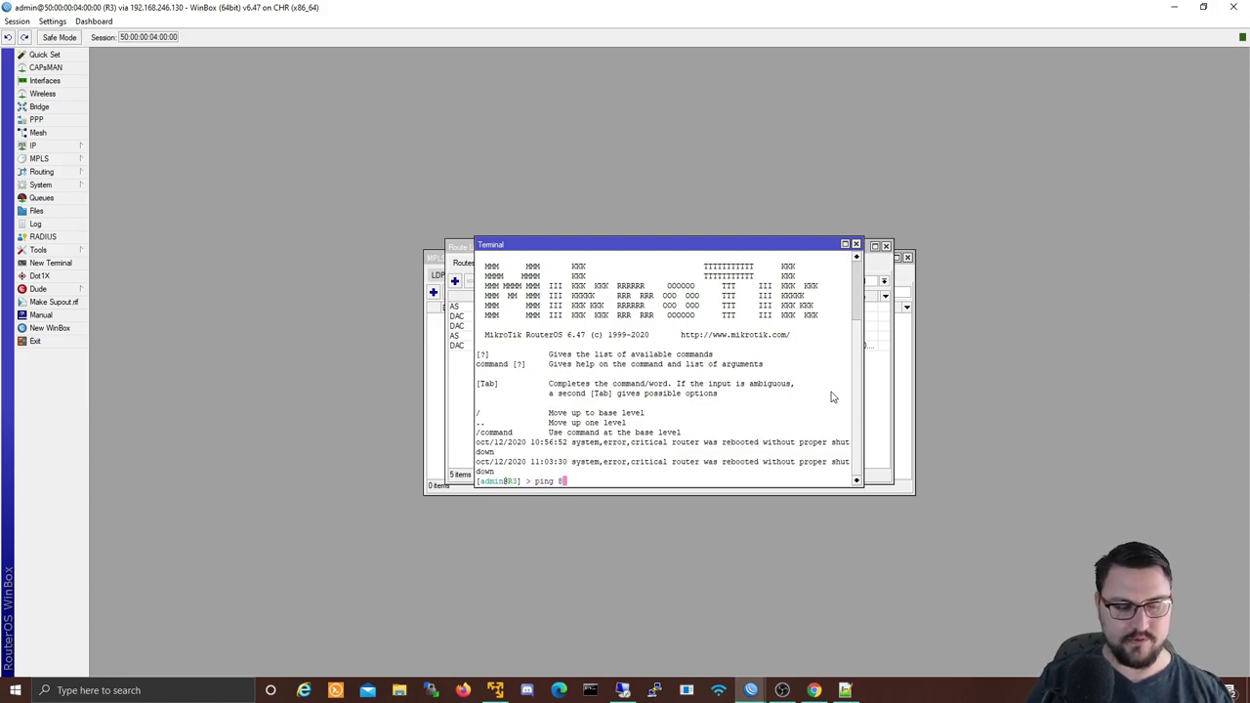
{"action": "type", "text": ".8.8.8"}
{"action": "key", "text": "Return"}
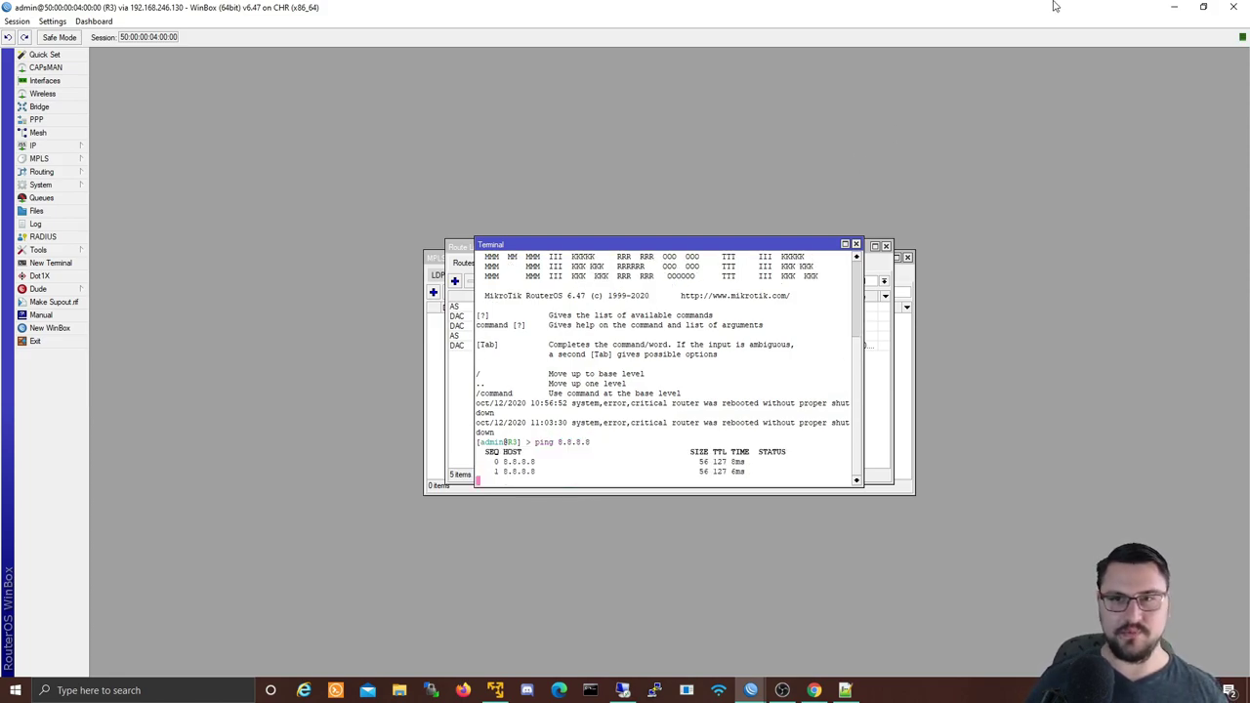
{"action": "left_click", "coordinate": [1175, 8]}
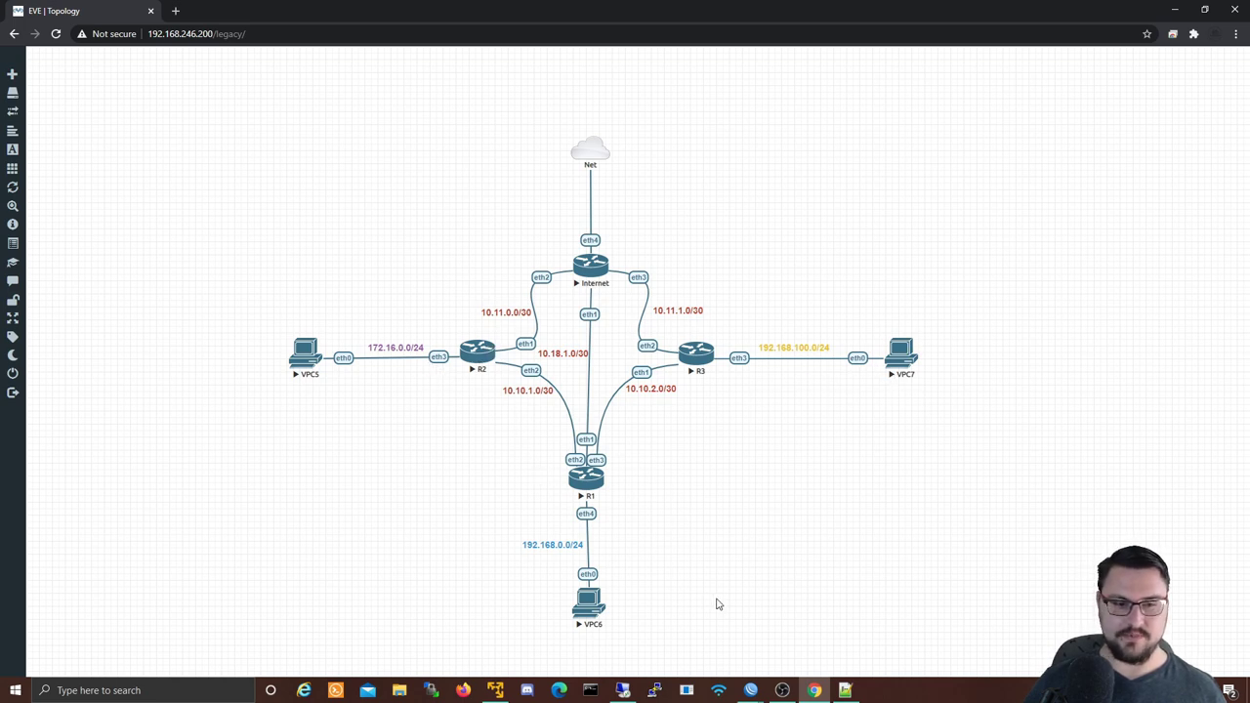
- Launch a new winbox64 instance from the taskbar jump list
{"action": "left_click", "coordinate": [749, 694]}
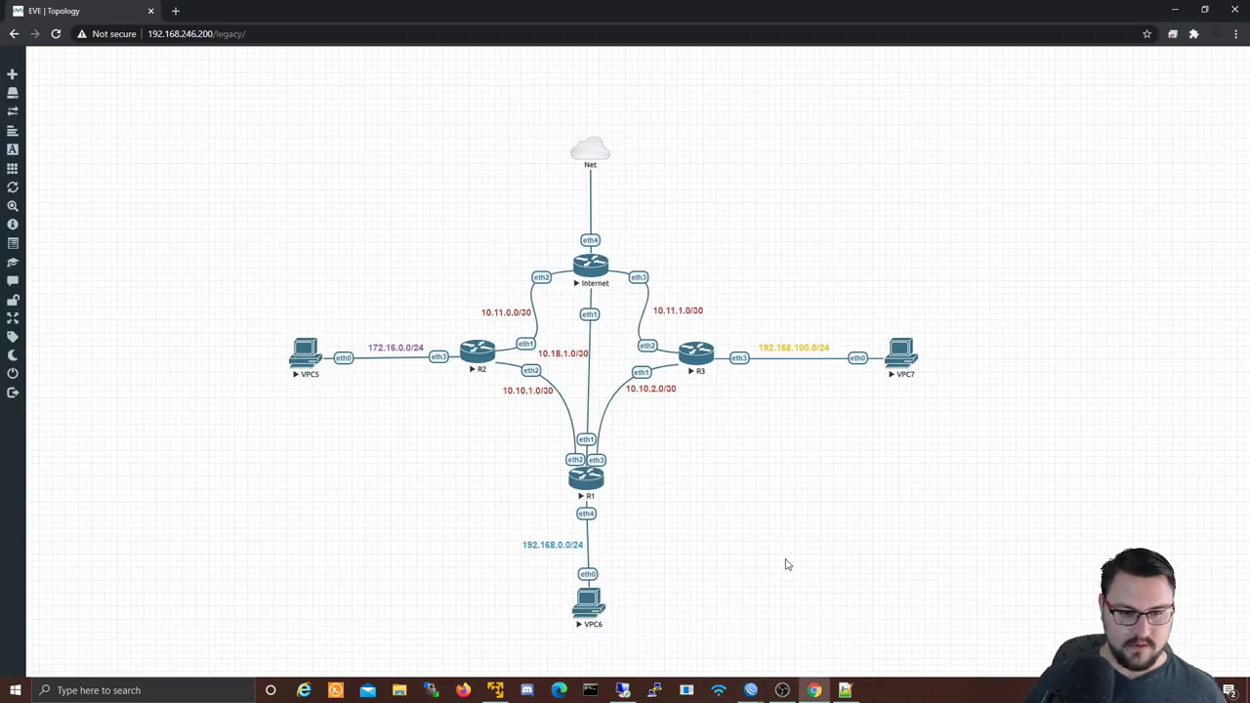
{"action": "right_click", "coordinate": [751, 691]}
{"action": "left_click", "coordinate": [725, 621]}
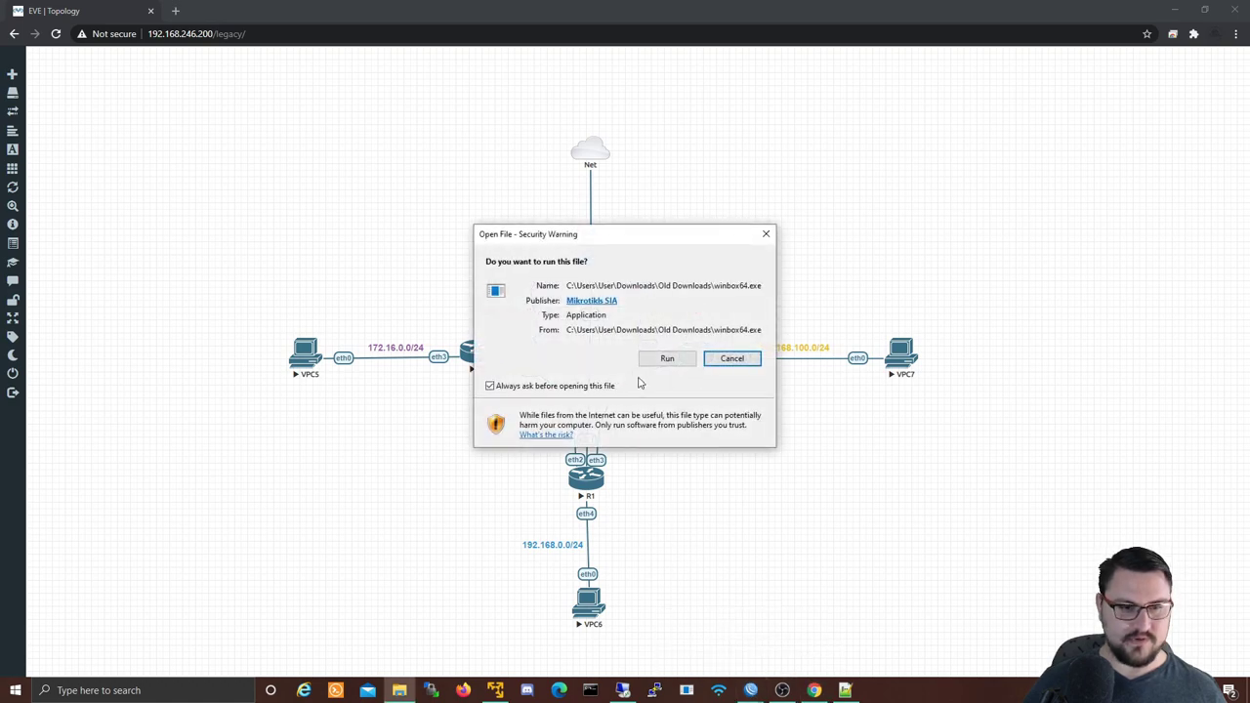
{"action": "left_click", "coordinate": [666, 359]}
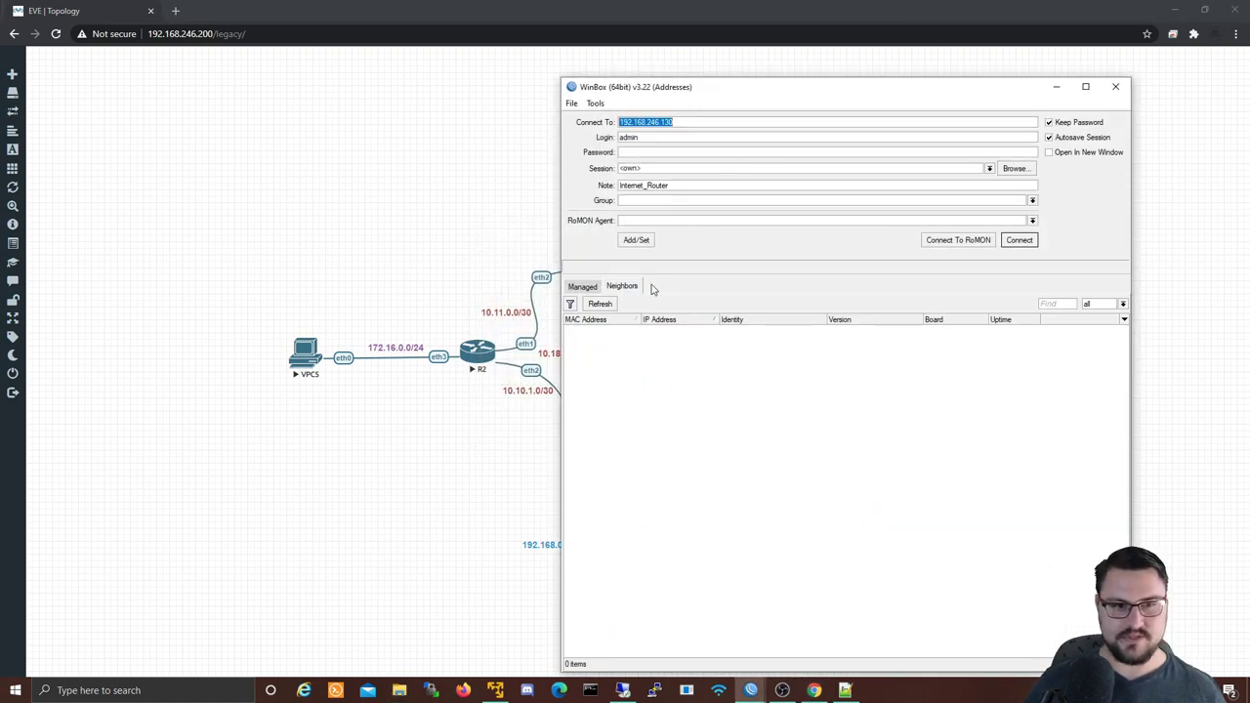
- Connect to the Internet router over RoMON and open R1 from its neighbours
{"action": "left_click", "coordinate": [672, 332]}
{"action": "left_click", "coordinate": [983, 244]}
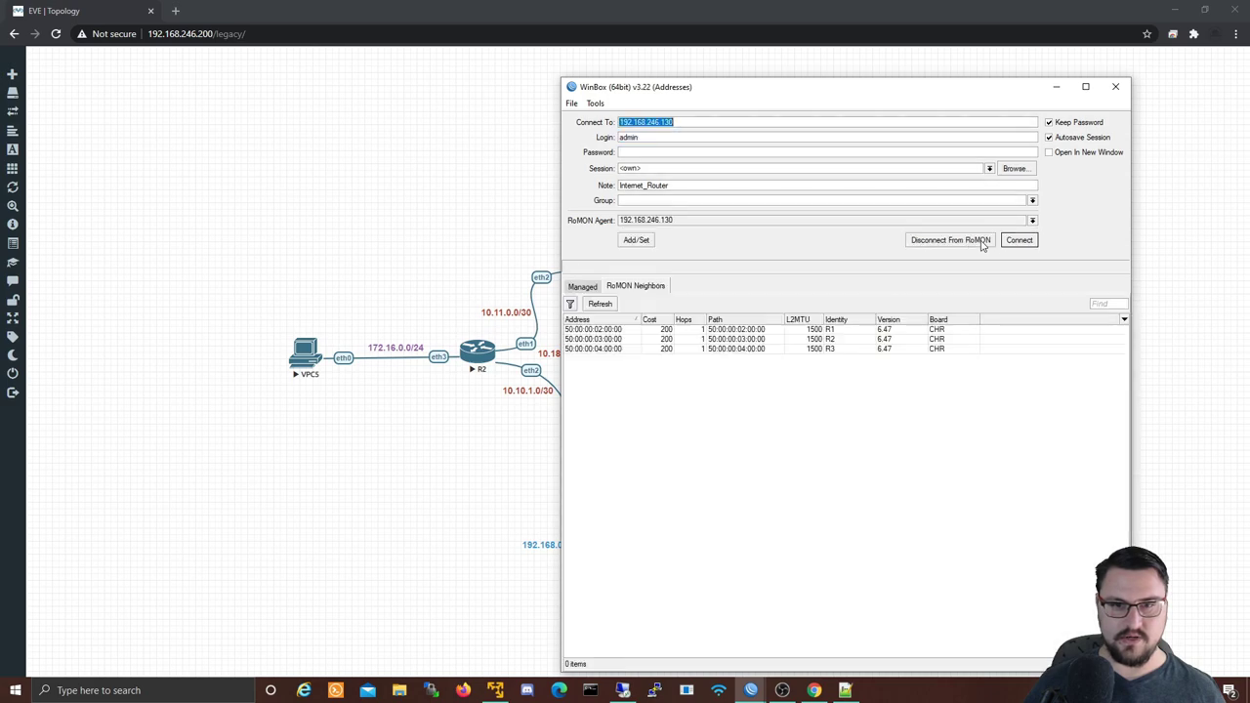
{"action": "left_click", "coordinate": [833, 331]}
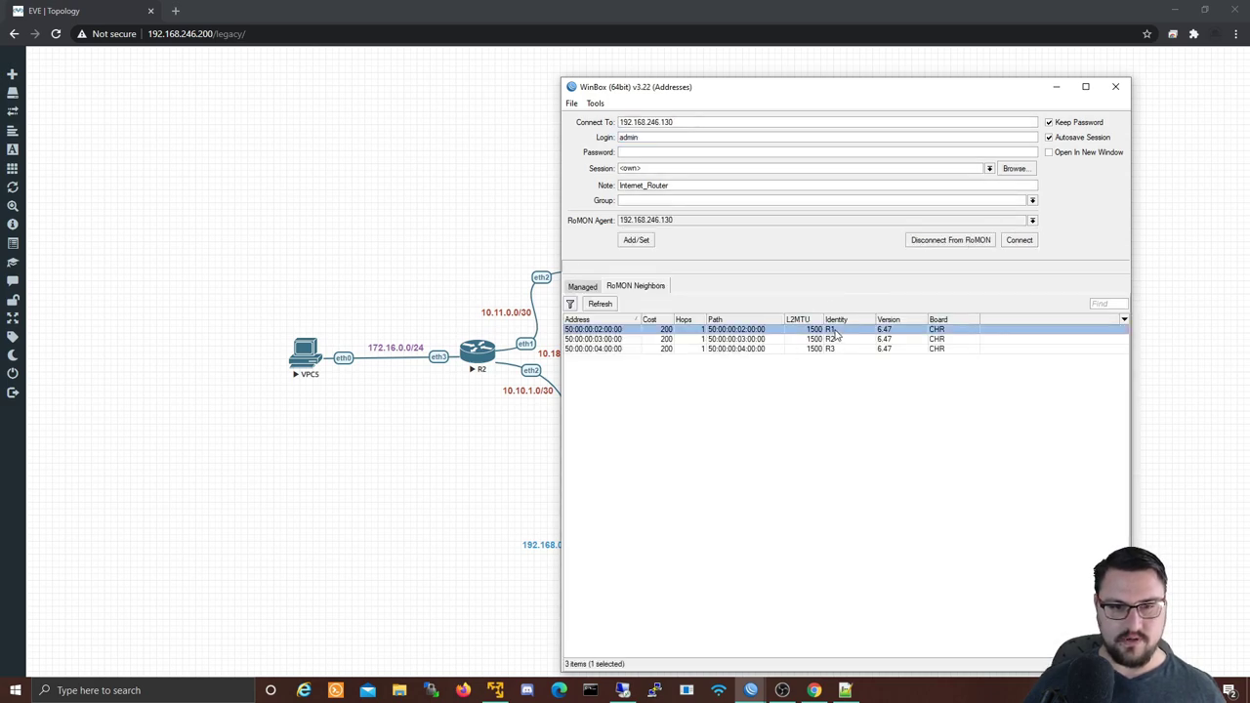
{"action": "left_click", "coordinate": [1031, 240]}
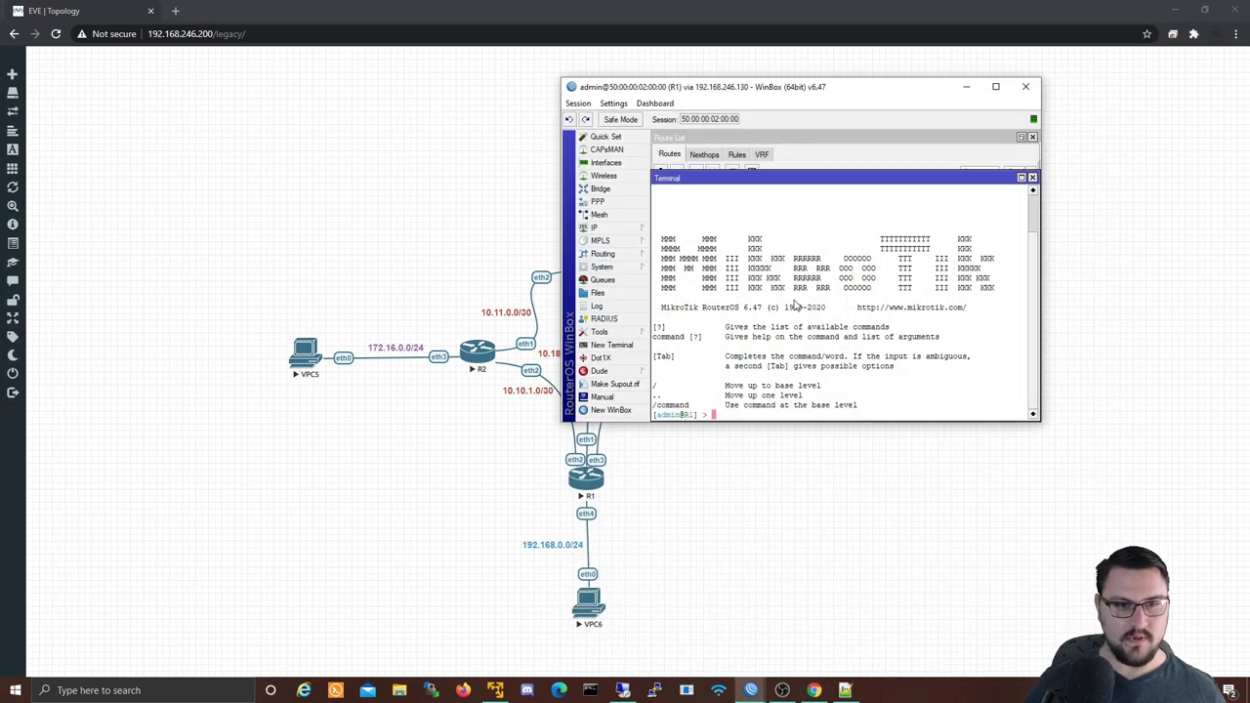
- Maximize R1's WinBox window, open IP Routes, and pick the two static routes
{"action": "double_click", "coordinate": [670, 89]}
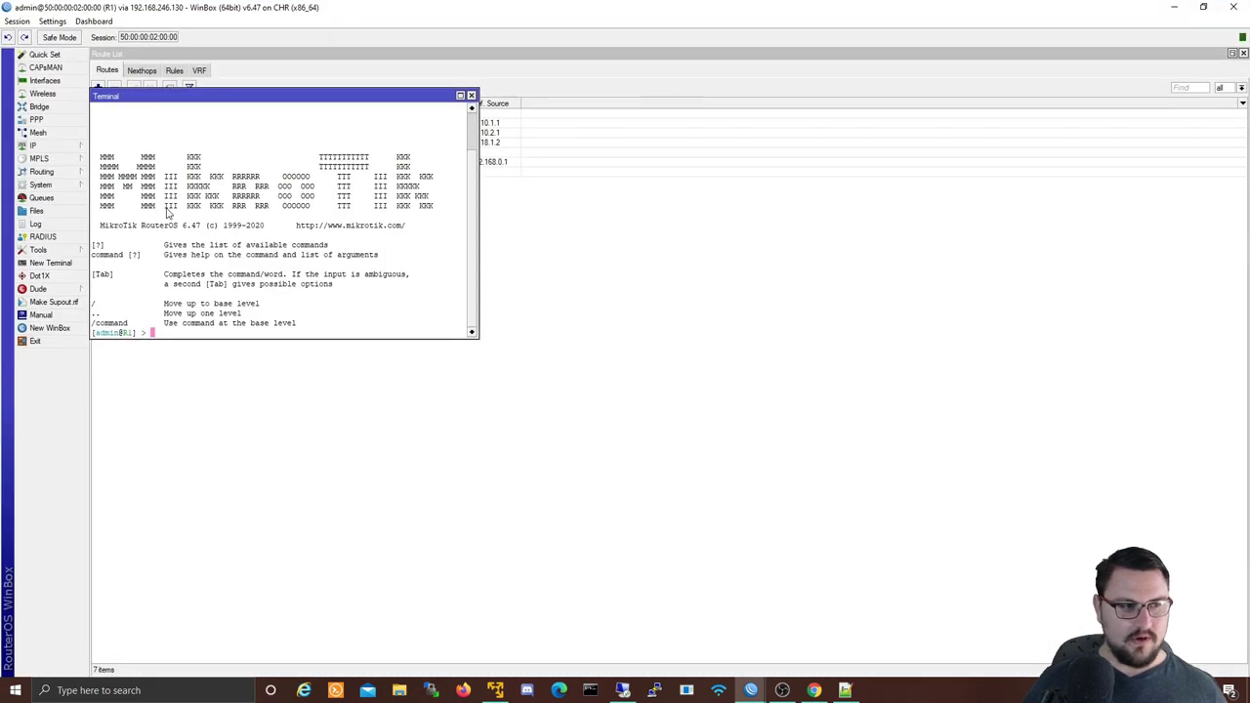
{"action": "left_click", "coordinate": [51, 147]}
{"action": "left_click", "coordinate": [141, 342]}
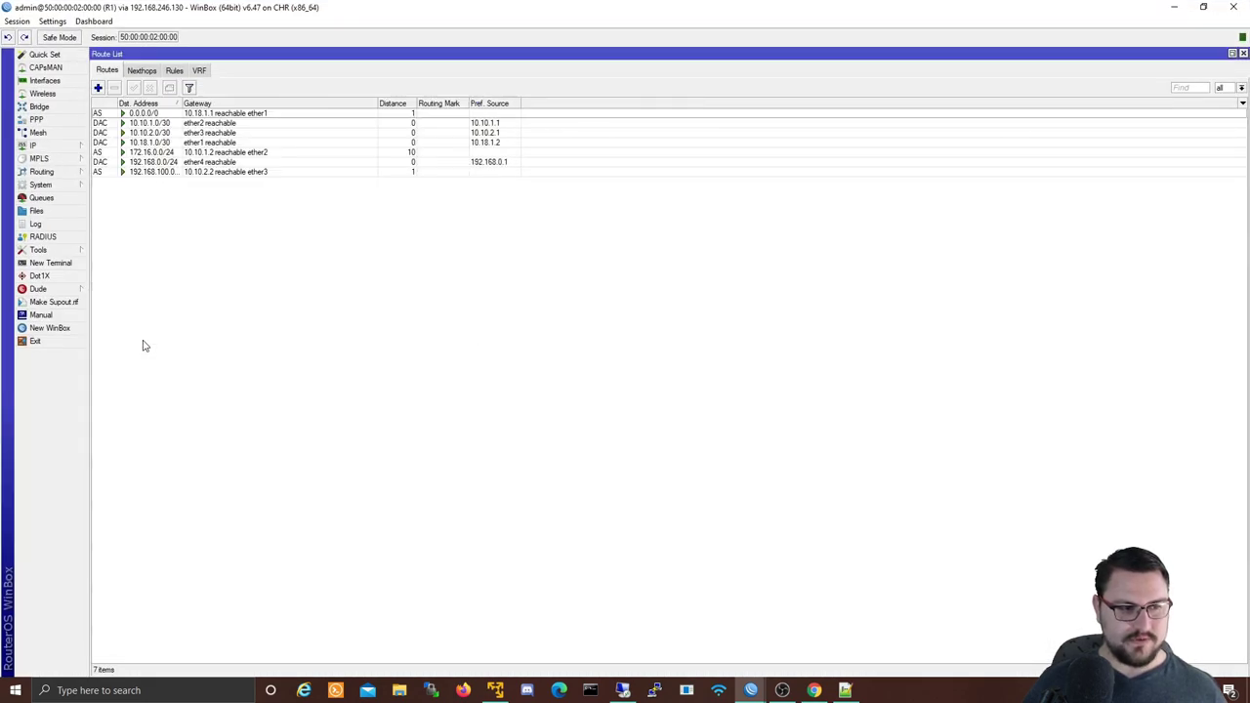
{"action": "left_click", "coordinate": [137, 154]}
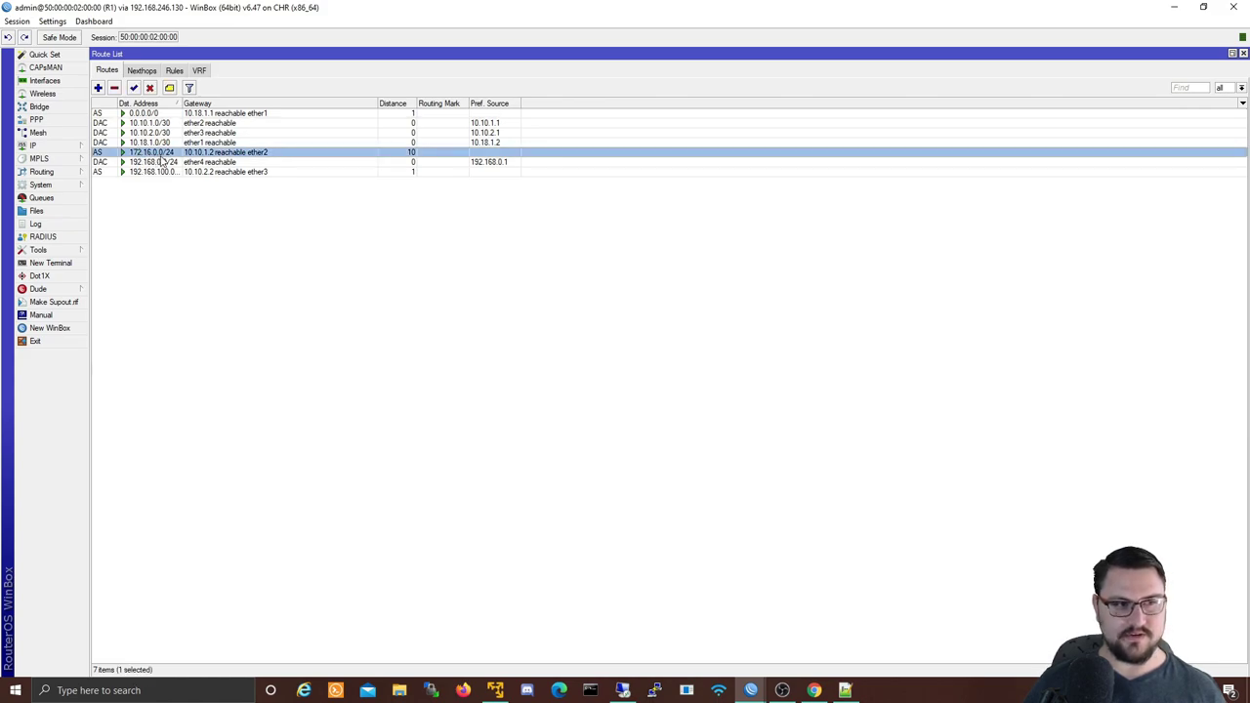
{"action": "left_click", "coordinate": [164, 173]}
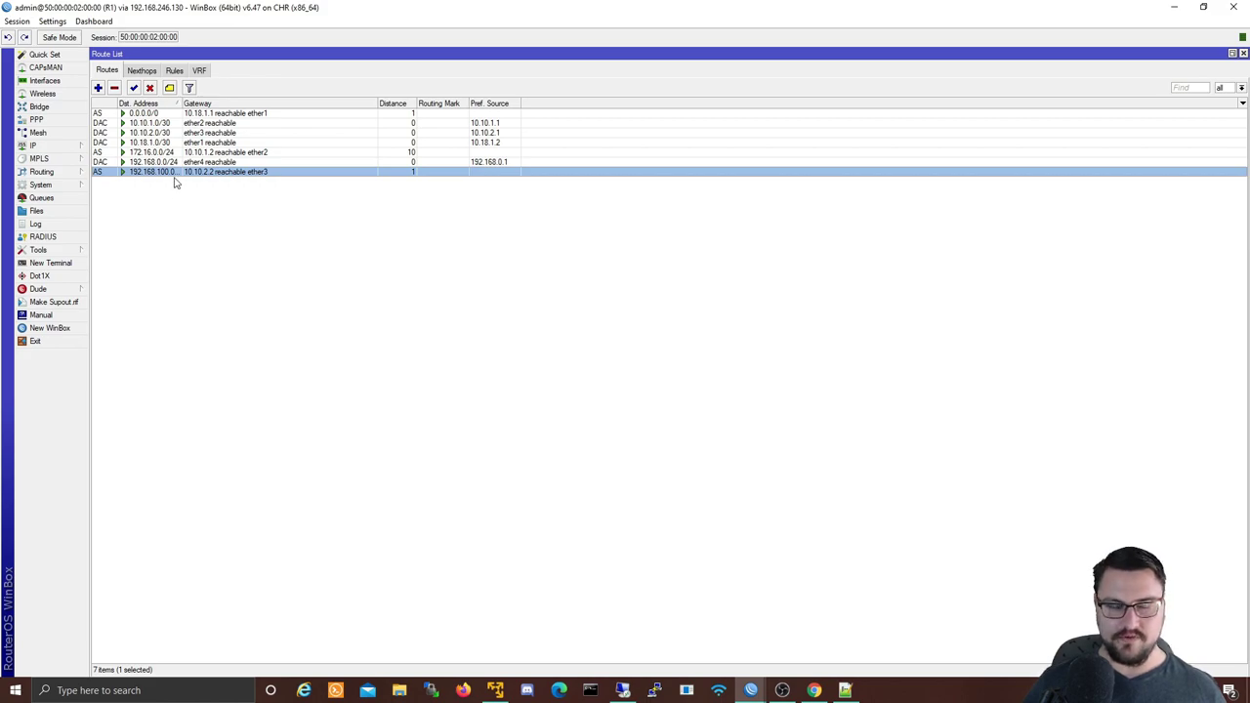
- Disable R1's static routes to 172.16.0.0/24 and 192.168.100.0 with the red X
{"action": "double_click", "coordinate": [244, 12]}
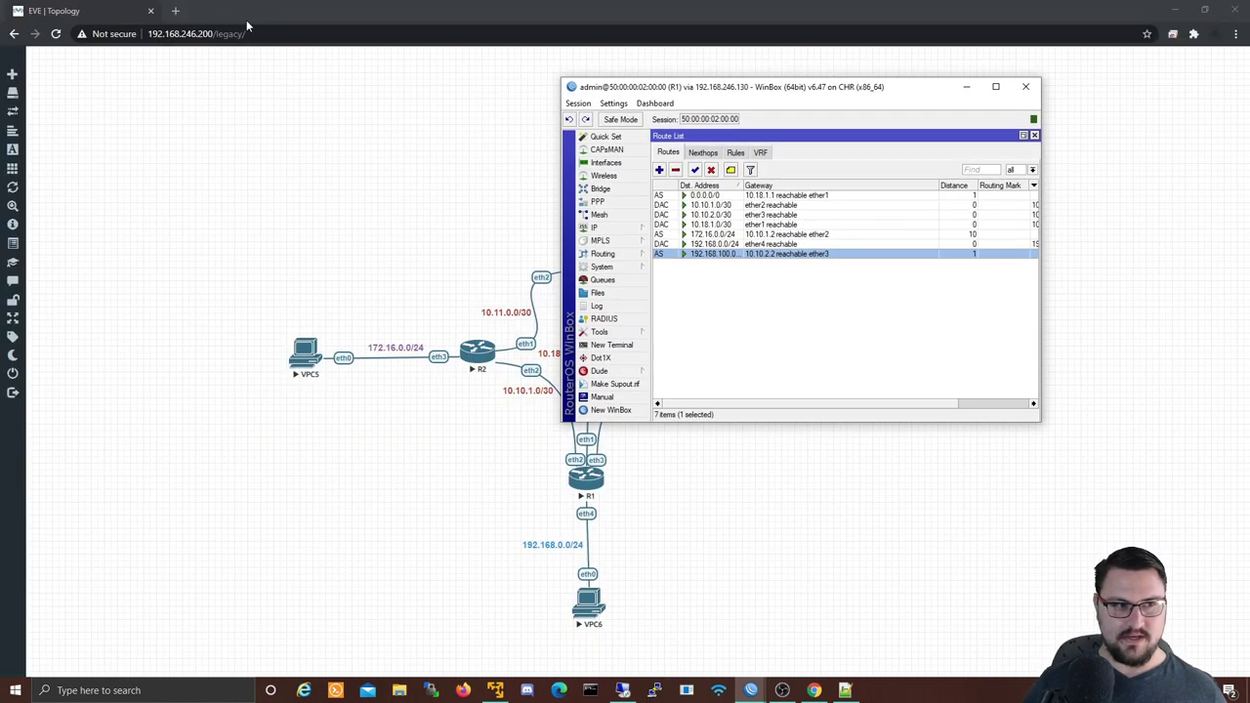
{"action": "left_click", "coordinate": [719, 245]}
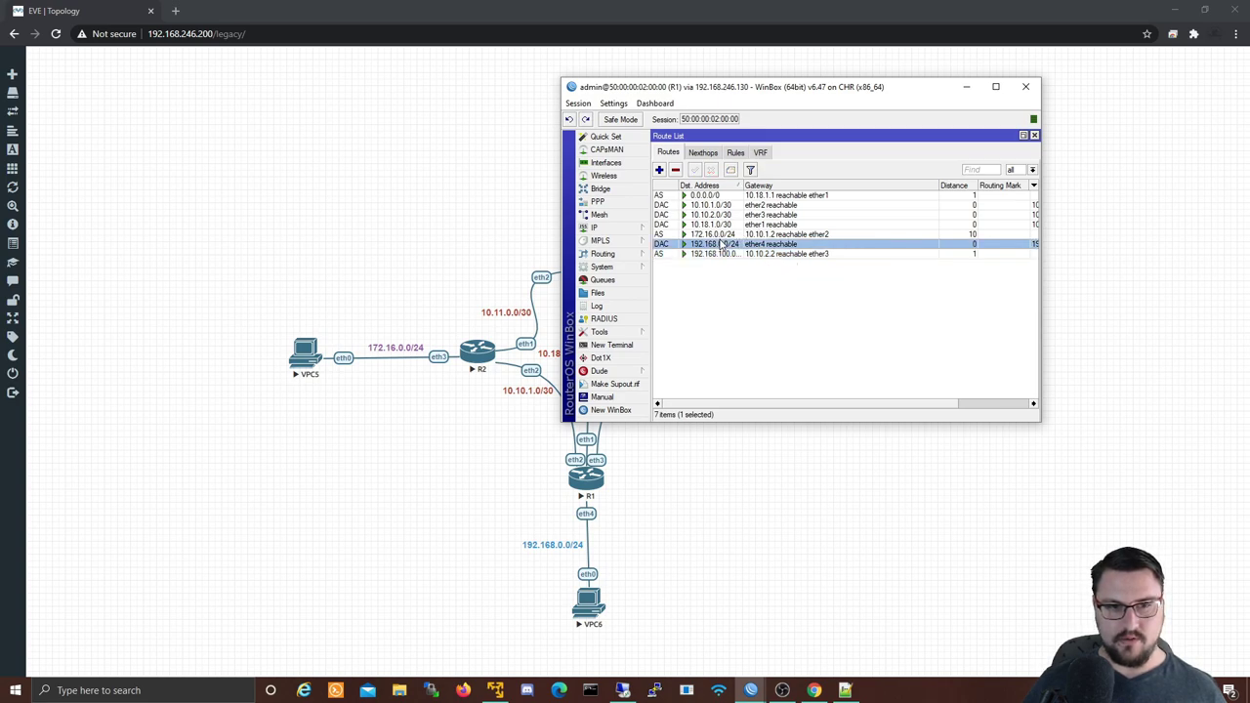
{"action": "left_click", "coordinate": [720, 238]}
{"action": "left_click", "coordinate": [713, 256], "text": "ctrl"}
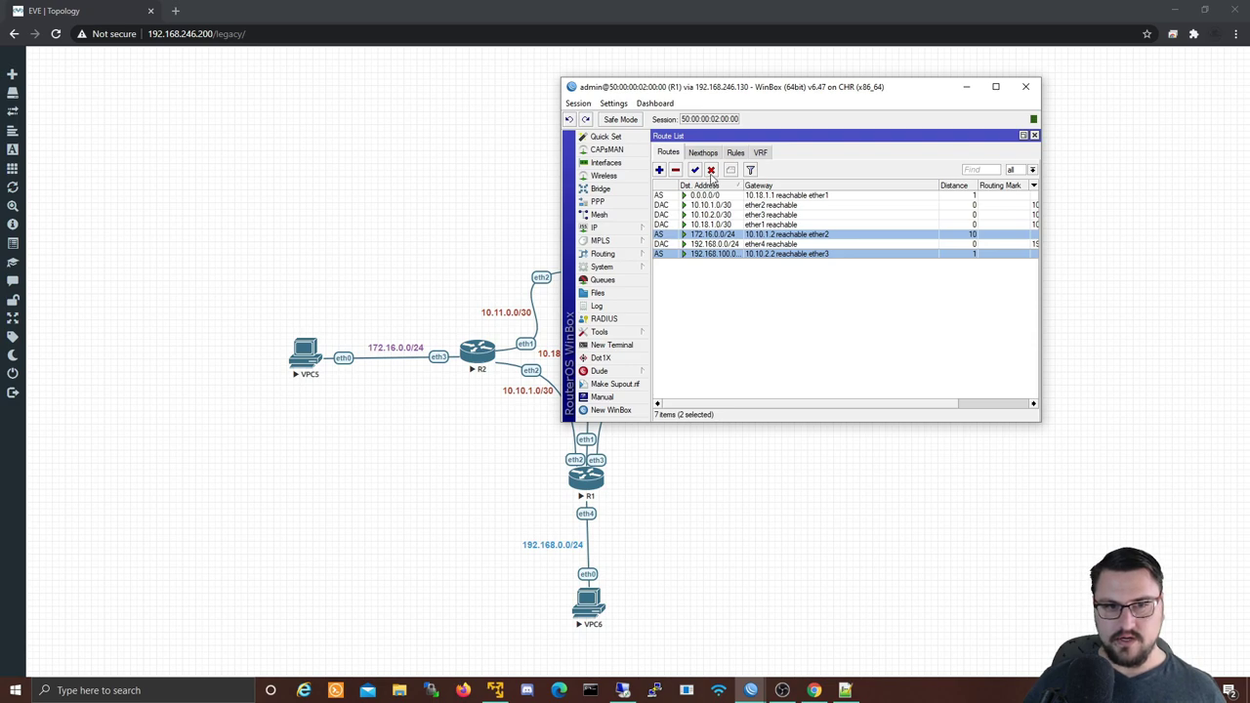
{"action": "left_click", "coordinate": [709, 245]}
{"action": "left_click", "coordinate": [709, 235]}
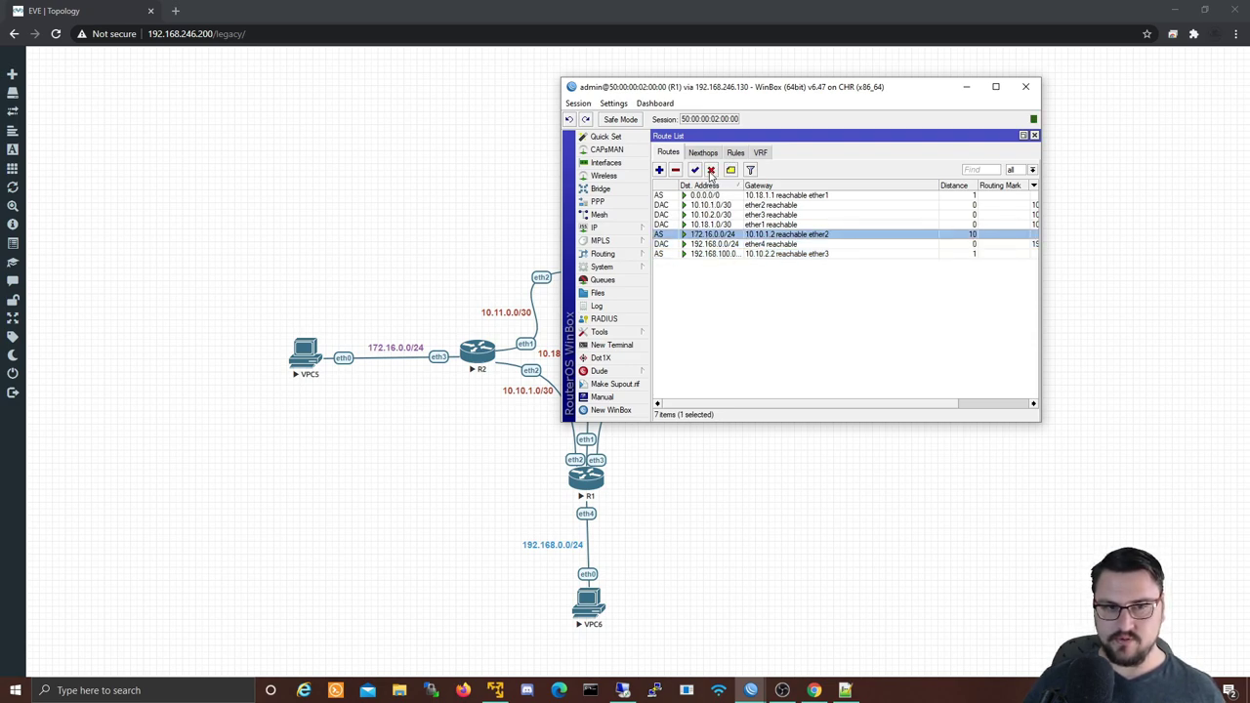
{"action": "left_click", "coordinate": [713, 256], "text": "ctrl"}
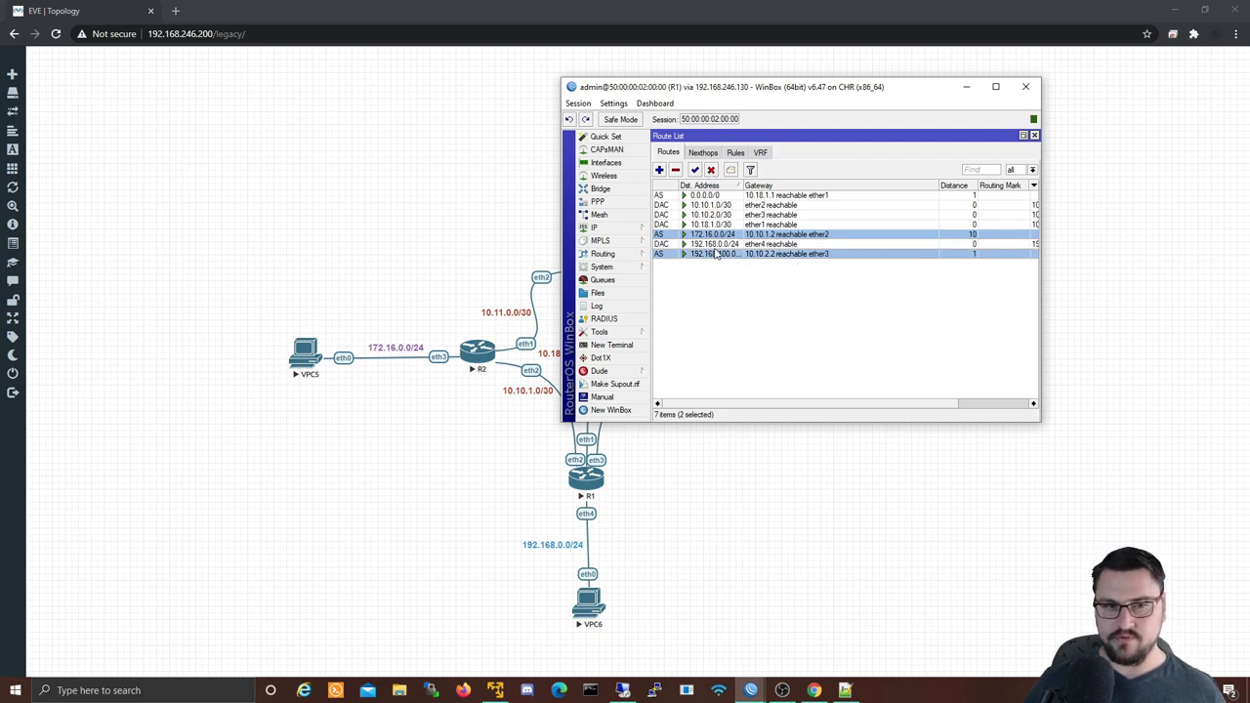
{"action": "left_click", "coordinate": [713, 172]}
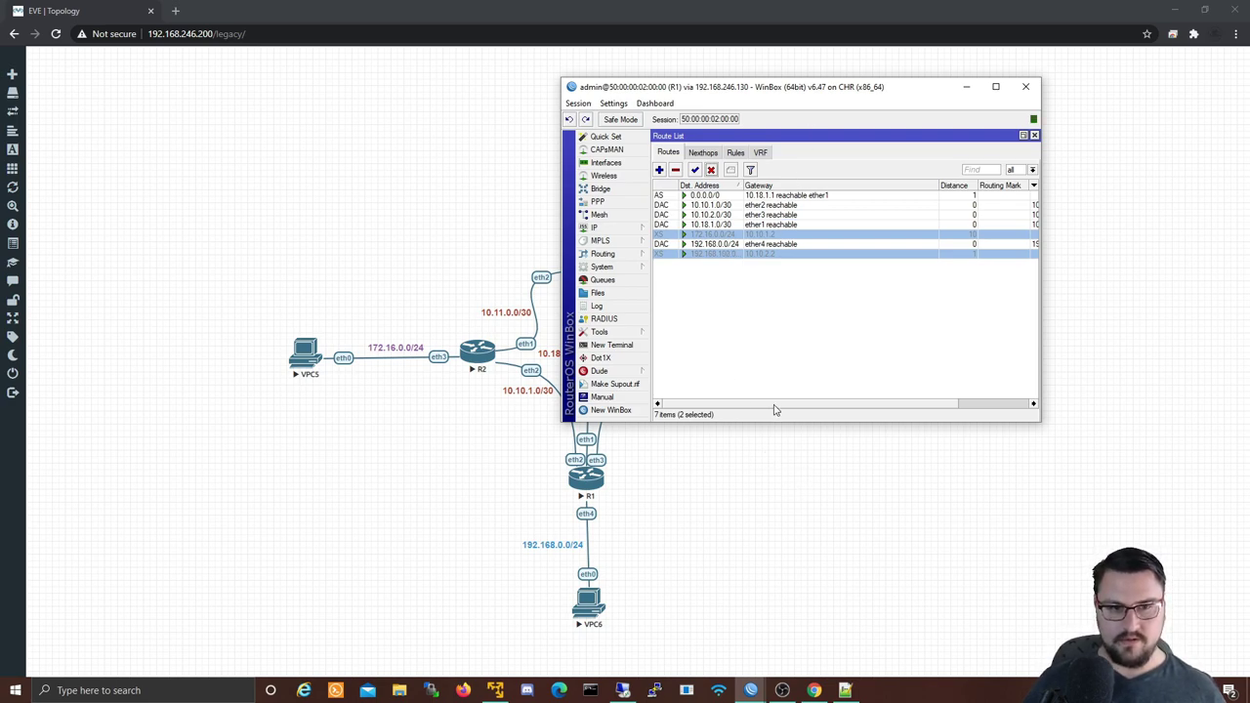
{"action": "mouse_move", "coordinate": [777, 405]}
{"action": "left_mouse_down"}
{"action": "mouse_move", "coordinate": [799, 405]}
{"action": "mouse_move", "coordinate": [767, 406]}
{"action": "left_mouse_up"}
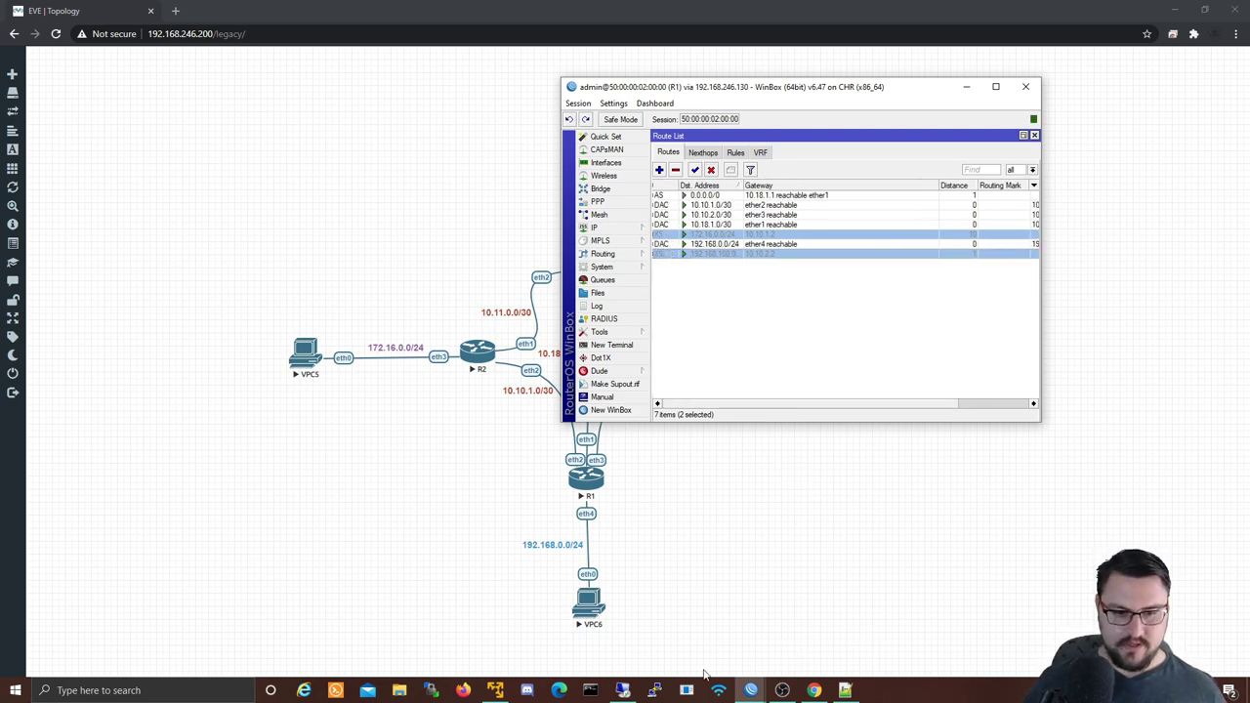
{"action": "left_click", "coordinate": [586, 604]}
- Open VPC6's console and ping 172.16.0.1 successfully
{"action": "left_click", "coordinate": [586, 606]}
{"action": "left_click", "coordinate": [646, 149]}
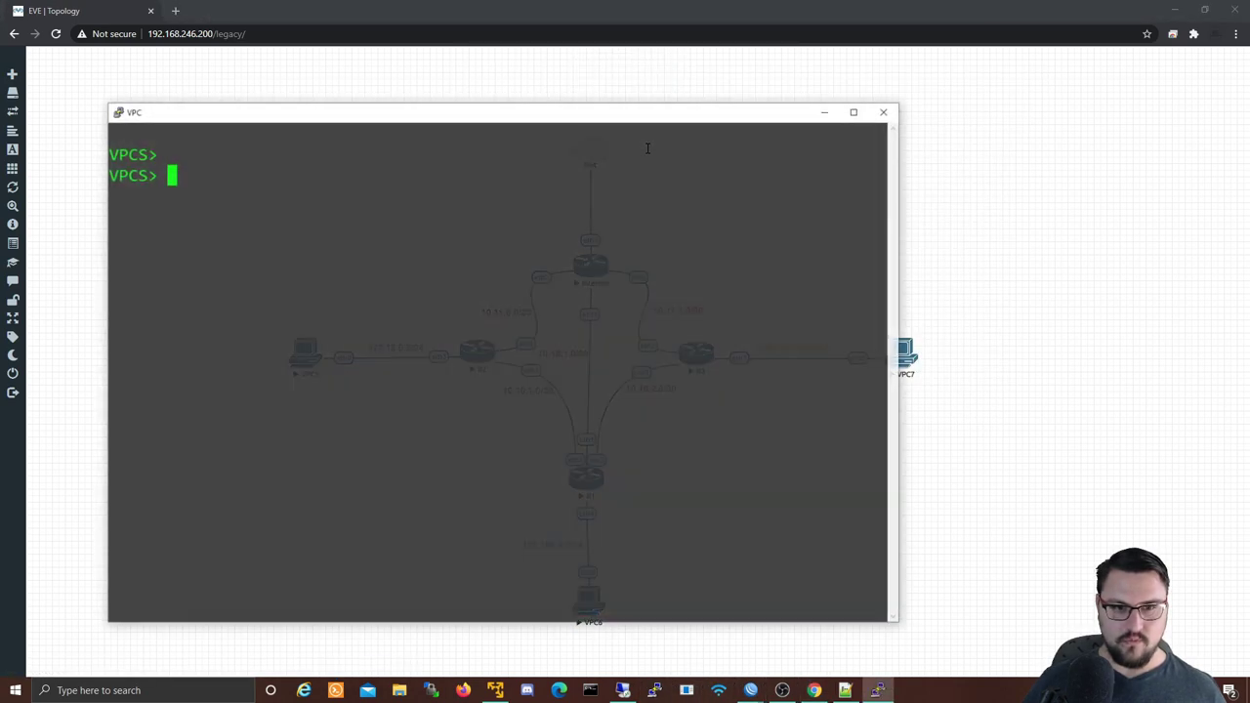
{"action": "type", "text": "ping 172"}
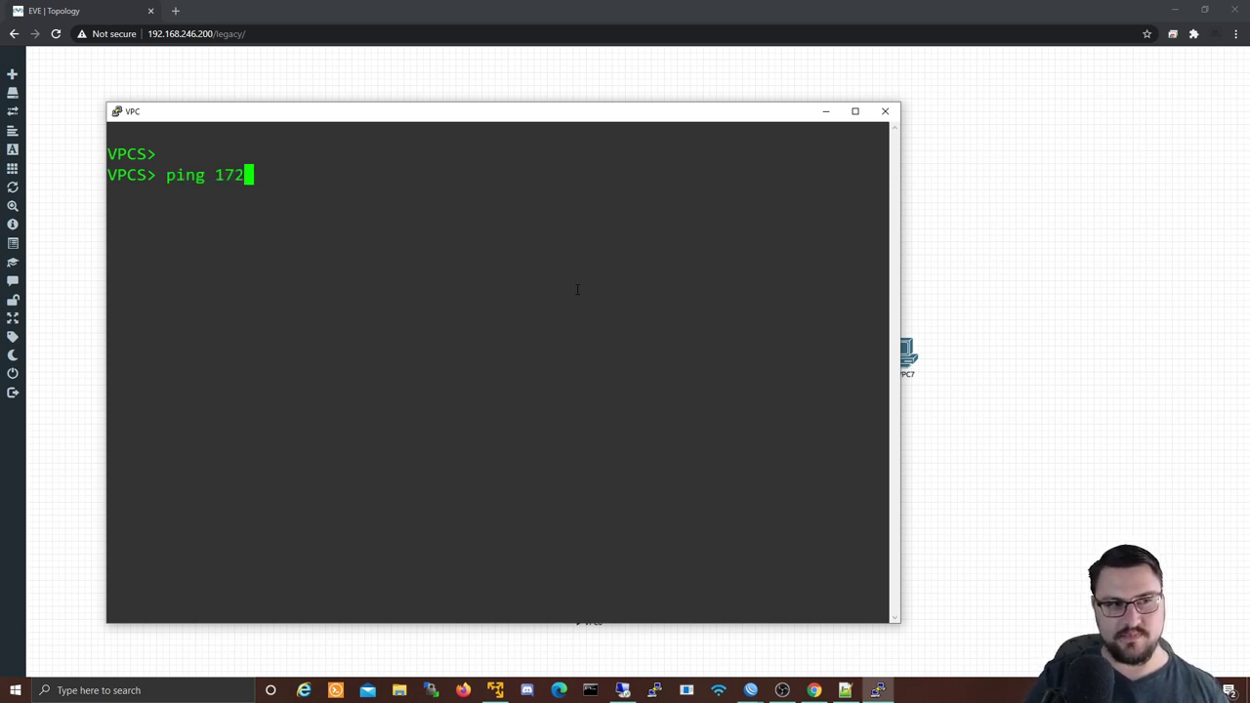
{"action": "type", "text": ".16.0."}
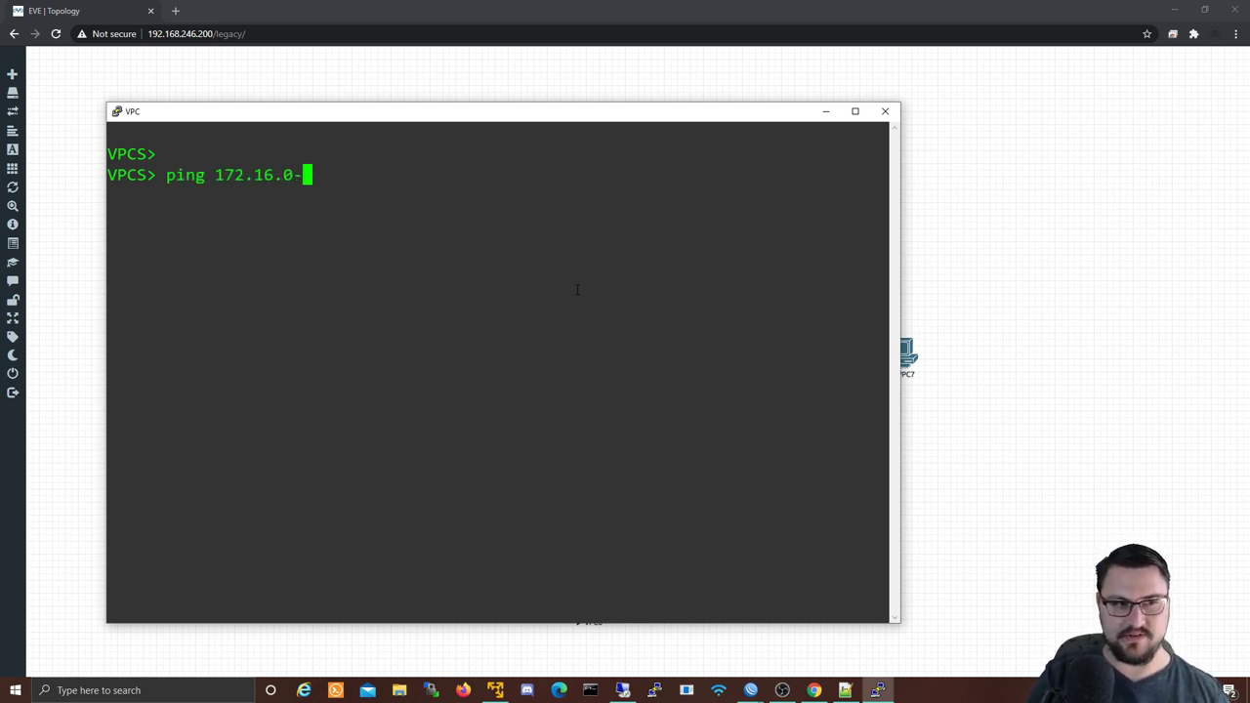
{"action": "type", "text": "1"}
{"action": "key", "text": "Return"}
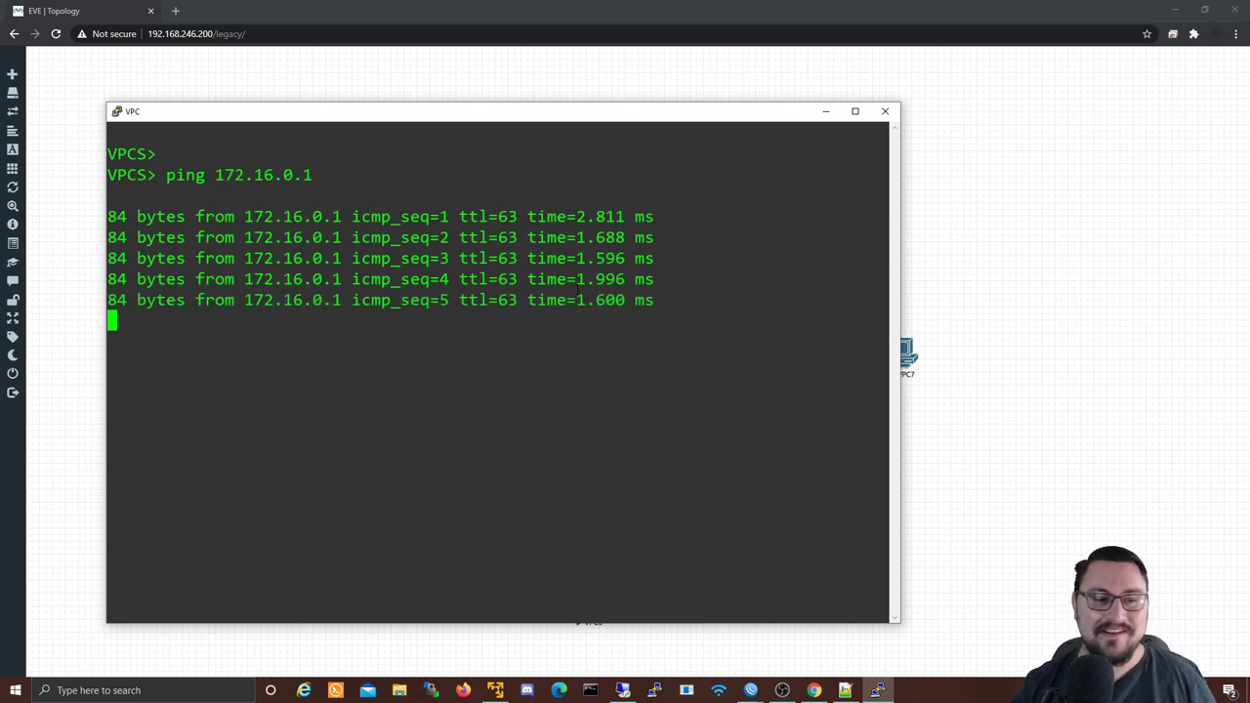
{"action": "key", "text": "ctrl+c"}
- Check trace help, then trace 172.16.0.1 through 192.168.0.1 and 10.18.1.1
{"action": "type", "text": "tr"}
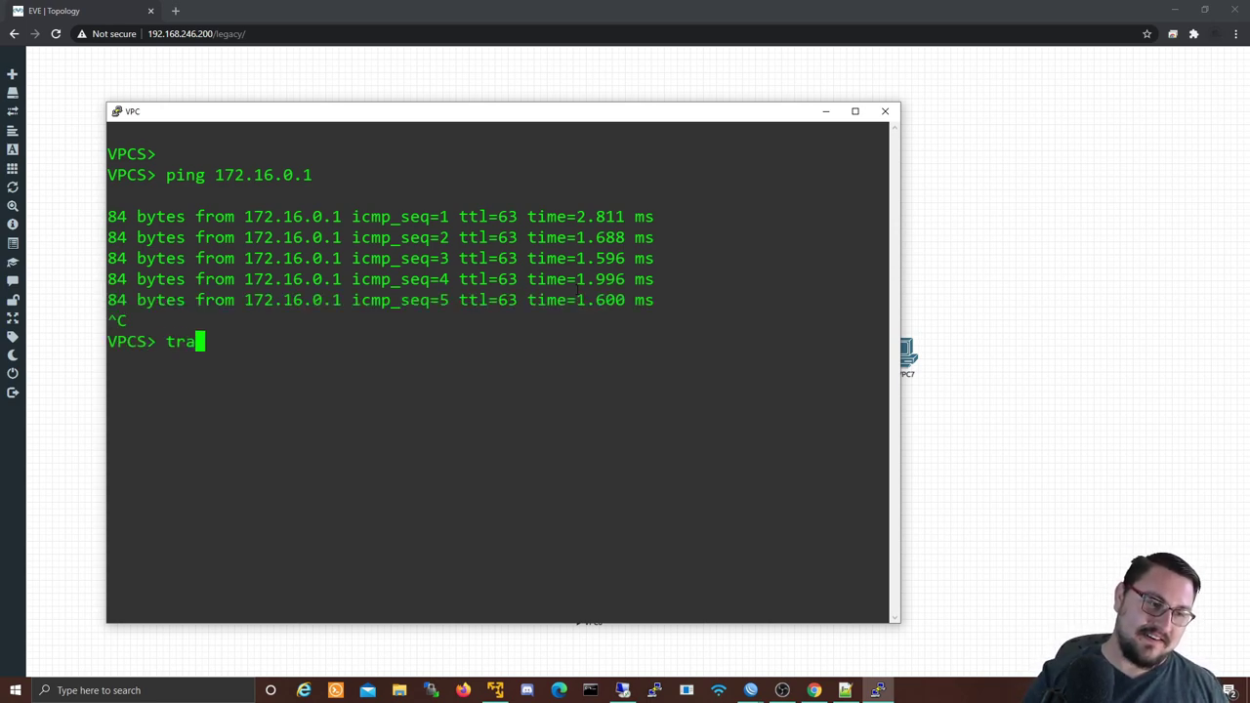
{"action": "key", "text": "BackSpace"}
{"action": "type", "text": "race"}
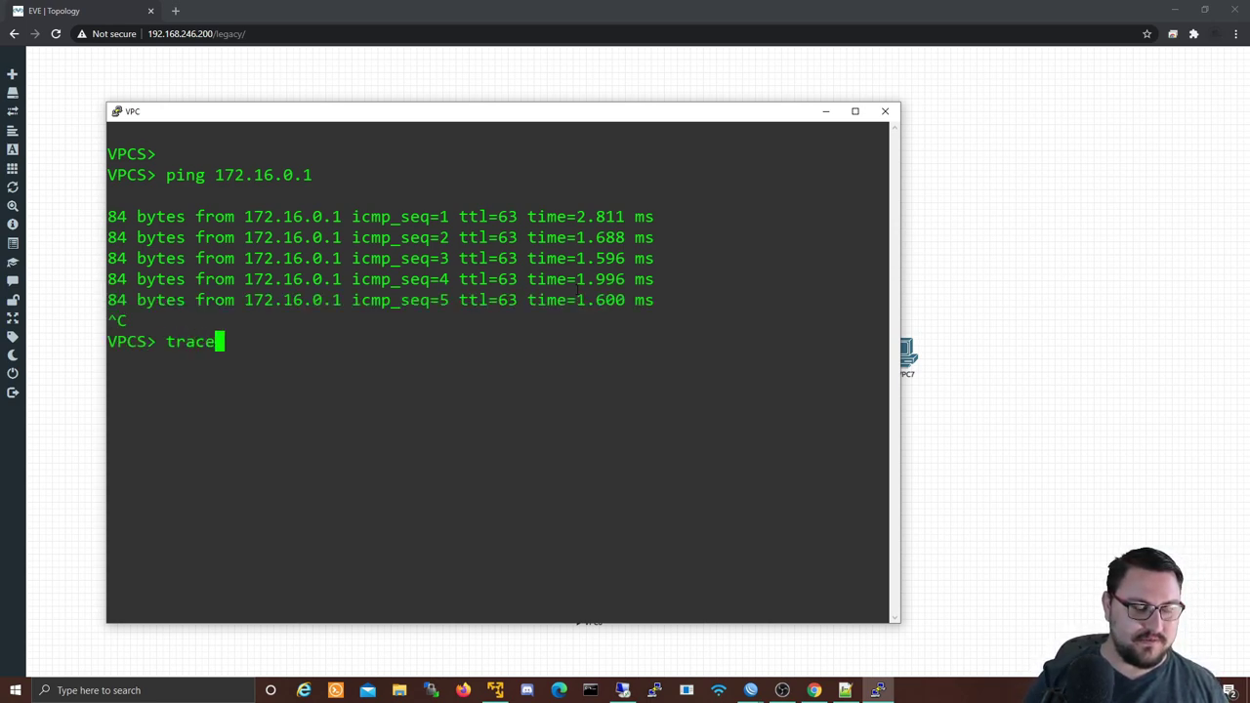
{"action": "type", "text": " ?"}
{"action": "key", "text": "Return"}
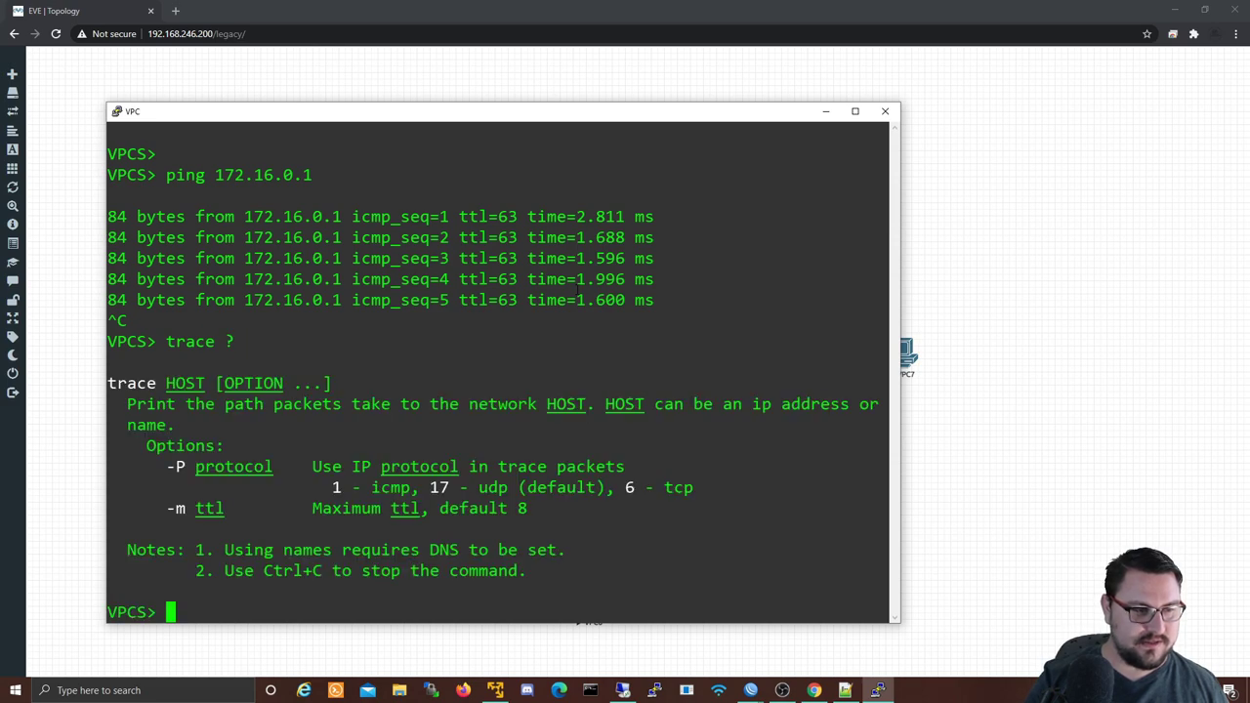
{"action": "type", "text": "trace "}
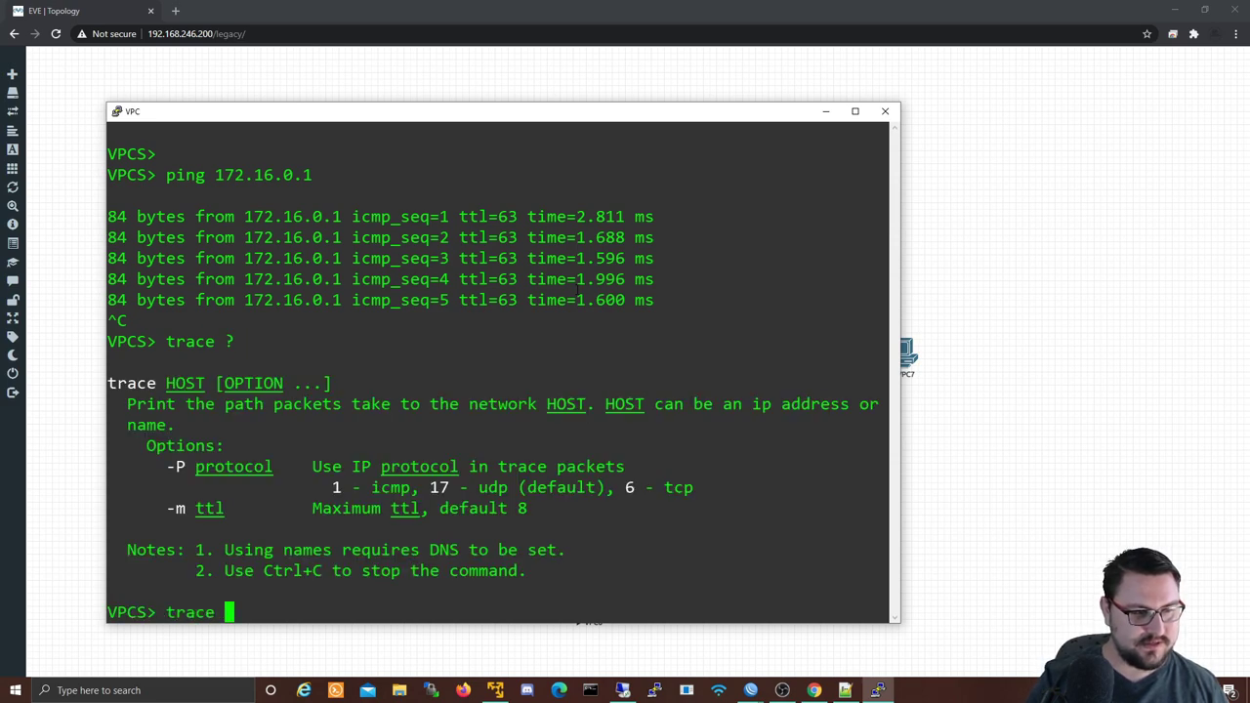
{"action": "type", "text": "172.16.0.1"}
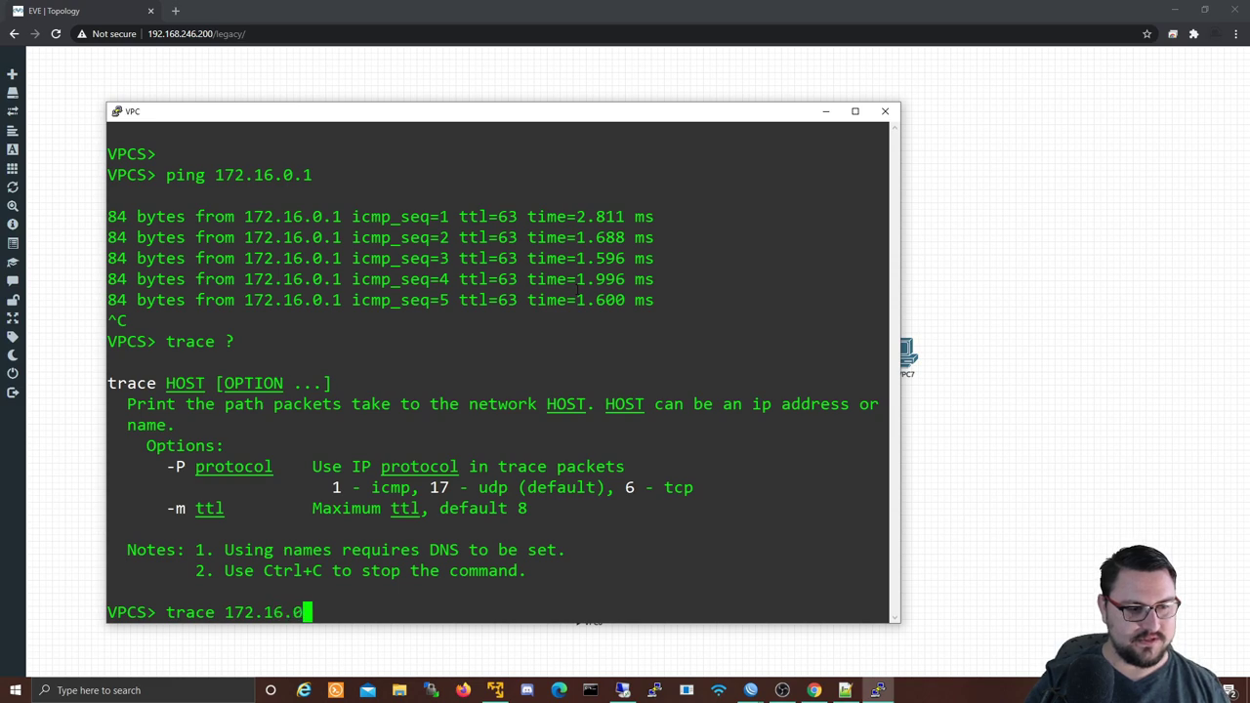
{"action": "key", "text": "Return"}
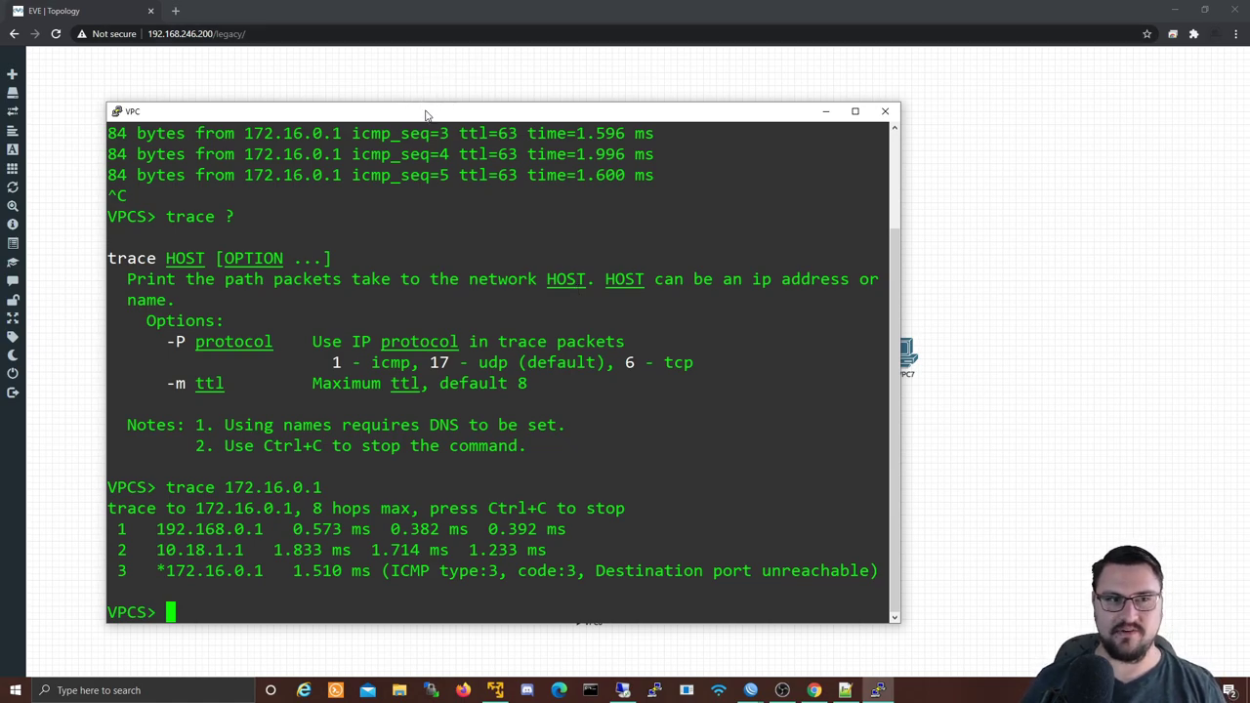
- Place the VPC6 console beside the topology, showing the trace, and select the Internet router
{"action": "left_click_drag", "start_coordinate": [413, 118], "coordinate": [992, 311]}
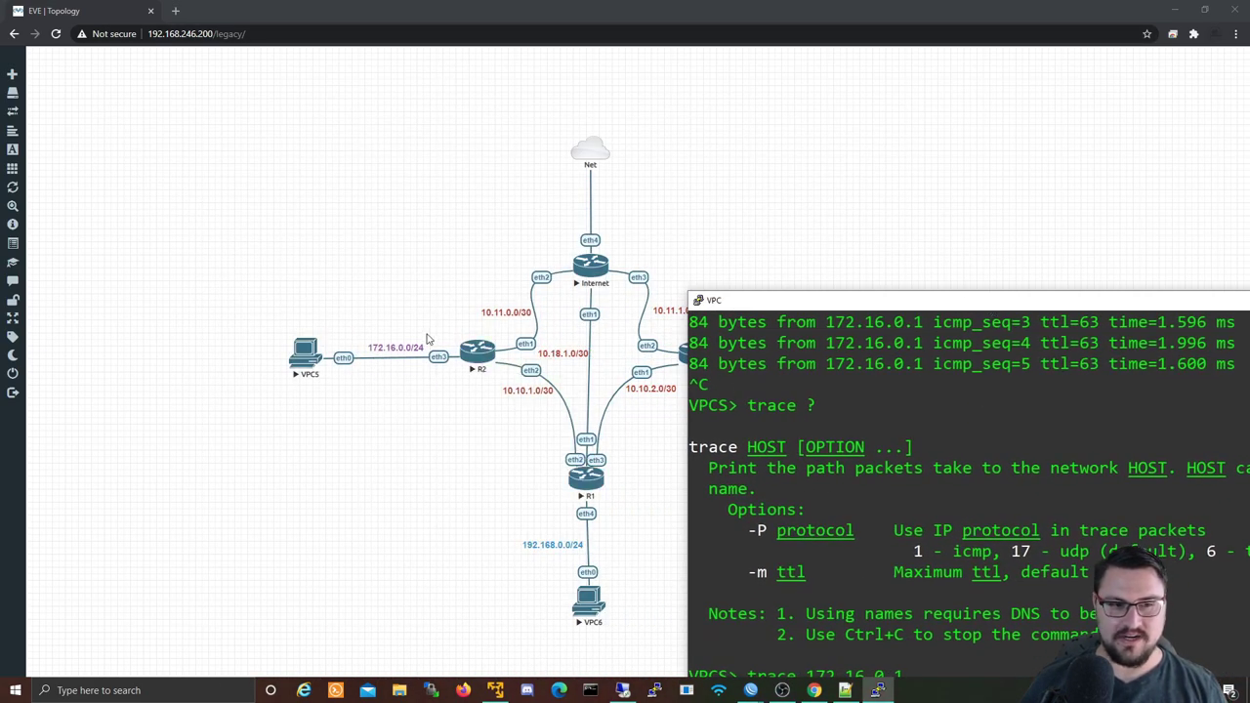
{"action": "mouse_move", "coordinate": [729, 302]}
{"action": "left_mouse_down"}
{"action": "mouse_move", "coordinate": [732, 182]}
{"action": "mouse_move", "coordinate": [687, 102]}
{"action": "mouse_move", "coordinate": [763, 137]}
{"action": "left_mouse_up"}
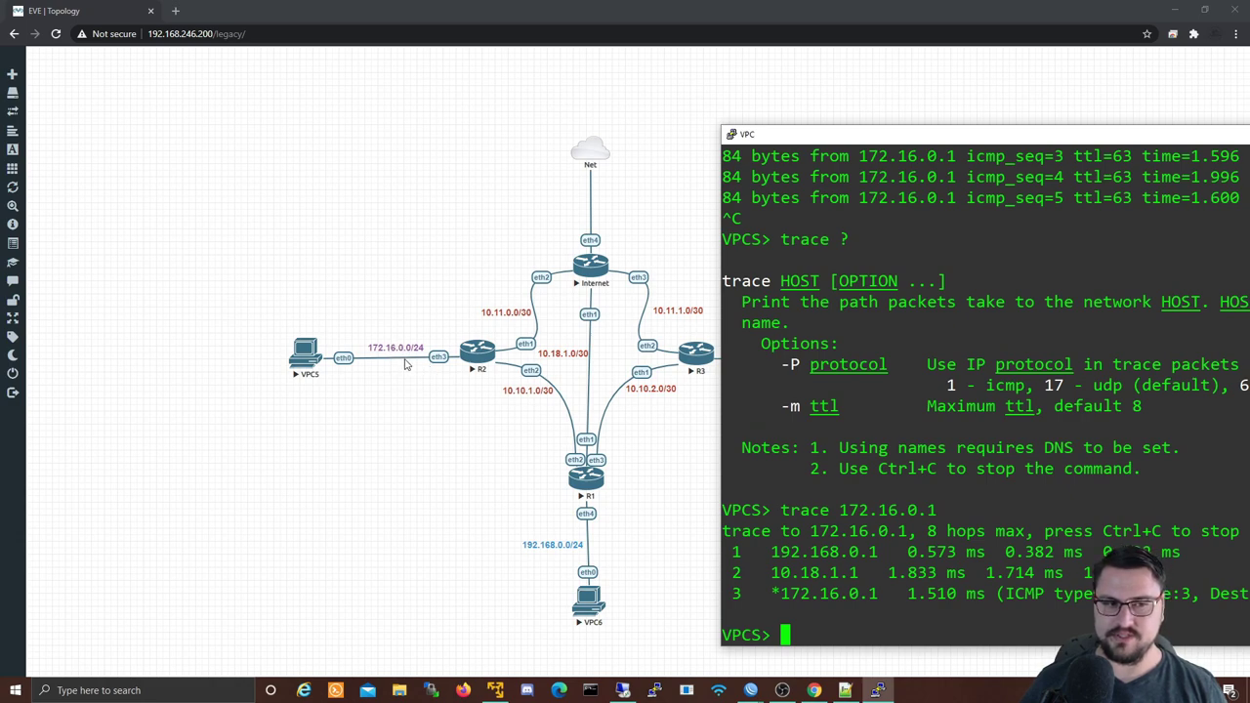
{"action": "left_click_drag", "start_coordinate": [783, 139], "coordinate": [838, 177]}
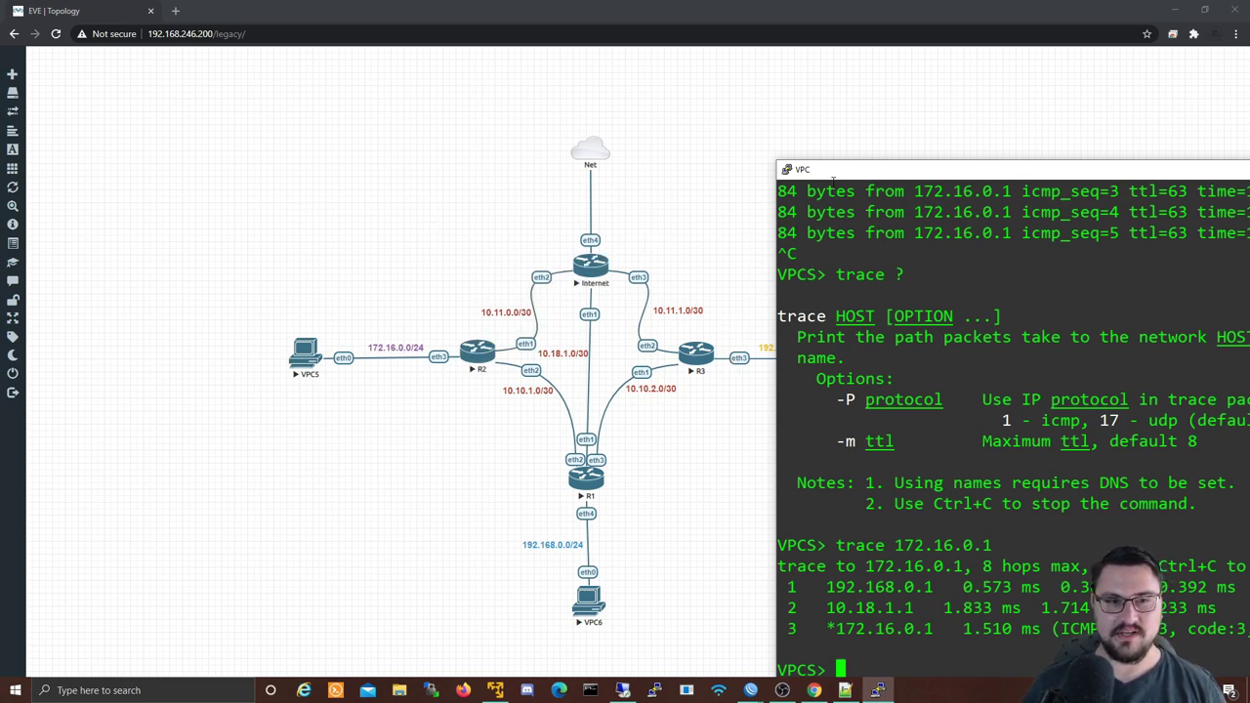
{"action": "left_click_drag", "start_coordinate": [834, 181], "coordinate": [874, 245]}
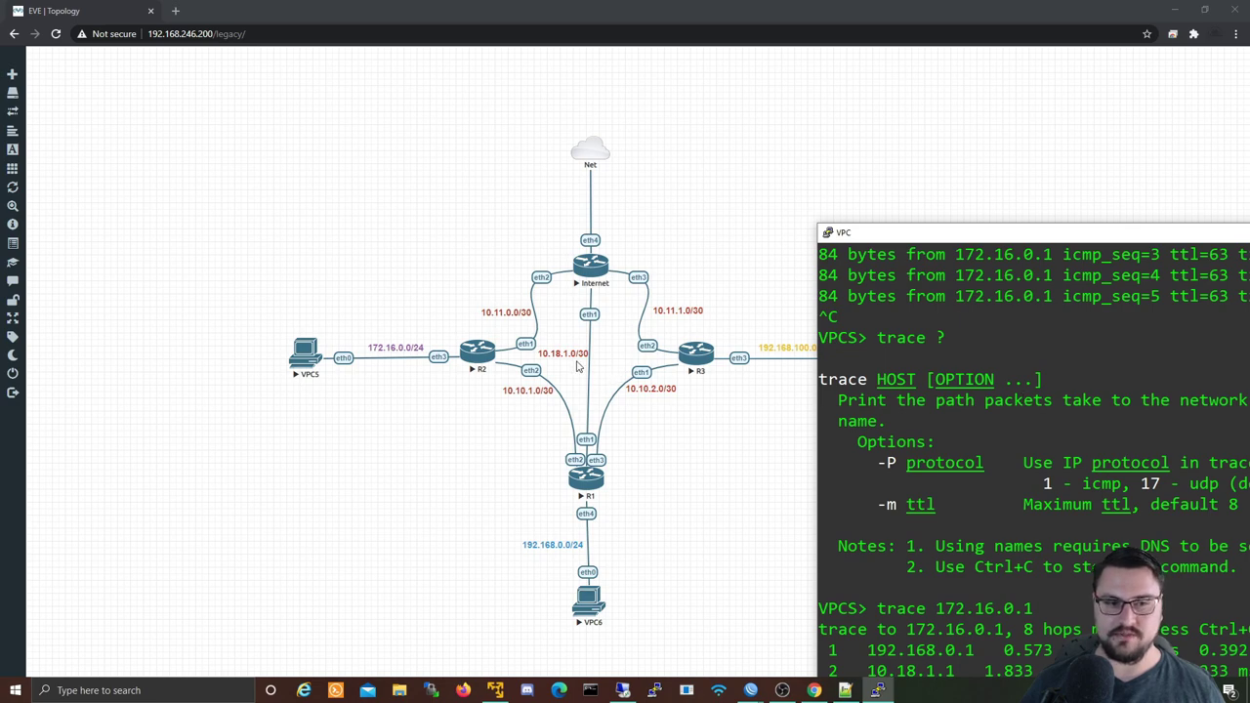
{"action": "left_click", "coordinate": [591, 260]}
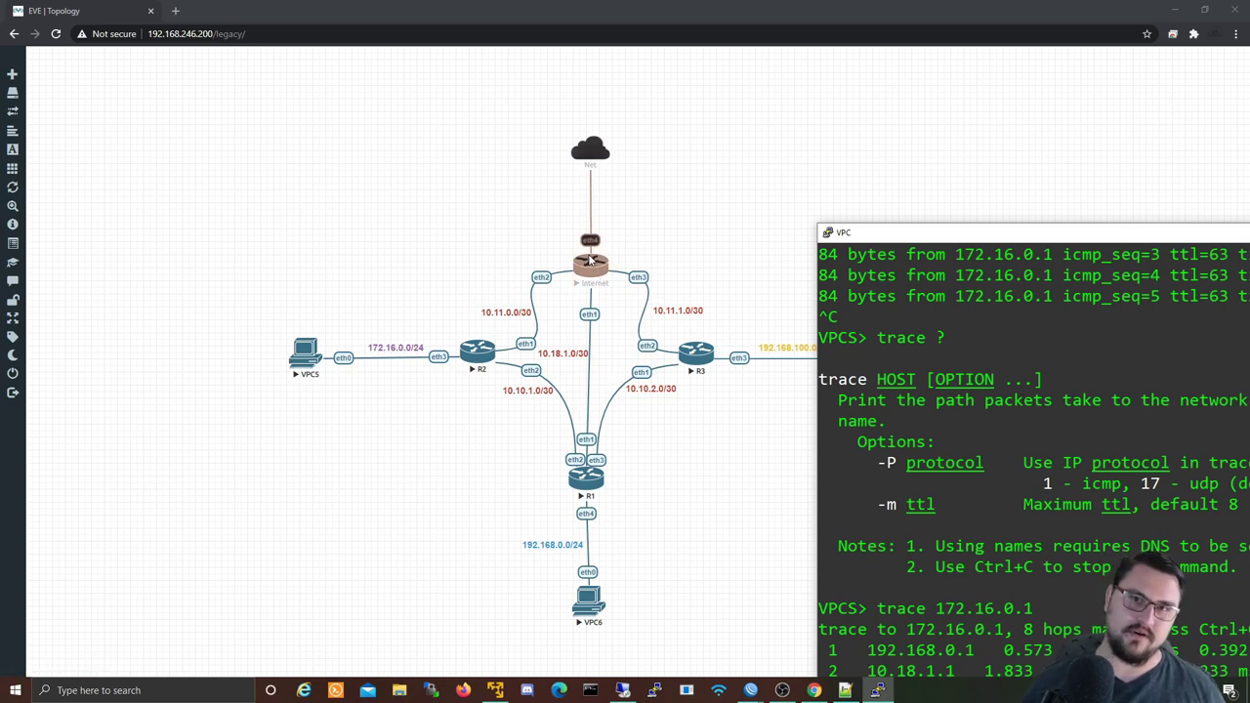